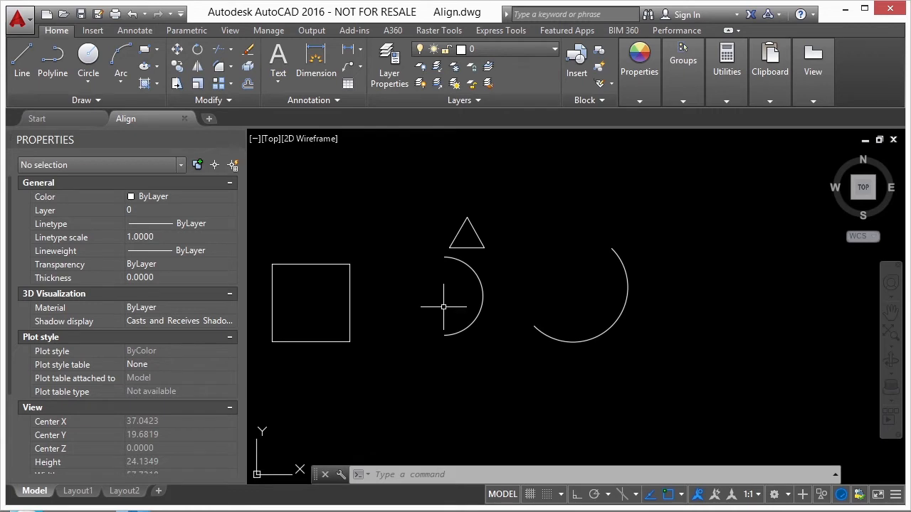
Step: Measure the distance between the lower-right and upper-right corners of the square
{"action": "middle_click_drag", "start_coordinate": [416, 319], "coordinate": [463, 307]}
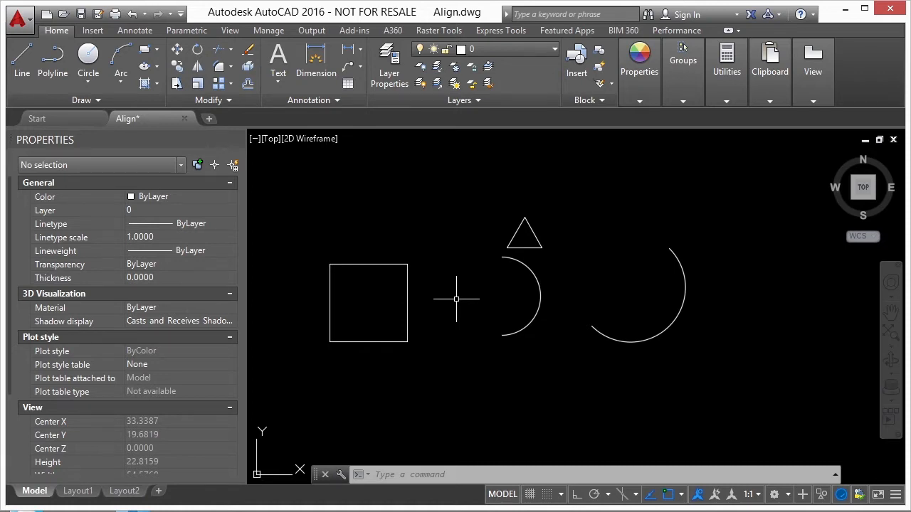
{"action": "key", "text": "Return"}
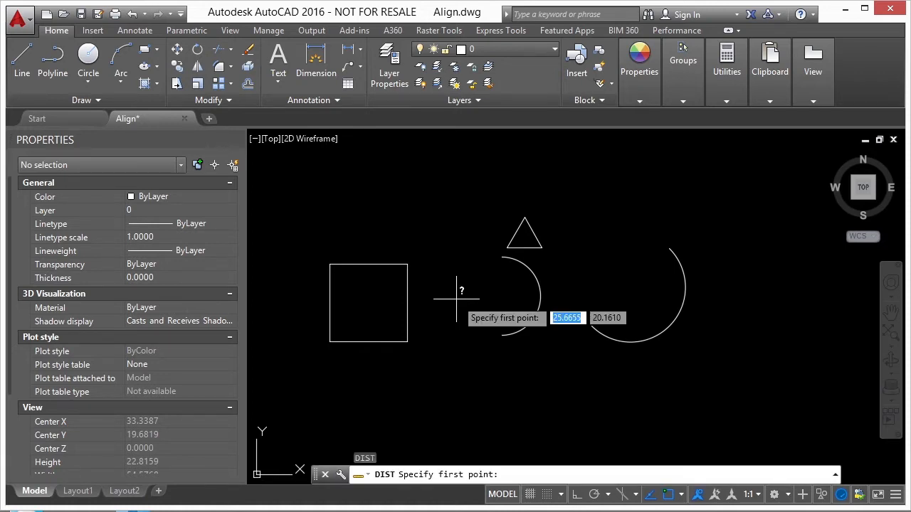
{"action": "left_click", "coordinate": [407, 341]}
{"action": "left_click", "coordinate": [407, 265]}
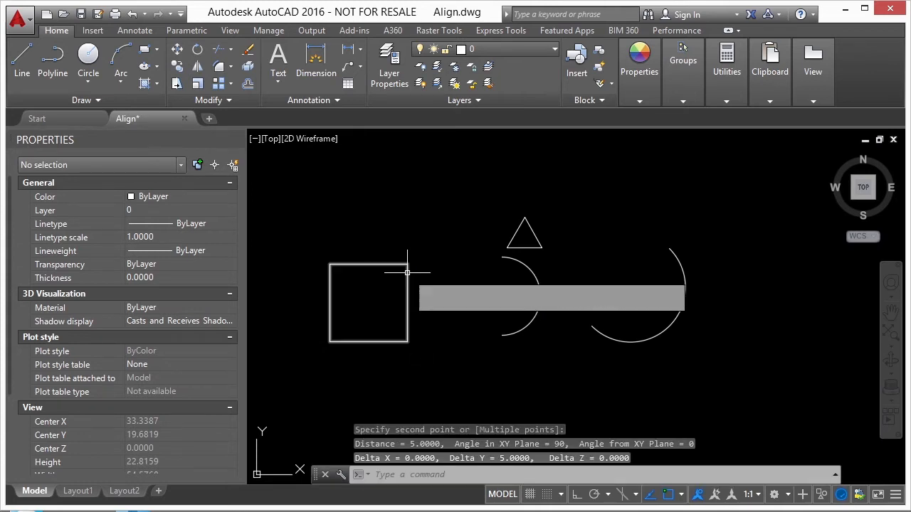
{"action": "key", "text": "Return"}
{"action": "left_click", "coordinate": [407, 265]}
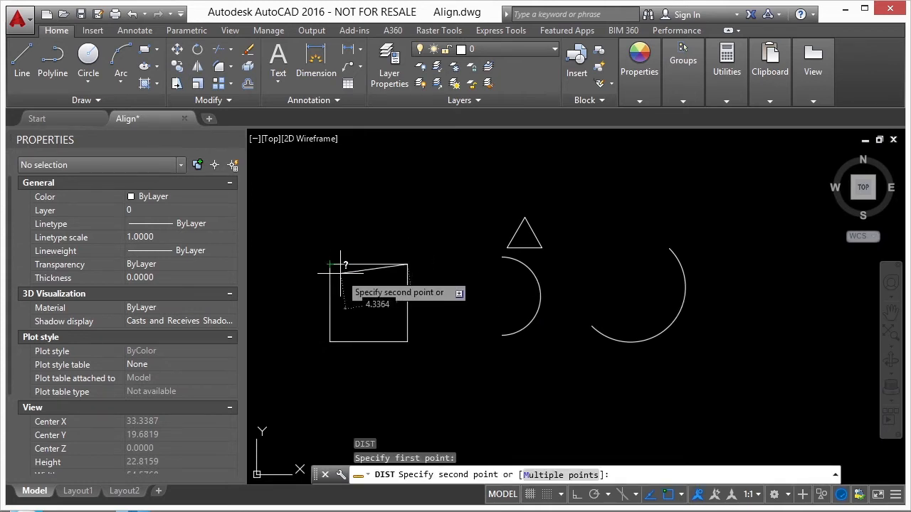
{"action": "key", "text": "Escape"}
Step: Examine the semicircular arc's geometry properties and measure the distance between its two endpoints
{"action": "left_click", "coordinate": [515, 329]}
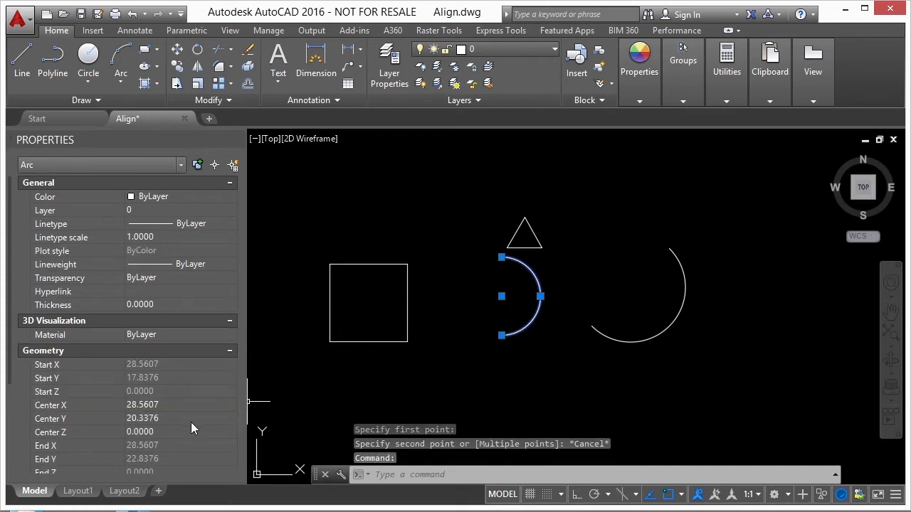
{"action": "scroll", "coordinate": [84, 358], "scroll_direction": "down", "scroll_amount": 2}
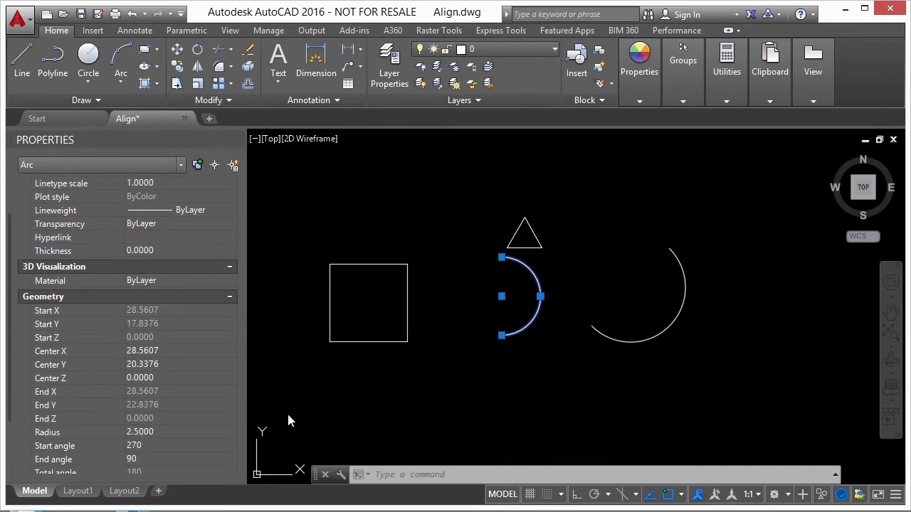
{"action": "key", "text": "Escape"}
{"action": "key", "text": "Return"}
{"action": "left_click", "coordinate": [501, 334]}
{"action": "left_click", "coordinate": [502, 256]}
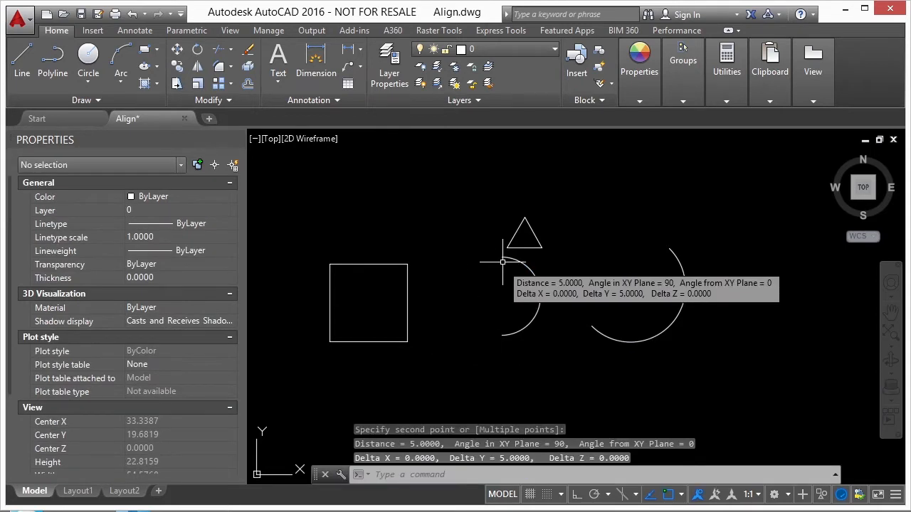
Step: Try moving the semicircular arc by its upper endpoint onto the square's upper-right corner, and undo the move
{"action": "type", "text": "m"}
{"action": "key", "text": "Return"}
{"action": "left_click", "coordinate": [530, 274]}
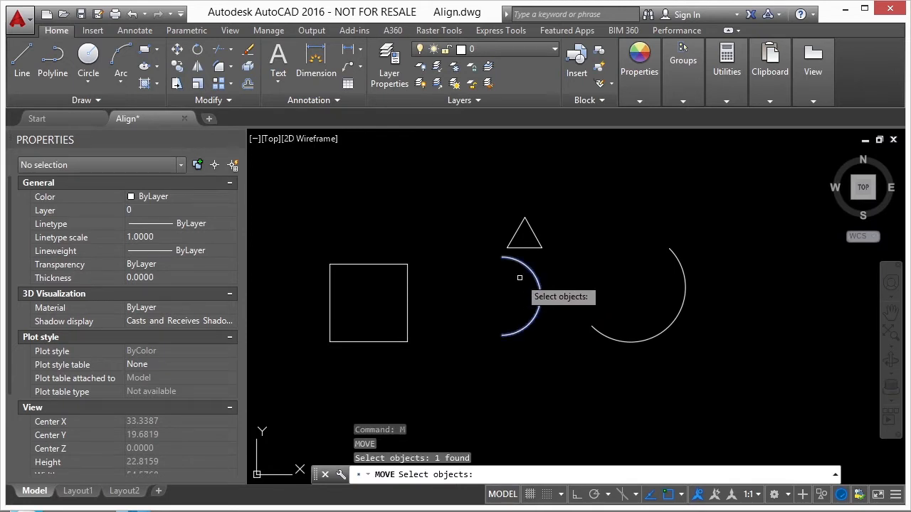
{"action": "key", "text": "Return"}
{"action": "left_click", "coordinate": [501, 256]}
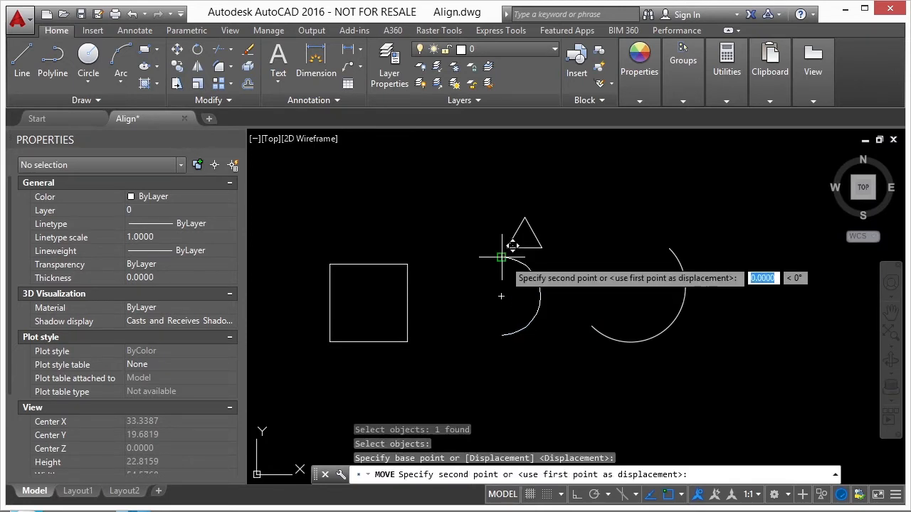
{"action": "left_click", "coordinate": [407, 264]}
{"action": "scroll", "coordinate": [384, 313], "scroll_direction": "up", "scroll_amount": 5}
{"action": "scroll", "coordinate": [440, 341], "scroll_direction": "down", "scroll_amount": 3}
{"action": "scroll", "coordinate": [441, 341], "scroll_direction": "down", "scroll_amount": 2}
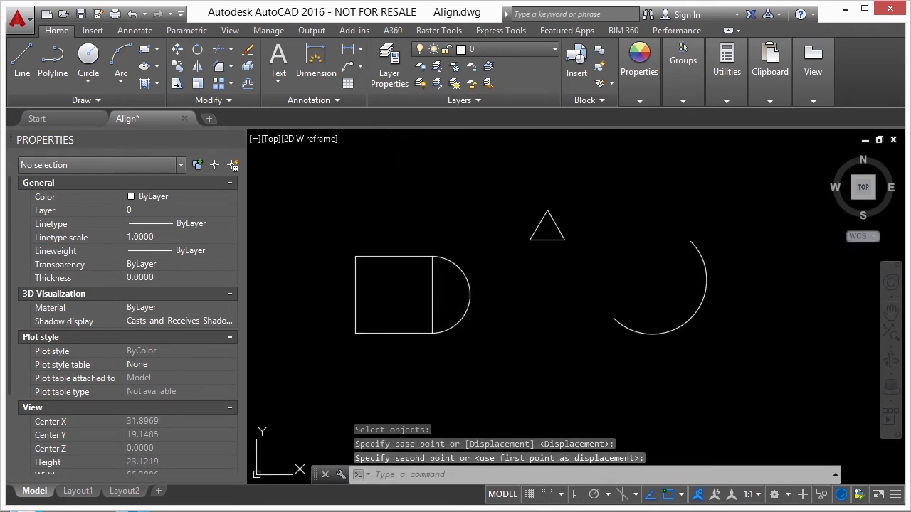
{"action": "type", "text": "u"}
{"action": "key", "text": "Return"}
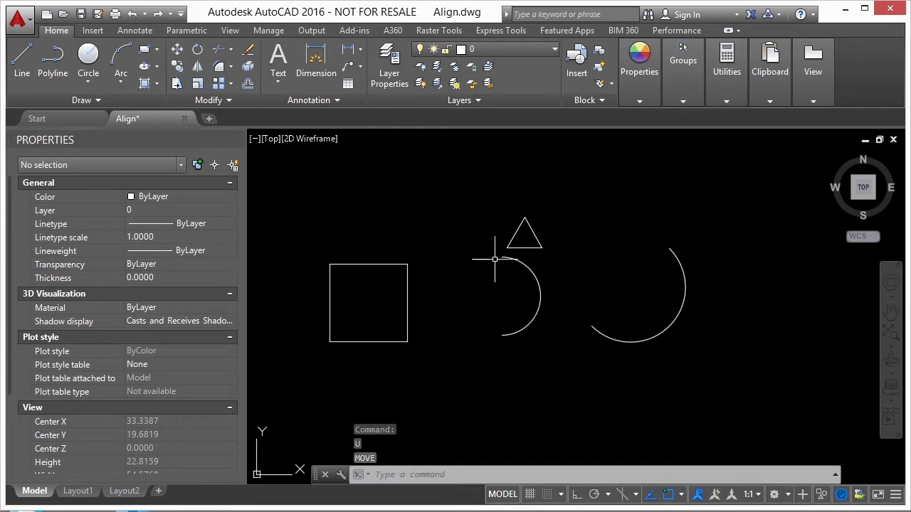
Step: Align the semicircular arc with the square, matching the arc's lower endpoint to the square's lower-right corner as the first point pair
{"action": "type", "text": "alig"}
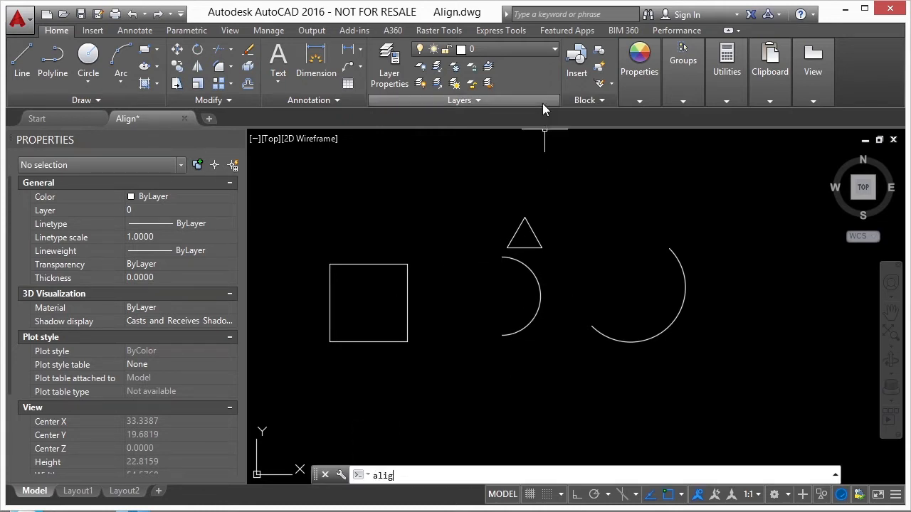
{"action": "type", "text": "n"}
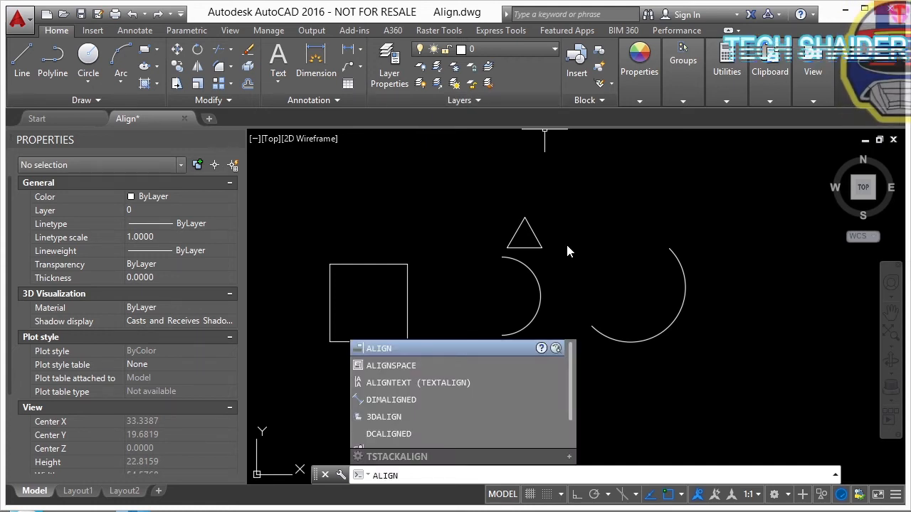
{"action": "key", "text": "Escape"}
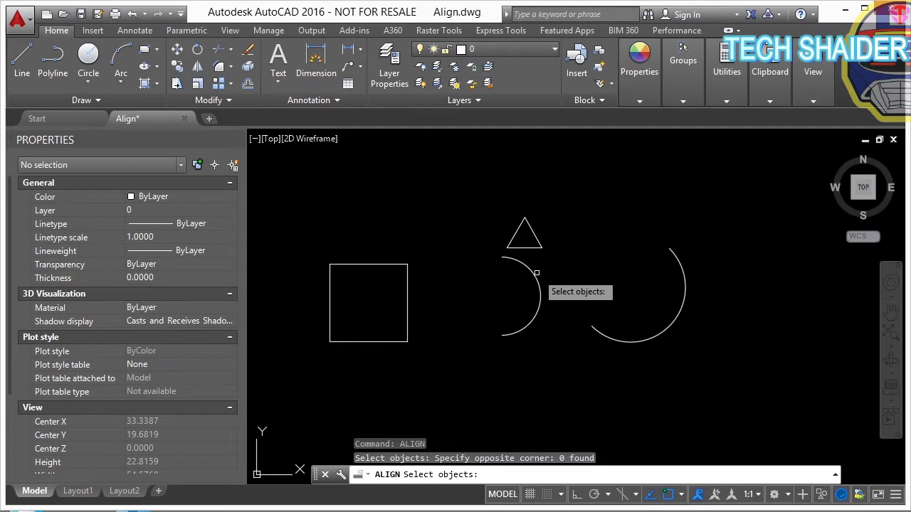
{"action": "left_click", "coordinate": [531, 270]}
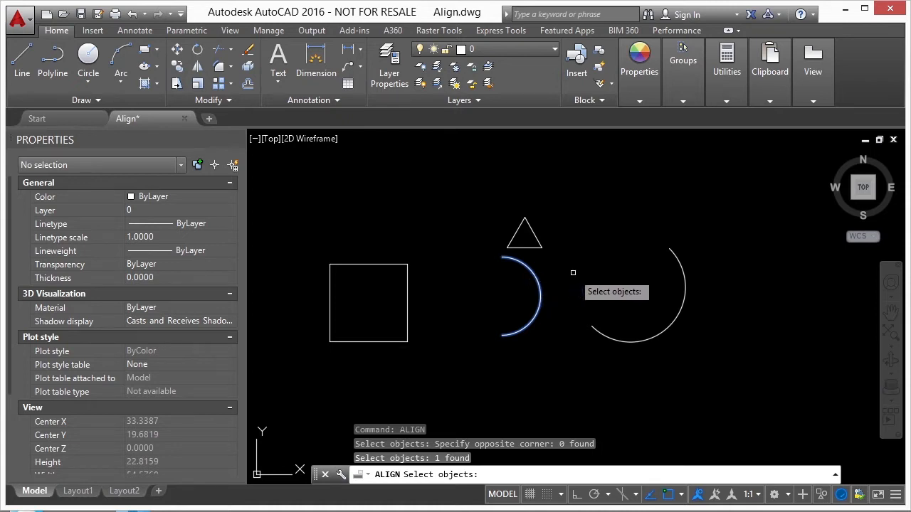
{"action": "left_click", "coordinate": [572, 272]}
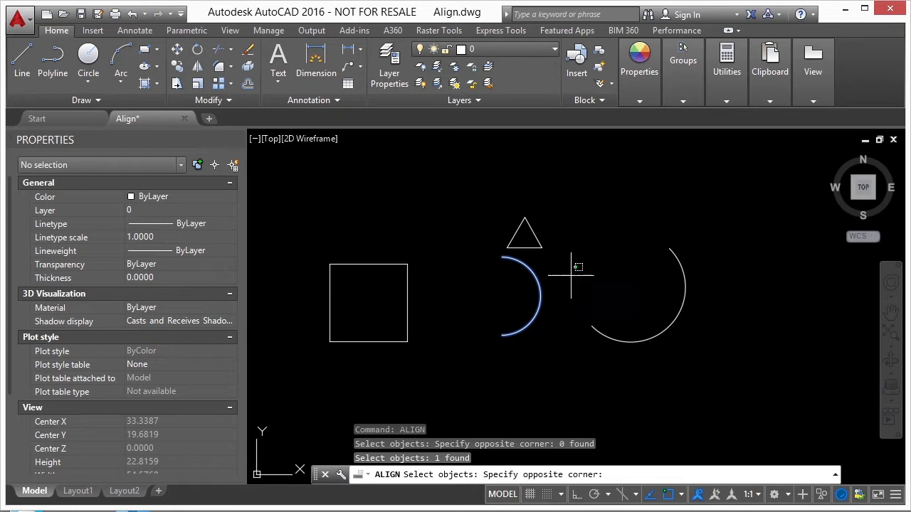
{"action": "left_click", "coordinate": [530, 288]}
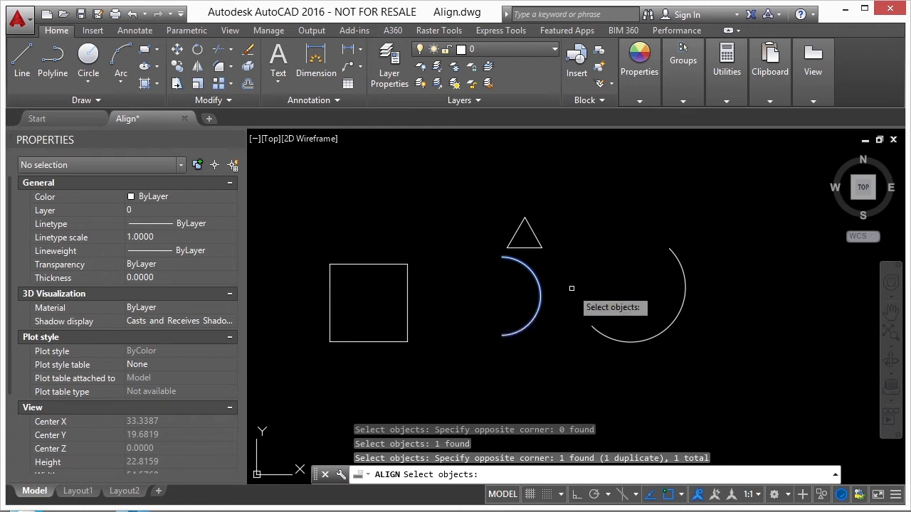
{"action": "key", "text": "Return"}
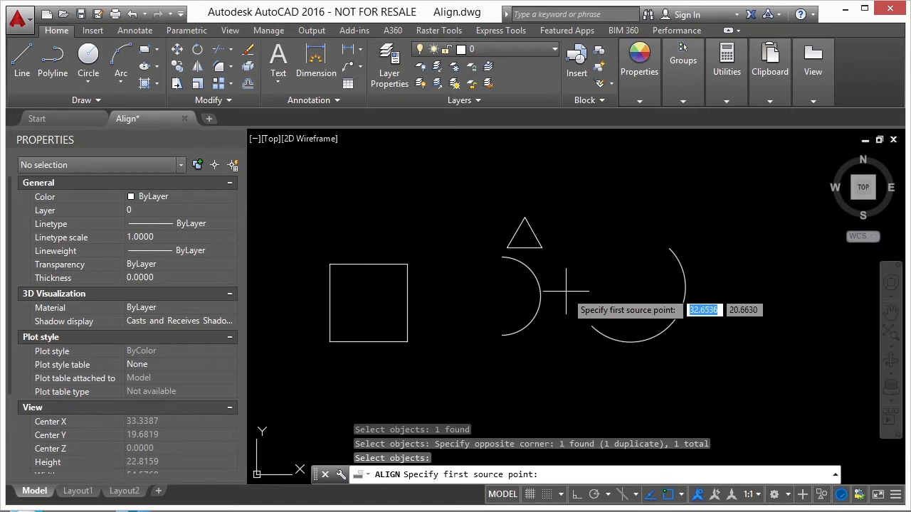
{"action": "scroll", "coordinate": [461, 309], "scroll_direction": "up", "scroll_amount": 2}
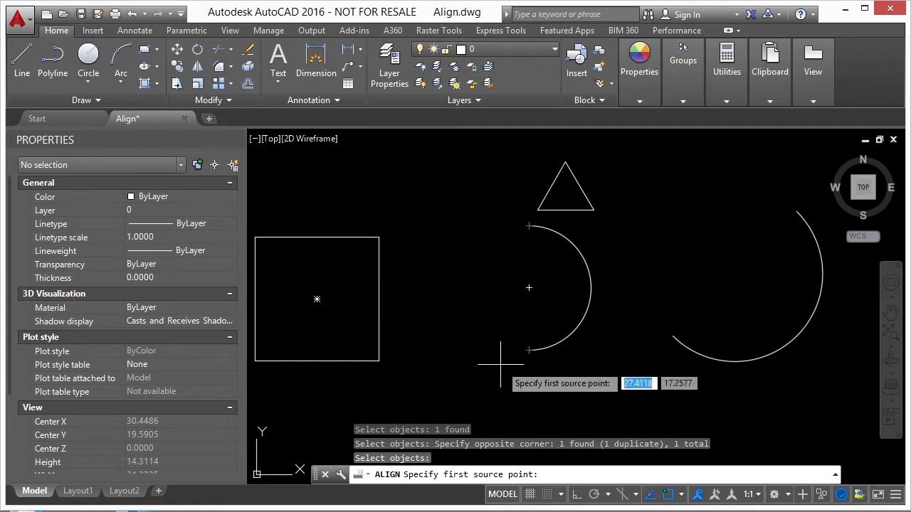
{"action": "left_click", "coordinate": [524, 358]}
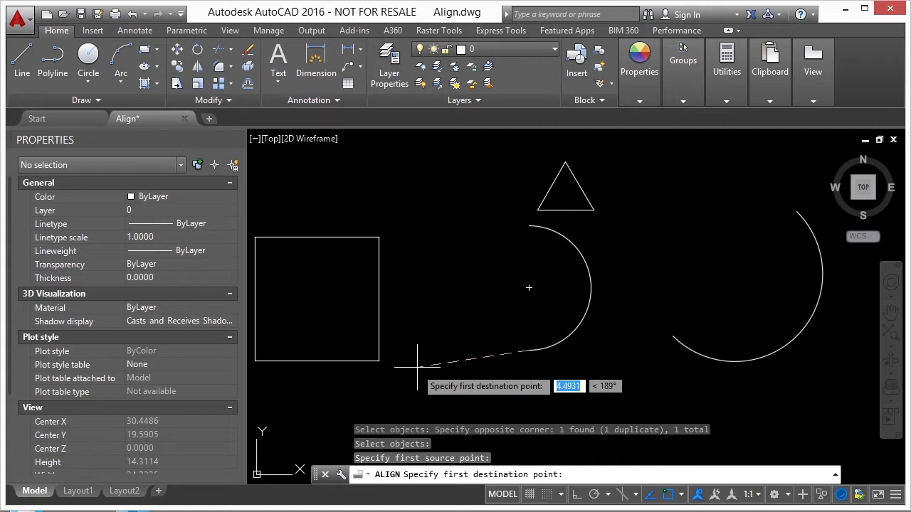
{"action": "left_click", "coordinate": [379, 361]}
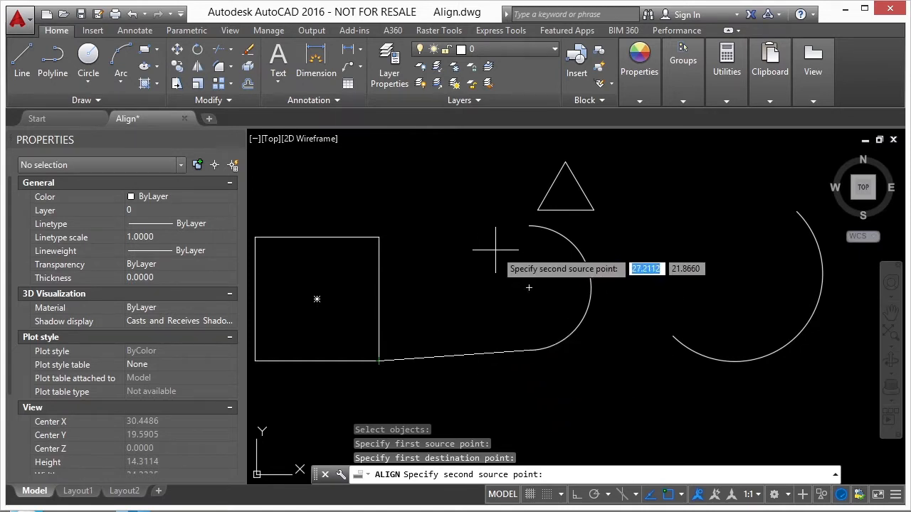
Step: Match the arc's upper endpoint to the square's upper-right corner as the second pair and complete the alignment without scaling
{"action": "left_click", "coordinate": [528, 227]}
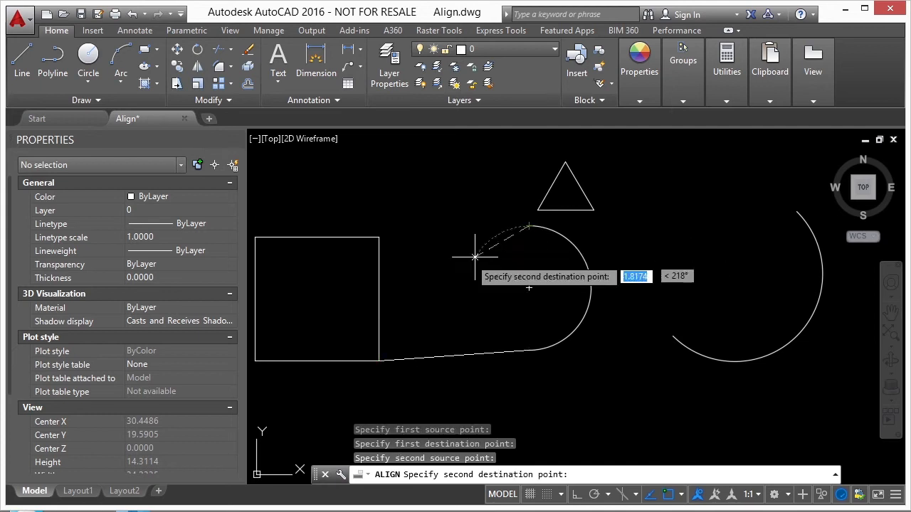
{"action": "left_click", "coordinate": [378, 237]}
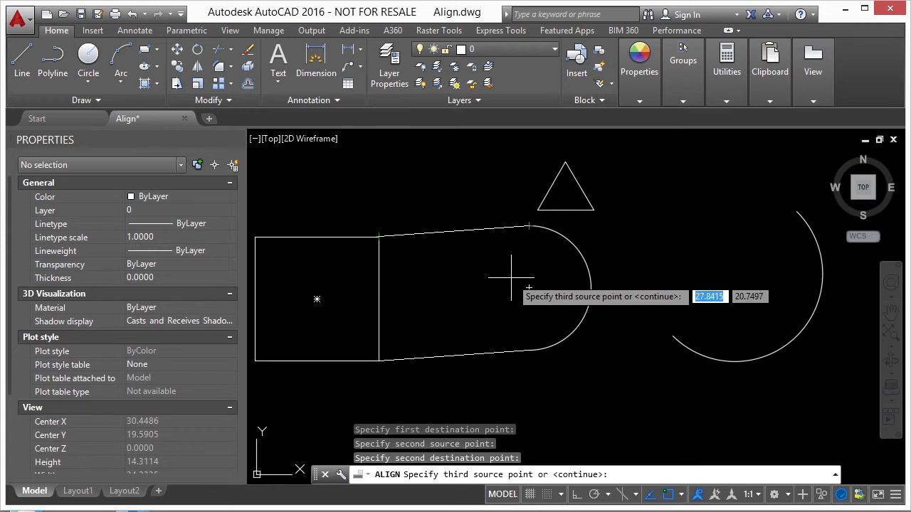
{"action": "key", "text": "Return"}
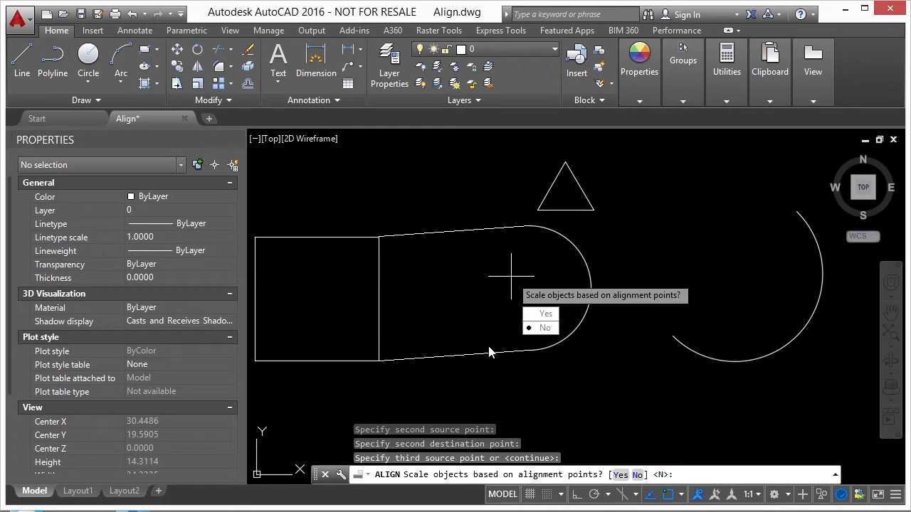
{"action": "left_click", "coordinate": [541, 328]}
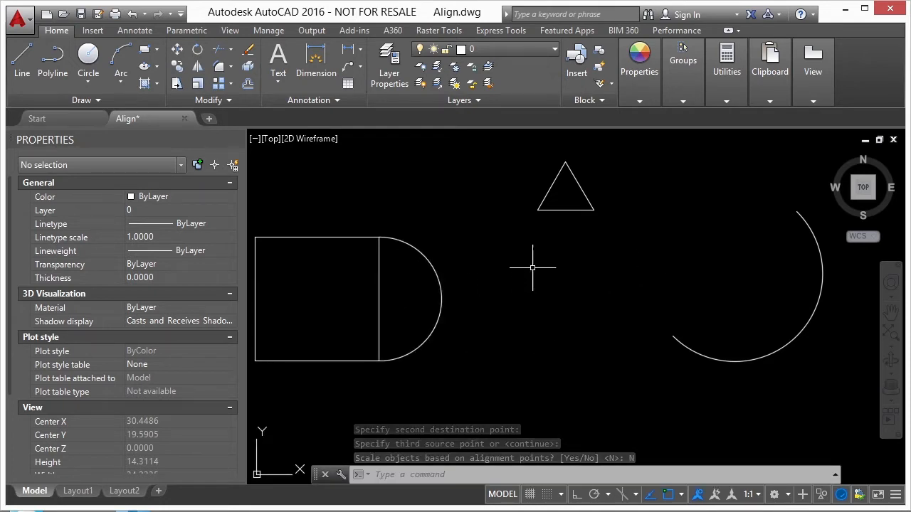
{"action": "scroll", "coordinate": [592, 270], "scroll_direction": "down", "scroll_amount": 2}
{"action": "key", "text": "Escape"}
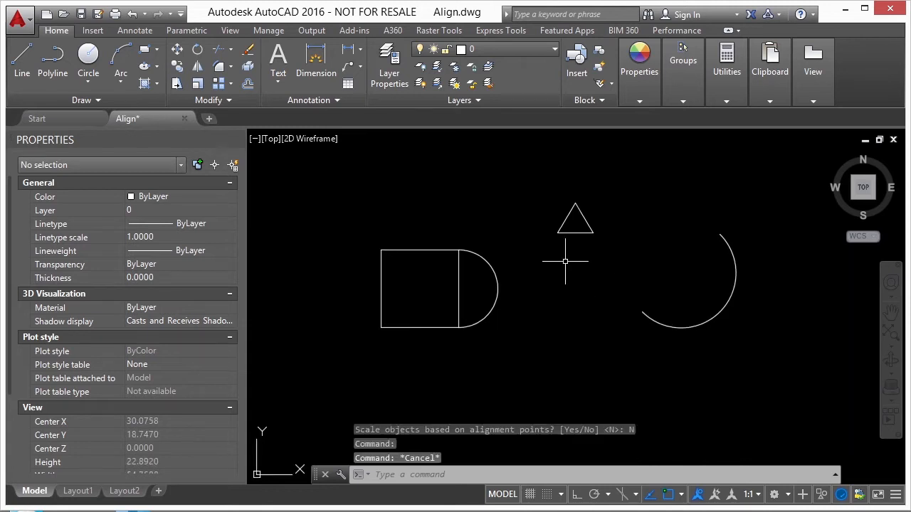
Step: Align the triangle's apex to the square's upper-left corner and its lower-right vertex toward the lower-left corner, without scaling
{"action": "left_click", "coordinate": [586, 217]}
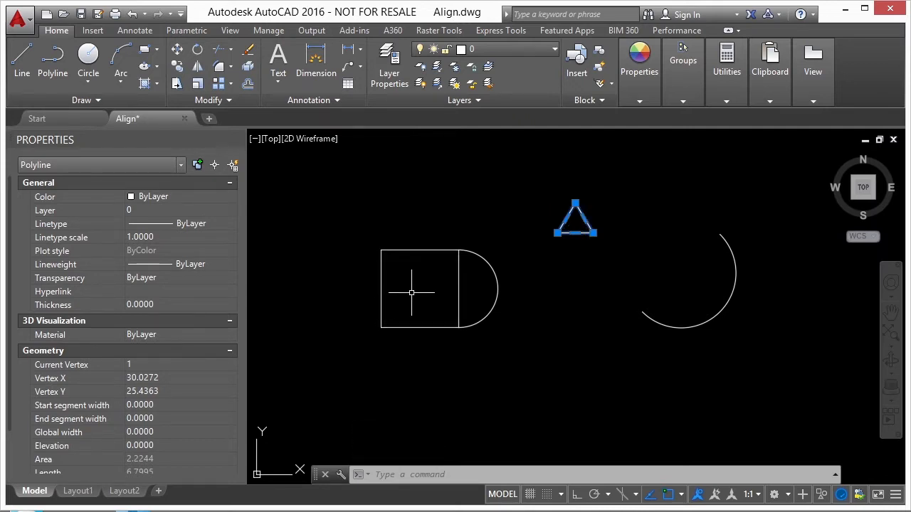
{"action": "key", "text": "Escape"}
{"action": "type", "text": "align"}
{"action": "key", "text": "Return"}
{"action": "left_click", "coordinate": [581, 214]}
{"action": "key", "text": "Return"}
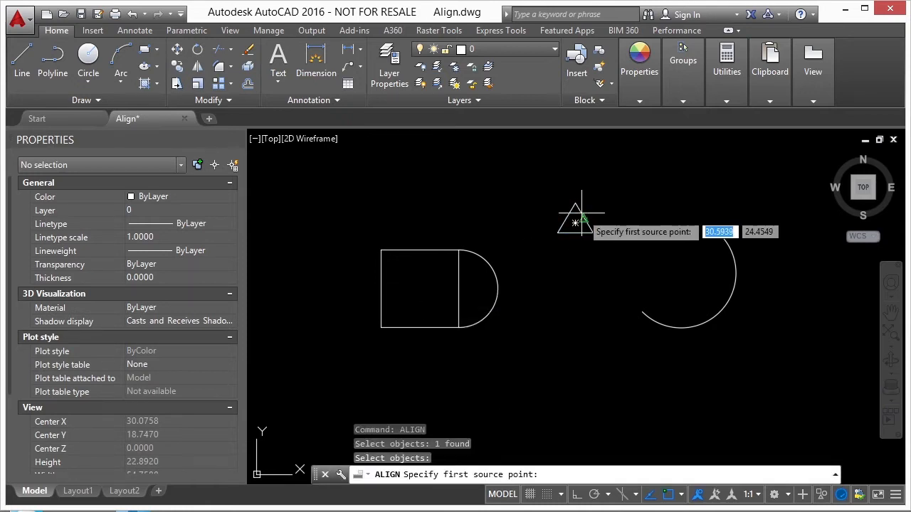
{"action": "left_click", "coordinate": [575, 203]}
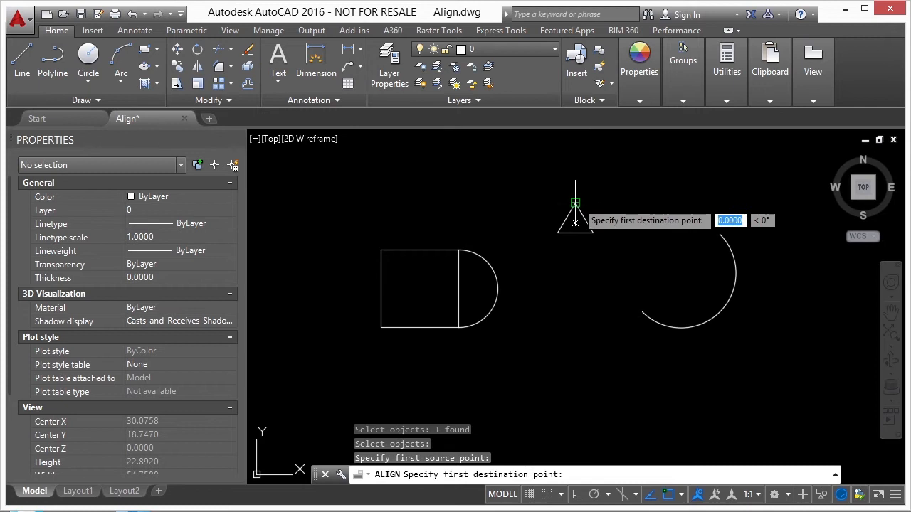
{"action": "left_click", "coordinate": [381, 250]}
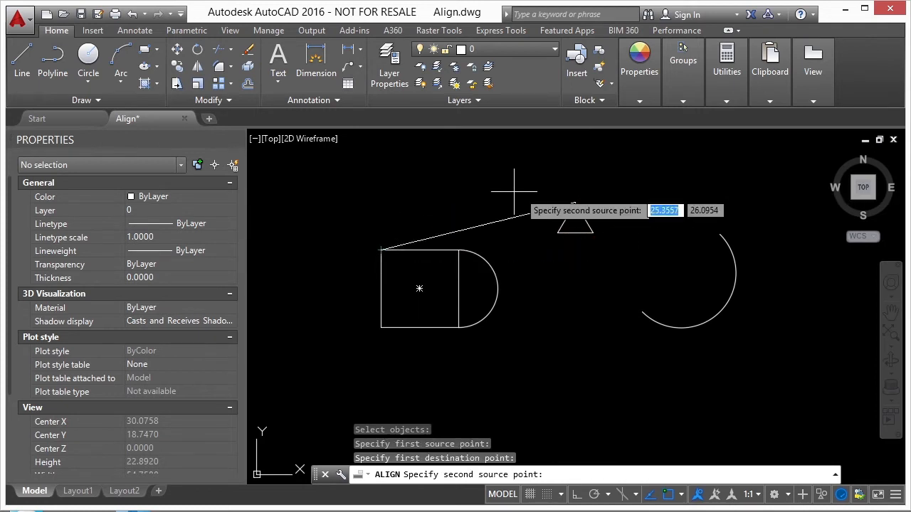
{"action": "left_click", "coordinate": [593, 232]}
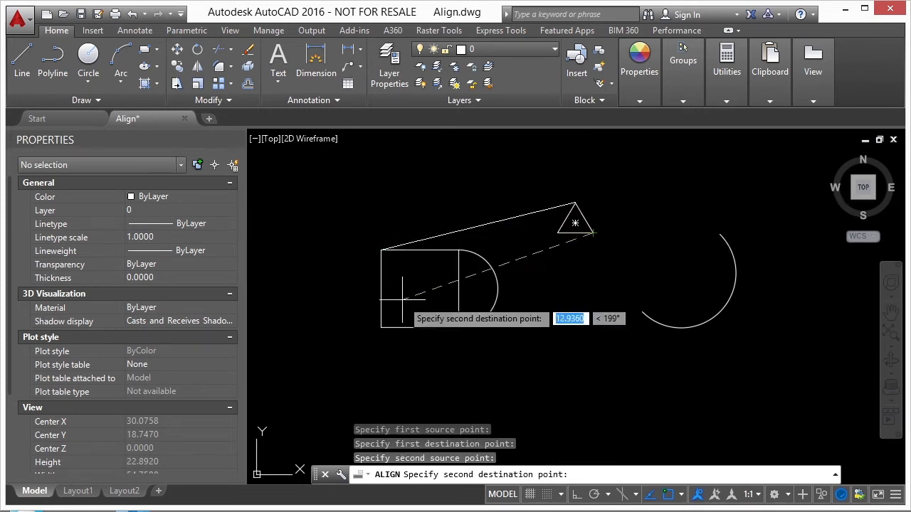
{"action": "left_click", "coordinate": [381, 327]}
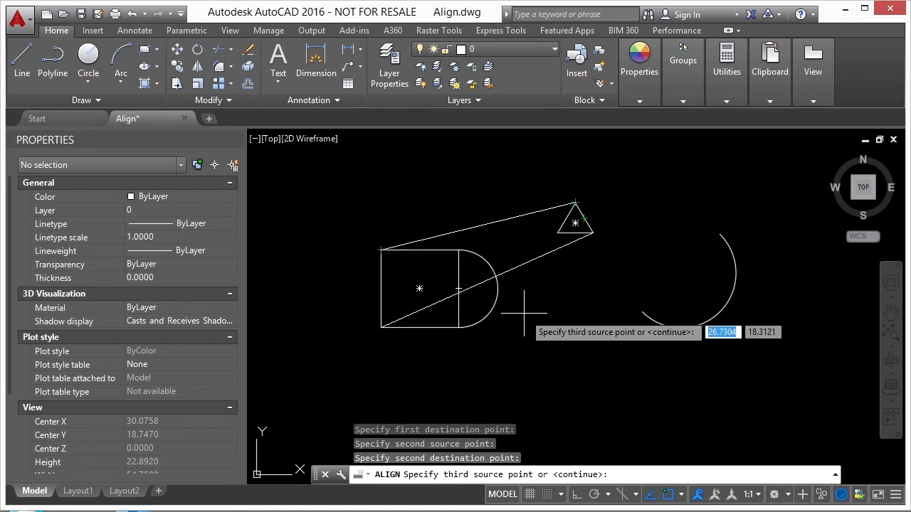
{"action": "key", "text": "Return"}
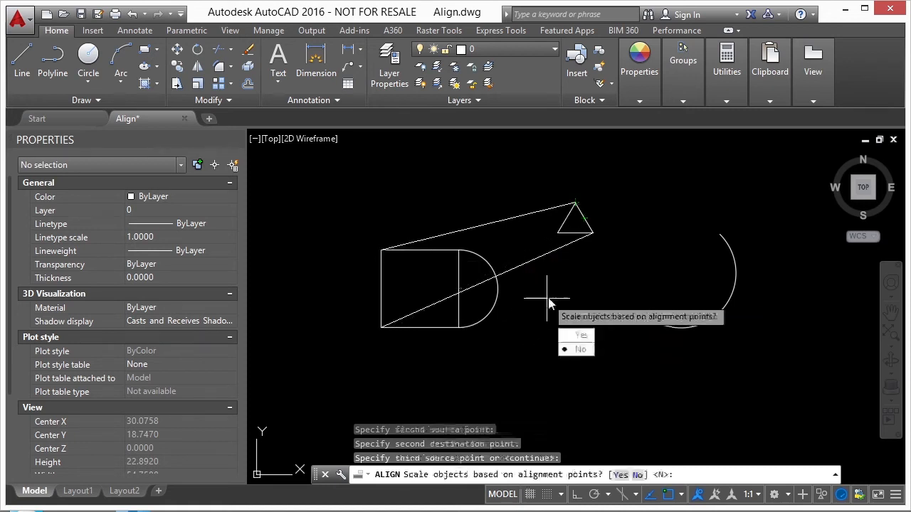
{"action": "left_click", "coordinate": [581, 350]}
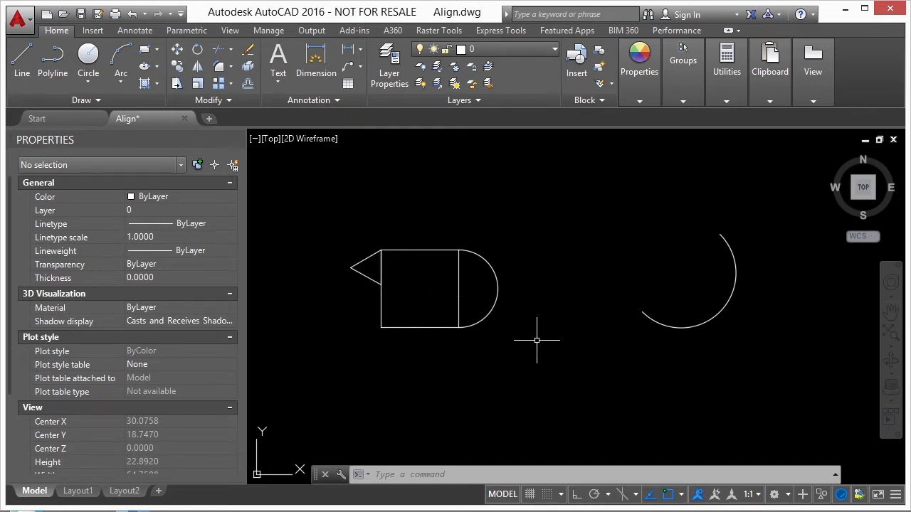
Step: Align the large arc with the square's top side, matching its lower endpoint to the upper-right corner and upper endpoint to the upper-left, with scaling
{"action": "type", "text": "align"}
{"action": "key", "text": "Return"}
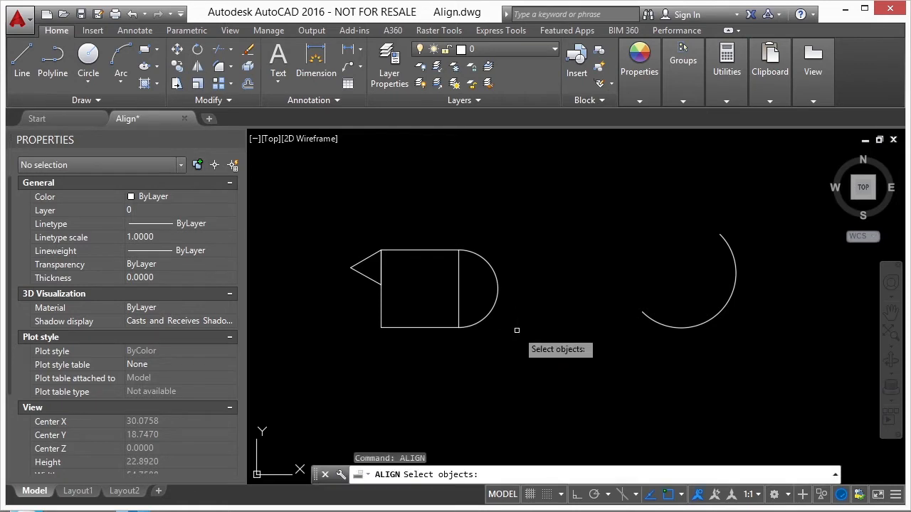
{"action": "left_click", "coordinate": [654, 323]}
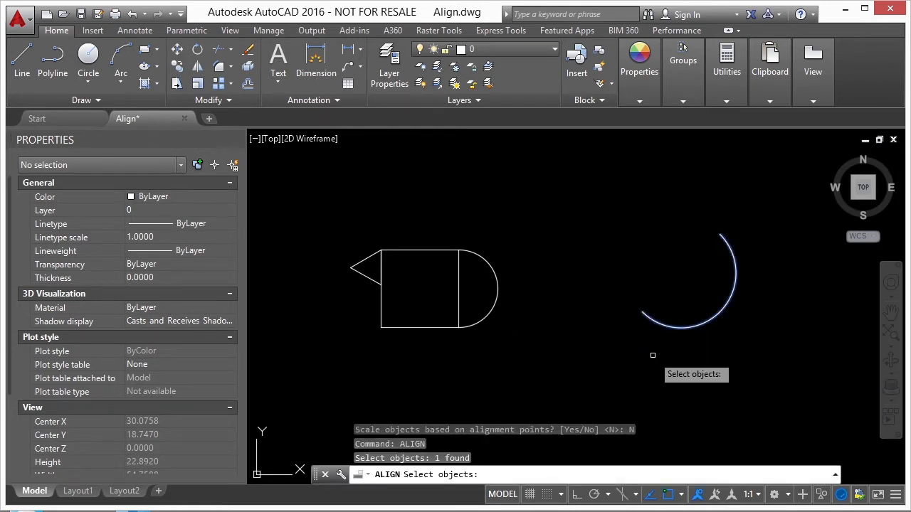
{"action": "key", "text": "Return"}
{"action": "left_click", "coordinate": [641, 310]}
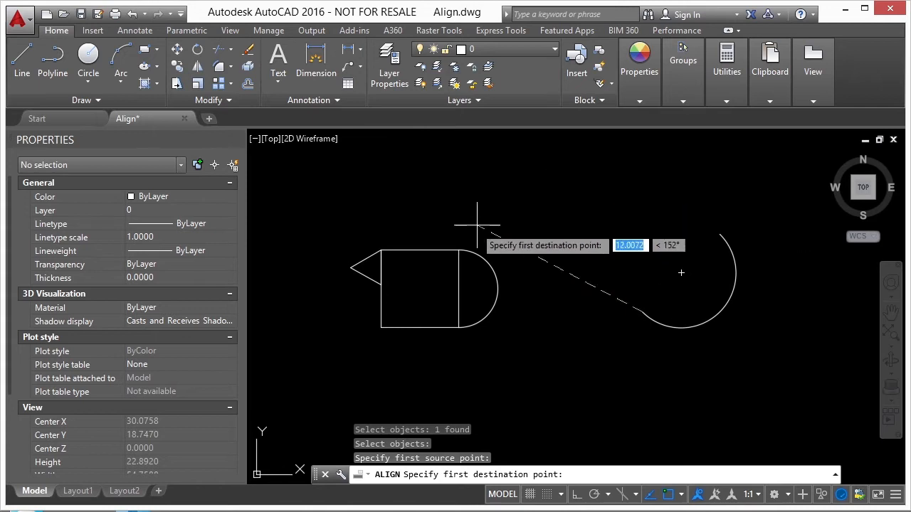
{"action": "left_click", "coordinate": [458, 250]}
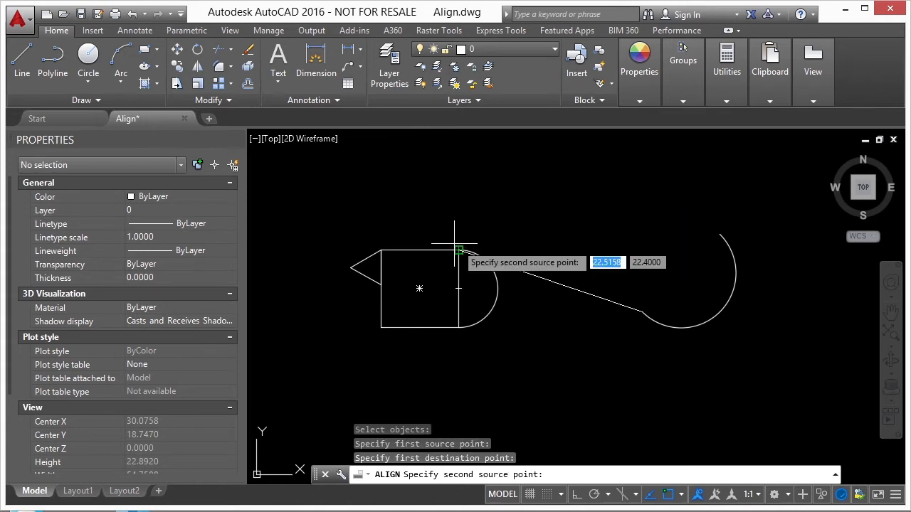
{"action": "left_click", "coordinate": [719, 234]}
{"action": "left_click", "coordinate": [381, 249]}
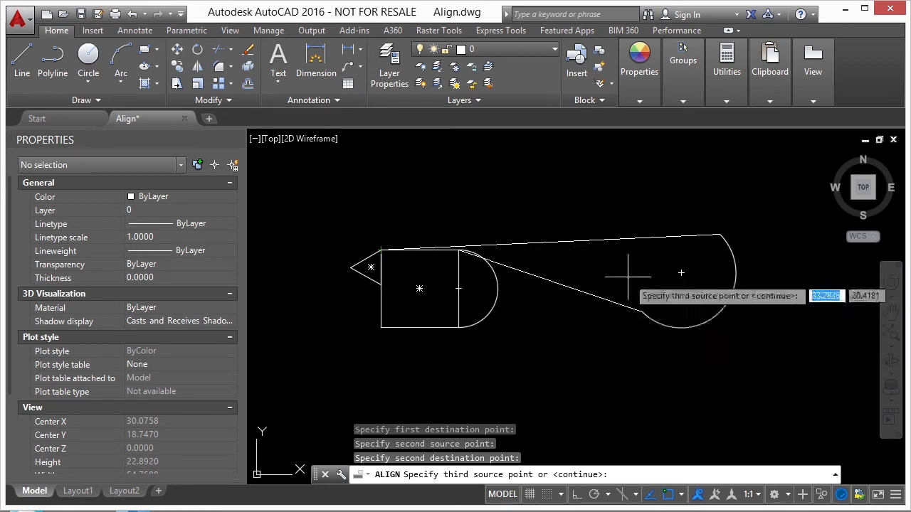
{"action": "key", "text": "Return"}
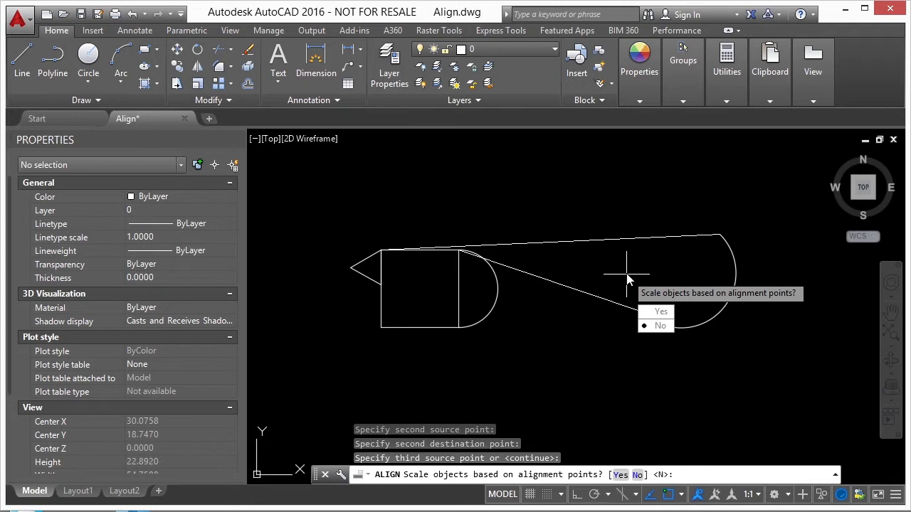
{"action": "left_click", "coordinate": [656, 311]}
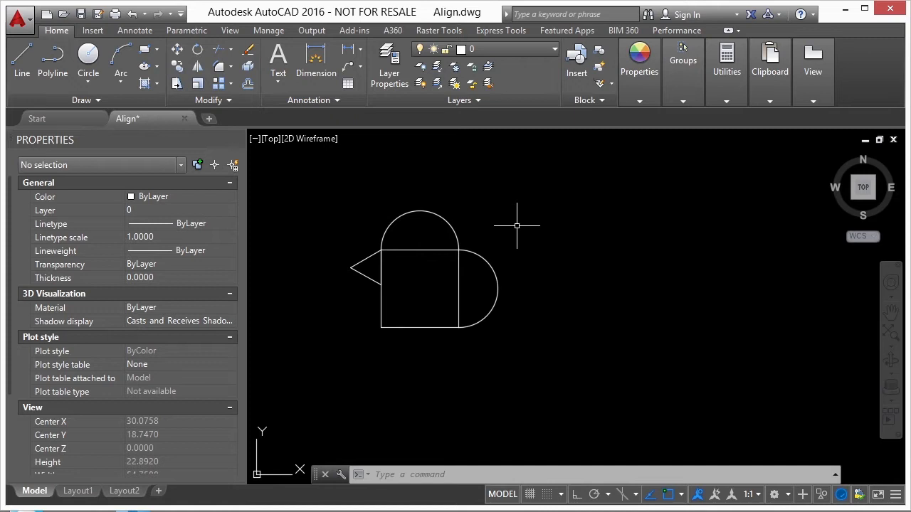
Step: Start aligning the triangle, matching its left vertex to the square's upper-left corner as the first point pair
{"action": "type", "text": "align"}
{"action": "key", "text": "Return"}
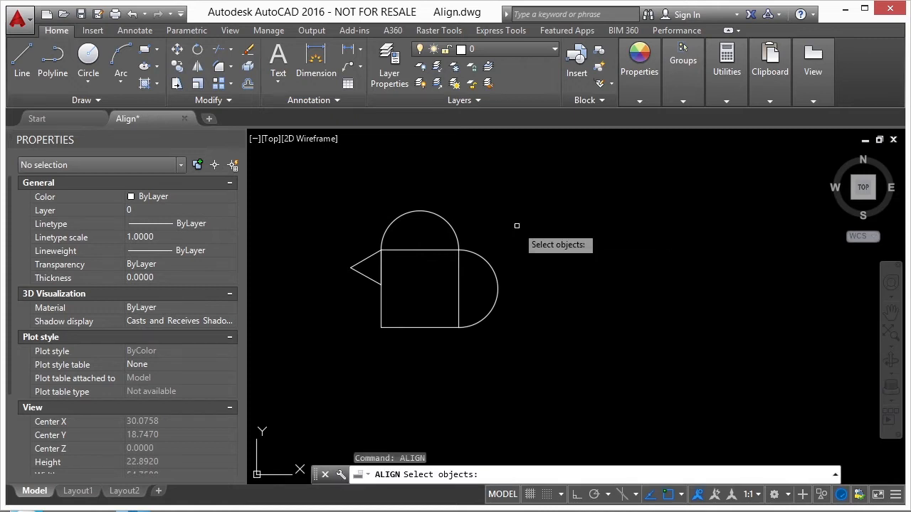
{"action": "left_click", "coordinate": [362, 271]}
{"action": "left_click", "coordinate": [342, 256]}
{"action": "key", "text": "Return"}
{"action": "left_click", "coordinate": [350, 267]}
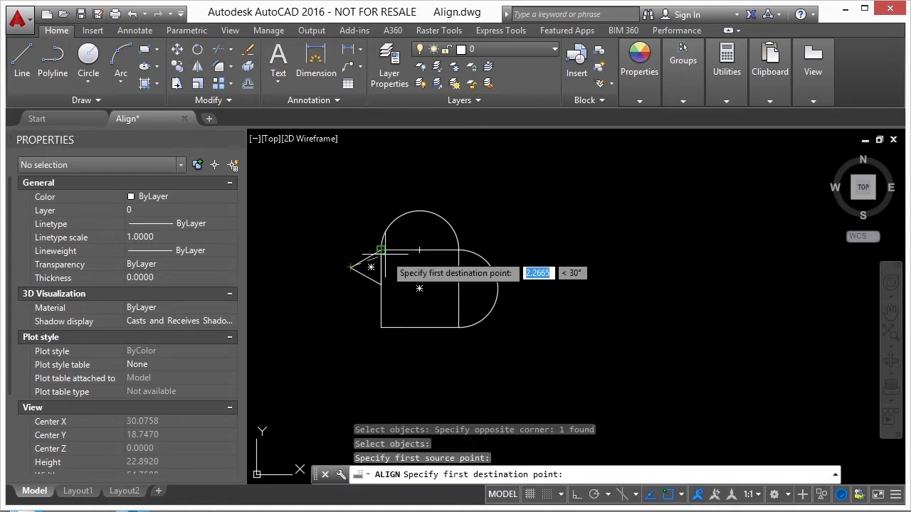
{"action": "left_click", "coordinate": [380, 252]}
Step: Match the triangle's upper-right vertex to the square's upper-right corner and its lower-right vertex to the square's lower-right corner as second and third pairs
{"action": "scroll", "coordinate": [366, 260], "scroll_direction": "up", "scroll_amount": 4}
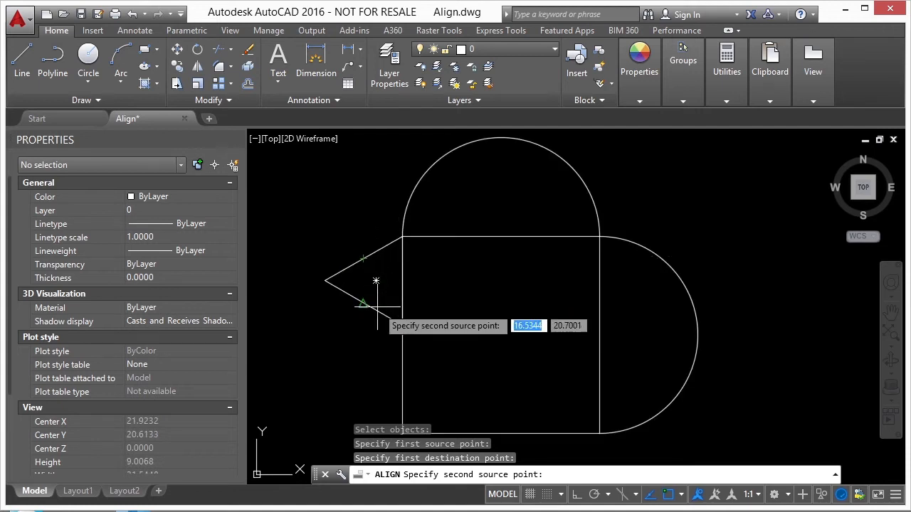
{"action": "left_click", "coordinate": [402, 235]}
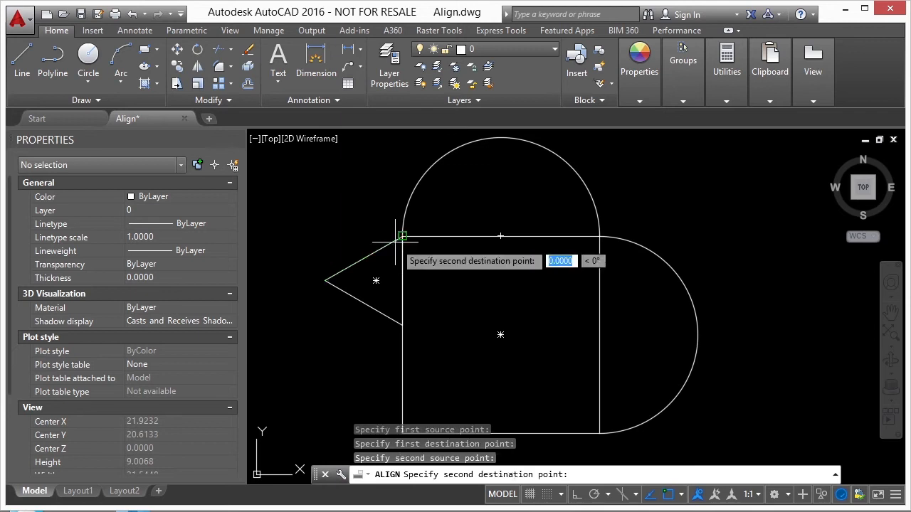
{"action": "left_click", "coordinate": [599, 235]}
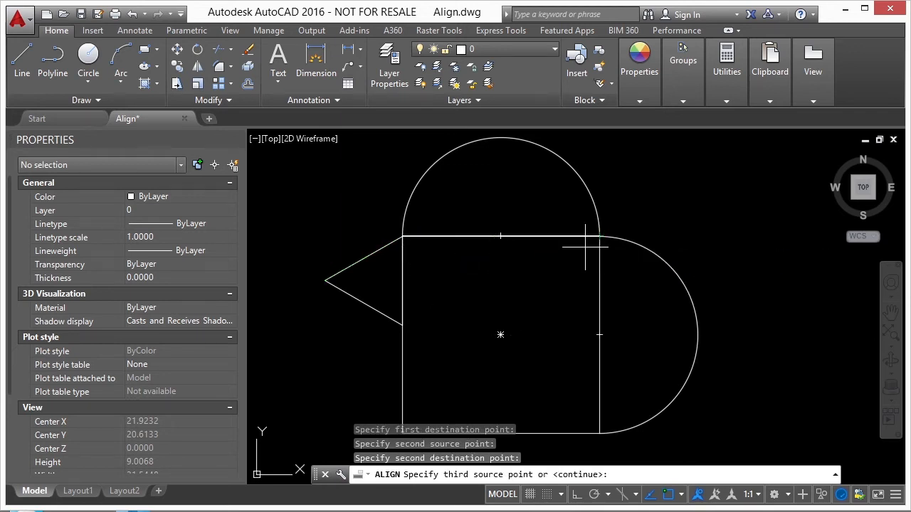
{"action": "left_click", "coordinate": [402, 324]}
{"action": "left_click", "coordinate": [599, 432]}
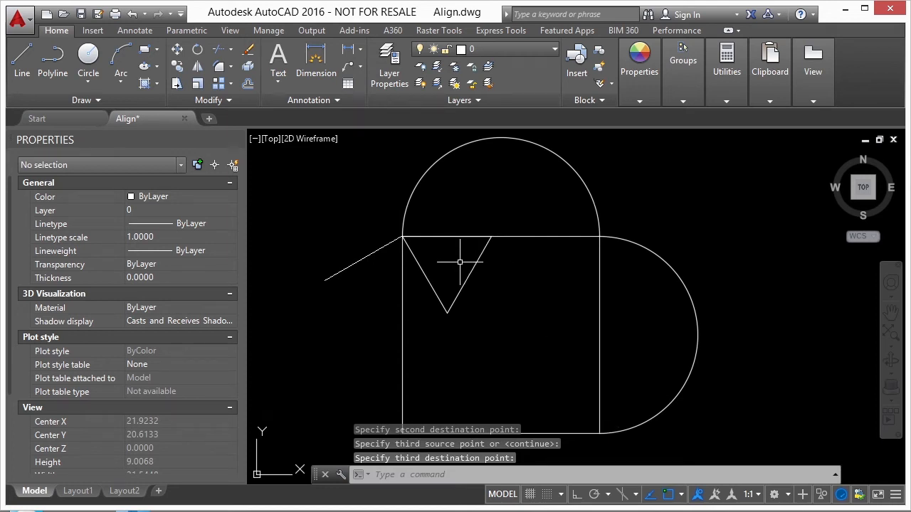
Step: Align the triangle again, matching the midpoint of its top side to the square's upper-left corner as the first point pair
{"action": "scroll", "coordinate": [402, 240], "scroll_direction": "up", "scroll_amount": 2}
{"action": "scroll", "coordinate": [402, 240], "scroll_direction": "down", "scroll_amount": 2}
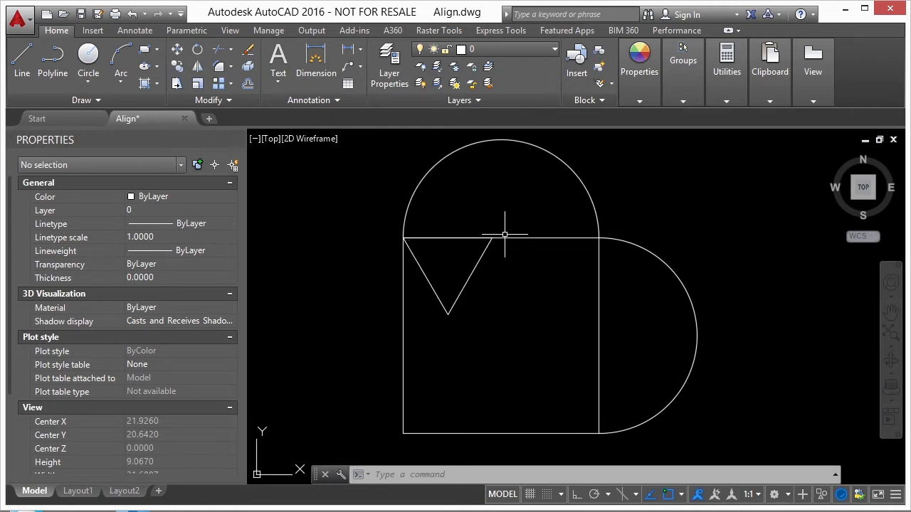
{"action": "type", "text": "al"}
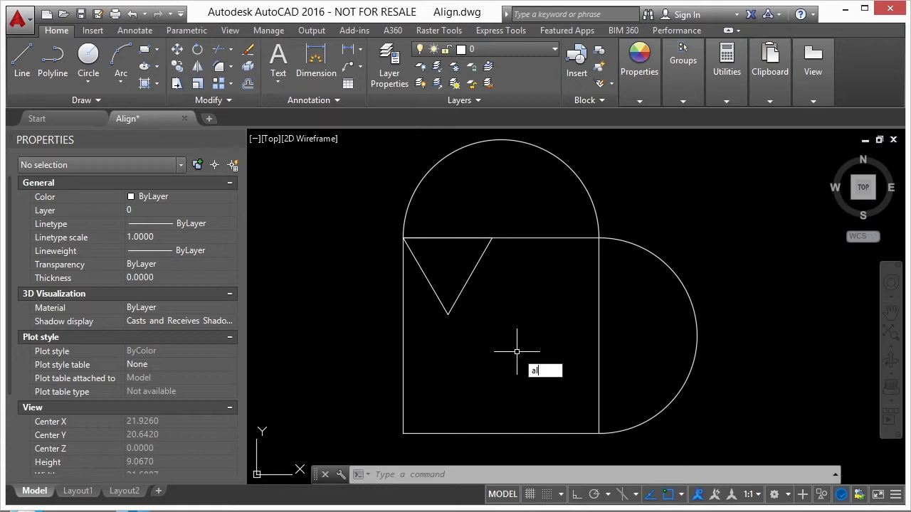
{"action": "key", "text": "Return"}
{"action": "left_click", "coordinate": [468, 313]}
{"action": "left_click", "coordinate": [443, 308]}
{"action": "key", "text": "Return"}
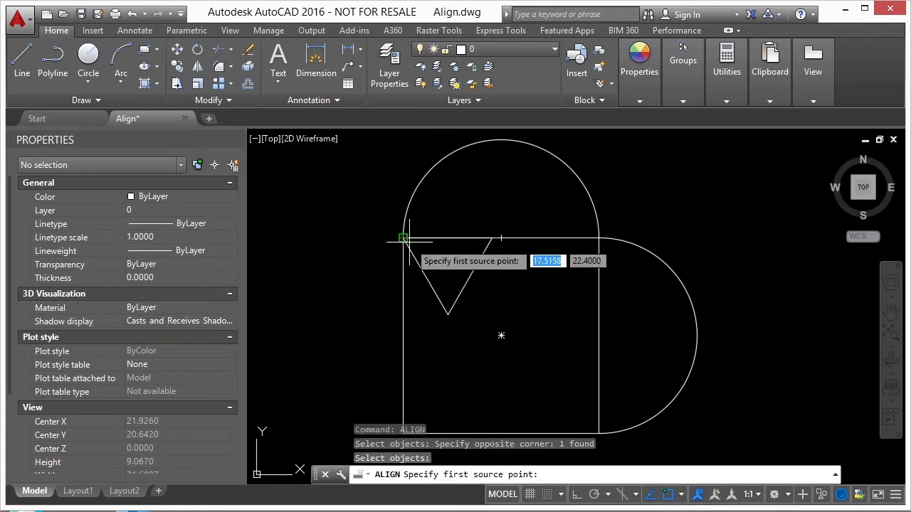
{"action": "left_click", "coordinate": [447, 238]}
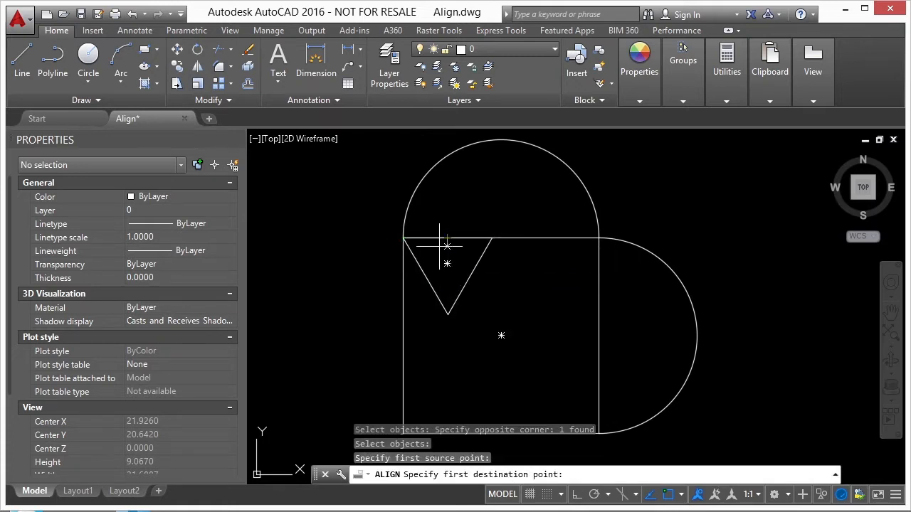
{"action": "left_click", "coordinate": [404, 238]}
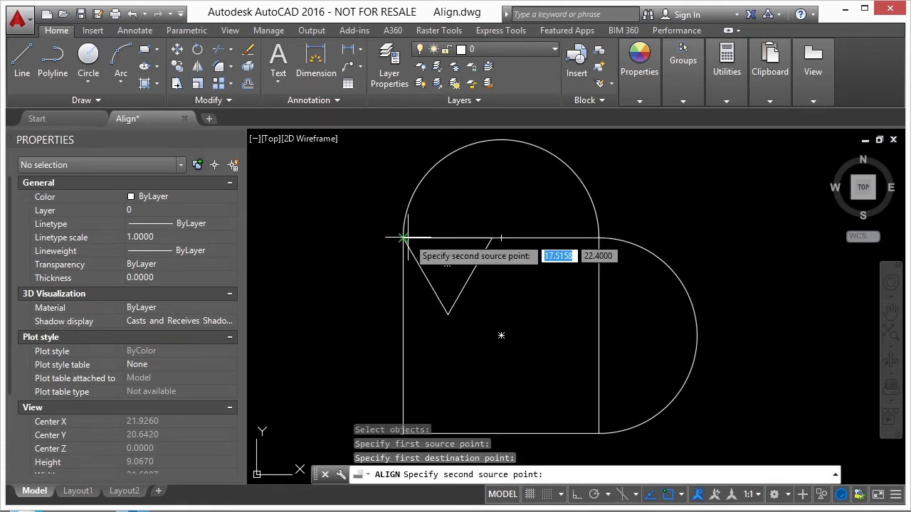
Step: Match the triangle's bottom vertex to the square's lower-right corner as the second pair and complete the alignment without scaling
{"action": "left_click", "coordinate": [448, 314]}
{"action": "left_click", "coordinate": [590, 431]}
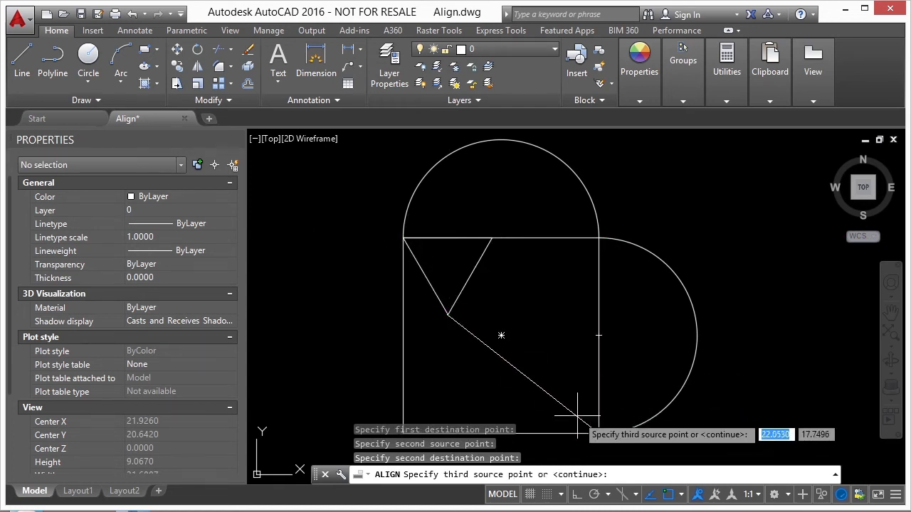
{"action": "key", "text": "Return"}
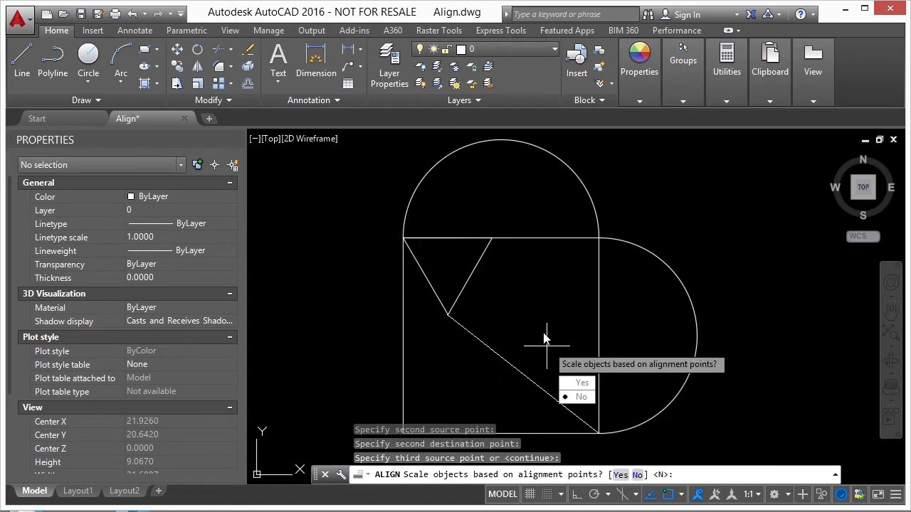
{"action": "key", "text": "Return"}
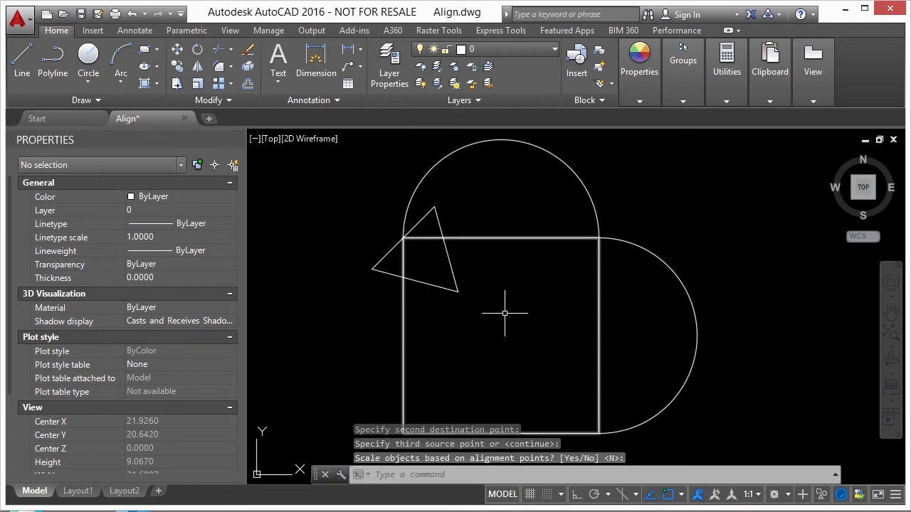
{"action": "scroll", "coordinate": [555, 285], "scroll_direction": "down", "scroll_amount": 3}
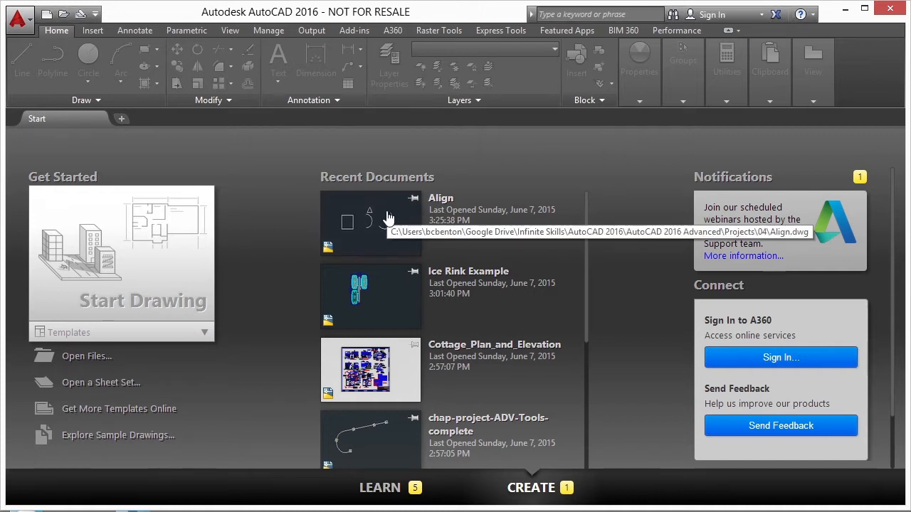
Step: Open the recent Align drawing and explode the square into separate lines
{"action": "left_click", "coordinate": [352, 207]}
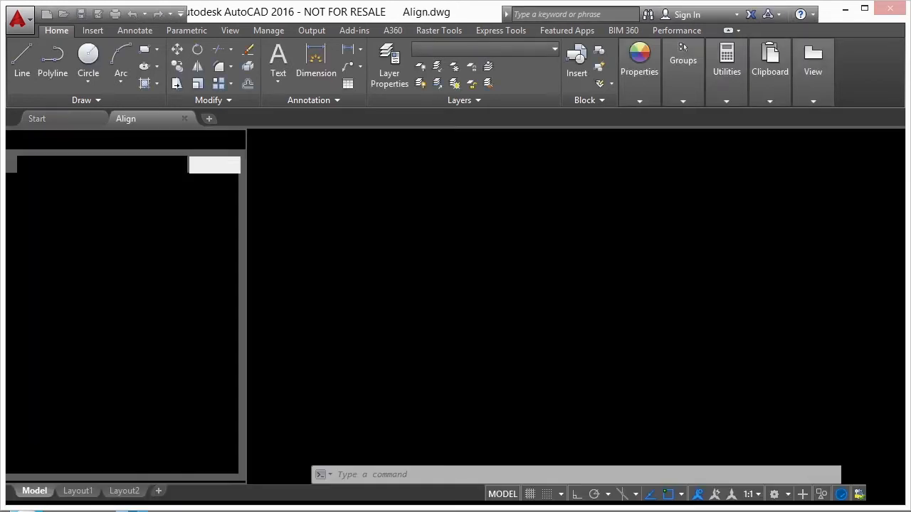
{"action": "middle_click_drag", "start_coordinate": [360, 249], "coordinate": [408, 244]}
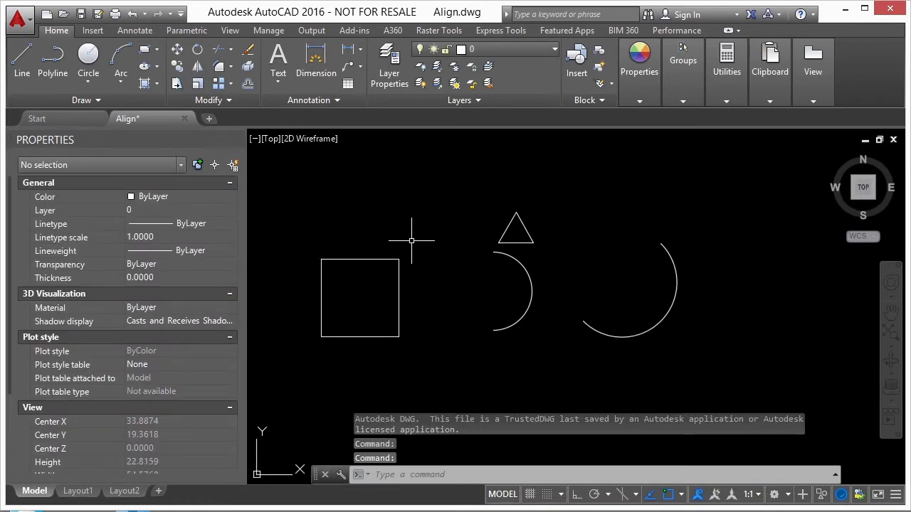
{"action": "type", "text": "x"}
{"action": "key", "text": "Return"}
{"action": "left_click", "coordinate": [448, 242]}
{"action": "left_click", "coordinate": [356, 314]}
{"action": "key", "text": "Return"}
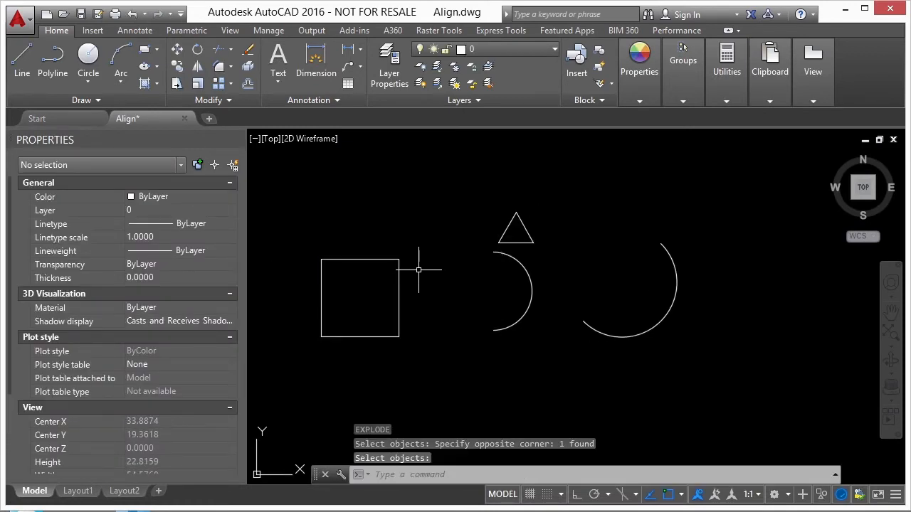
{"action": "left_click", "coordinate": [399, 274]}
{"action": "key", "text": "Escape"}
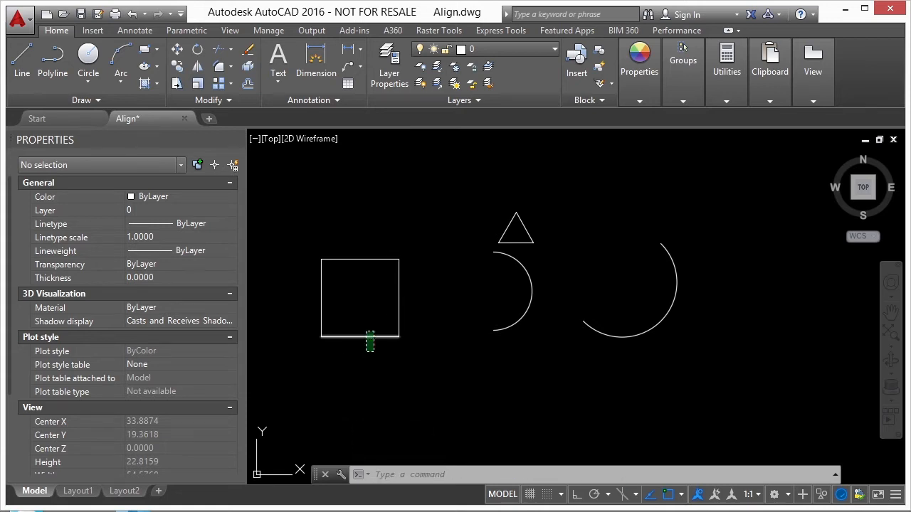
Step: Lengthen the square's bottom line by 2 units beyond its right endpoint using the endpoint grip's Lengthen option
{"action": "left_click", "coordinate": [367, 336]}
{"action": "left_click", "coordinate": [392, 349]}
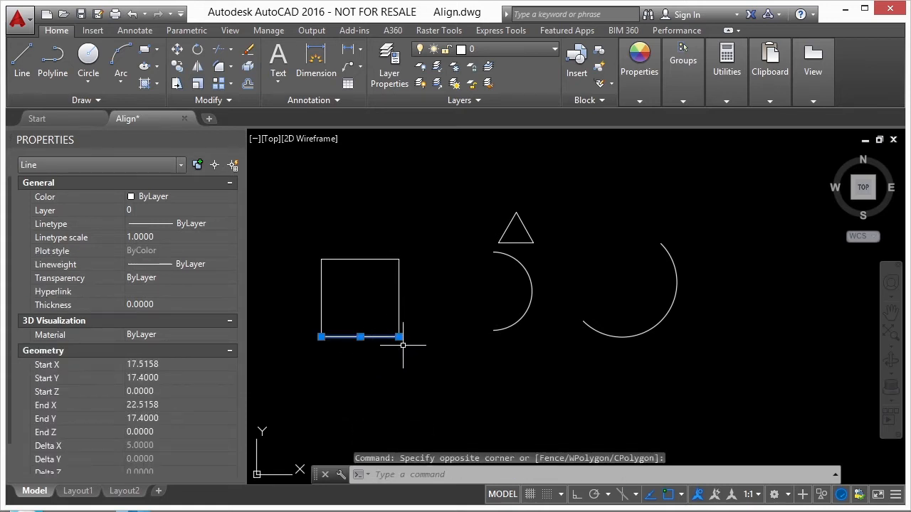
{"action": "mouse_move", "coordinate": [399, 337]}
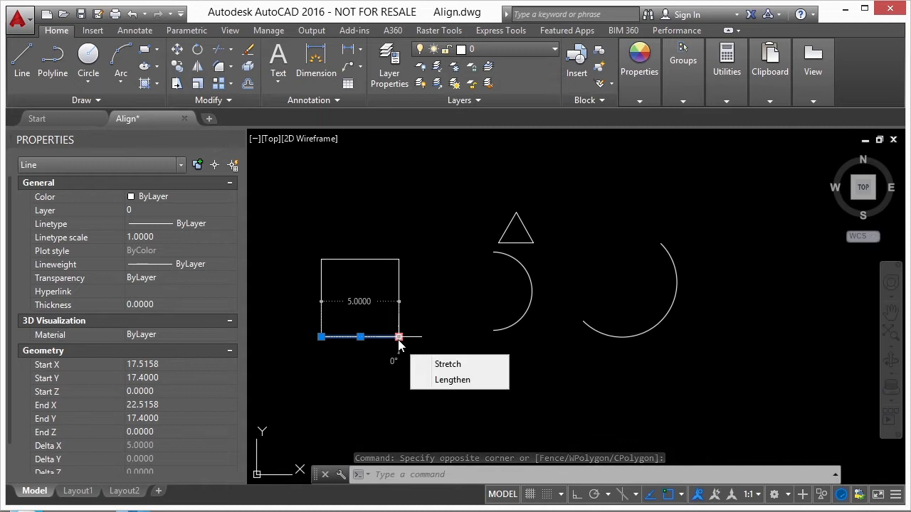
{"action": "left_click", "coordinate": [463, 380]}
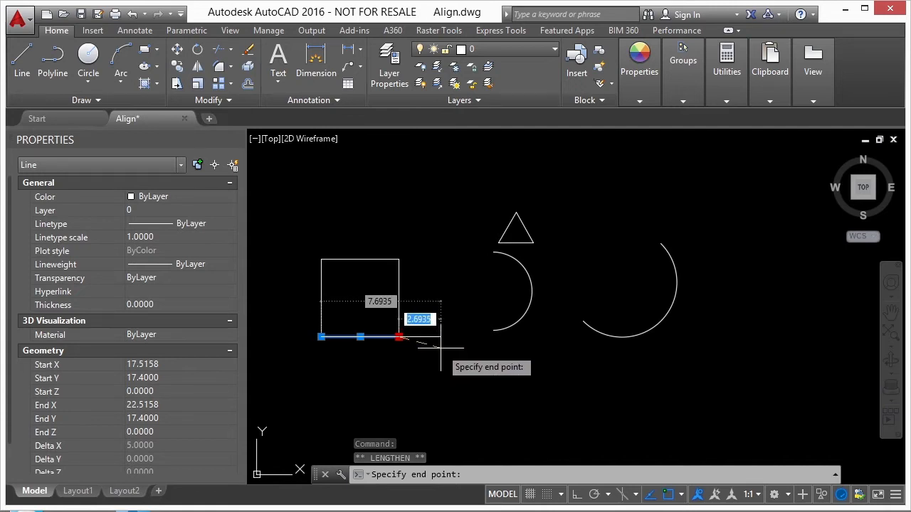
{"action": "scroll", "coordinate": [441, 349], "scroll_direction": "up", "scroll_amount": 3}
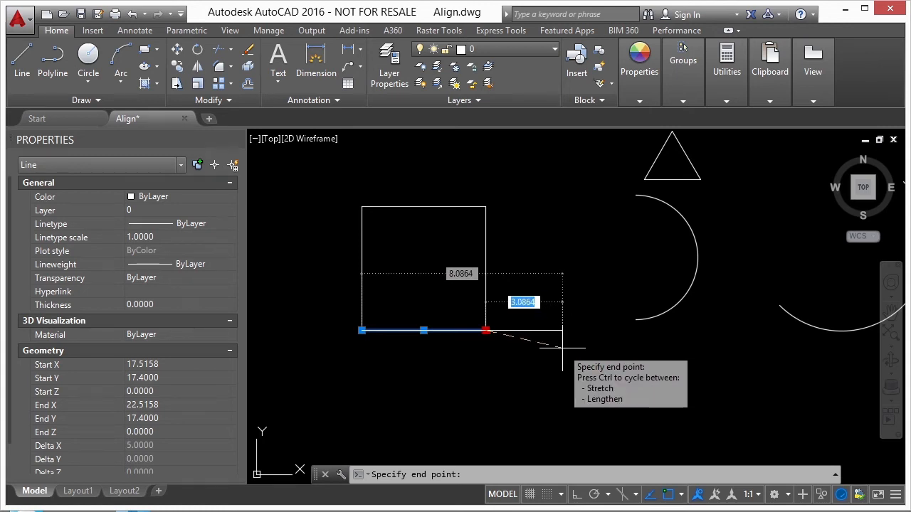
{"action": "scroll", "coordinate": [559, 345], "scroll_direction": "up", "scroll_amount": 1}
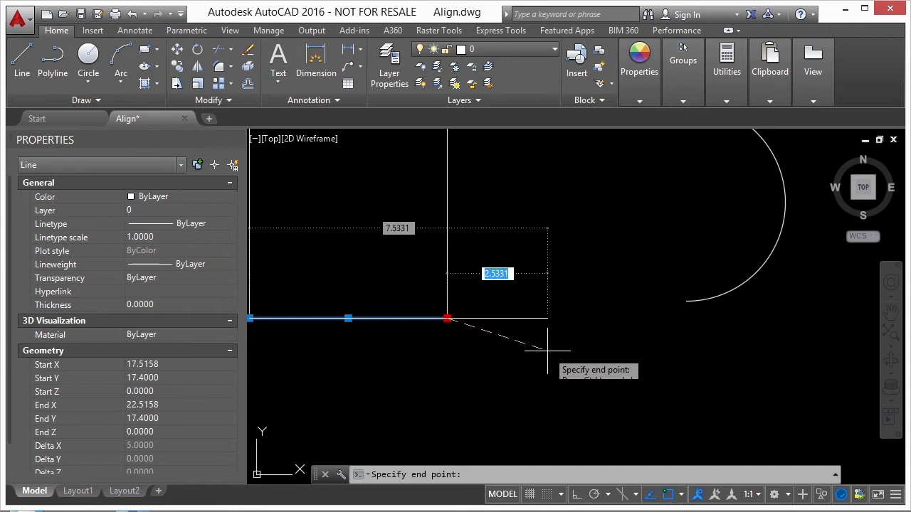
{"action": "scroll", "coordinate": [573, 322], "scroll_direction": "down", "scroll_amount": 2}
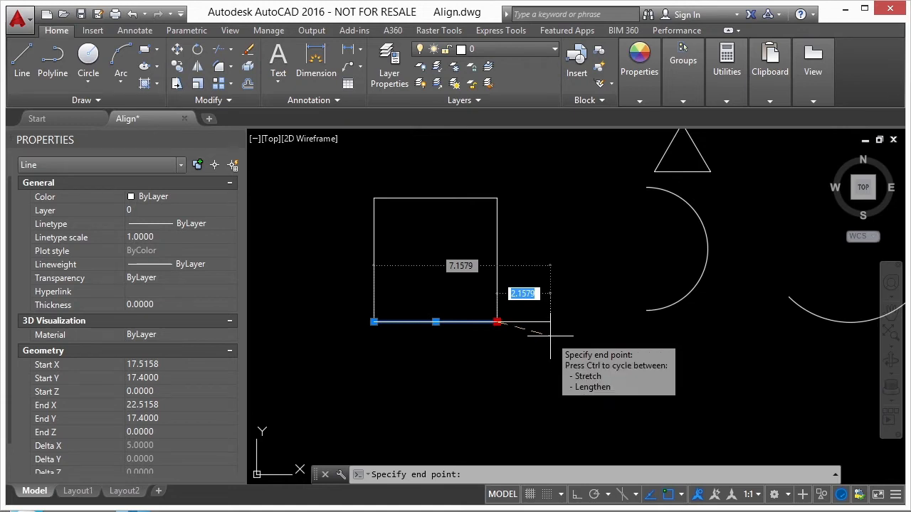
{"action": "type", "text": "2"}
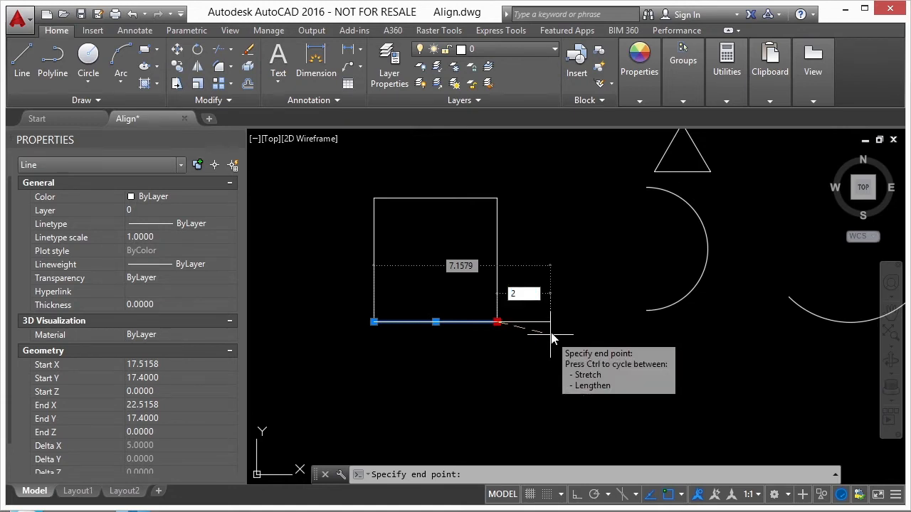
{"action": "key", "text": "Return"}
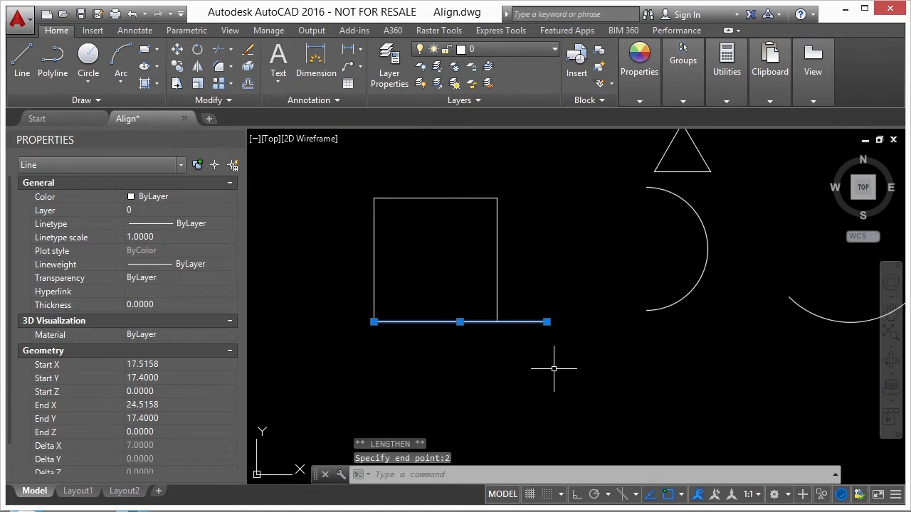
{"action": "key", "text": "Escape"}
{"action": "key", "text": "Escape"}
Step: Set the total length of the square's bottom line to 5 using the right endpoint grip's Lengthen option
{"action": "left_click", "coordinate": [513, 323]}
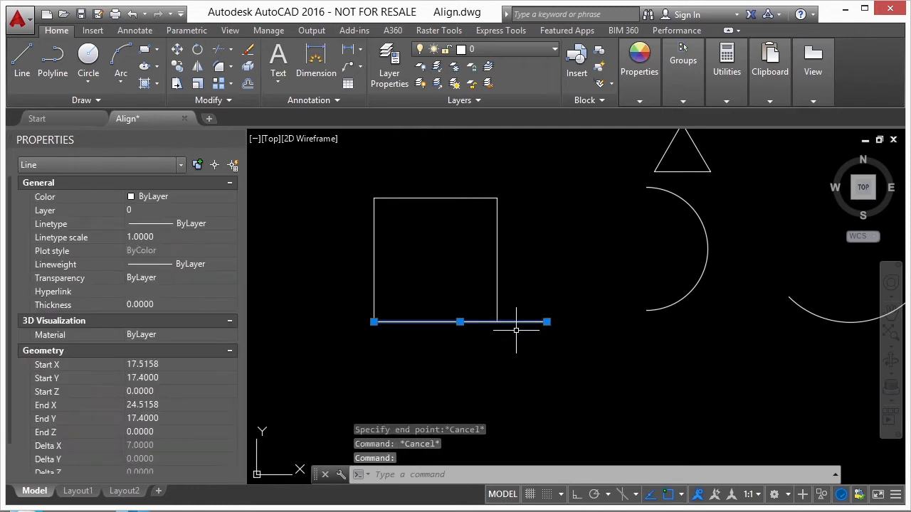
{"action": "mouse_move", "coordinate": [547, 323]}
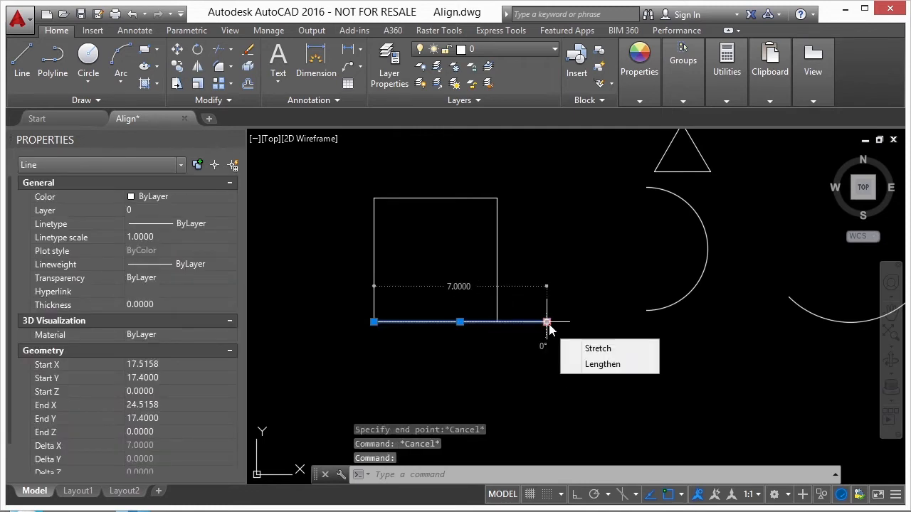
{"action": "left_click", "coordinate": [602, 364]}
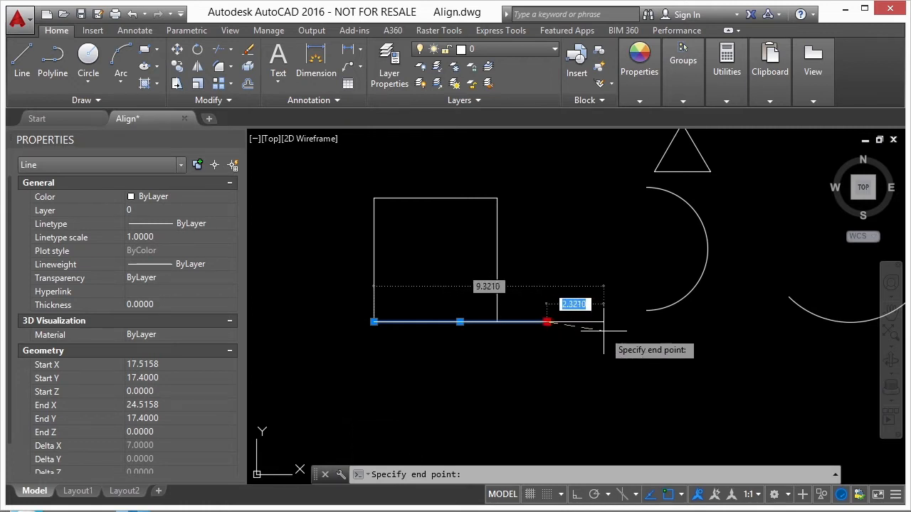
{"action": "key", "text": "Tab"}
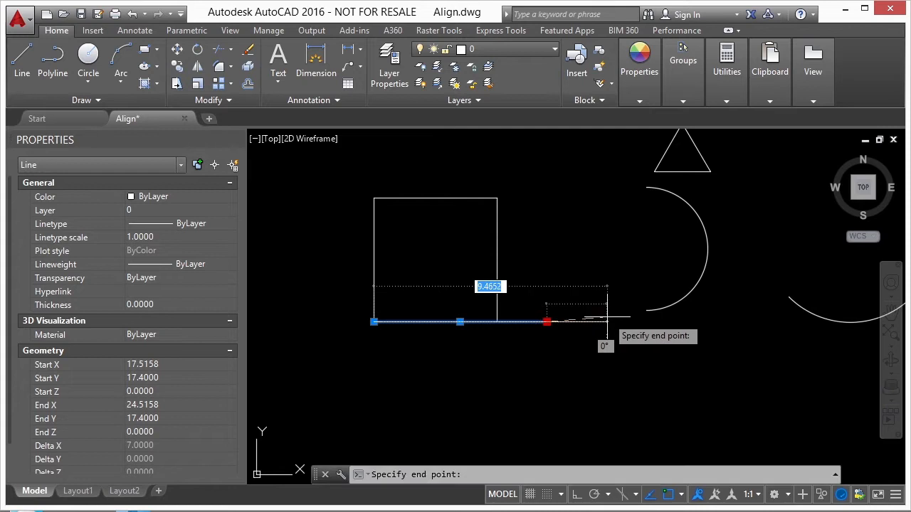
{"action": "type", "text": "5"}
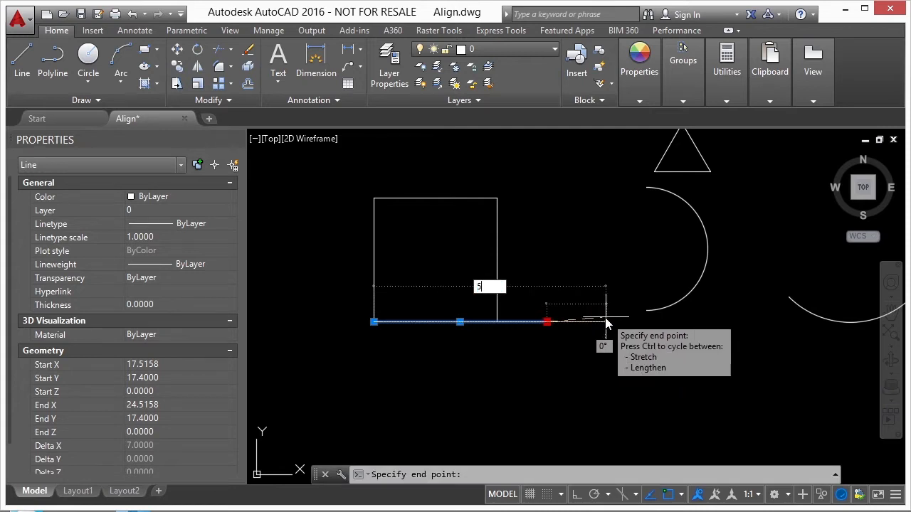
{"action": "key", "text": "Return"}
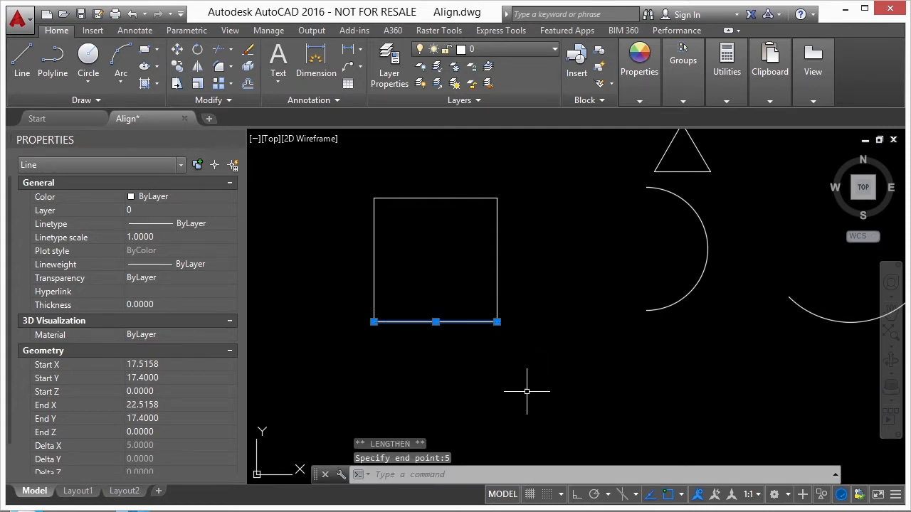
{"action": "key", "text": "Escape"}
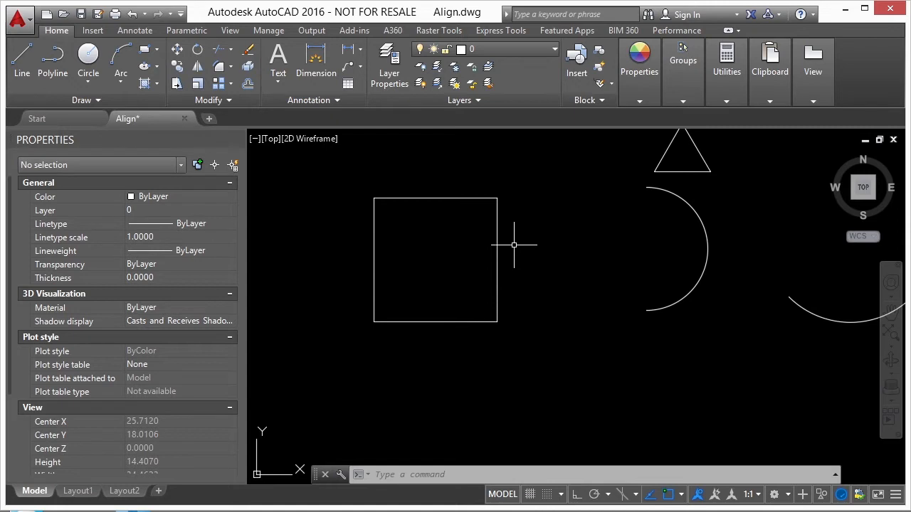
Step: Lengthen the arc nearest the square from its lower endpoint to an angle of 180 degrees using the grip's Lengthen option
{"action": "left_click", "coordinate": [680, 297]}
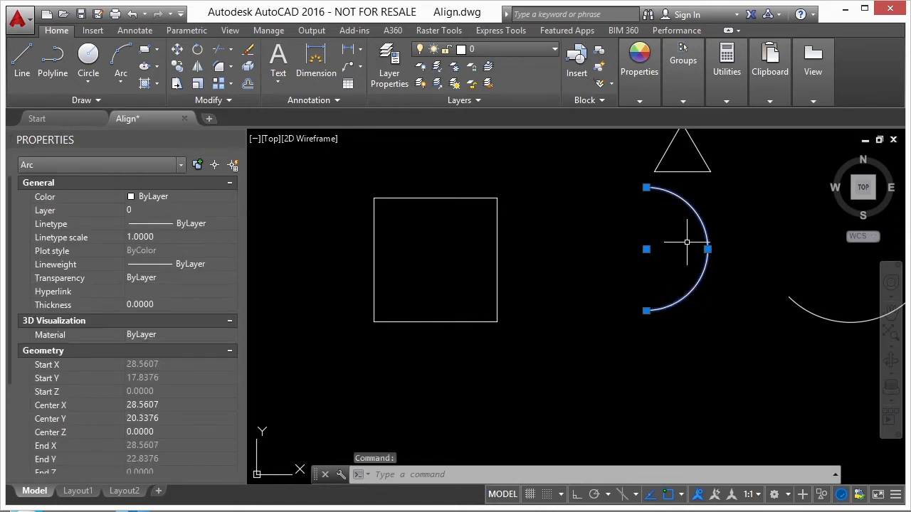
{"action": "mouse_move", "coordinate": [646, 311]}
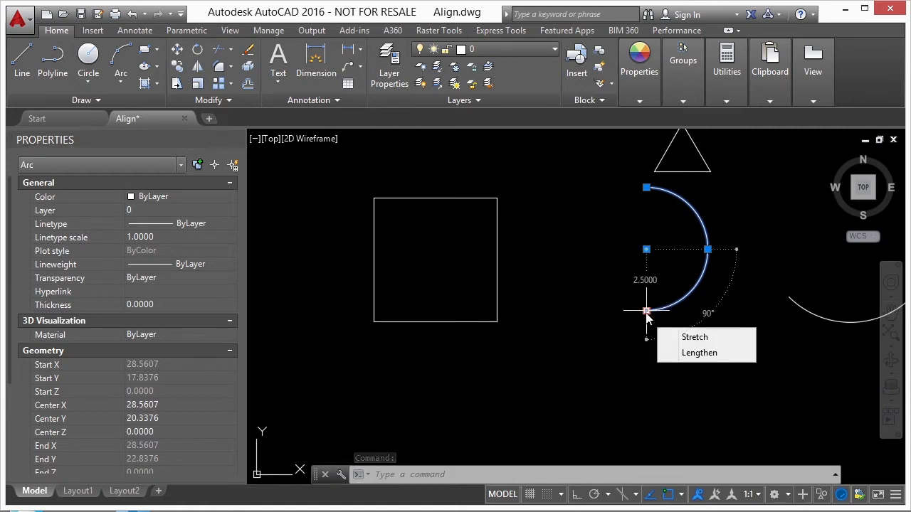
{"action": "left_click", "coordinate": [687, 353]}
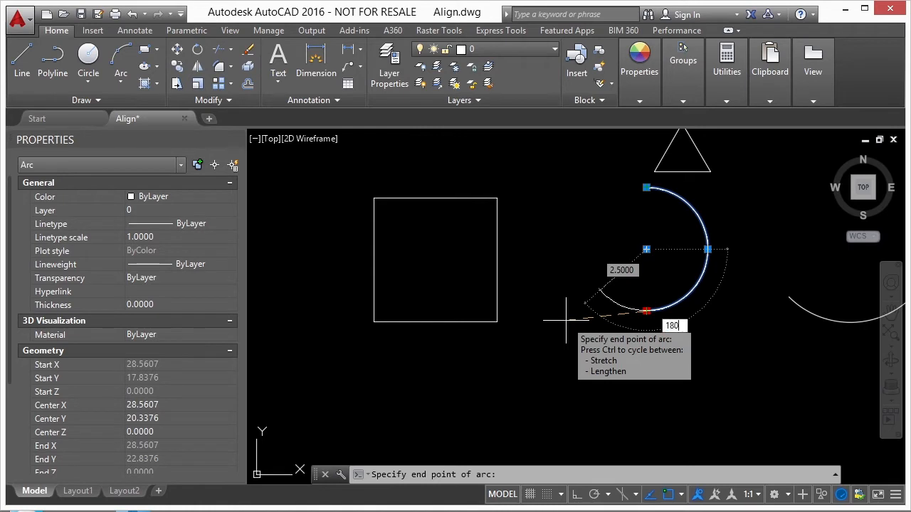
{"action": "key", "text": "Return"}
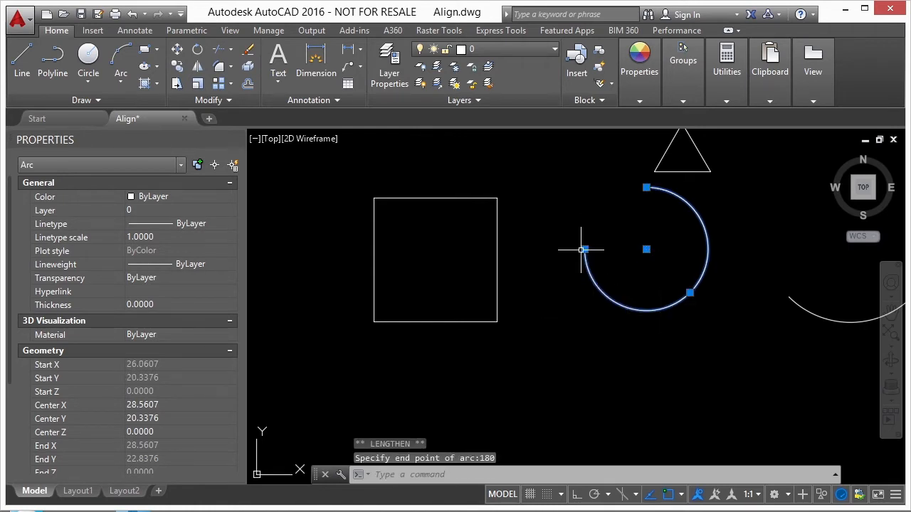
Step: Set the same arc's radius to 3 through its left endpoint grip's Lengthen option and clear the selection
{"action": "mouse_move", "coordinate": [584, 249]}
{"action": "left_click", "coordinate": [634, 291]}
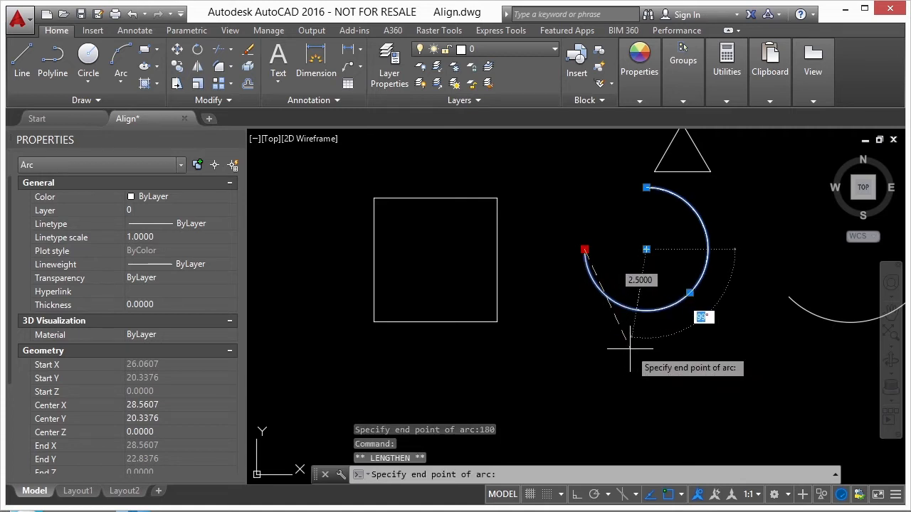
{"action": "key", "text": "Tab"}
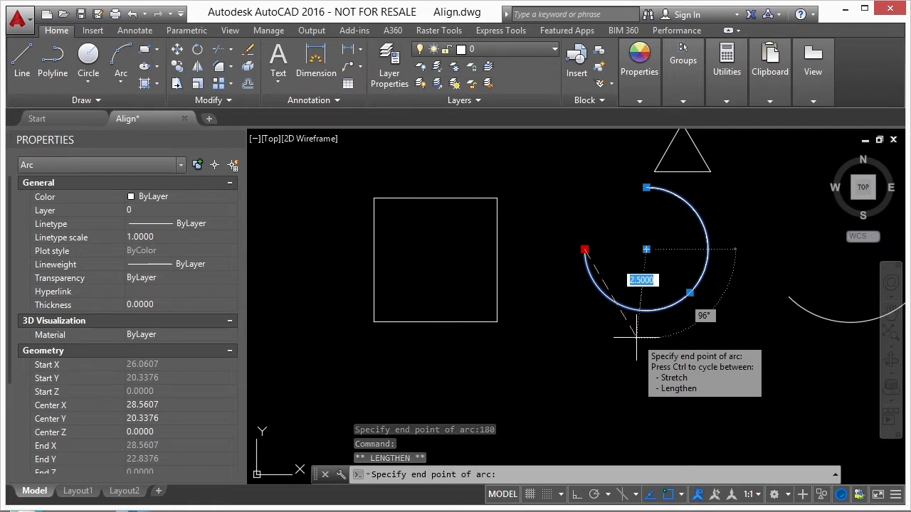
{"action": "type", "text": "3"}
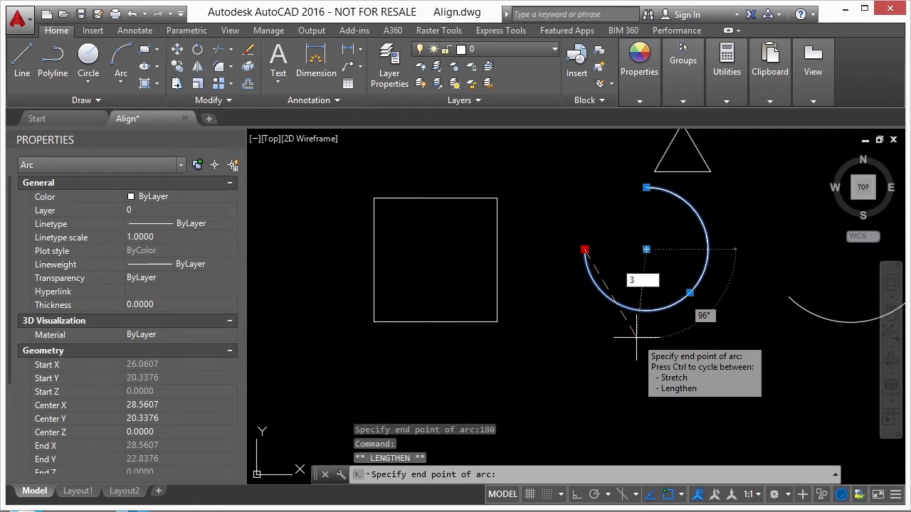
{"action": "key", "text": "Return"}
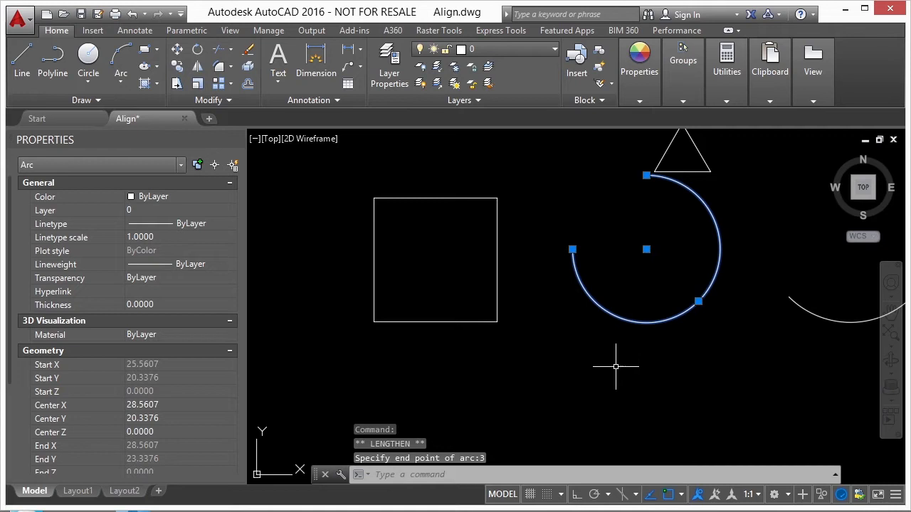
{"action": "key", "text": "Escape"}
{"action": "key", "text": "Escape"}
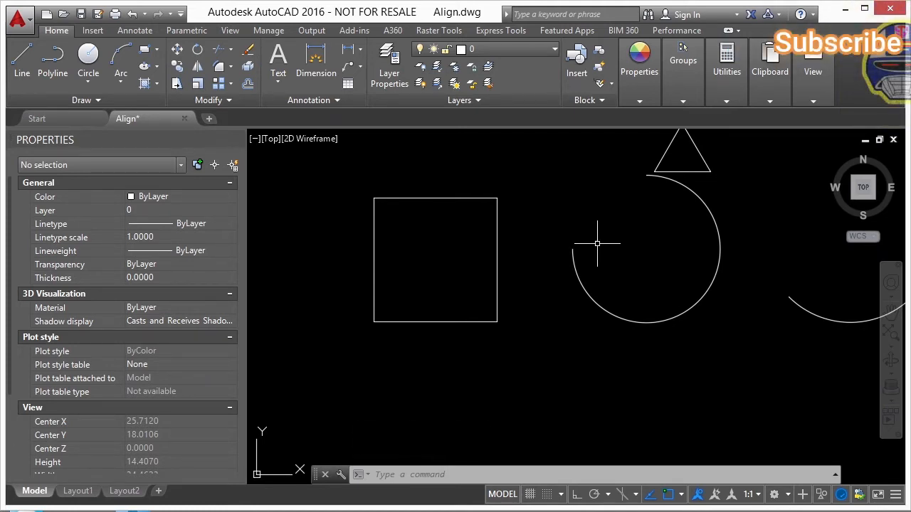
Step: Lengthen the square's bottom line freely past its right endpoint to a total of about 8.6 units
{"action": "left_click", "coordinate": [422, 322]}
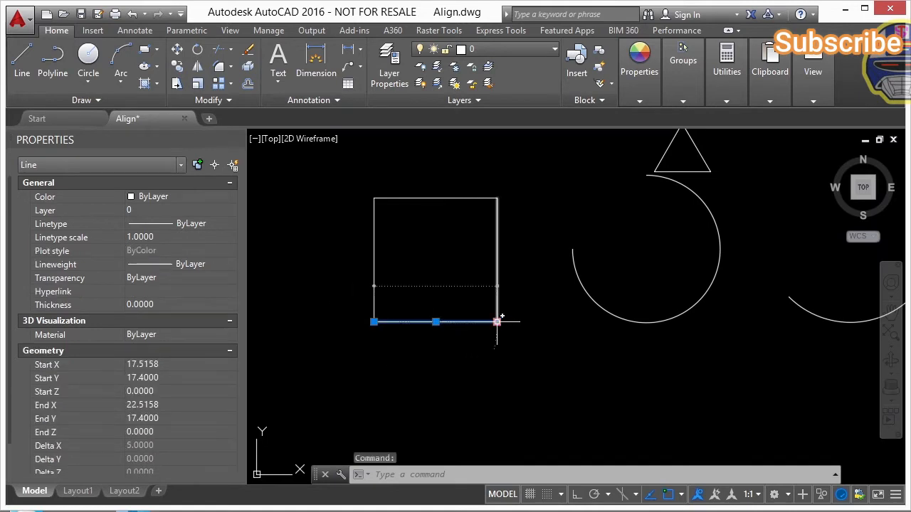
{"action": "mouse_move", "coordinate": [497, 321]}
{"action": "left_click", "coordinate": [544, 363]}
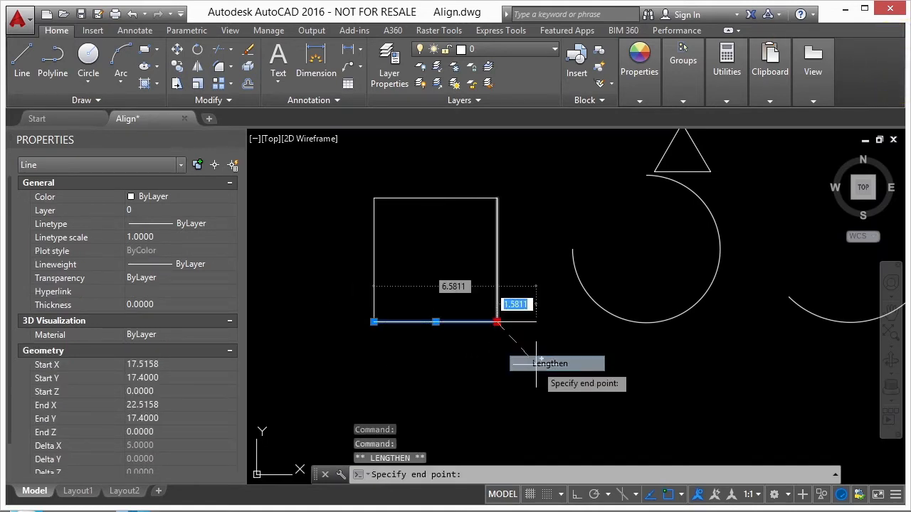
{"action": "left_click", "coordinate": [586, 333]}
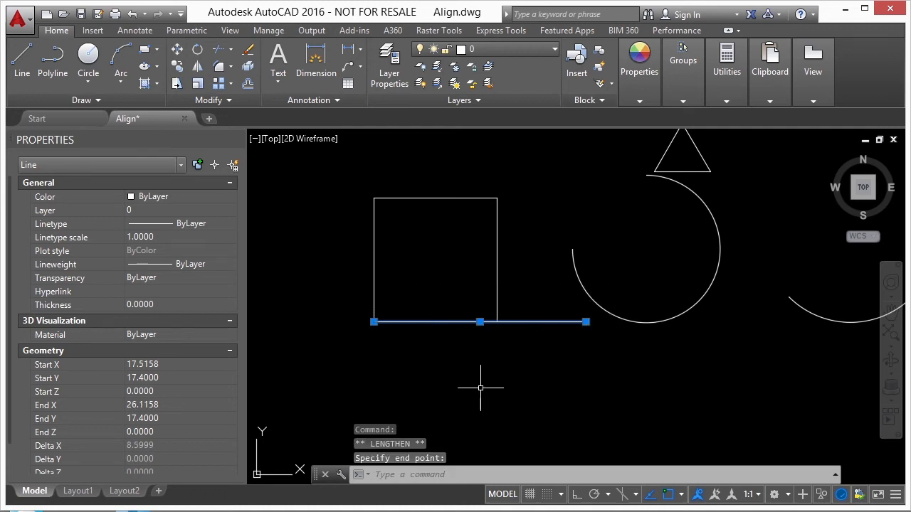
{"action": "key", "text": "Escape"}
Step: Measure the length of the square's bottom line with the LENGTHEN command
{"action": "type", "text": "lenght"}
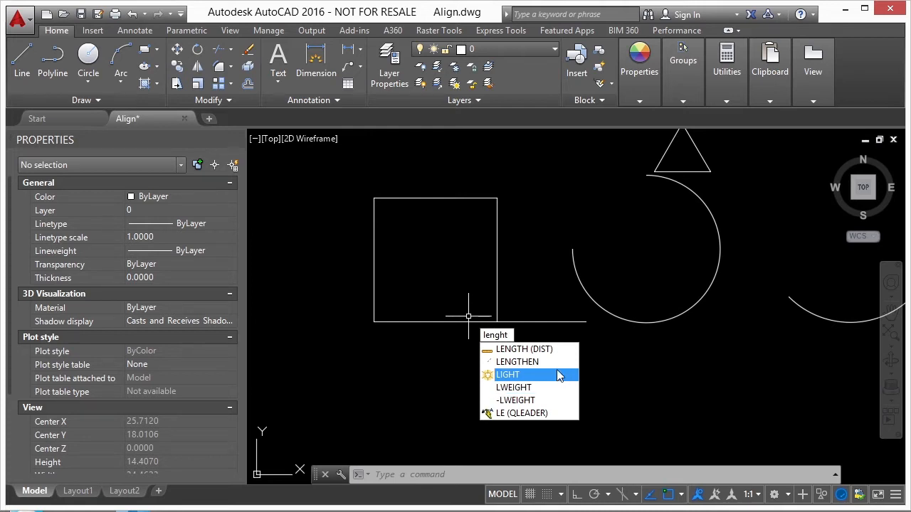
{"action": "left_click", "coordinate": [556, 362]}
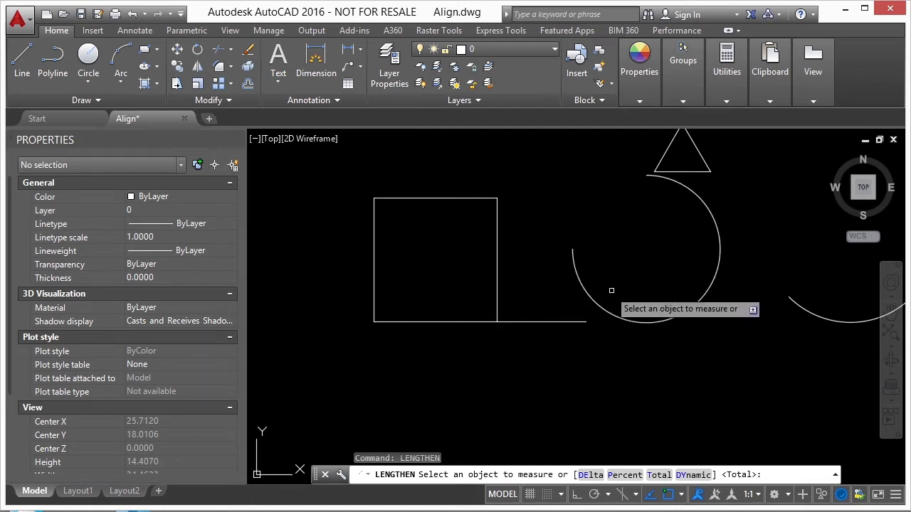
{"action": "left_click", "coordinate": [563, 324]}
{"action": "left_click", "coordinate": [562, 321]}
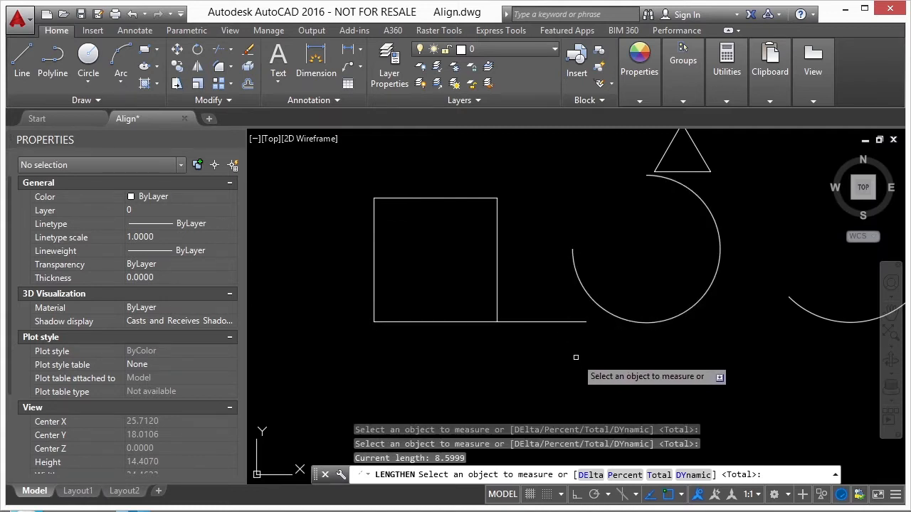
{"action": "key", "text": "Escape"}
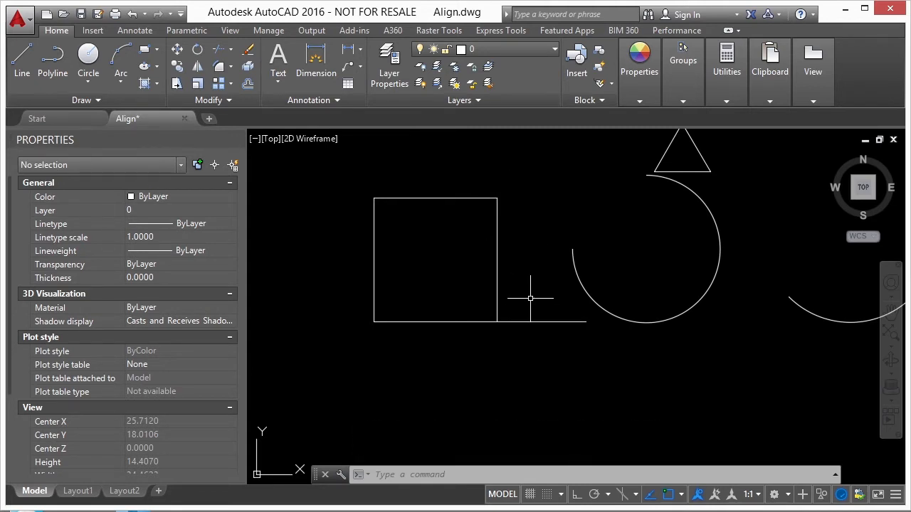
Step: Run LENGTHEN with the Total option set to 10 and apply it to the right end of the square's bottom line
{"action": "type", "text": "leng"}
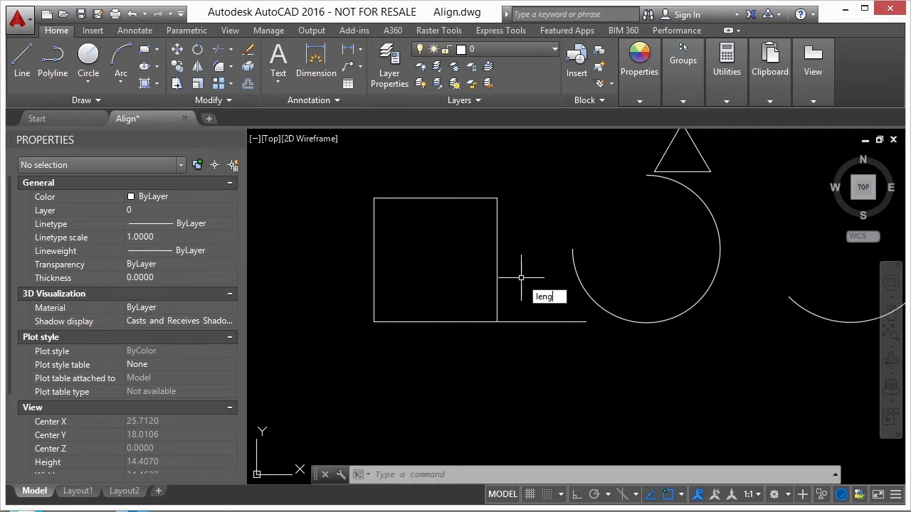
{"action": "key", "text": "Down"}
{"action": "key", "text": "Return"}
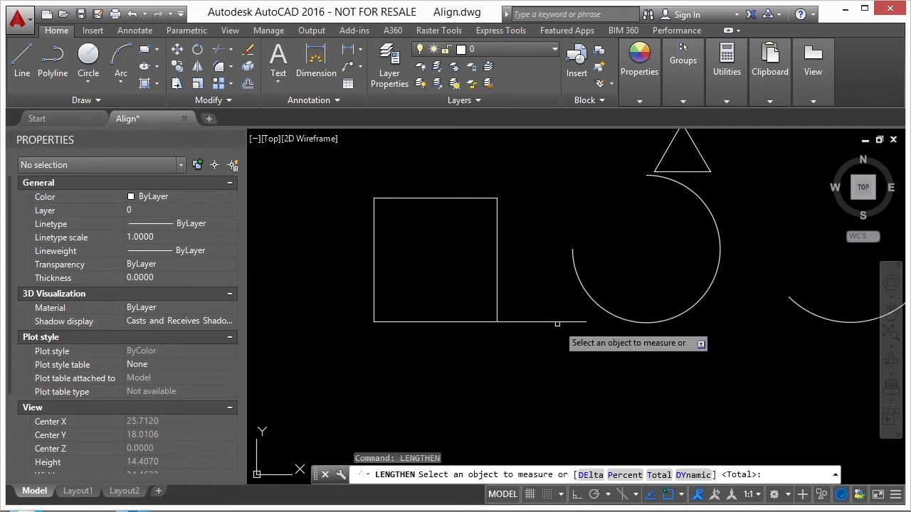
{"action": "left_click", "coordinate": [659, 474]}
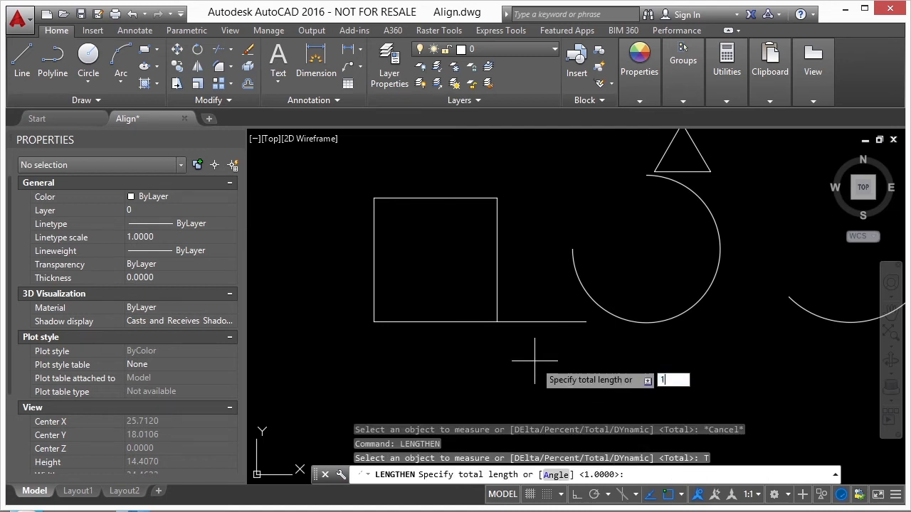
{"action": "key", "text": "Return"}
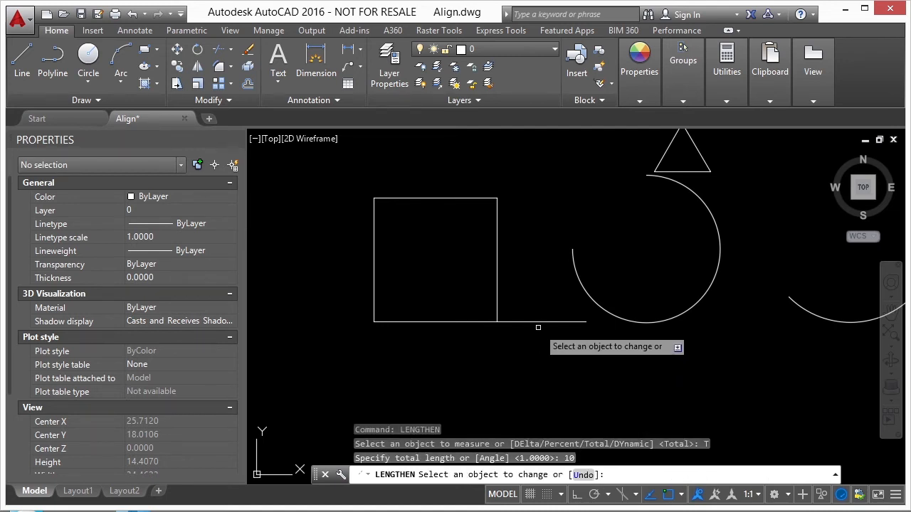
{"action": "scroll", "coordinate": [602, 331], "scroll_direction": "up", "scroll_amount": 6}
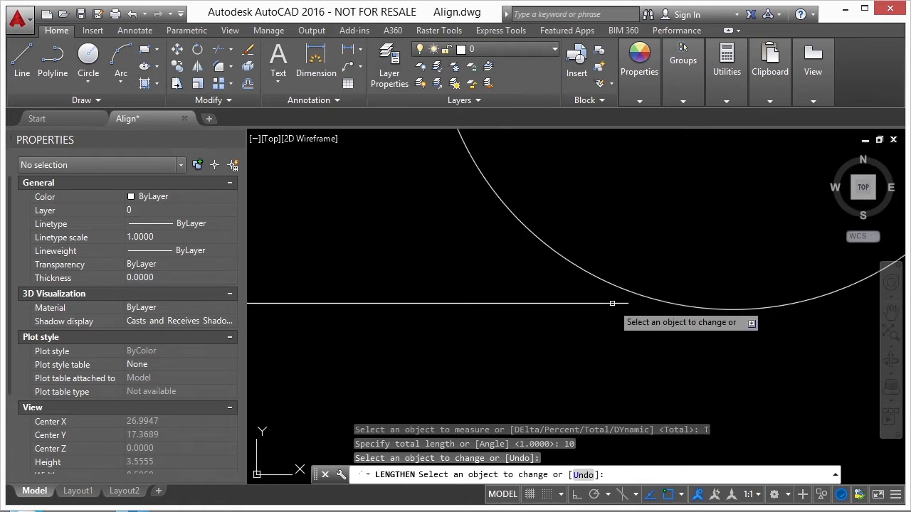
{"action": "scroll", "coordinate": [620, 307], "scroll_direction": "down", "scroll_amount": 8}
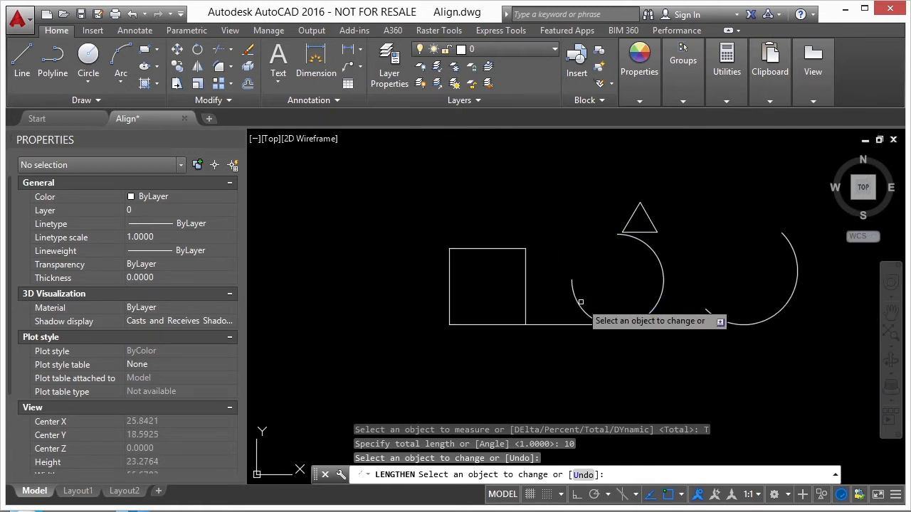
Step: Apply the same total length of 10 to the upper end of the arc nearest the square and finish the command
{"action": "left_click", "coordinate": [579, 301]}
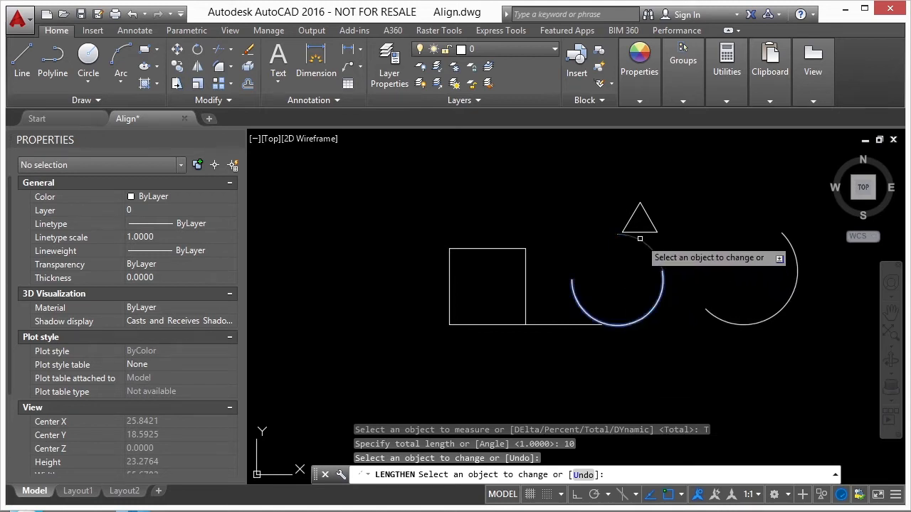
{"action": "left_click", "coordinate": [649, 299]}
{"action": "key", "text": "Return"}
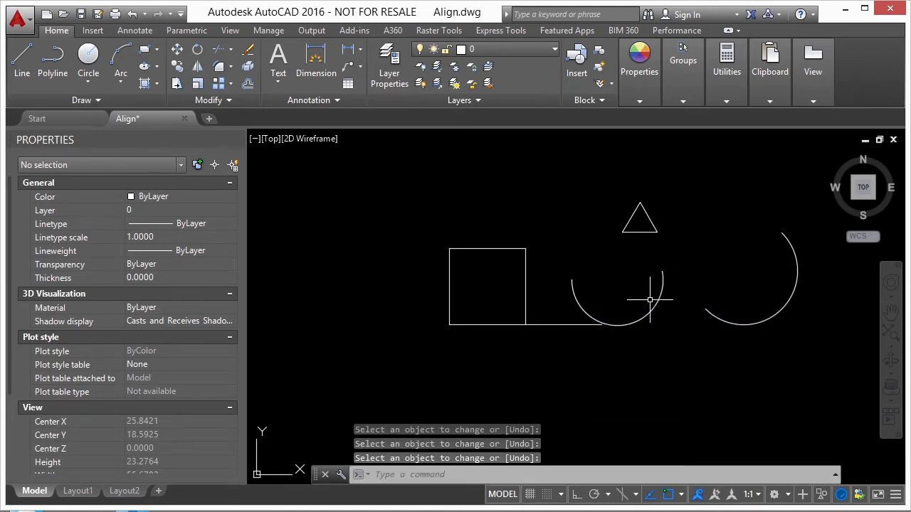
Step: Check the shortened arc's arc length in its geometry properties
{"action": "left_click", "coordinate": [652, 305]}
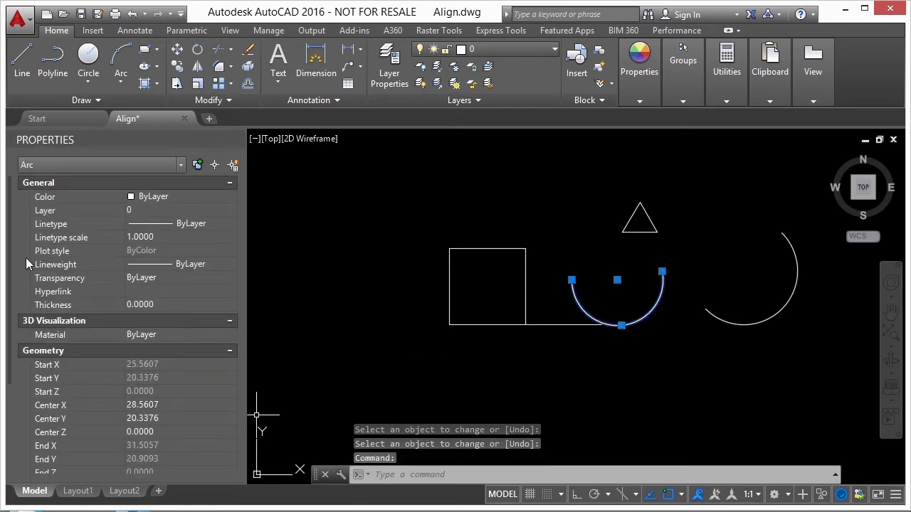
{"action": "scroll", "coordinate": [10, 265], "scroll_direction": "down", "scroll_amount": 5}
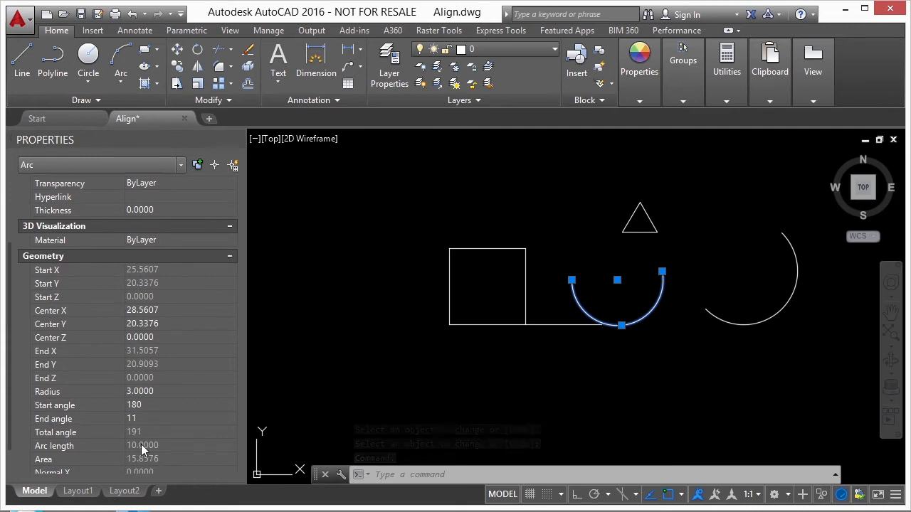
{"action": "key", "text": "Escape"}
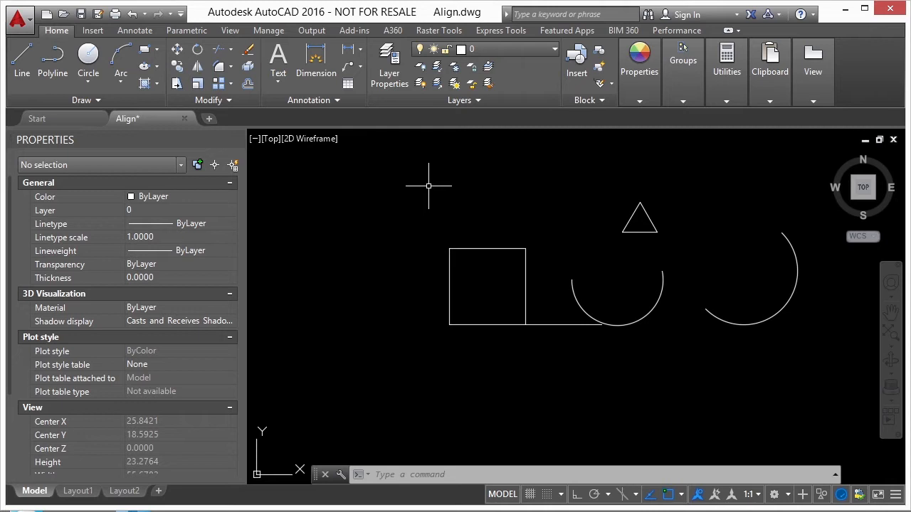
Step: Run LENGTHEN with the Percent option set to 25 and apply it to the right end of the square's bottom line
{"action": "type", "text": "LENGTHEN"}
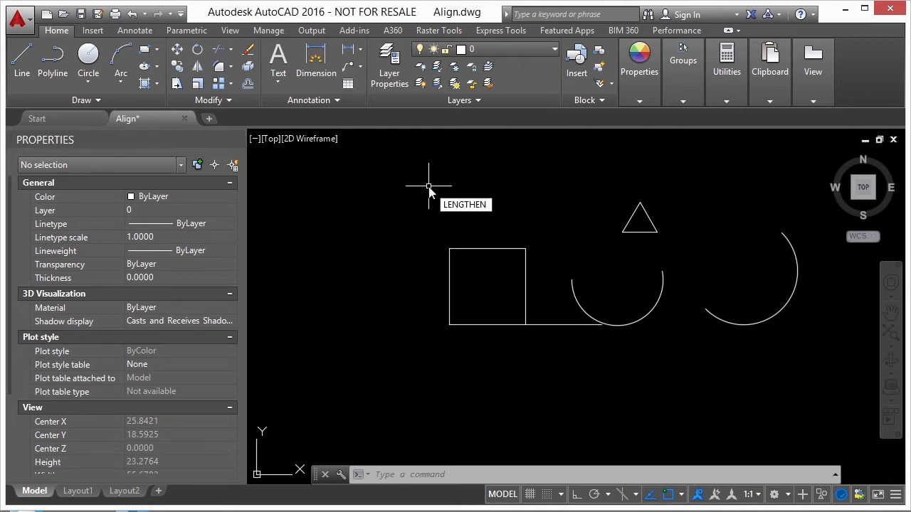
{"action": "key", "text": "Return"}
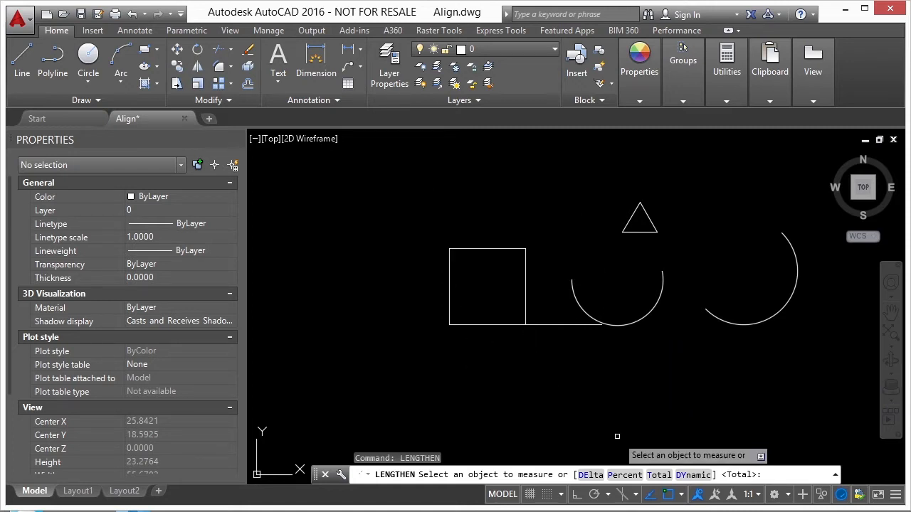
{"action": "left_click", "coordinate": [621, 475]}
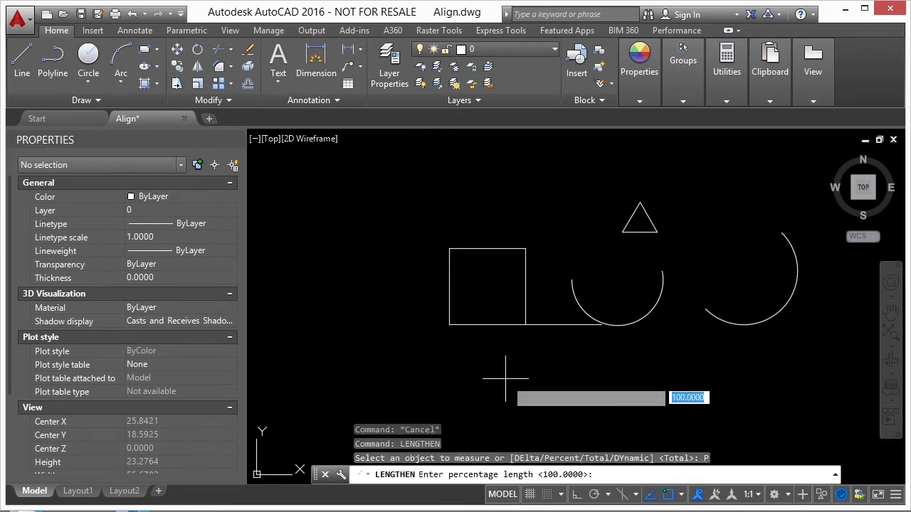
{"action": "type", "text": "25"}
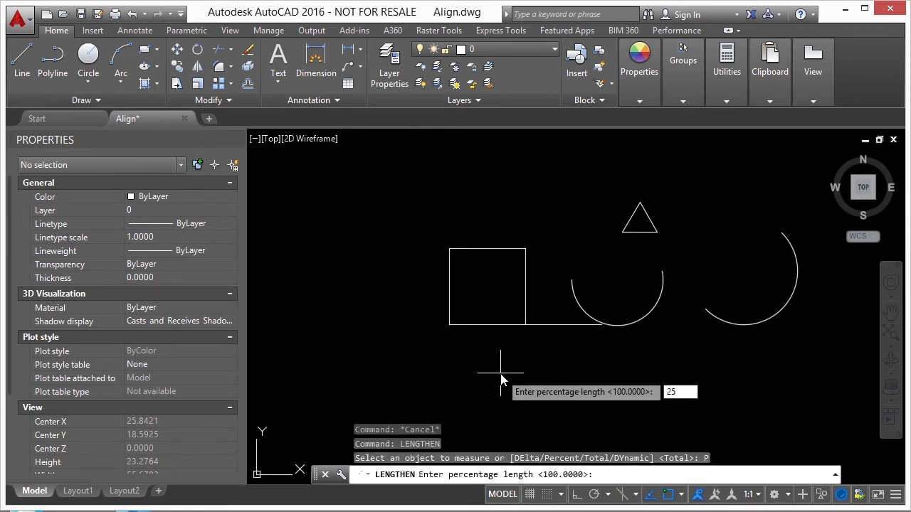
{"action": "key", "text": "Return"}
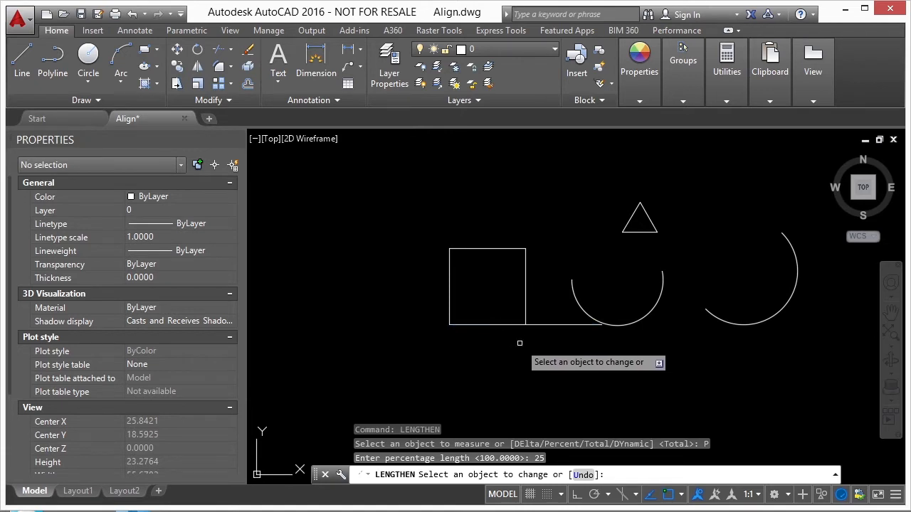
{"action": "left_click", "coordinate": [579, 326]}
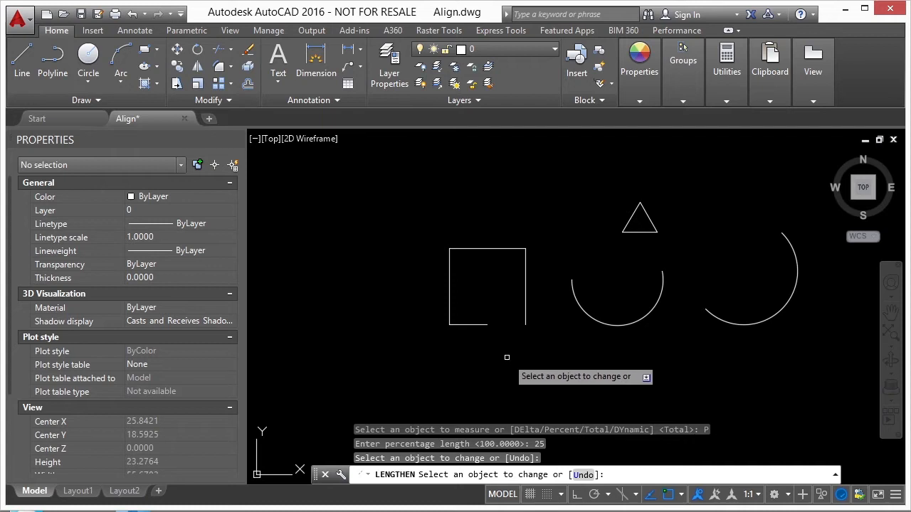
{"action": "key", "text": "Return"}
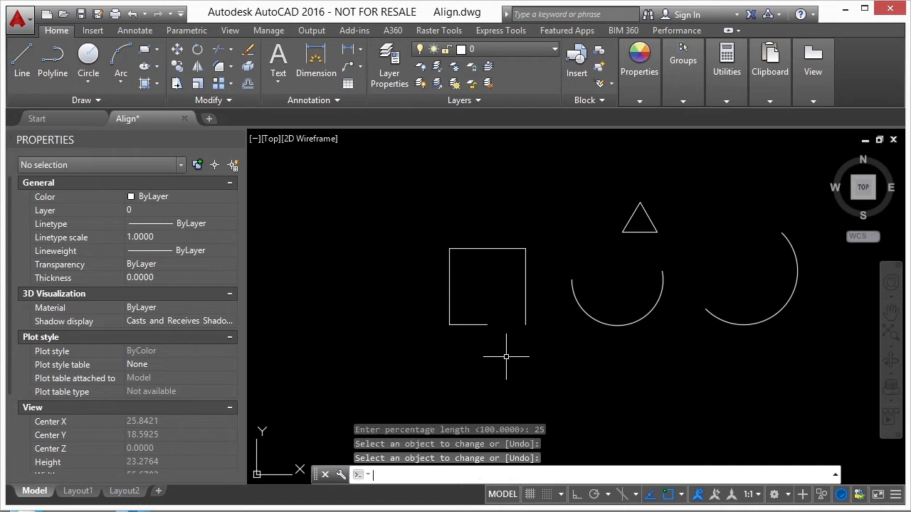
Step: Shorten the left end of the arc nearest the square to a freely picked endpoint with LENGTHEN's Dynamic option
{"action": "key", "text": "Return"}
{"action": "type", "text": "DY"}
{"action": "key", "text": "Return"}
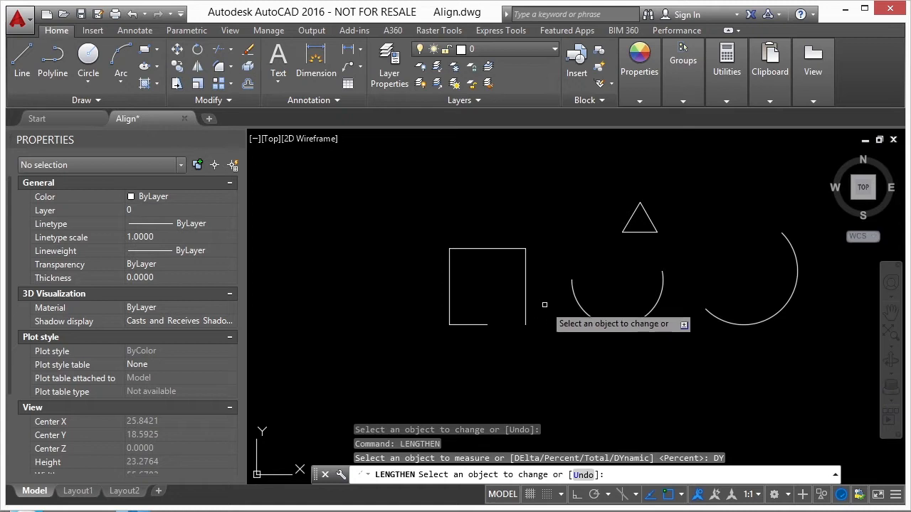
{"action": "left_click", "coordinate": [573, 280]}
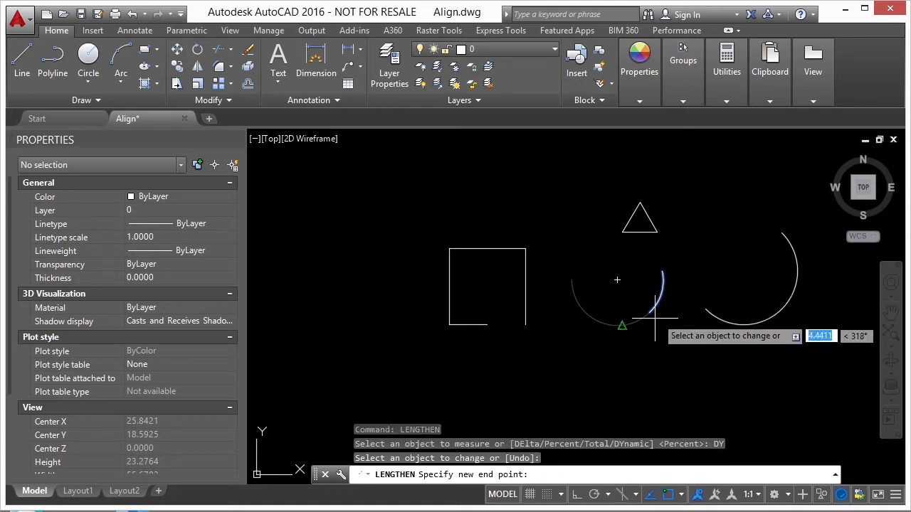
{"action": "scroll", "coordinate": [666, 302], "scroll_direction": "up", "scroll_amount": 3}
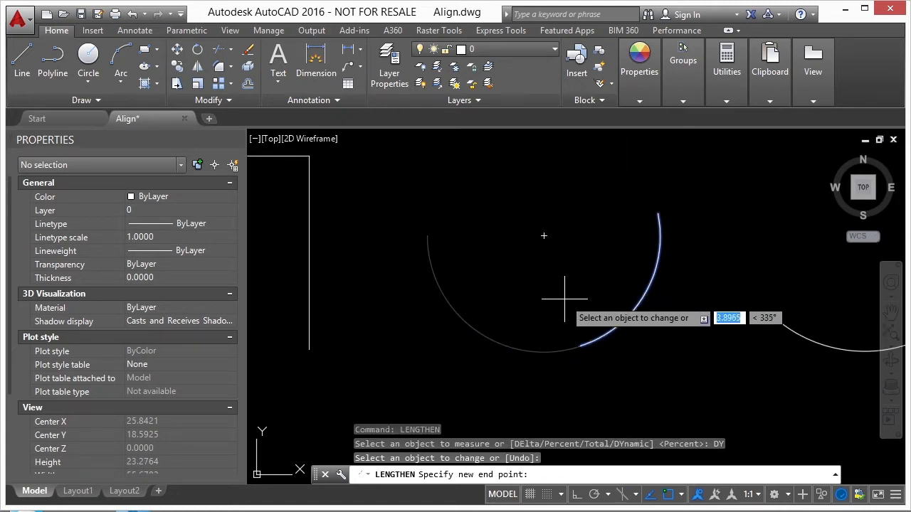
{"action": "left_click", "coordinate": [487, 274]}
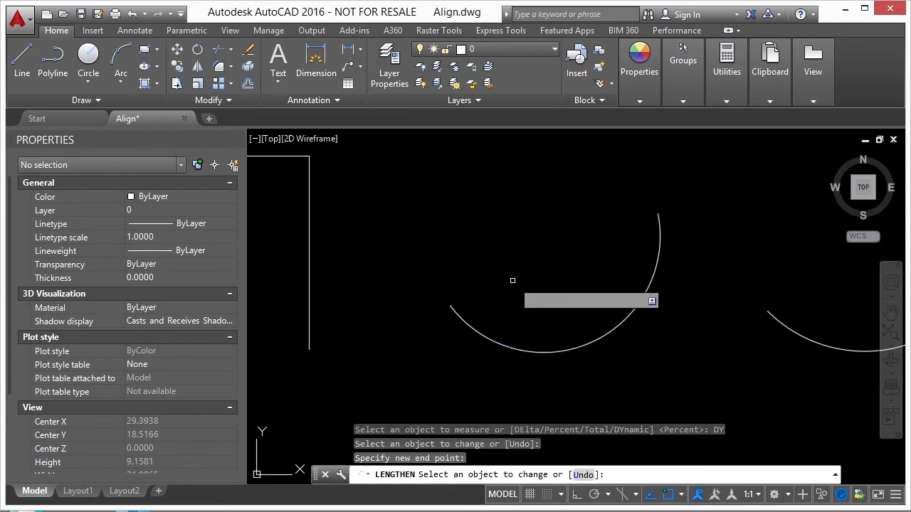
{"action": "key", "text": "Escape"}
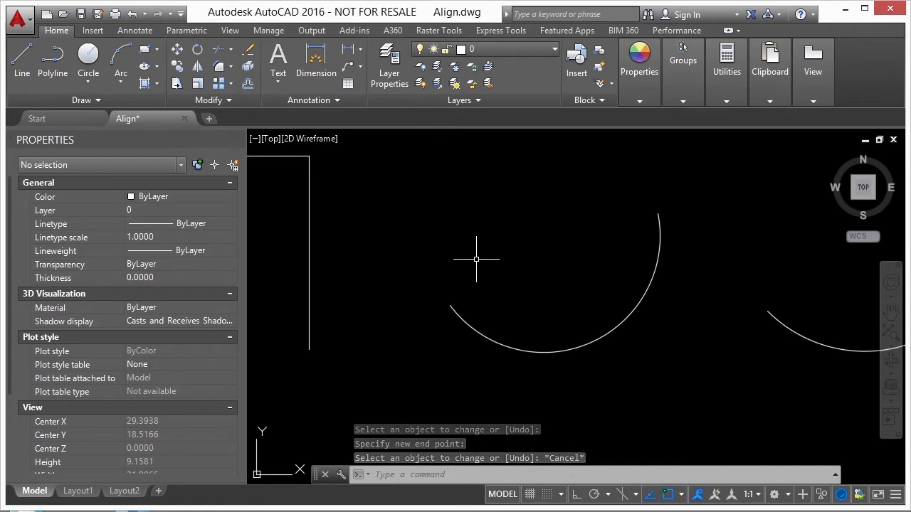
{"action": "scroll", "coordinate": [618, 304], "scroll_direction": "down", "scroll_amount": 6}
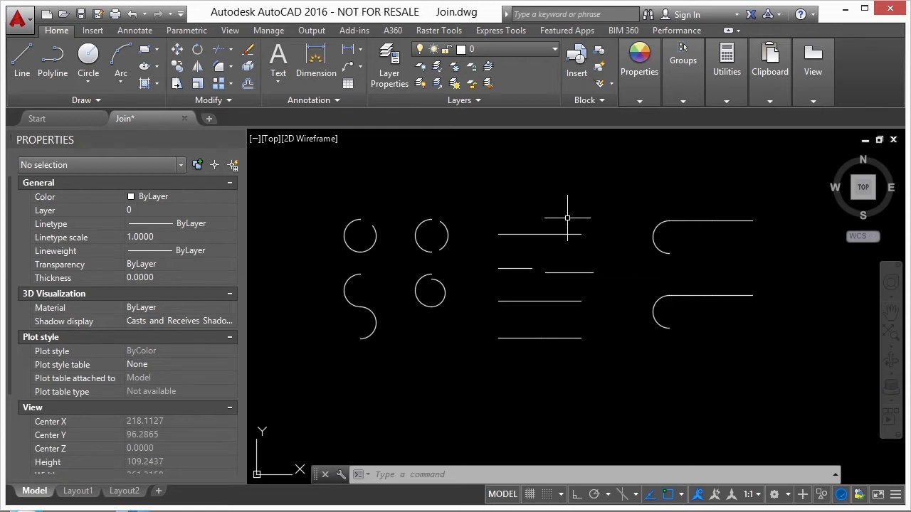
Step: Select the stacked horizontal lines one after another to examine which separate objects each row consists of
{"action": "left_click", "coordinate": [530, 234]}
{"action": "scroll", "coordinate": [528, 243], "scroll_direction": "up", "scroll_amount": 4}
{"action": "key", "text": "Escape"}
{"action": "scroll", "coordinate": [548, 282], "scroll_direction": "down", "scroll_amount": 2}
{"action": "left_click", "coordinate": [556, 243]}
{"action": "key", "text": "Escape"}
{"action": "left_click", "coordinate": [579, 285]}
{"action": "left_click", "coordinate": [515, 316]}
{"action": "key", "text": "Escape"}
{"action": "left_click", "coordinate": [553, 348]}
{"action": "middle_click_drag", "start_coordinate": [554, 365], "coordinate": [553, 345]}
{"action": "key", "text": "Escape"}
Step: Try to join the two vertically offset horizontal lines in the second row with the JOIN command
{"action": "type", "text": "join"}
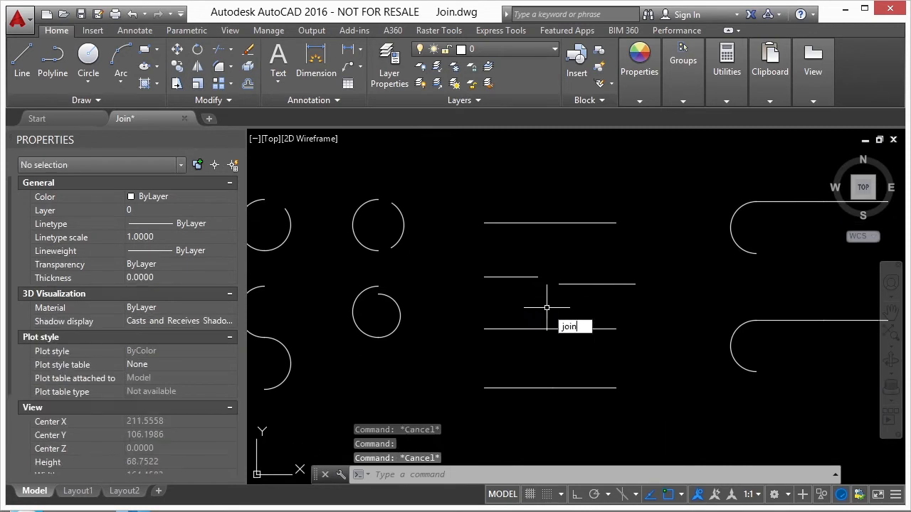
{"action": "left_click", "coordinate": [590, 341]}
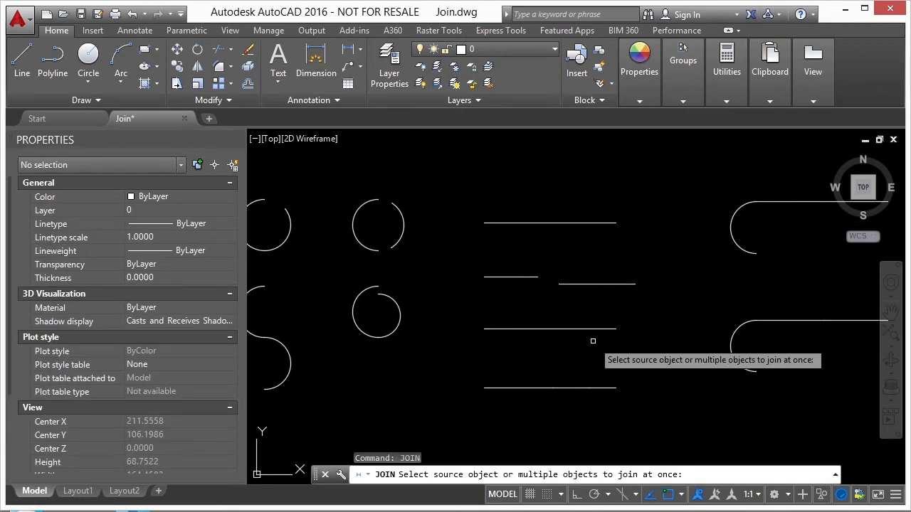
{"action": "left_click", "coordinate": [582, 284]}
{"action": "left_click", "coordinate": [531, 275]}
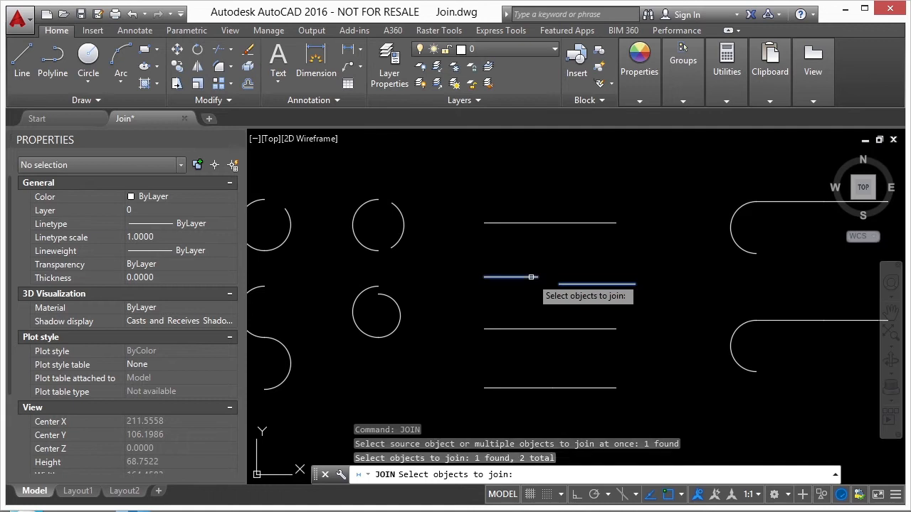
{"action": "key", "text": "Return"}
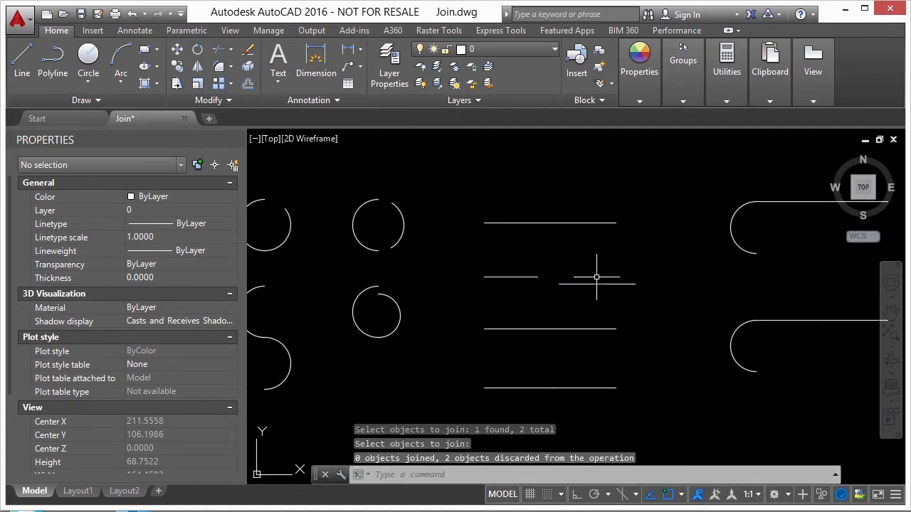
Step: Break the horizontal line in the third row between two picked points to cut a gap near its middle
{"action": "scroll", "coordinate": [484, 265], "scroll_direction": "down", "scroll_amount": 2}
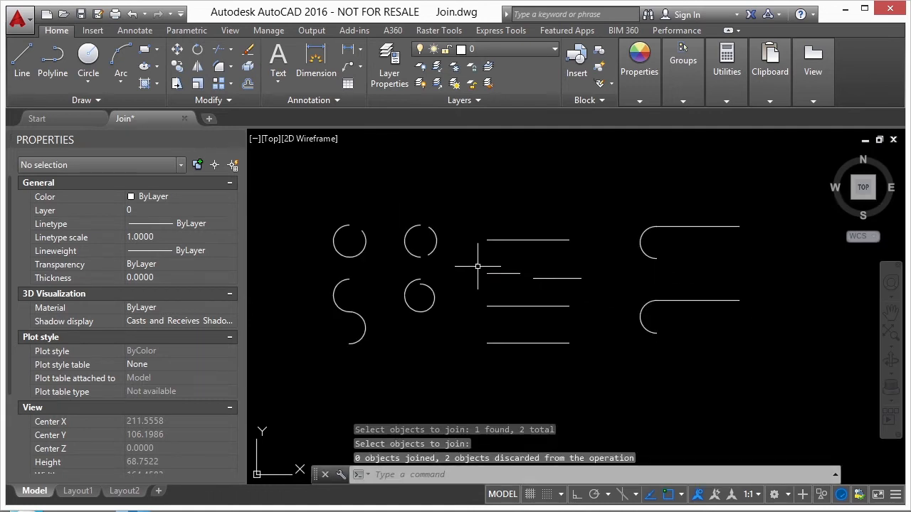
{"action": "left_click", "coordinate": [524, 343]}
{"action": "key", "text": "Escape"}
{"action": "key", "text": "Escape"}
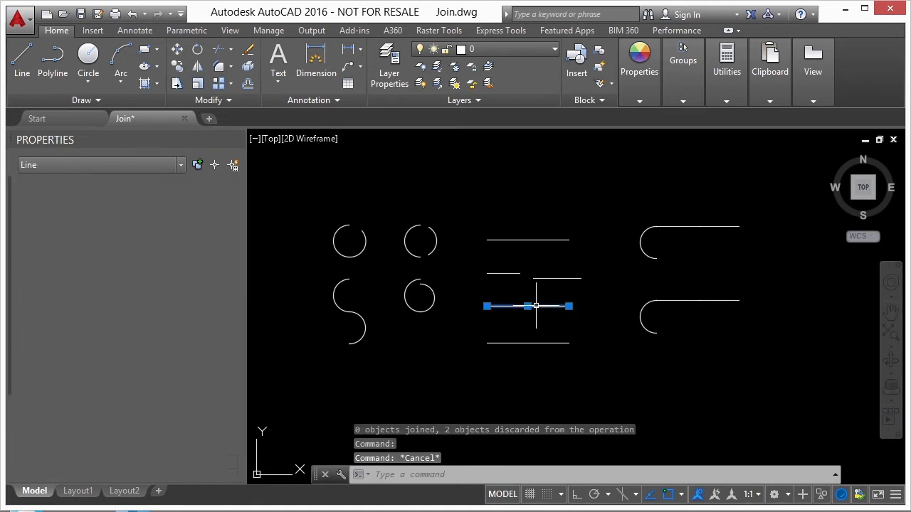
{"action": "type", "text": "br"}
{"action": "key", "text": "Return"}
{"action": "scroll", "coordinate": [528, 311], "scroll_direction": "up", "scroll_amount": 2}
{"action": "left_click", "coordinate": [536, 305]}
{"action": "left_click", "coordinate": [500, 304]}
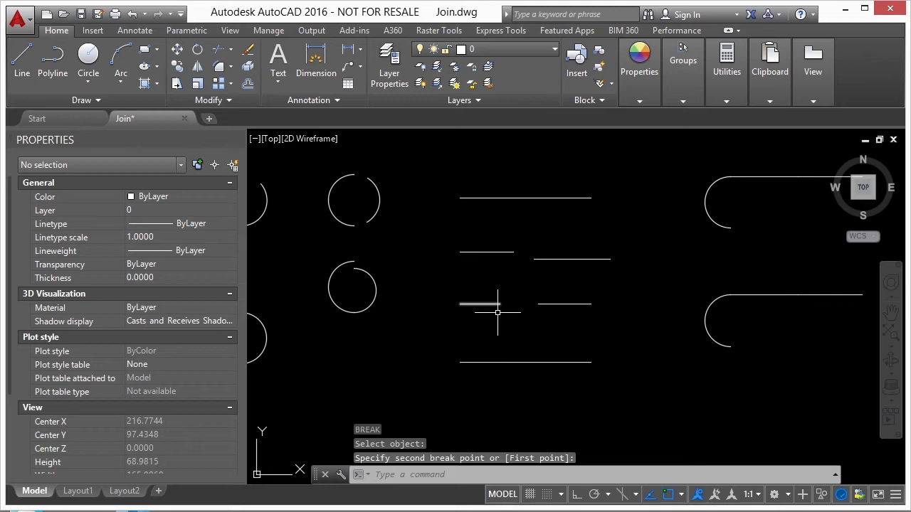
Step: Select both second-row lines to compare their alignment with the collinear segments in the row below
{"action": "scroll", "coordinate": [539, 256], "scroll_direction": "up", "scroll_amount": 4}
{"action": "left_click", "coordinate": [557, 226]}
{"action": "left_click", "coordinate": [456, 300]}
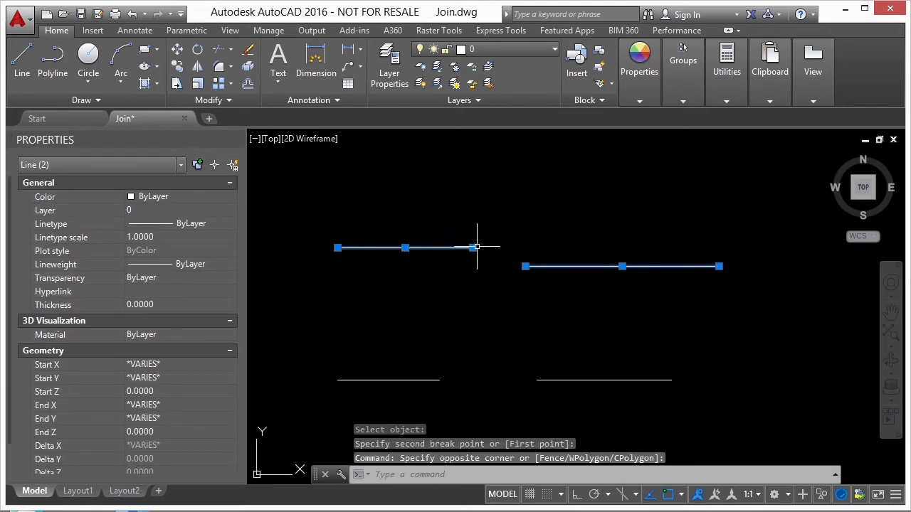
{"action": "key", "text": "Escape"}
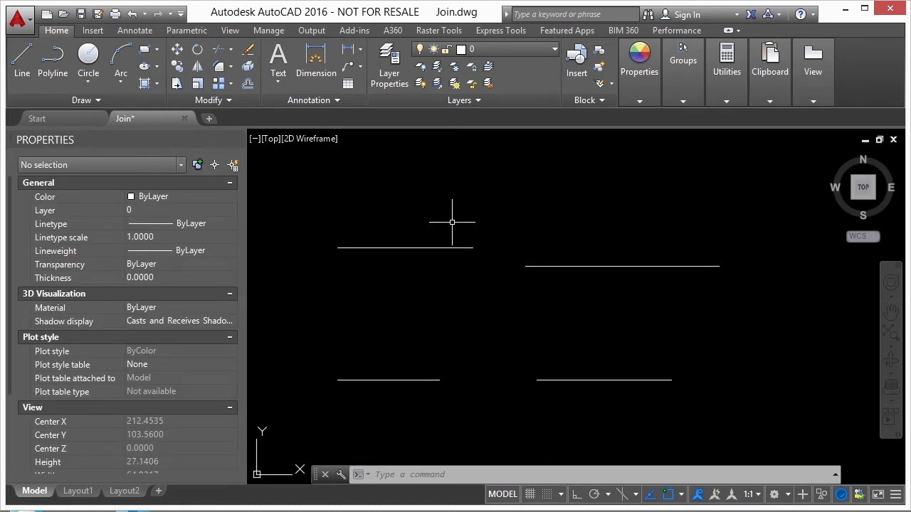
{"action": "scroll", "coordinate": [531, 275], "scroll_direction": "down", "scroll_amount": 3}
{"action": "scroll", "coordinate": [485, 356], "scroll_direction": "up", "scroll_amount": 3}
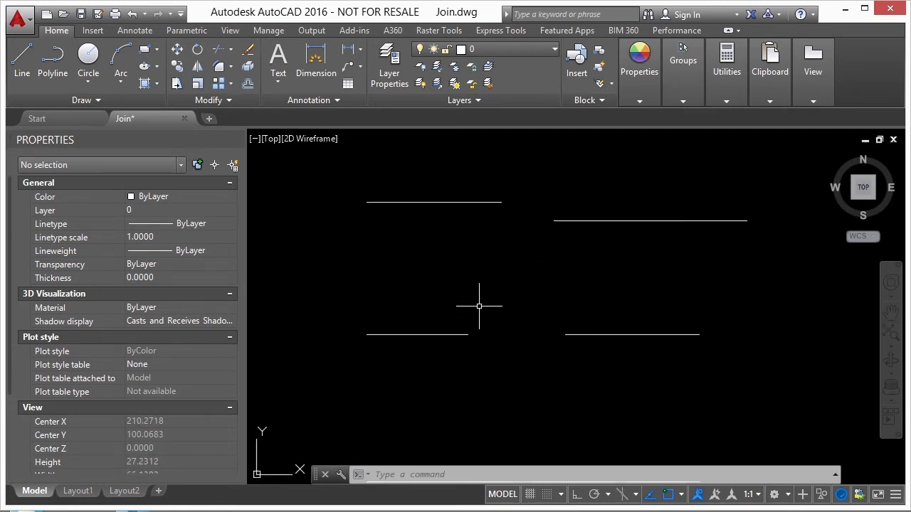
Step: Join the two collinear third-row segments across the gap into a single line
{"action": "type", "text": "join"}
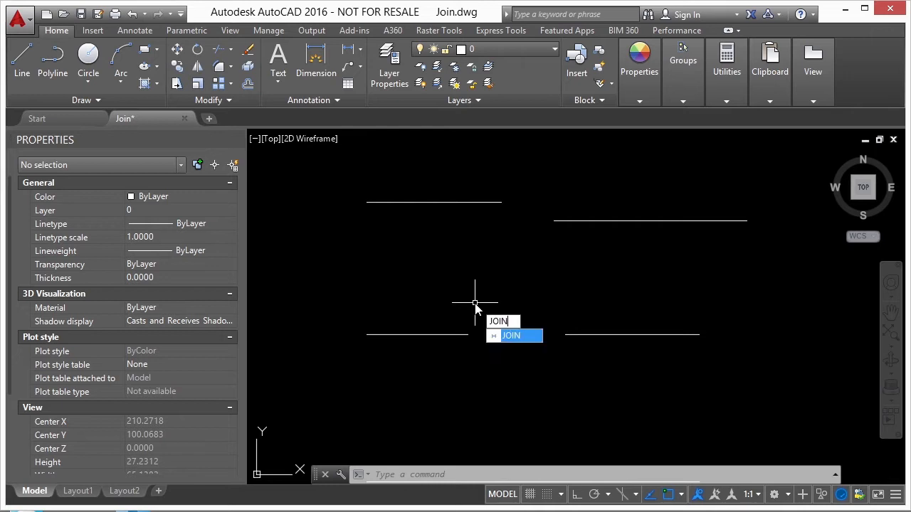
{"action": "key", "text": "Return"}
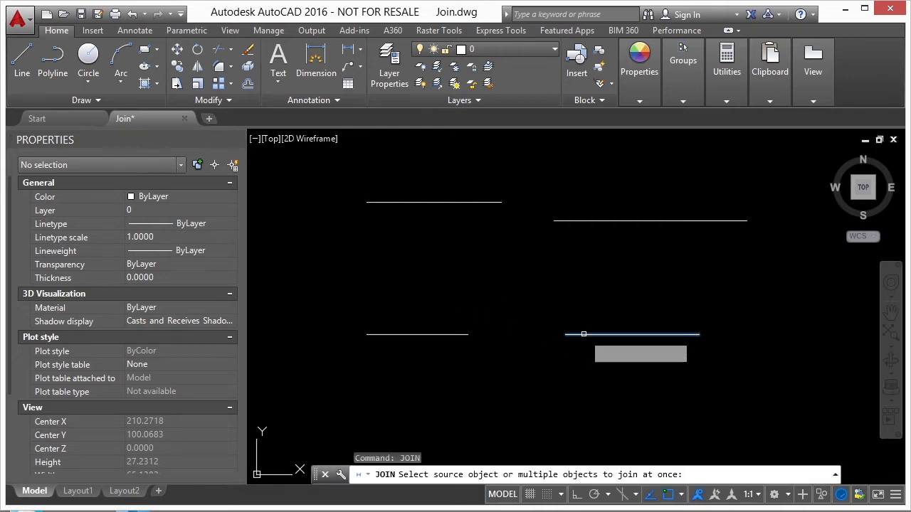
{"action": "left_click", "coordinate": [581, 335]}
{"action": "left_click", "coordinate": [466, 336]}
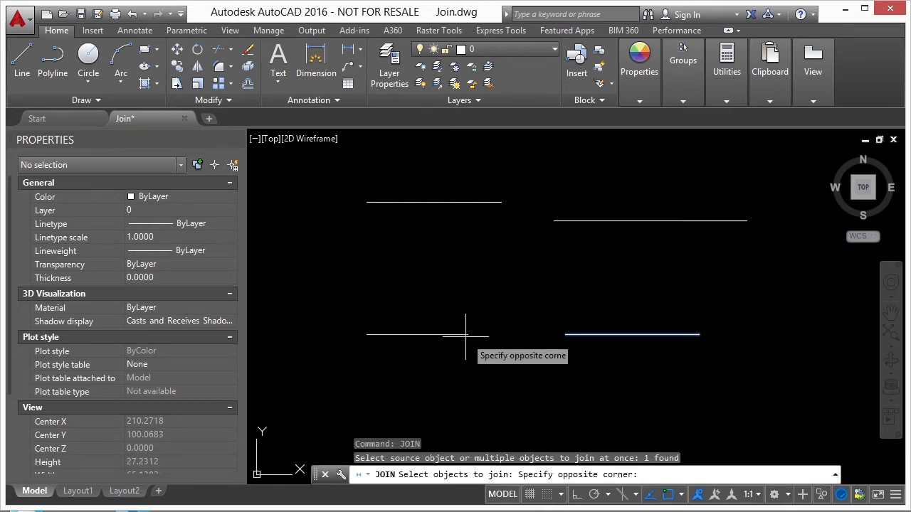
{"action": "left_click", "coordinate": [415, 324]}
{"action": "key", "text": "Return"}
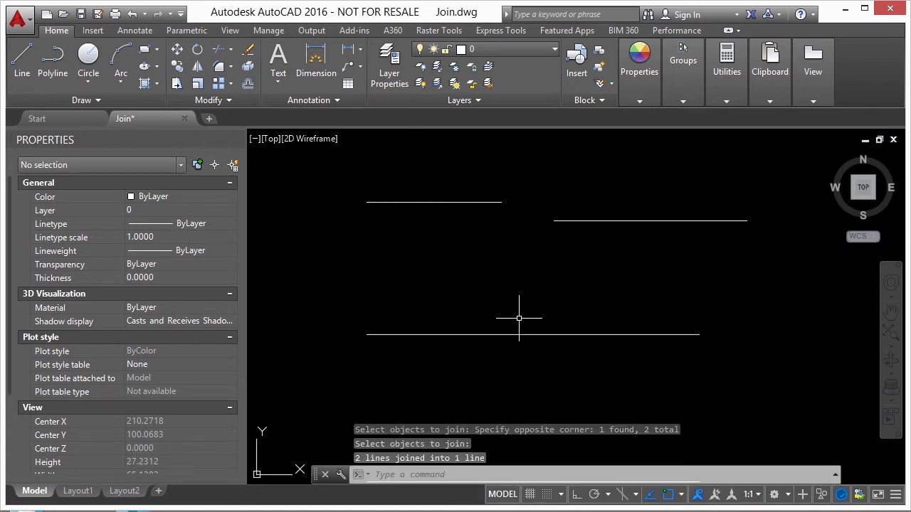
Step: Check the object types of the rejoined third-row line and the bottom horizontal line in their properties
{"action": "left_click", "coordinate": [542, 334]}
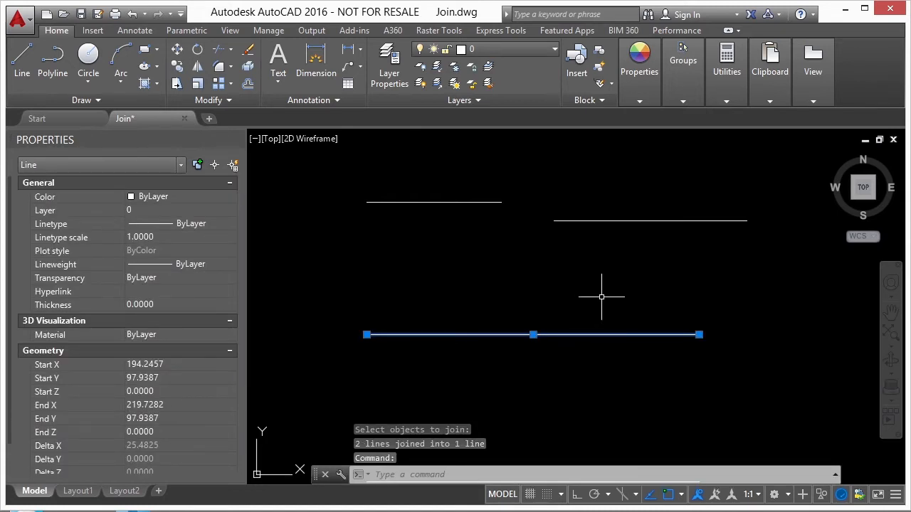
{"action": "scroll", "coordinate": [572, 282], "scroll_direction": "down", "scroll_amount": 2}
{"action": "key", "text": "Escape"}
{"action": "left_click", "coordinate": [554, 400]}
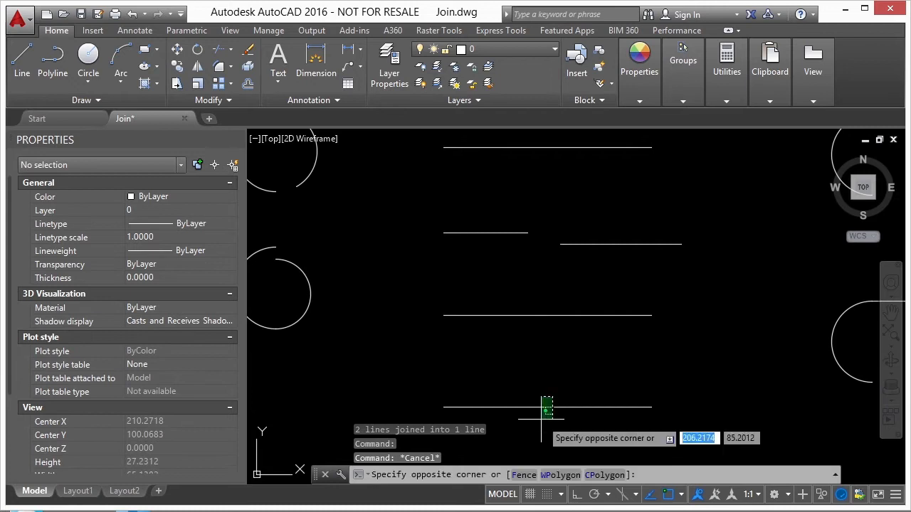
{"action": "left_click", "coordinate": [542, 427]}
{"action": "middle_click_drag", "start_coordinate": [611, 366], "coordinate": [608, 319]}
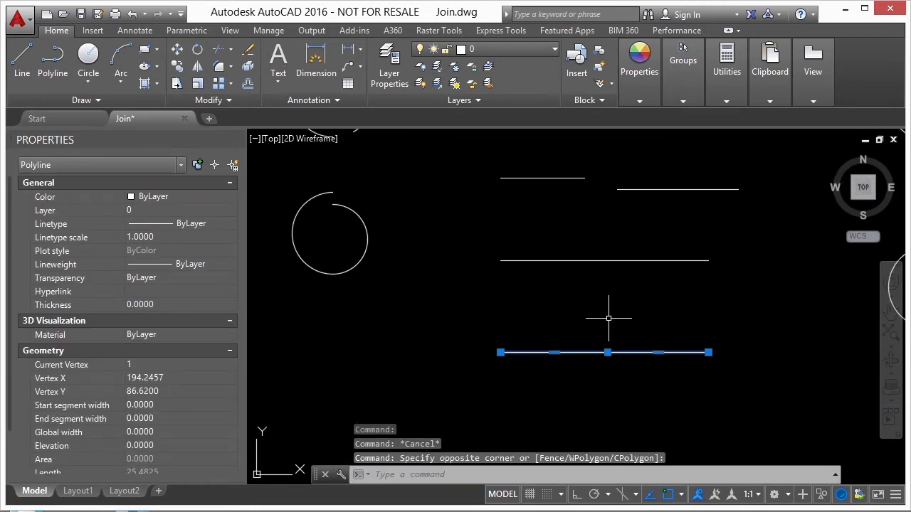
{"action": "key", "text": "Escape"}
Step: Try the JOIN command on the bottom horizontal polyline alone and select it again to check the result
{"action": "type", "text": "j"}
{"action": "key", "text": "Return"}
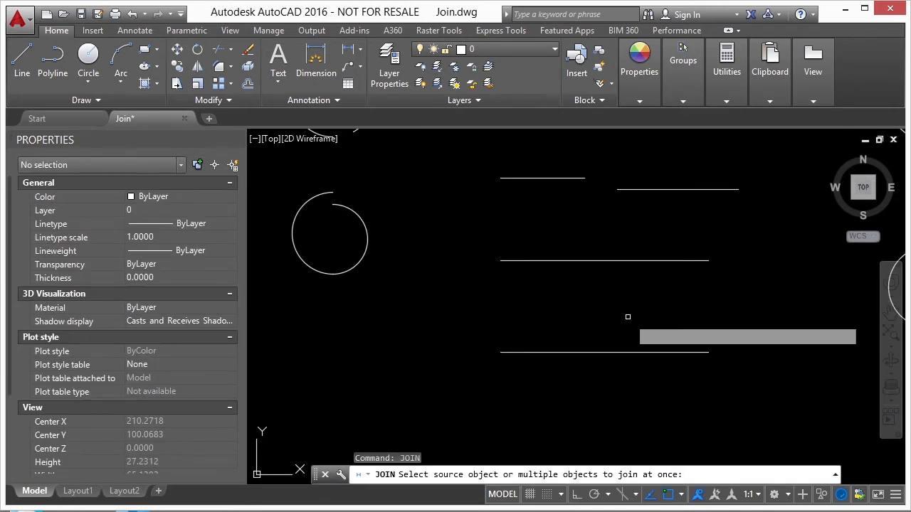
{"action": "left_click", "coordinate": [620, 351]}
{"action": "left_click", "coordinate": [618, 350]}
{"action": "key", "text": "Return"}
{"action": "key", "text": "Return"}
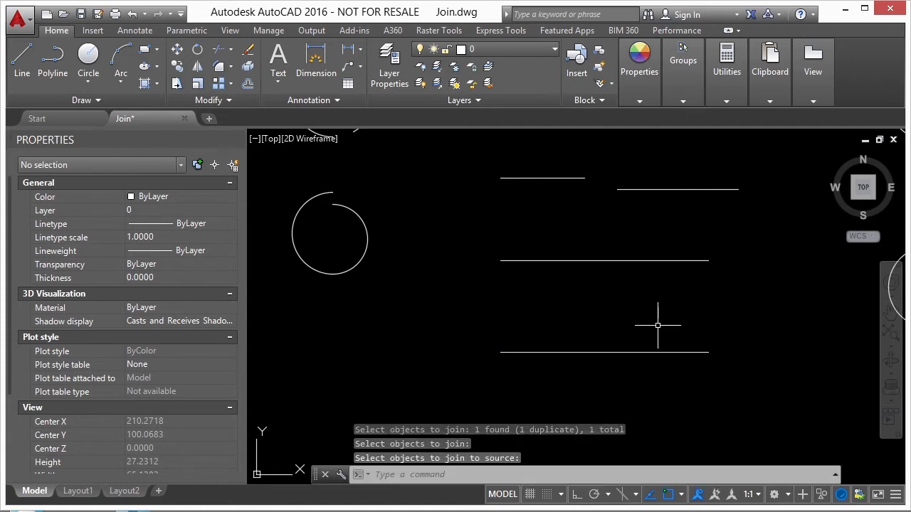
{"action": "left_click", "coordinate": [646, 352]}
{"action": "key", "text": "Escape"}
{"action": "scroll", "coordinate": [604, 343], "scroll_direction": "down", "scroll_amount": 4}
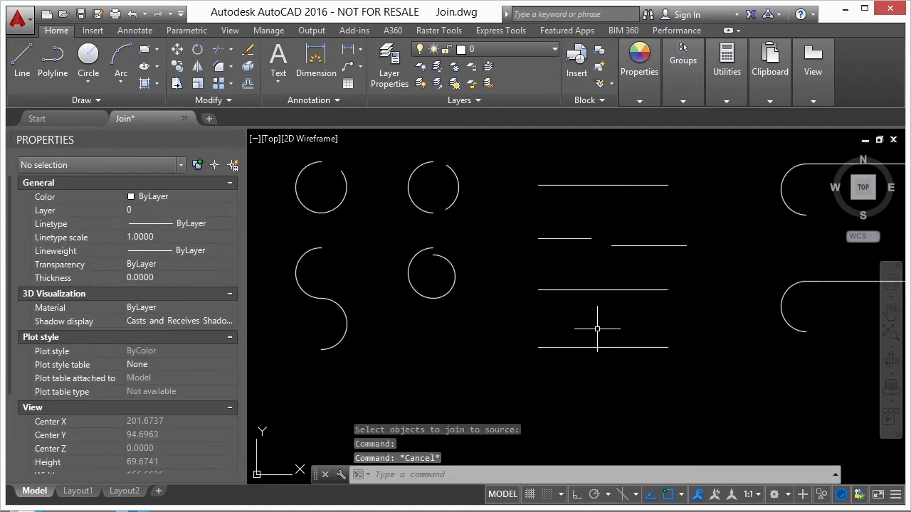
Step: Select the pieces of the lower hook shape one by one to examine its separate arc and line segments
{"action": "scroll", "coordinate": [569, 317], "scroll_direction": "down", "scroll_amount": 2}
{"action": "left_click", "coordinate": [699, 303]}
{"action": "middle_click_drag", "start_coordinate": [736, 319], "coordinate": [599, 312]}
{"action": "key", "text": "Escape"}
{"action": "left_click", "coordinate": [596, 284]}
{"action": "scroll", "coordinate": [602, 303], "scroll_direction": "up", "scroll_amount": 3}
{"action": "key", "text": "Escape"}
{"action": "left_click", "coordinate": [636, 273]}
{"action": "key", "text": "Escape"}
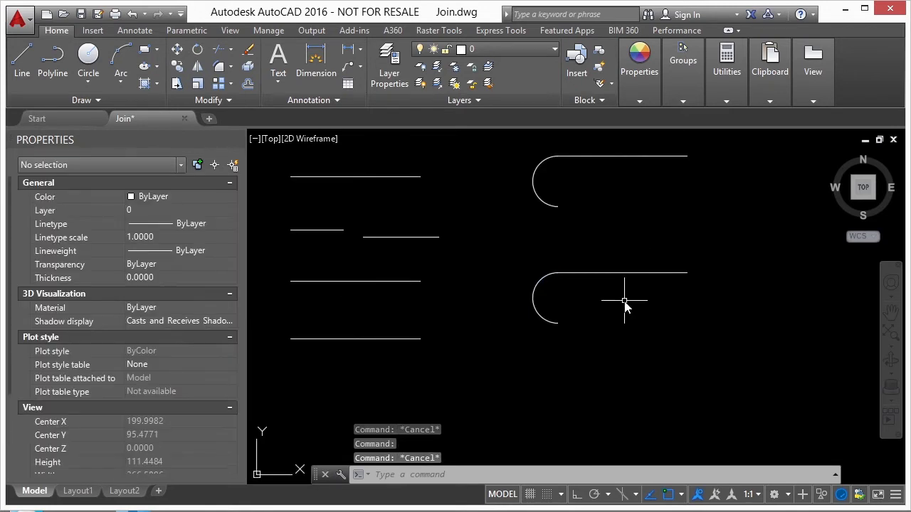
Step: Join the arc and straight segments of the lower hook shape into one polyline and select it to check the result
{"action": "type", "text": "join"}
{"action": "key", "text": "Return"}
{"action": "left_click", "coordinate": [645, 284]}
{"action": "left_click", "coordinate": [509, 340]}
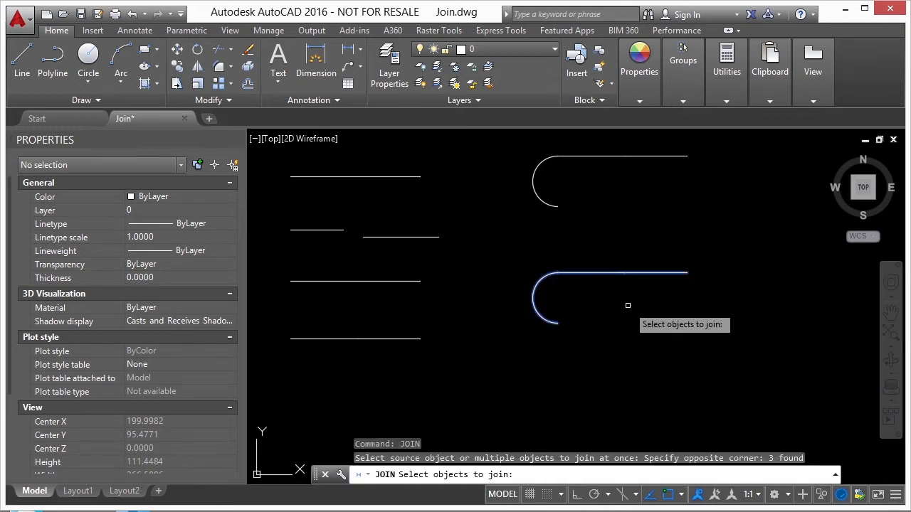
{"action": "key", "text": "Return"}
{"action": "left_click", "coordinate": [642, 273]}
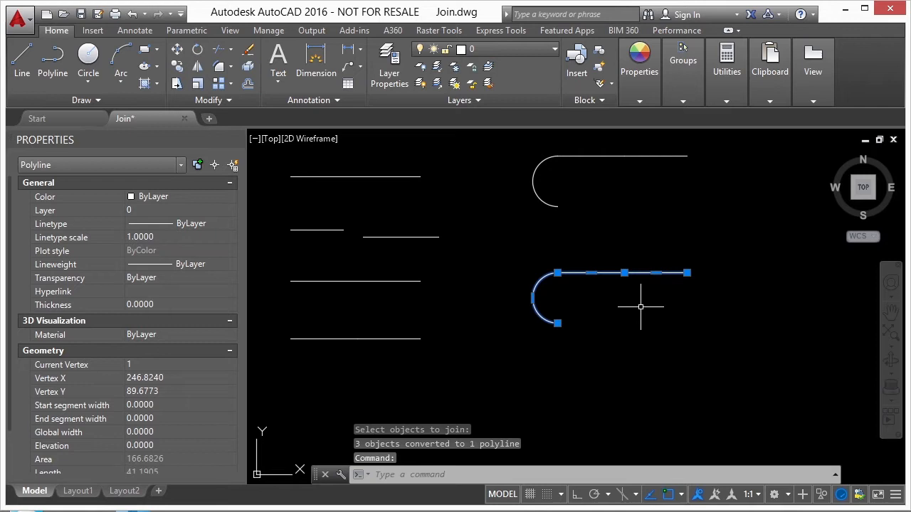
{"action": "key", "text": "Escape"}
Step: Select the pieces of the upper hook shape one by one to examine the object type of each
{"action": "left_click", "coordinate": [617, 156]}
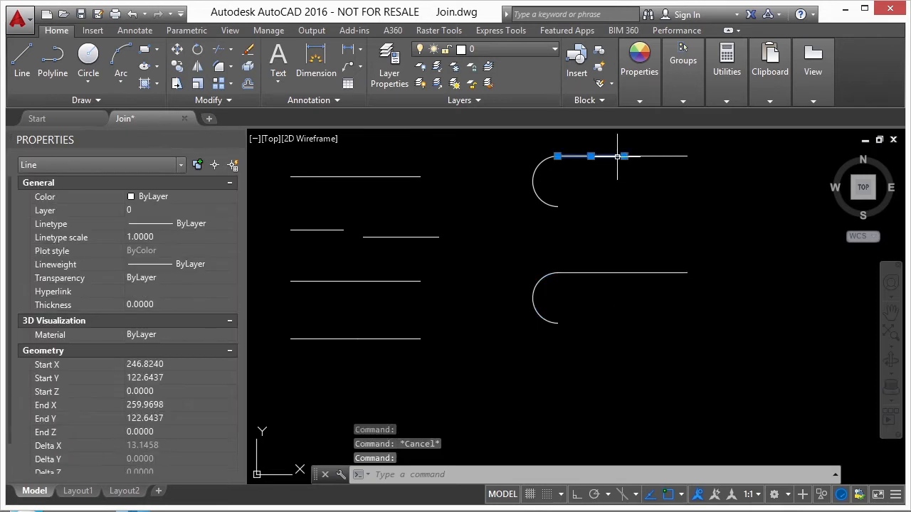
{"action": "middle_click_drag", "start_coordinate": [635, 176], "coordinate": [635, 247]}
{"action": "key", "text": "Escape"}
{"action": "left_click", "coordinate": [653, 227]}
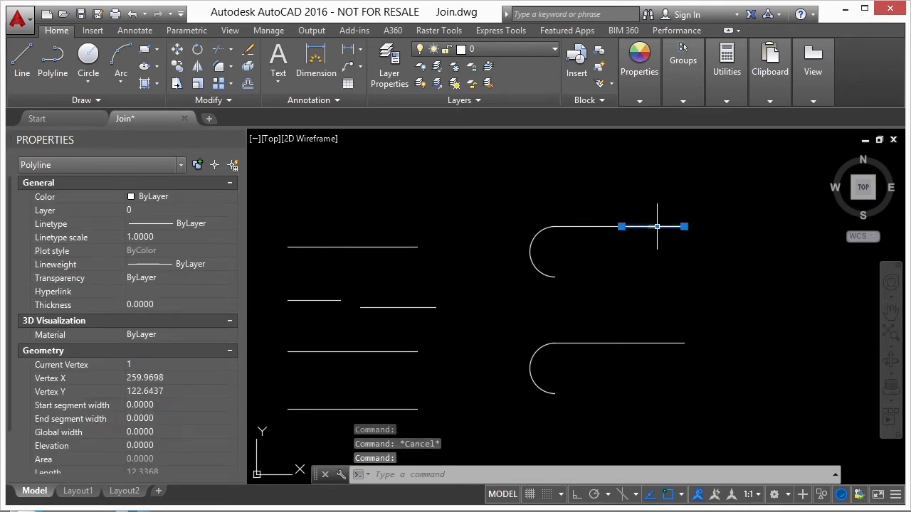
{"action": "key", "text": "Escape"}
{"action": "left_click", "coordinate": [530, 258]}
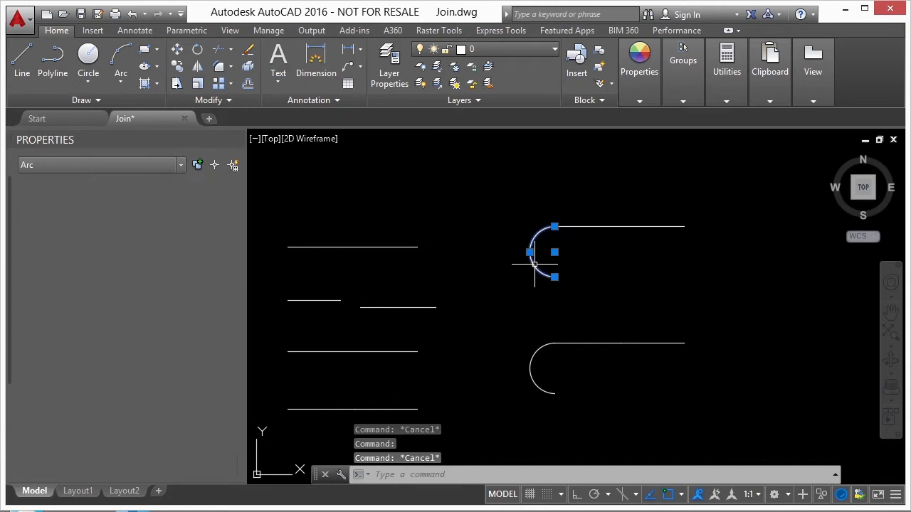
{"action": "key", "text": "Escape"}
Step: Try to join the upper hook's straight line segment to its arc, using the arc as the source object
{"action": "type", "text": "joi"}
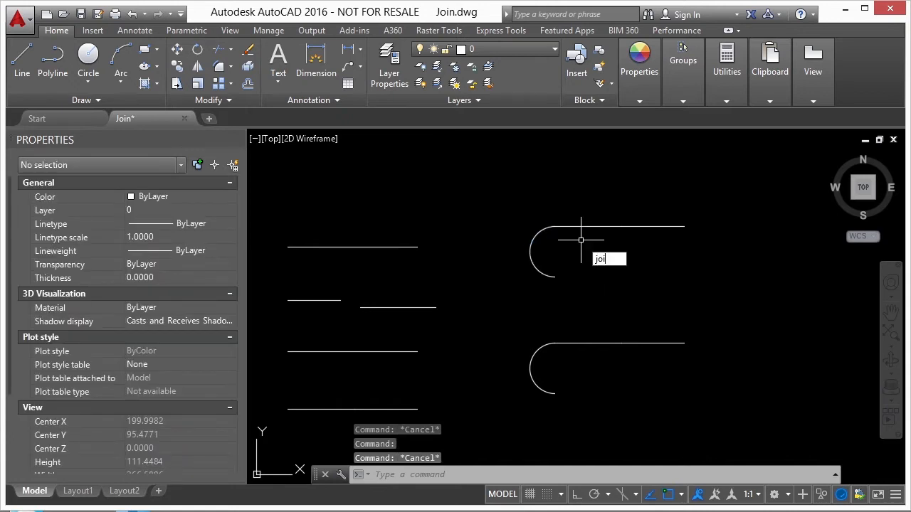
{"action": "key", "text": "Return"}
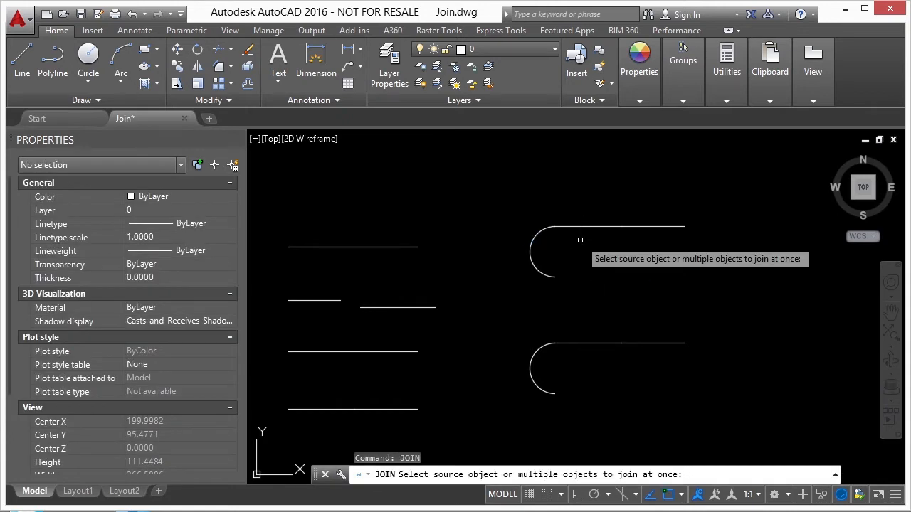
{"action": "left_click", "coordinate": [533, 240]}
{"action": "key", "text": "Return"}
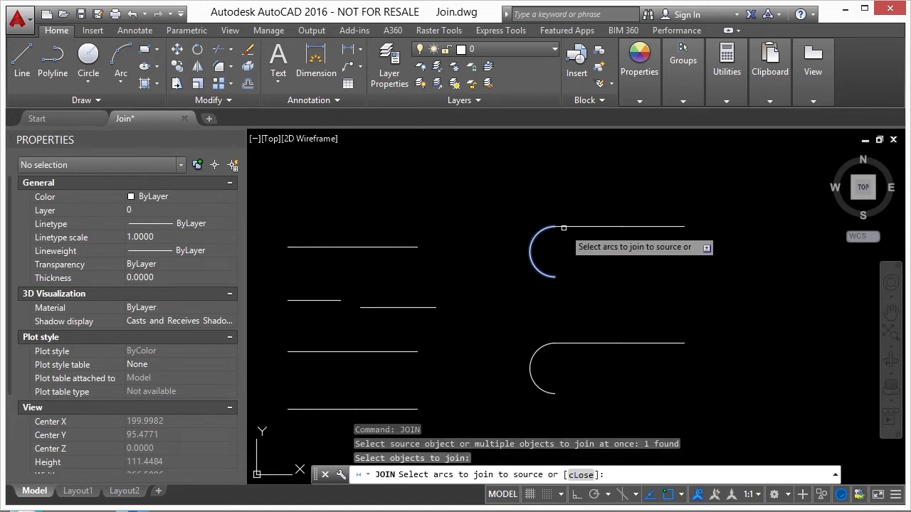
{"action": "left_click", "coordinate": [591, 227]}
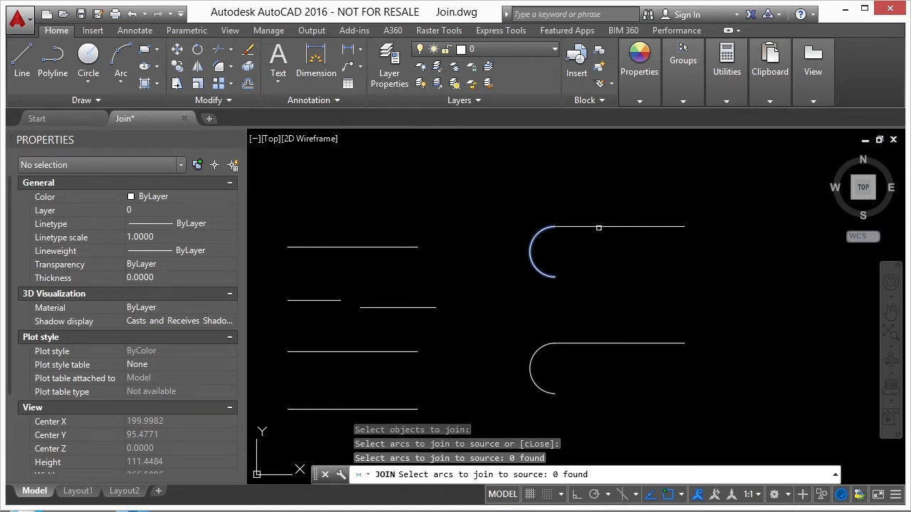
{"action": "left_click", "coordinate": [598, 228]}
{"action": "left_click", "coordinate": [589, 226]}
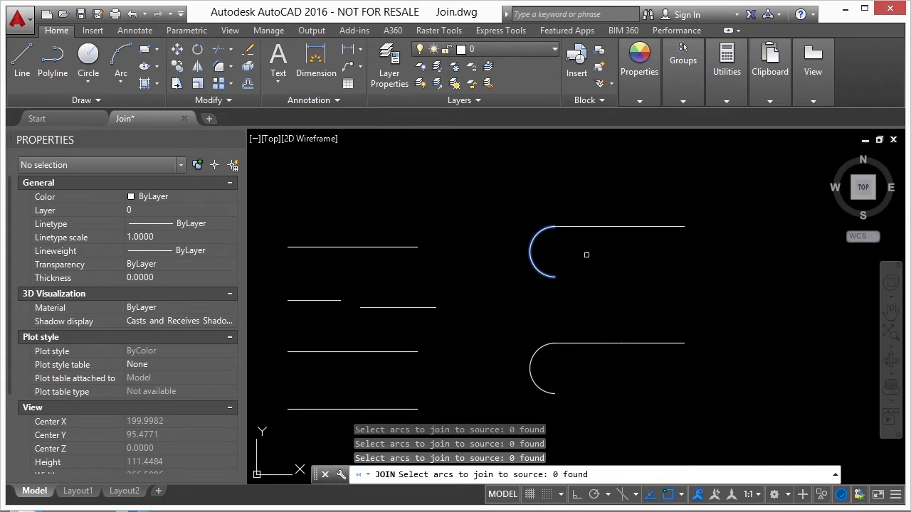
{"action": "key", "text": "Escape"}
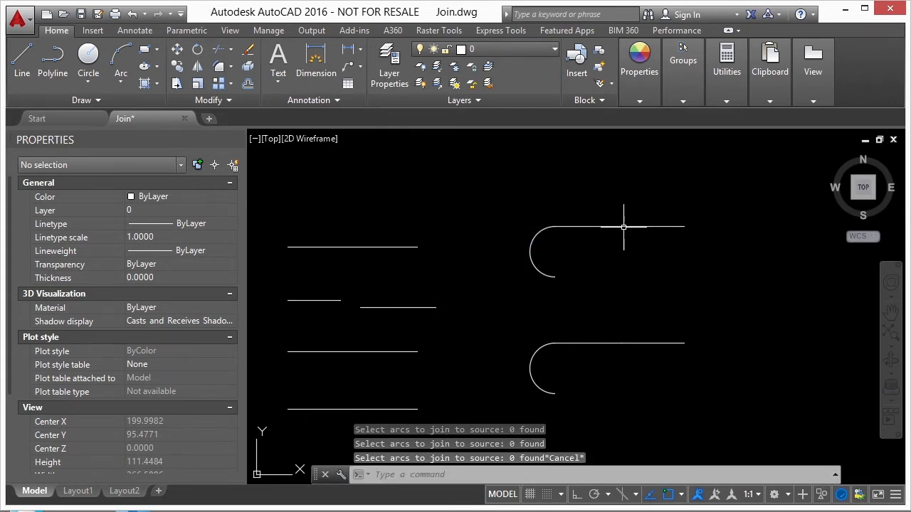
Step: Join the upper hook's line and arc to its end polyline segment as the source, and select both hooks to compare them
{"action": "type", "text": "join"}
{"action": "key", "text": "Return"}
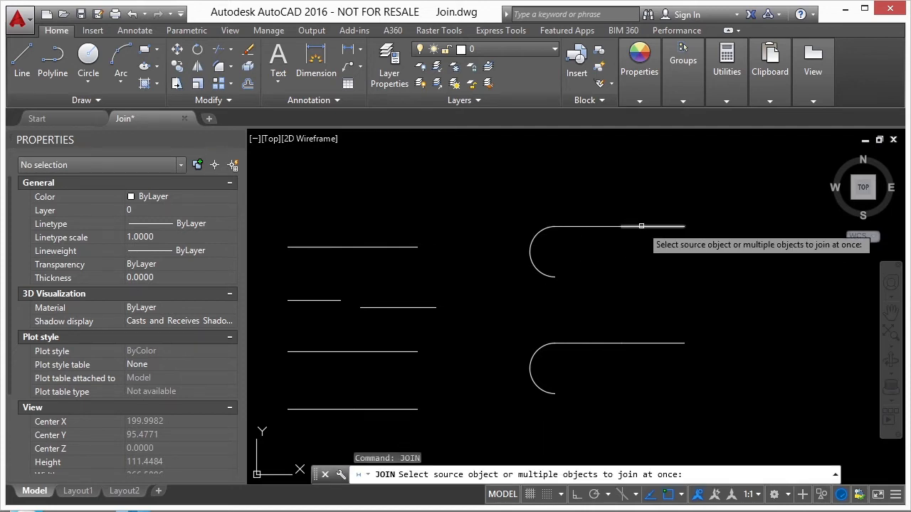
{"action": "left_click", "coordinate": [641, 226]}
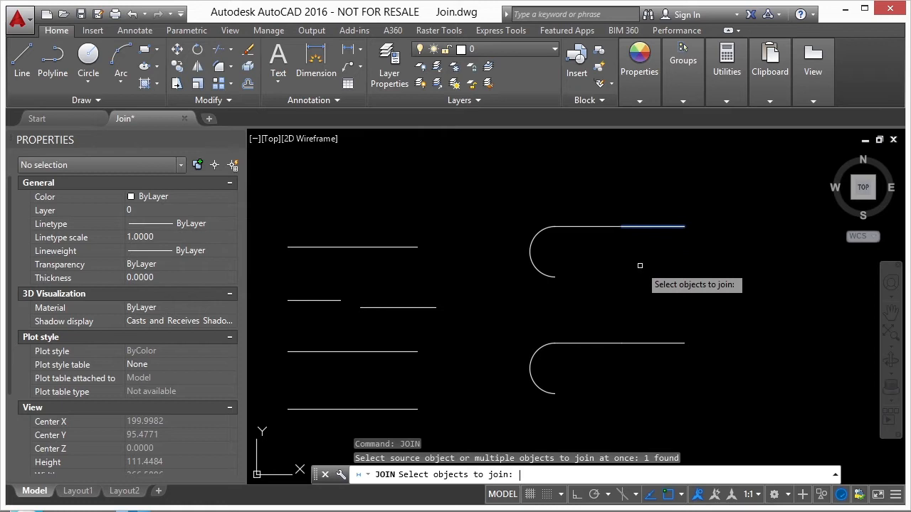
{"action": "key", "text": "Return"}
{"action": "left_click", "coordinate": [595, 226]}
{"action": "left_click", "coordinate": [550, 233]}
{"action": "key", "text": "Return"}
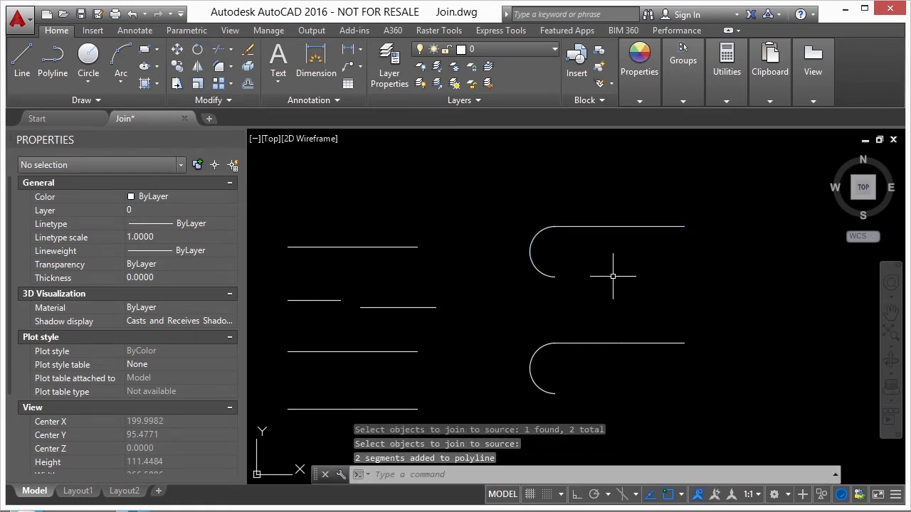
{"action": "left_click", "coordinate": [621, 226]}
{"action": "key", "text": "Escape"}
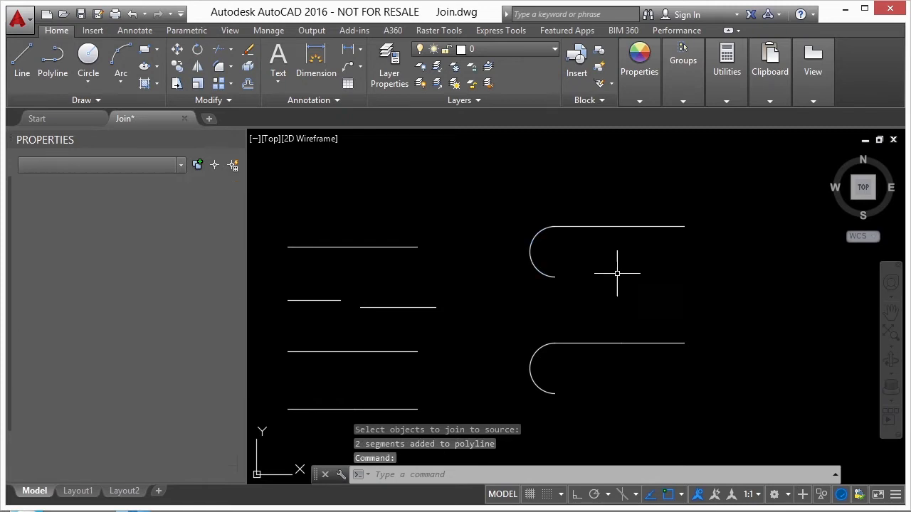
{"action": "left_click", "coordinate": [595, 343]}
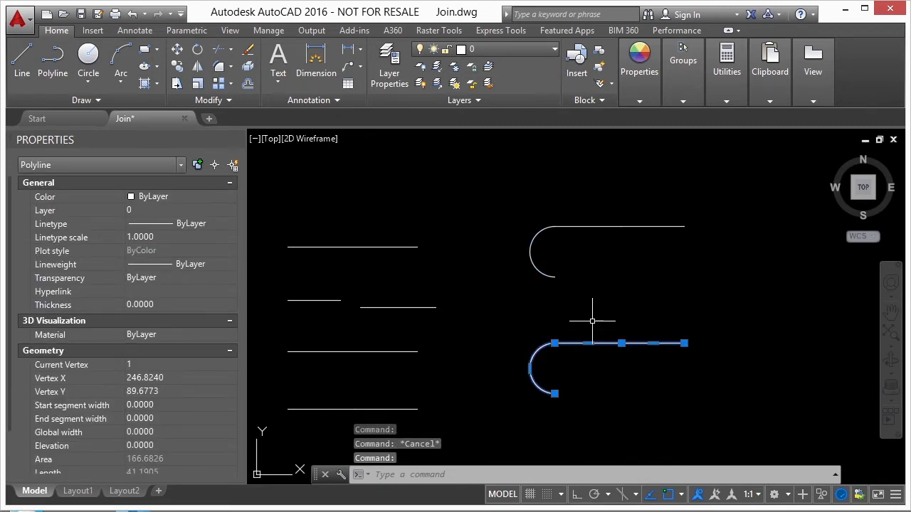
{"action": "key", "text": "Escape"}
{"action": "type", "text": "jo"}
{"action": "key", "text": "Return"}
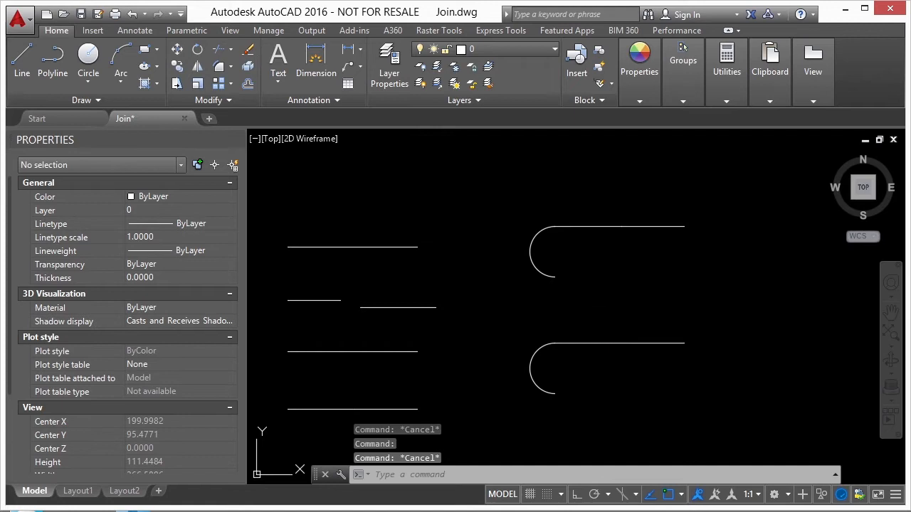
{"action": "type", "text": "m"}
{"action": "key", "text": "Return"}
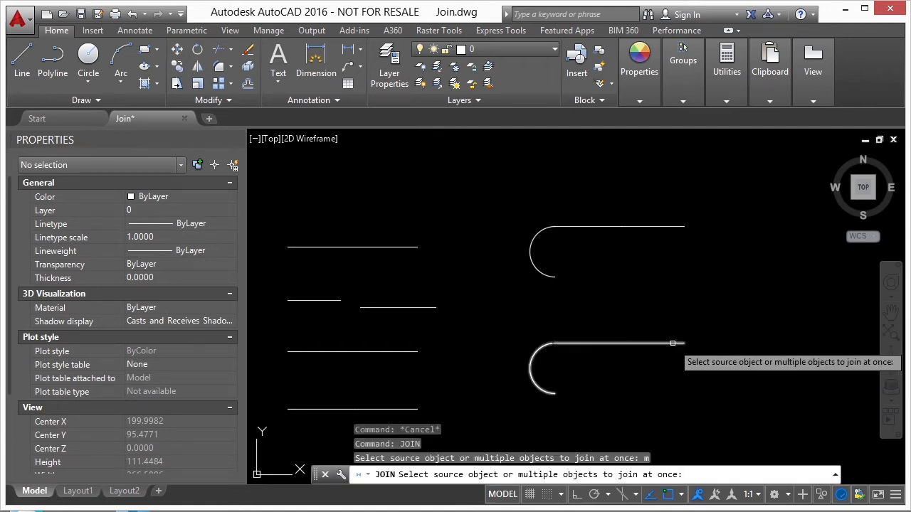
{"action": "key", "text": "Escape"}
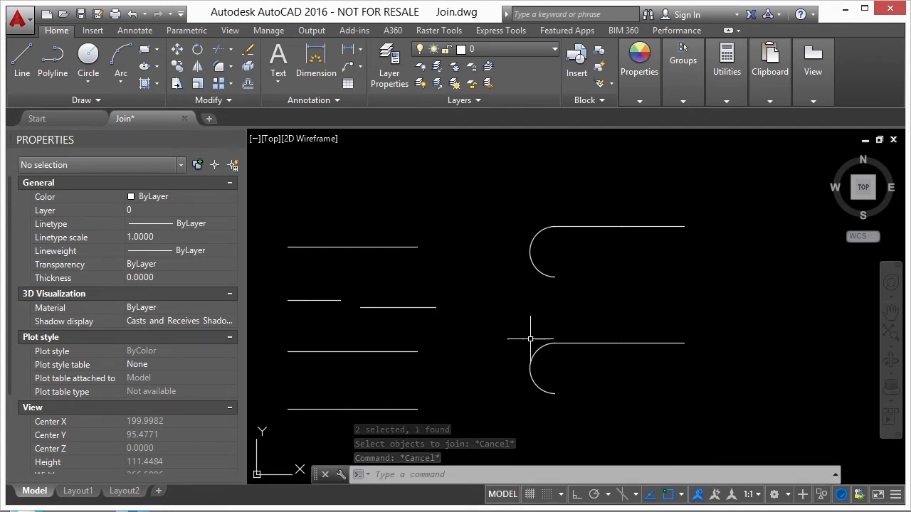
Step: Join the two arcs of the upper-left broken circle with conversion to a circle, check its object type and undo the join
{"action": "middle_click_drag", "start_coordinate": [515, 299], "coordinate": [715, 259]}
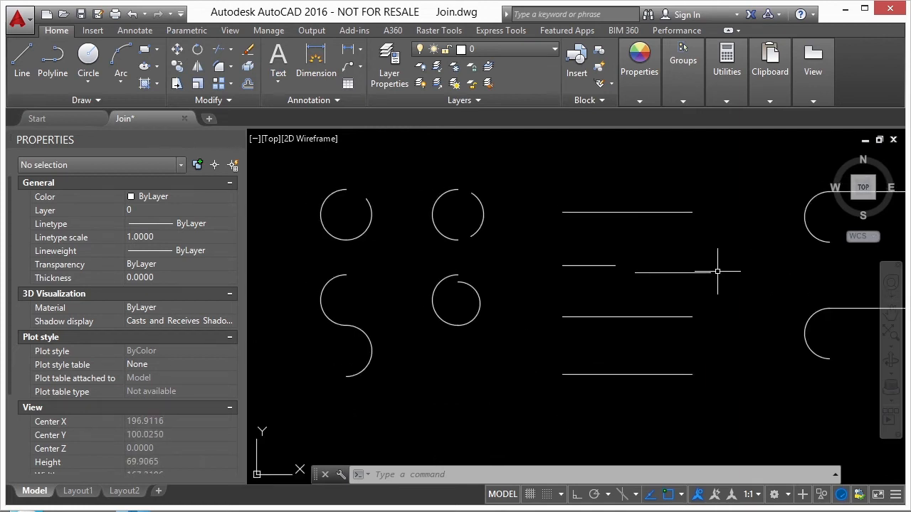
{"action": "type", "text": "join"}
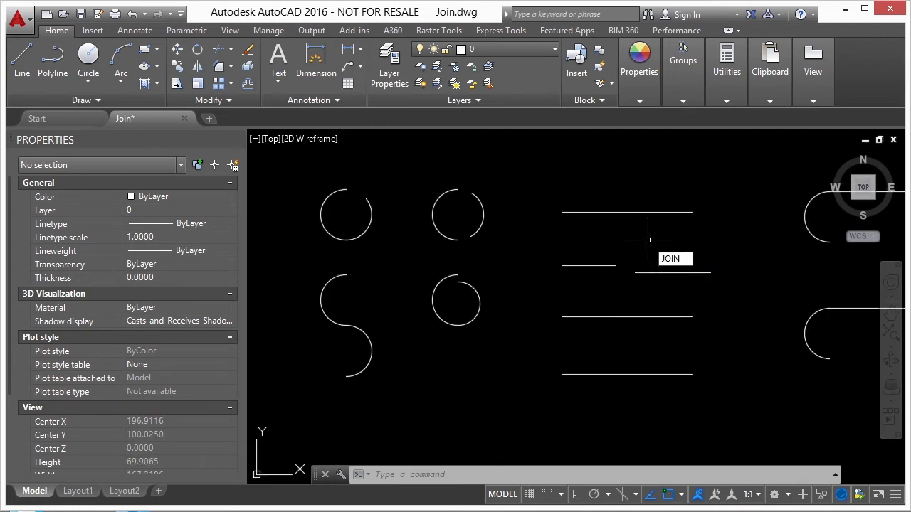
{"action": "key", "text": "Return"}
{"action": "left_click", "coordinate": [367, 225]}
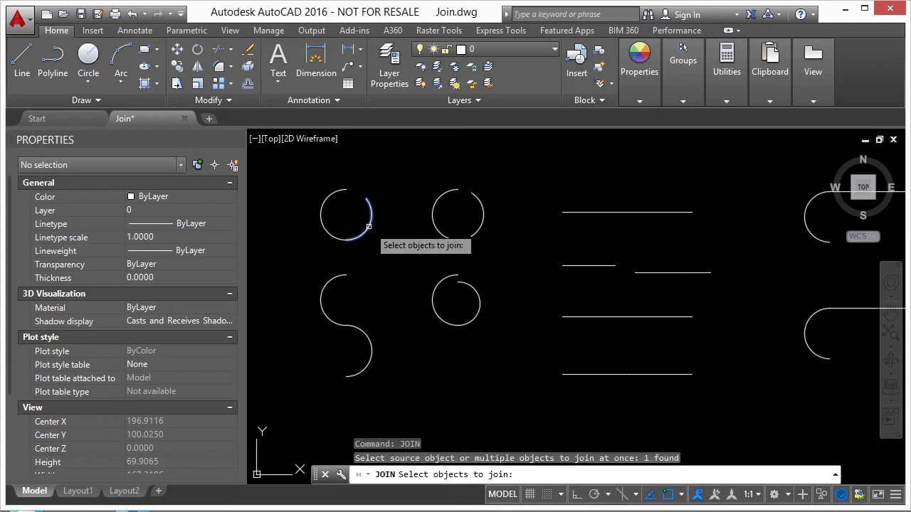
{"action": "left_click", "coordinate": [350, 193]}
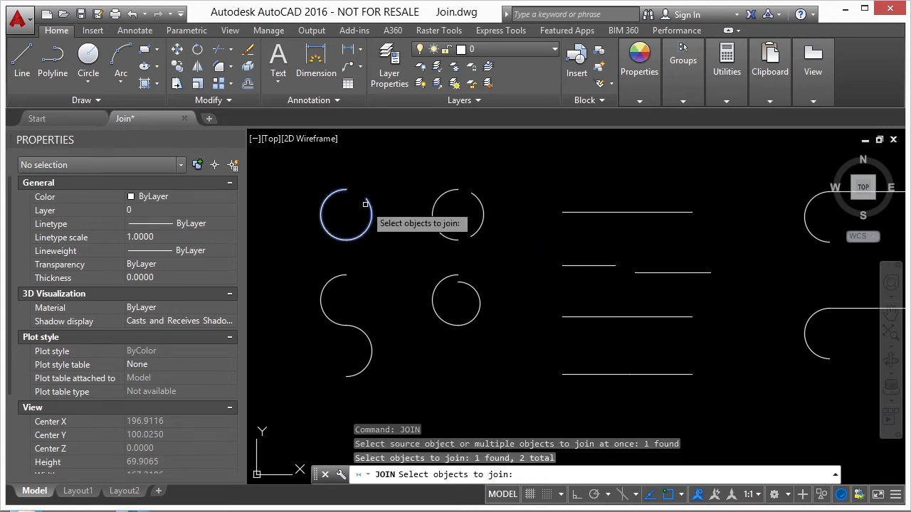
{"action": "key", "text": "Return"}
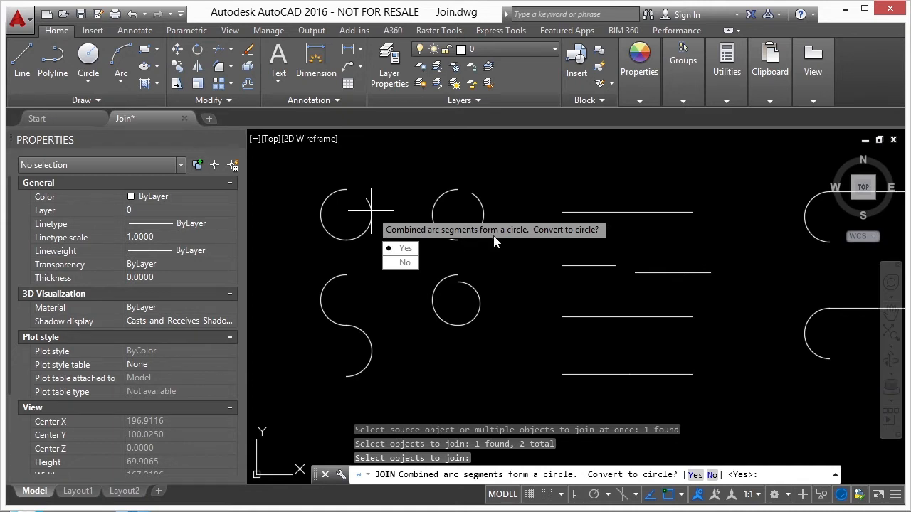
{"action": "left_click", "coordinate": [404, 248]}
{"action": "left_click", "coordinate": [371, 215]}
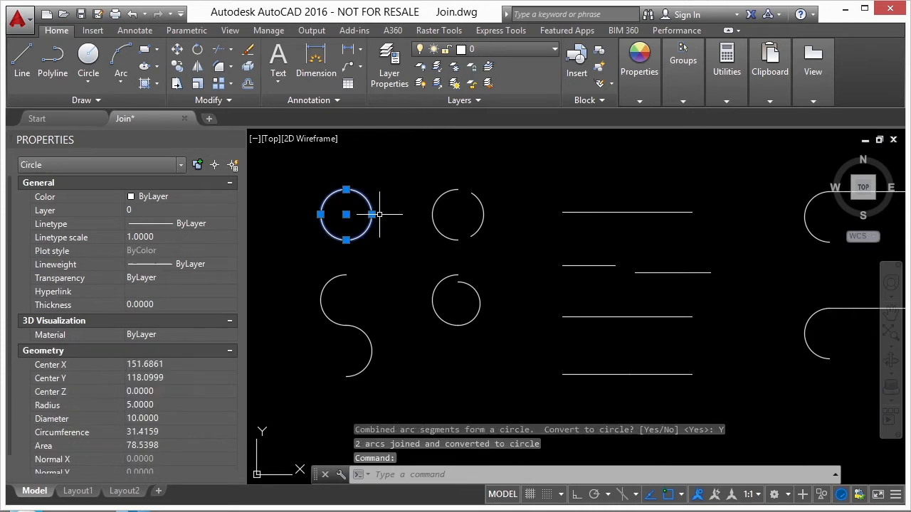
{"action": "key", "text": "Escape"}
{"action": "type", "text": "u"}
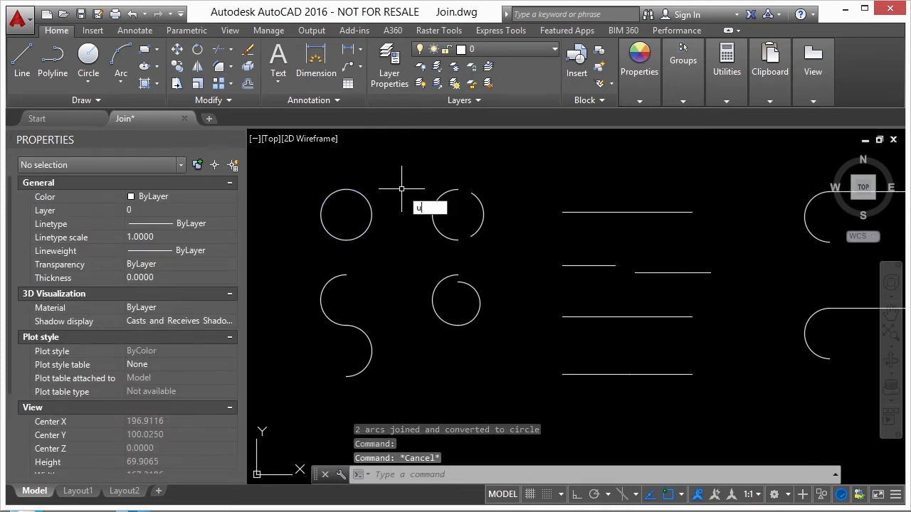
{"action": "key", "text": "Return"}
Step: Try joining the same two arcs while declining the conversion to a circle, and select them to check the result
{"action": "type", "text": "j"}
{"action": "key", "text": "Return"}
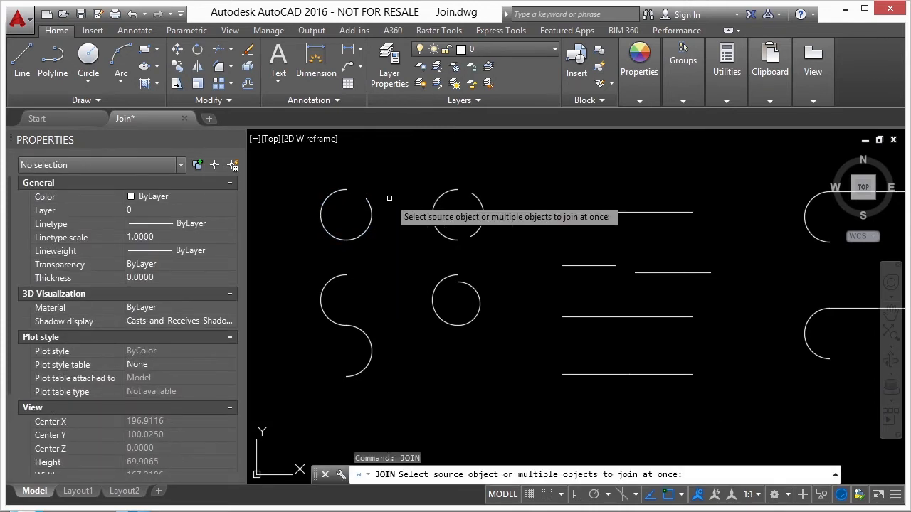
{"action": "left_click", "coordinate": [368, 214]}
{"action": "left_click", "coordinate": [338, 193]}
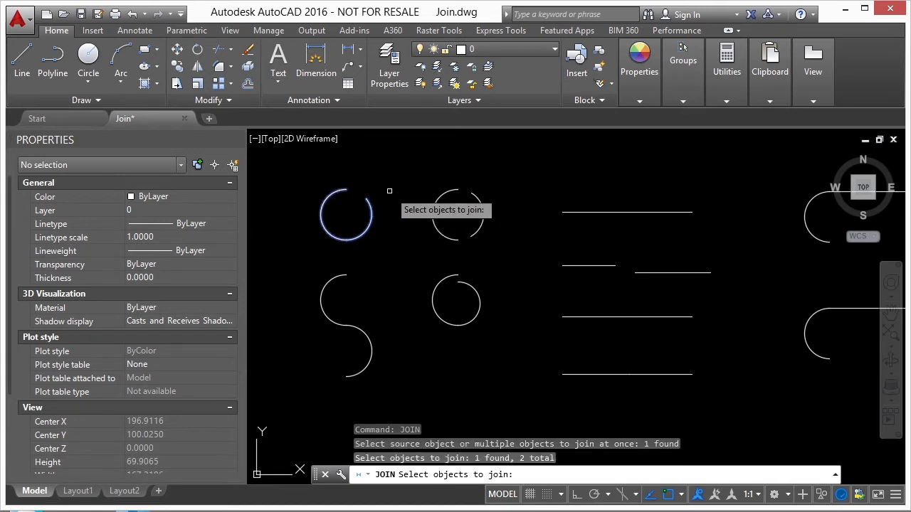
{"action": "key", "text": "Return"}
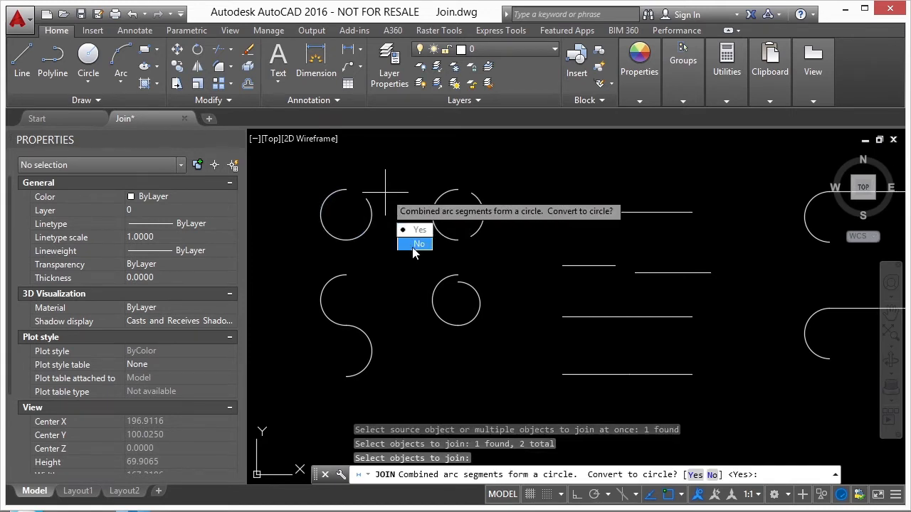
{"action": "left_click", "coordinate": [416, 244]}
{"action": "left_click", "coordinate": [369, 214]}
{"action": "left_click", "coordinate": [332, 232]}
{"action": "left_click", "coordinate": [317, 232]}
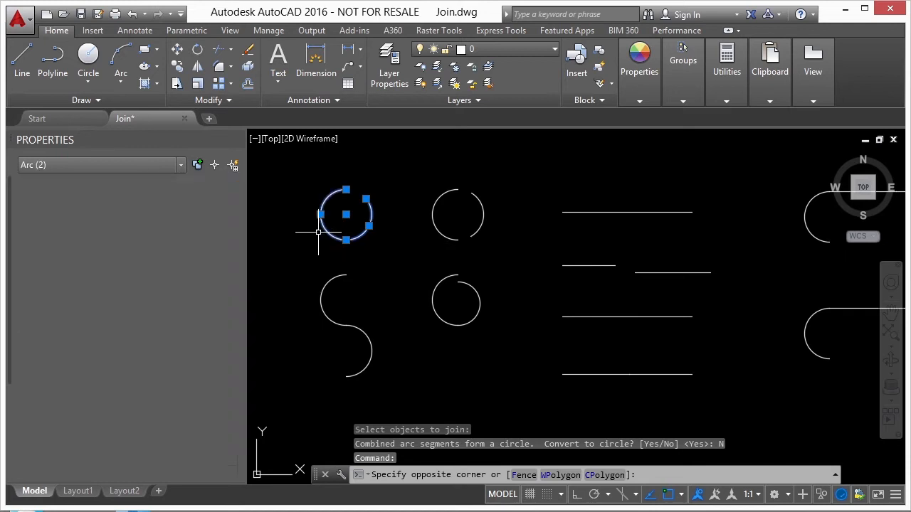
{"action": "key", "text": "Escape"}
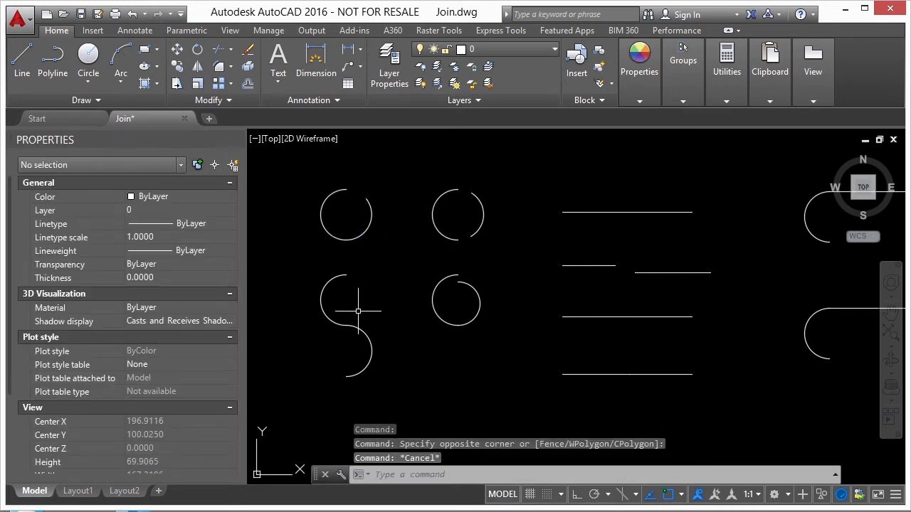
Step: Join the two arcs of the lower-left S-shaped curve and select the result to check its object type
{"action": "type", "text": "joi"}
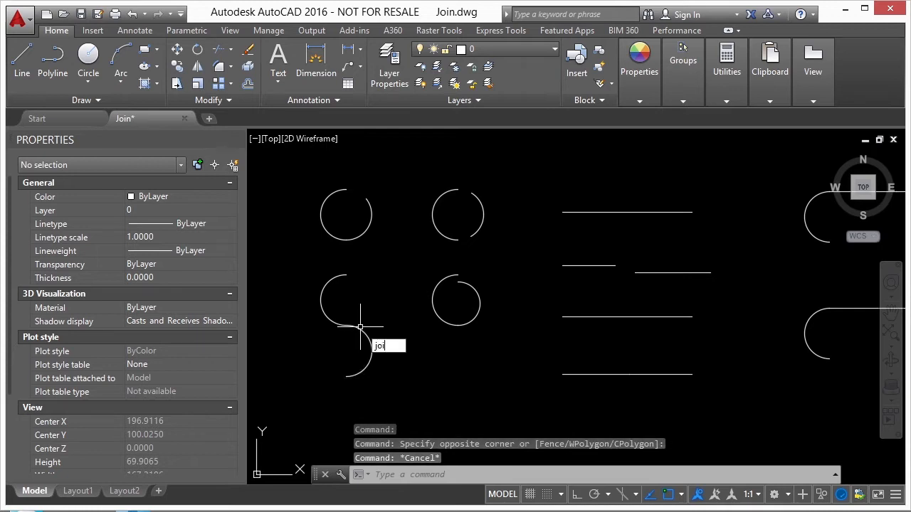
{"action": "type", "text": "n"}
{"action": "key", "text": "Return"}
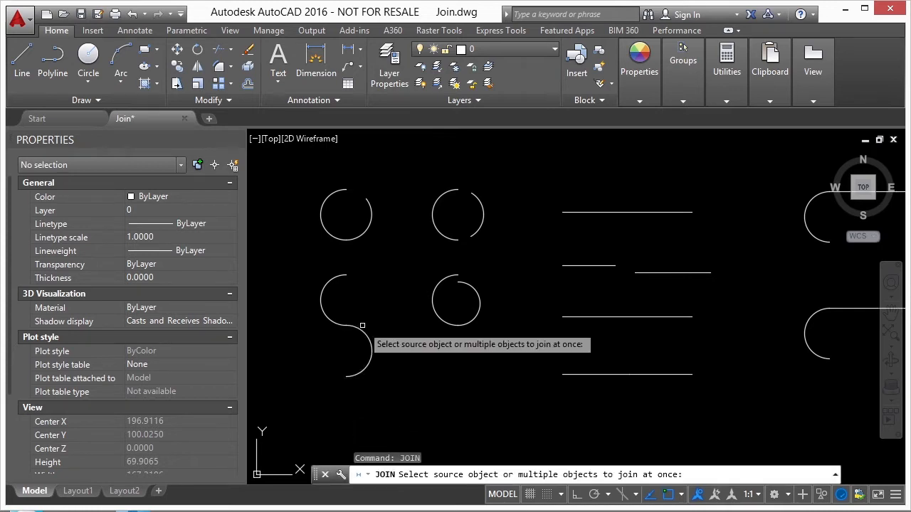
{"action": "left_click", "coordinate": [361, 325]}
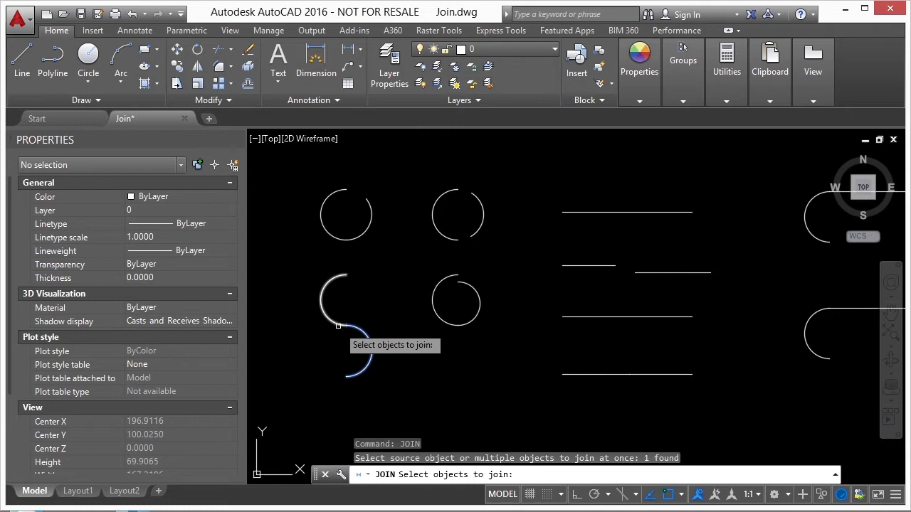
{"action": "left_click", "coordinate": [330, 321]}
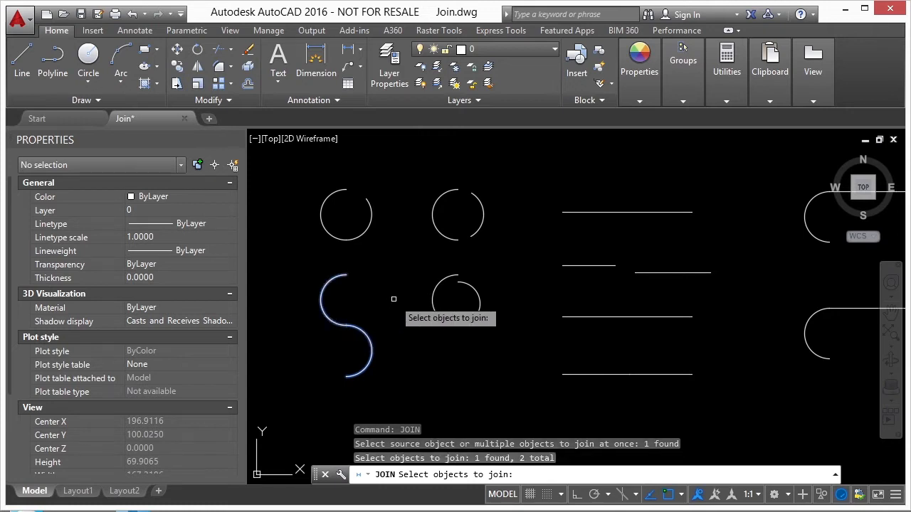
{"action": "key", "text": "Return"}
{"action": "left_click", "coordinate": [367, 334]}
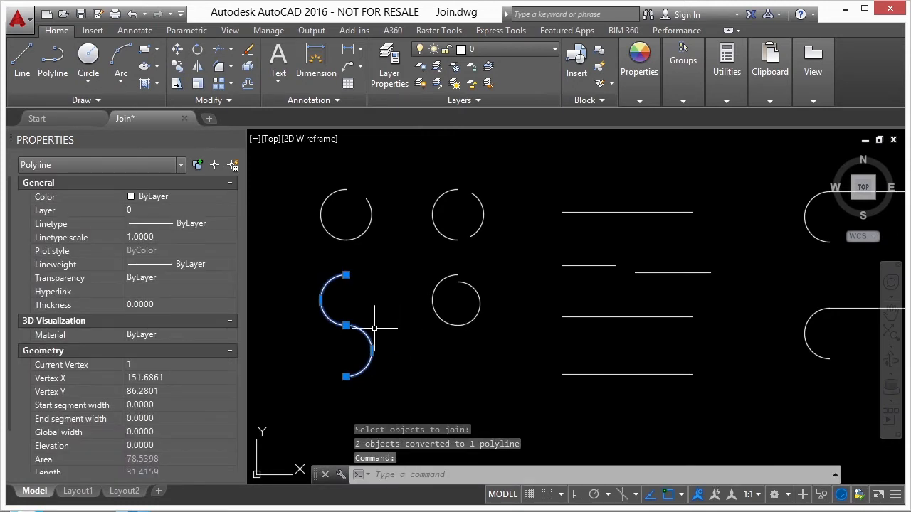
{"action": "key", "text": "Escape"}
{"action": "key", "text": "Escape"}
{"action": "scroll", "coordinate": [402, 310], "scroll_direction": "down", "scroll_amount": 4}
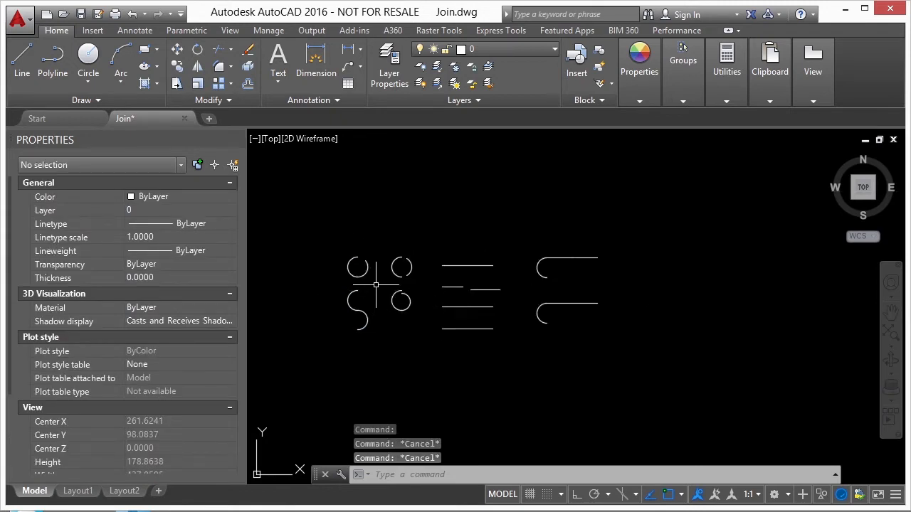
Step: Join the two different-radius arcs of the lower-right spiral shape, using its larger left arc as the source
{"action": "type", "text": "join"}
{"action": "key", "text": "Return"}
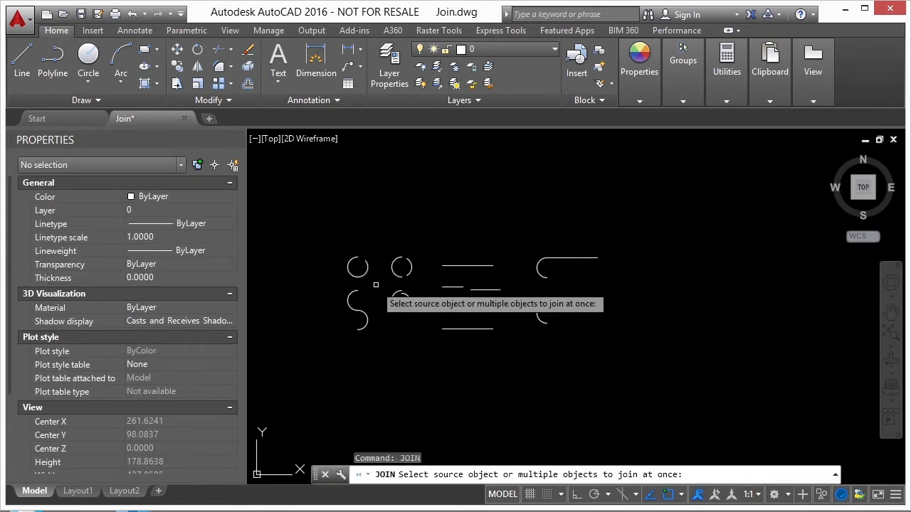
{"action": "scroll", "coordinate": [387, 317], "scroll_direction": "up", "scroll_amount": 6}
{"action": "left_click", "coordinate": [420, 280]}
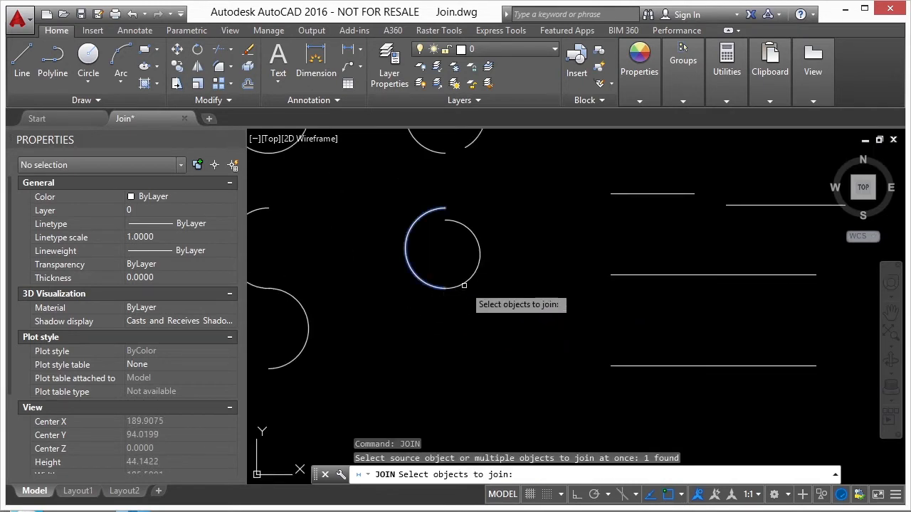
{"action": "left_click", "coordinate": [462, 282]}
{"action": "key", "text": "Return"}
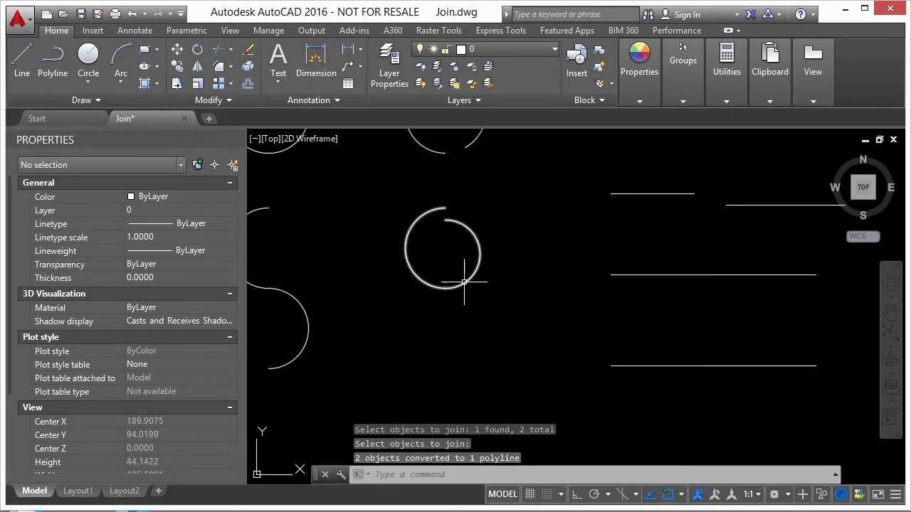
Step: Select the joined spiral shape and examine its object type and the vertex where the arcs meet
{"action": "left_click", "coordinate": [461, 282]}
{"action": "scroll", "coordinate": [315, 323], "scroll_direction": "down", "scroll_amount": 2}
{"action": "left_click", "coordinate": [317, 325]}
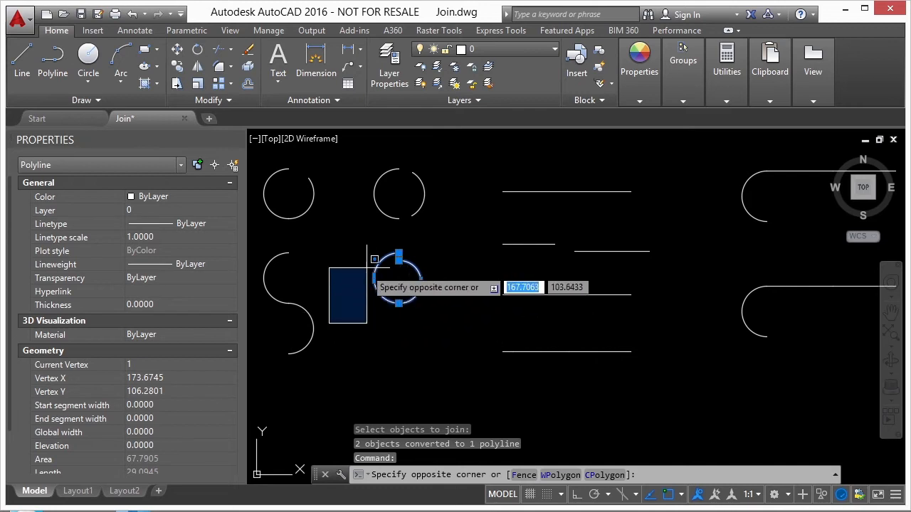
{"action": "key", "text": "Escape"}
{"action": "key", "text": "Escape"}
{"action": "left_click", "coordinate": [419, 276]}
{"action": "scroll", "coordinate": [404, 303], "scroll_direction": "up", "scroll_amount": 2}
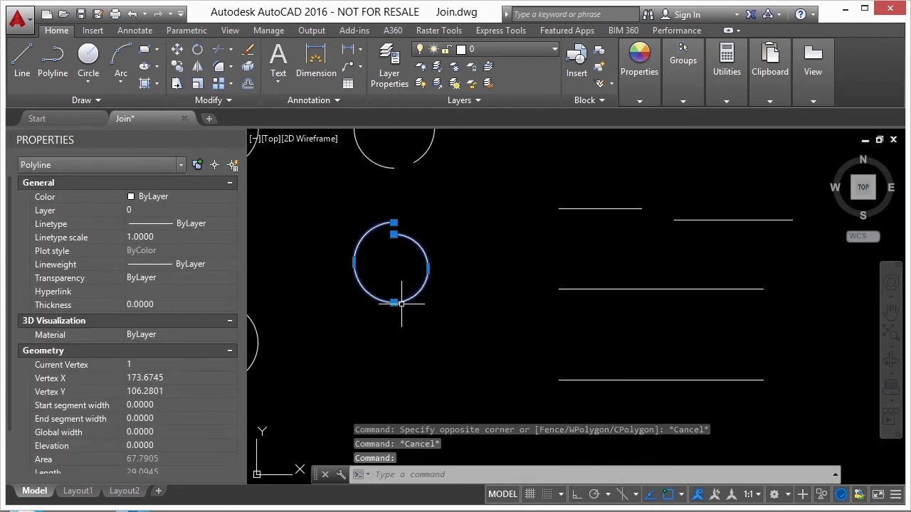
{"action": "mouse_move", "coordinate": [393, 302]}
{"action": "scroll", "coordinate": [382, 347], "scroll_direction": "down", "scroll_amount": 2}
{"action": "key", "text": "Escape"}
{"action": "key", "text": "Escape"}
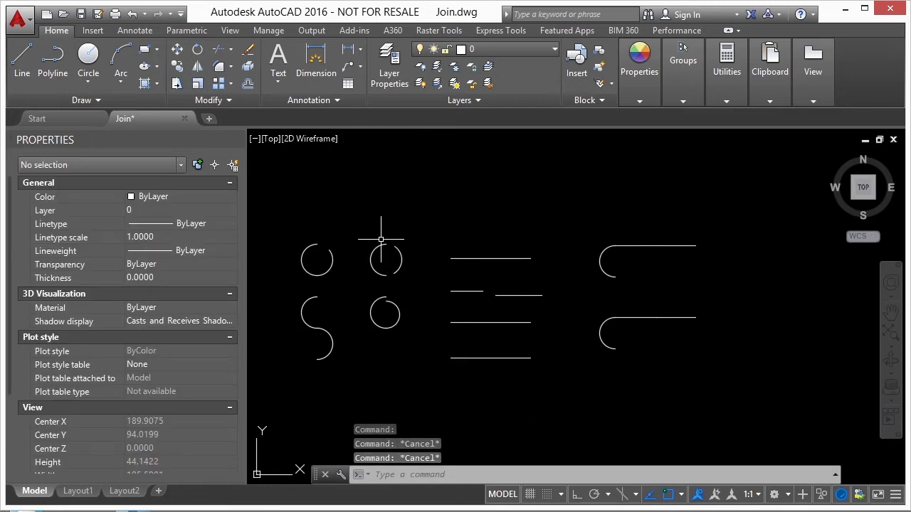
Step: Try joining the upper-right broken circle's arcs with the shorter right arc as source, and undo the join after checking which gap closes
{"action": "type", "text": "join"}
{"action": "key", "text": "Return"}
{"action": "scroll", "coordinate": [397, 262], "scroll_direction": "up", "scroll_amount": 4}
{"action": "left_click", "coordinate": [404, 274]}
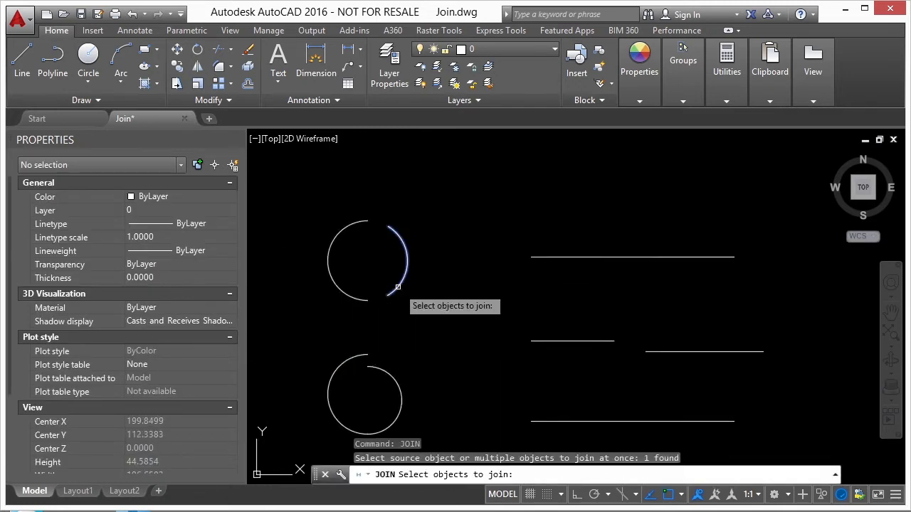
{"action": "left_click", "coordinate": [398, 291]}
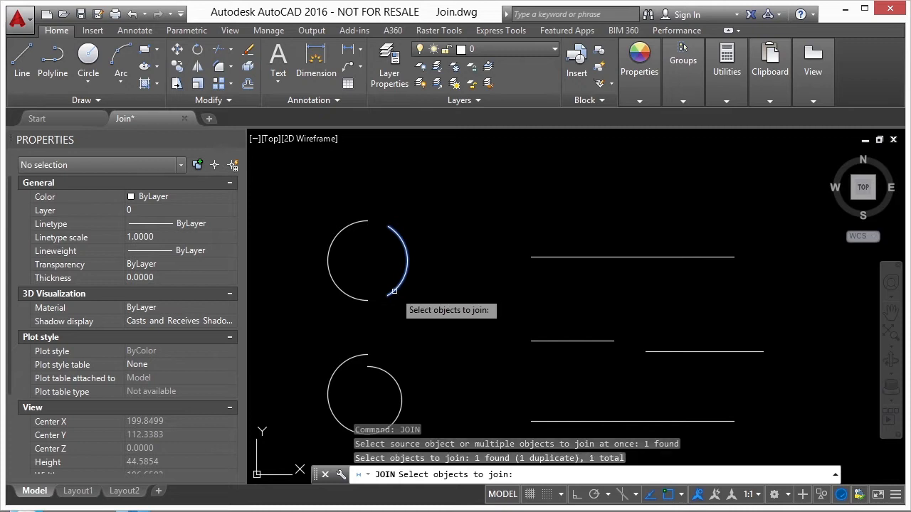
{"action": "left_click", "coordinate": [361, 300]}
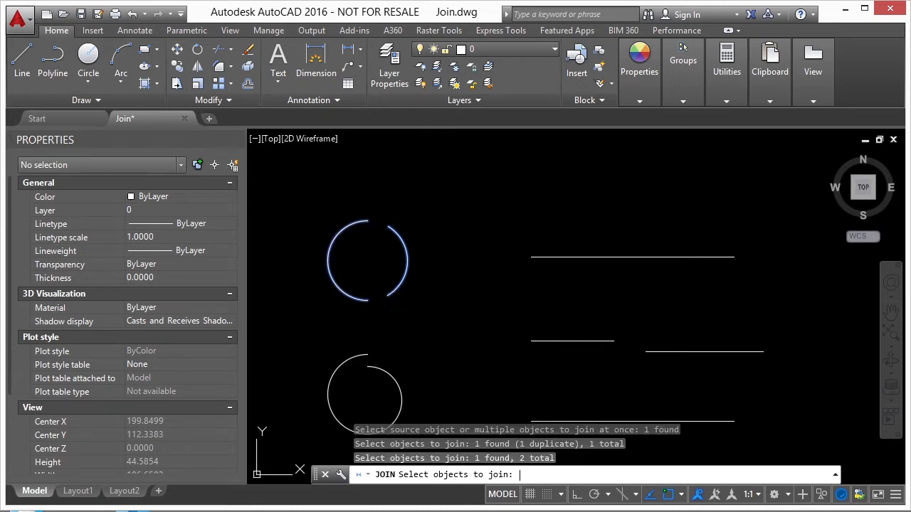
{"action": "key", "text": "Return"}
{"action": "left_click", "coordinate": [399, 278]}
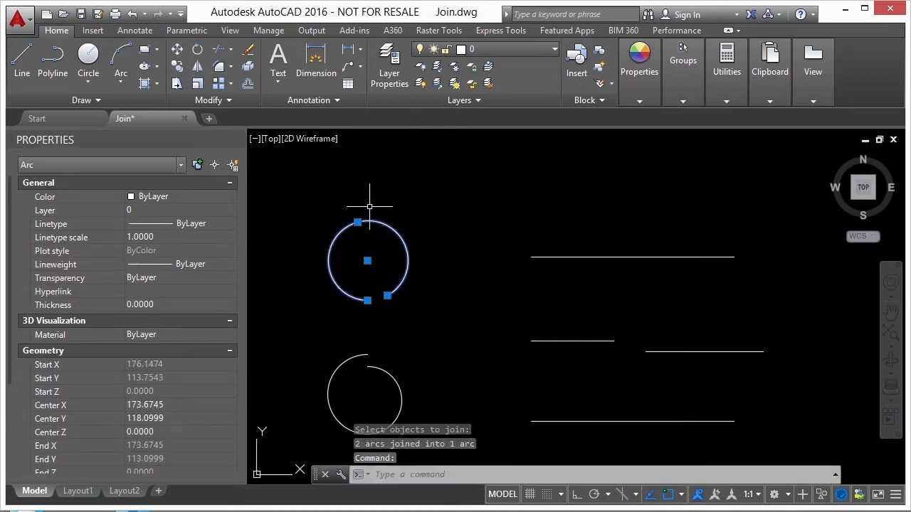
{"action": "key", "text": "Escape"}
{"action": "type", "text": "u"}
{"action": "key", "text": "Return"}
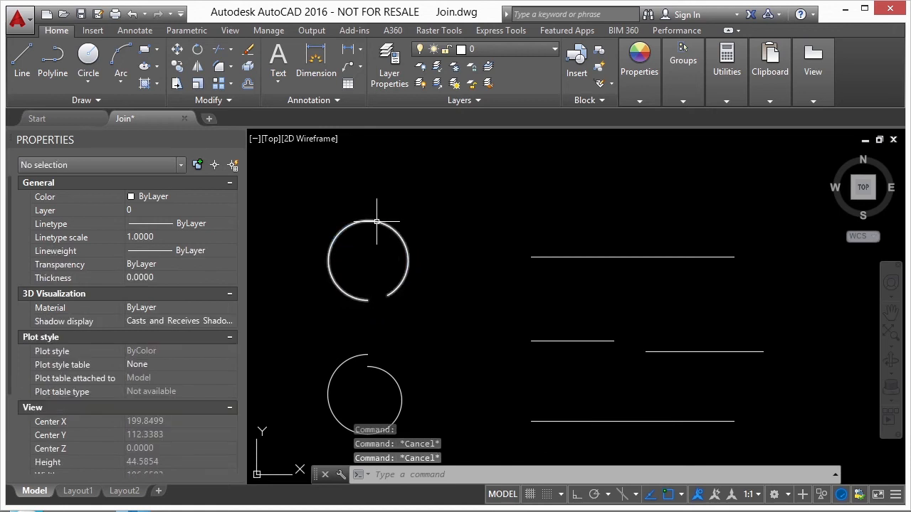
Step: Join the upper-right broken circle's two arcs again, using the left arc as the source object
{"action": "scroll", "coordinate": [396, 258], "scroll_direction": "down", "scroll_amount": 4}
{"action": "type", "text": "j"}
{"action": "key", "text": "Return"}
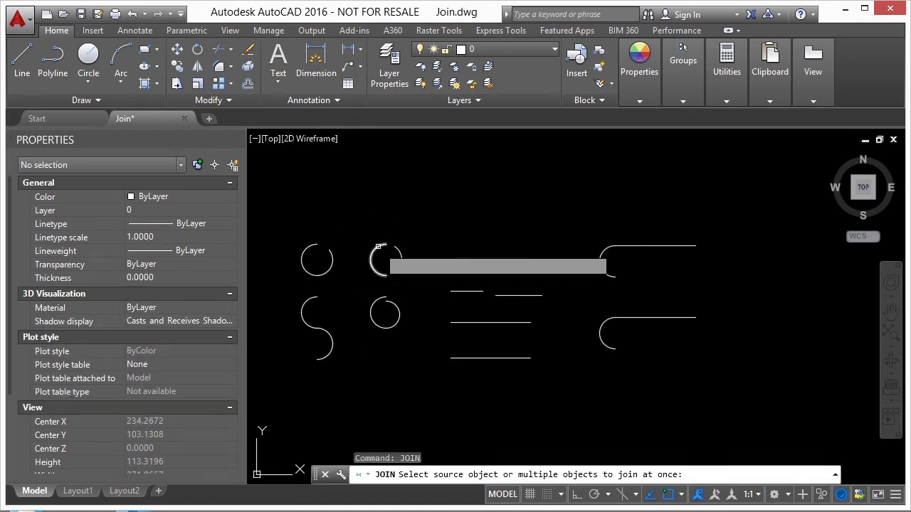
{"action": "scroll", "coordinate": [375, 246], "scroll_direction": "up", "scroll_amount": 4}
{"action": "left_click", "coordinate": [396, 234]}
{"action": "left_click", "coordinate": [426, 244]}
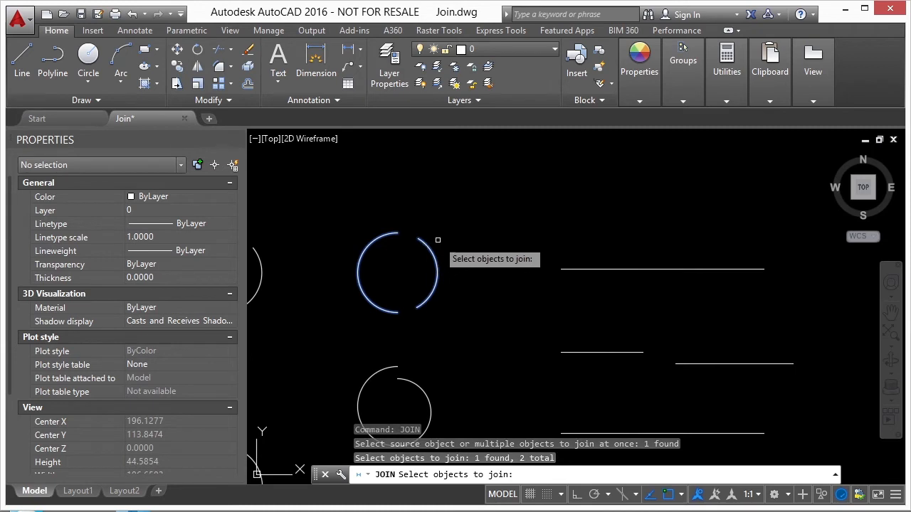
{"action": "key", "text": "Return"}
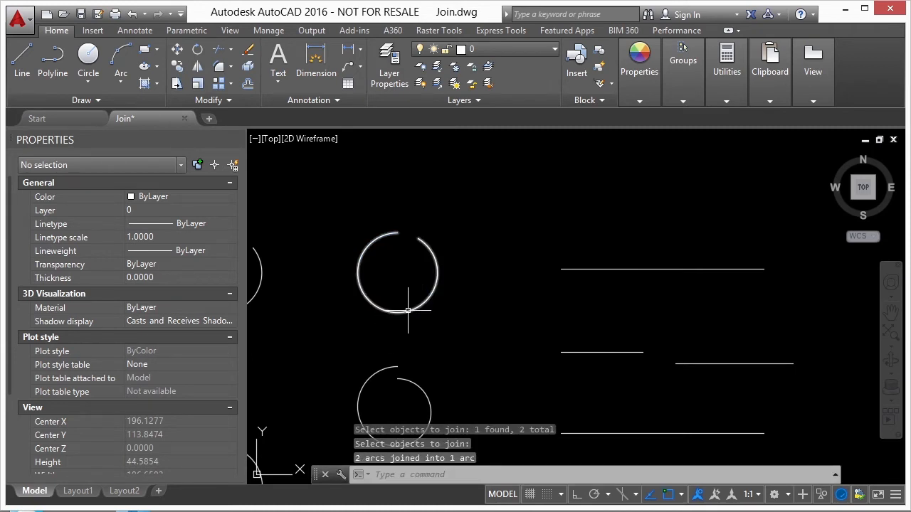
Step: Select the upper-left and upper-right broken circles in turn to compare their object types
{"action": "scroll", "coordinate": [429, 206], "scroll_direction": "down", "scroll_amount": 2}
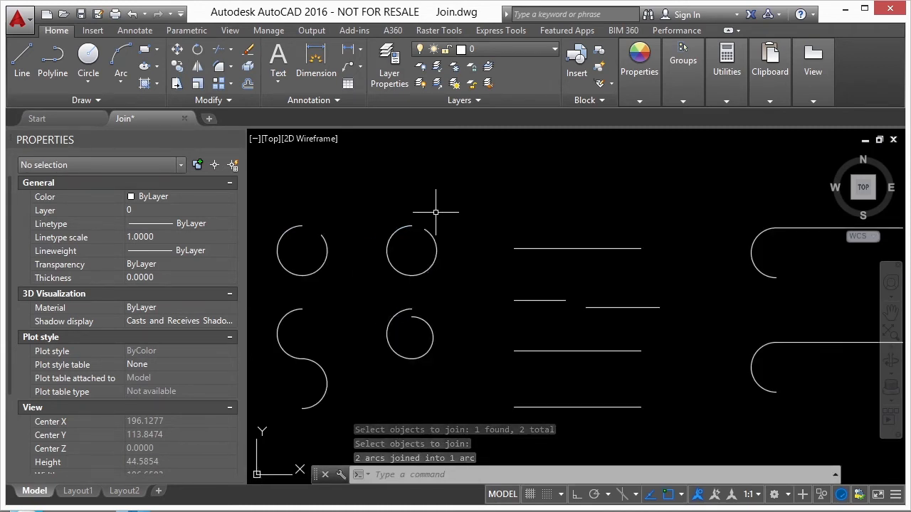
{"action": "left_click", "coordinate": [292, 273]}
{"action": "left_click", "coordinate": [294, 274]}
{"action": "left_click", "coordinate": [285, 271]}
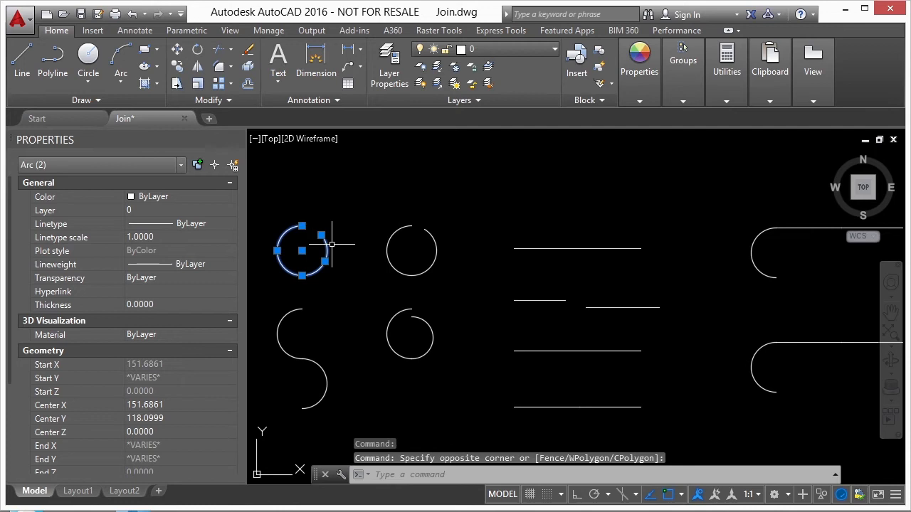
{"action": "key", "text": "Escape"}
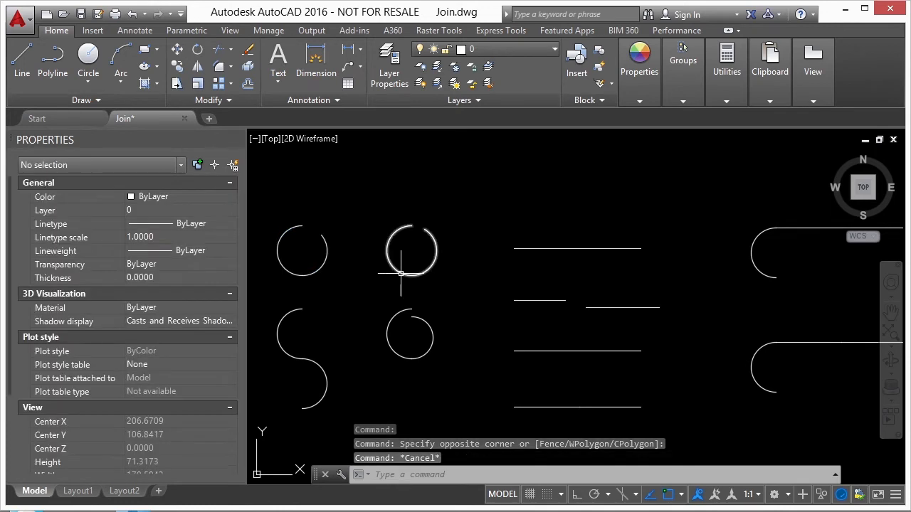
{"action": "left_click", "coordinate": [402, 273]}
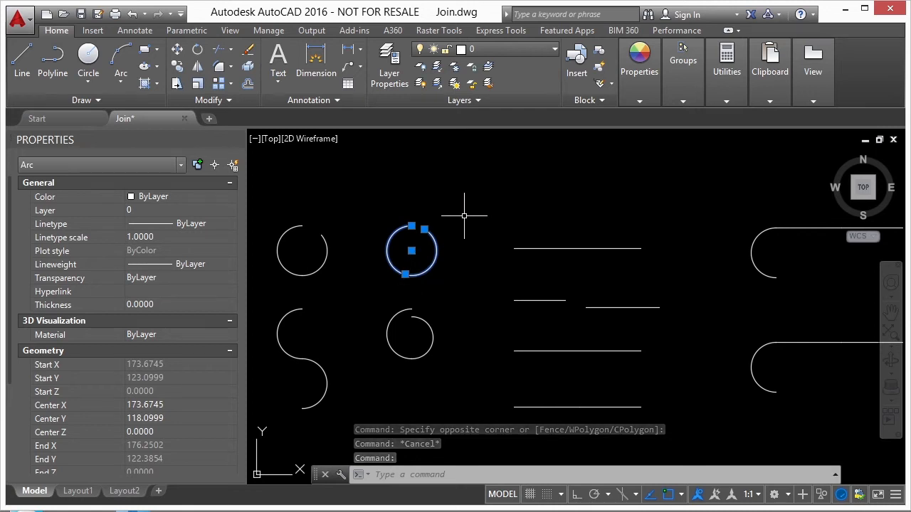
{"action": "key", "text": "Escape"}
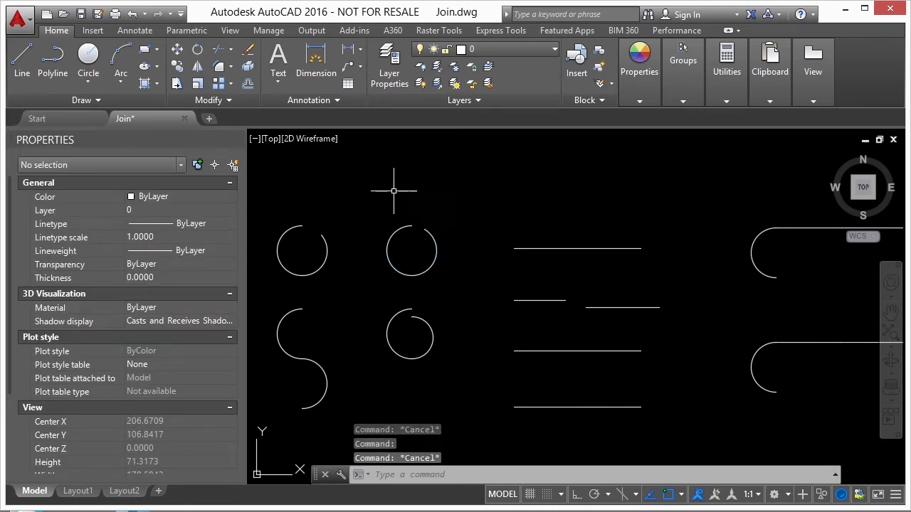
{"action": "scroll", "coordinate": [392, 194], "scroll_direction": "down", "scroll_amount": 2}
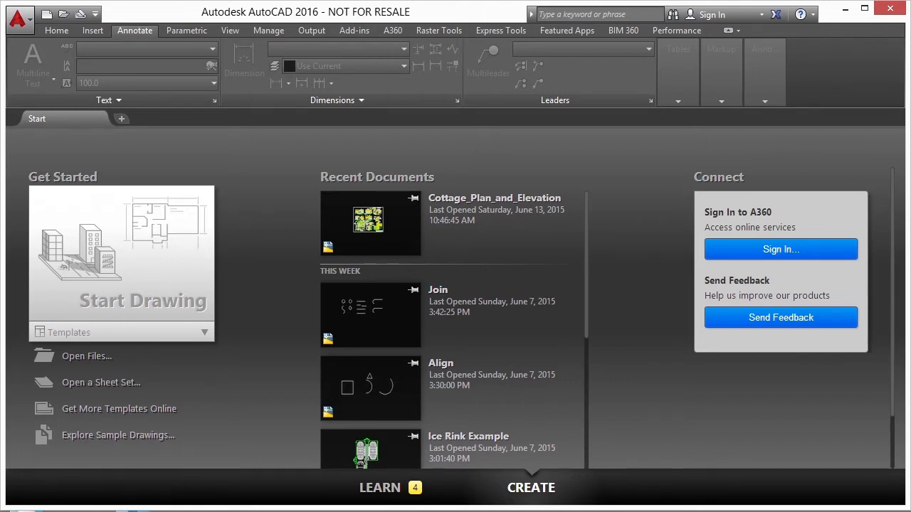
Step: Open Cottage_Plan_and_Elevation.dwg from the 04 projects folder in File Explorer and show the joist note beside Section 'W-W'
{"action": "left_click", "coordinate": [132, 511]}
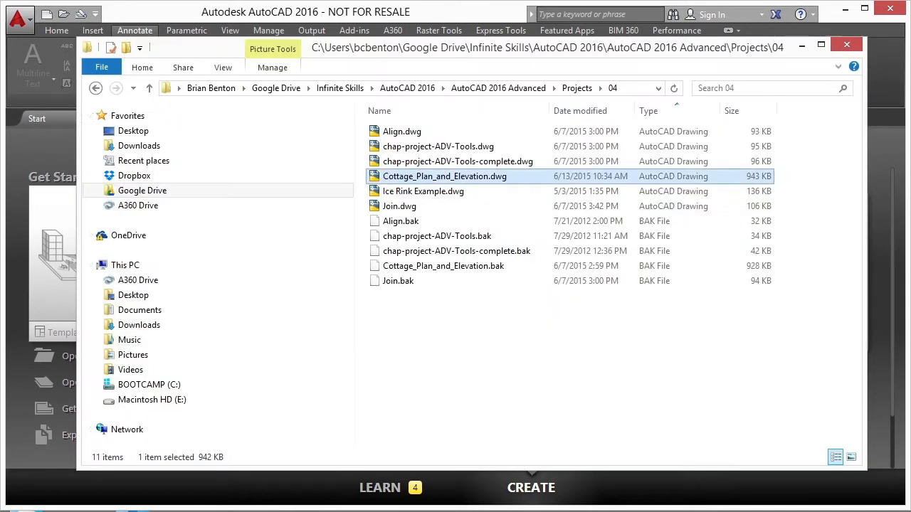
{"action": "double_click", "coordinate": [439, 179]}
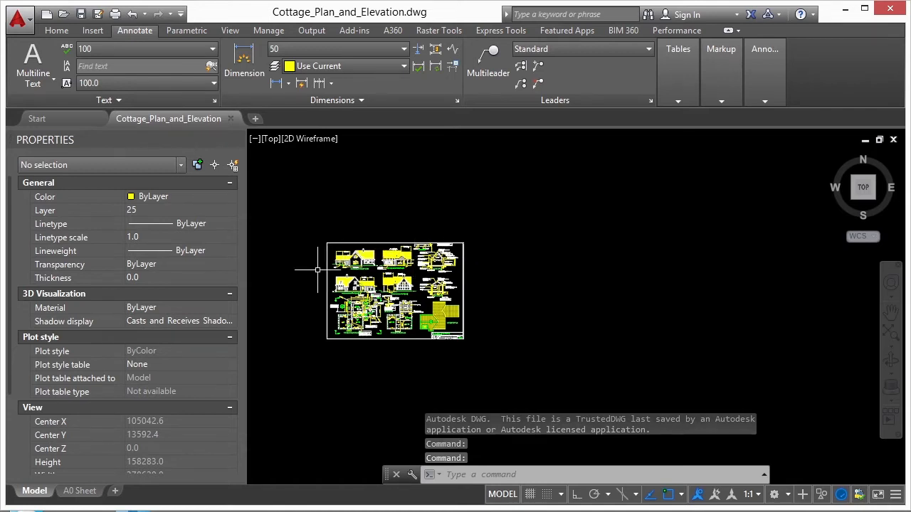
{"action": "scroll", "coordinate": [301, 276], "scroll_direction": "up", "scroll_amount": 4}
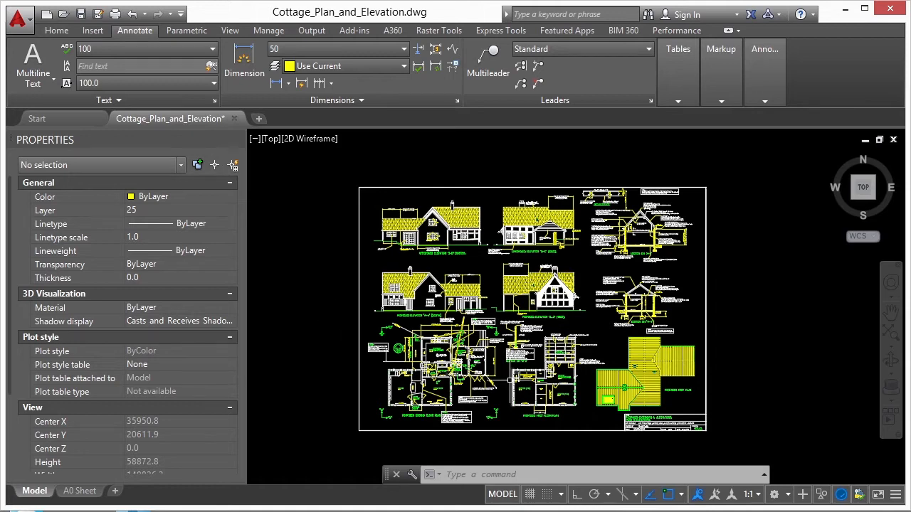
{"action": "scroll", "coordinate": [619, 206], "scroll_direction": "up", "scroll_amount": 10}
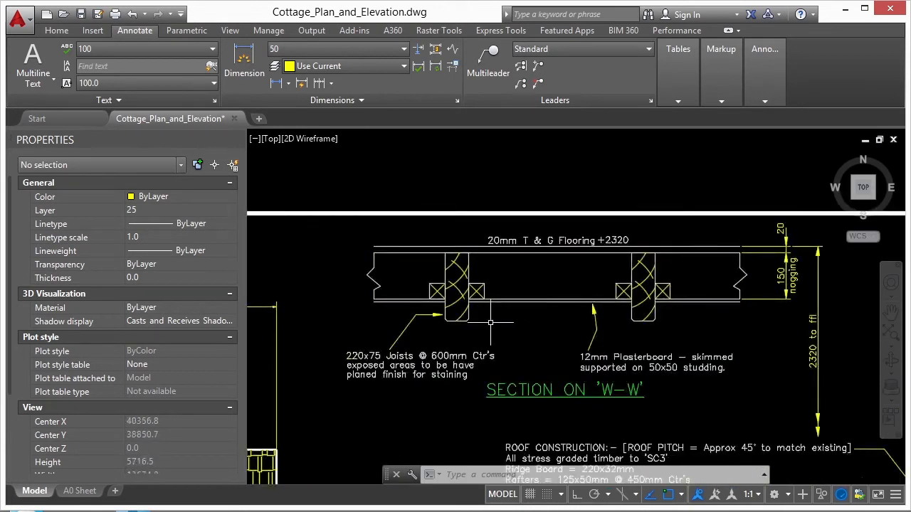
{"action": "scroll", "coordinate": [483, 324], "scroll_direction": "up", "scroll_amount": 3}
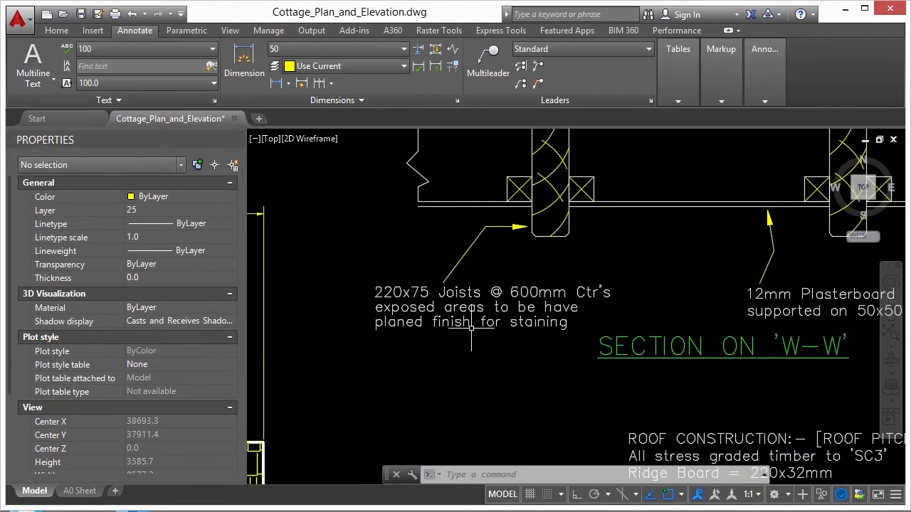
{"action": "scroll", "coordinate": [644, 263], "scroll_direction": "down", "scroll_amount": 2}
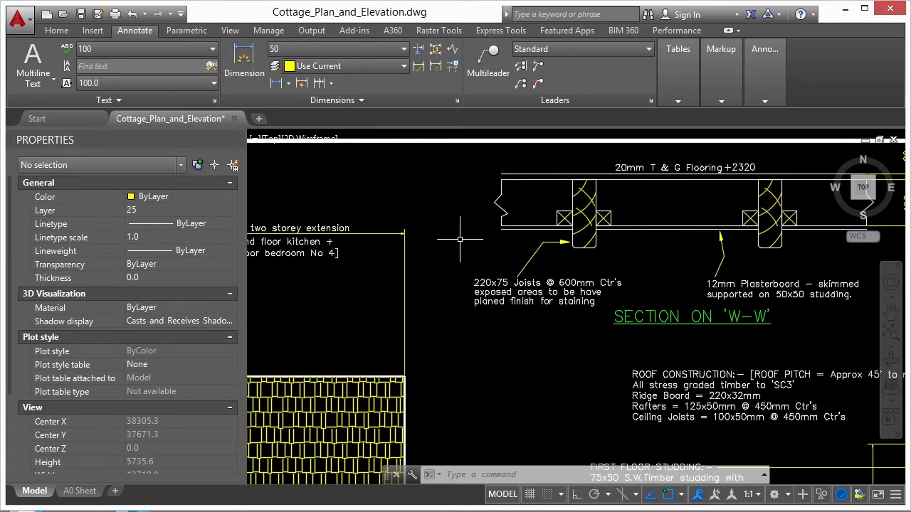
{"action": "type", "text": "revclou"}
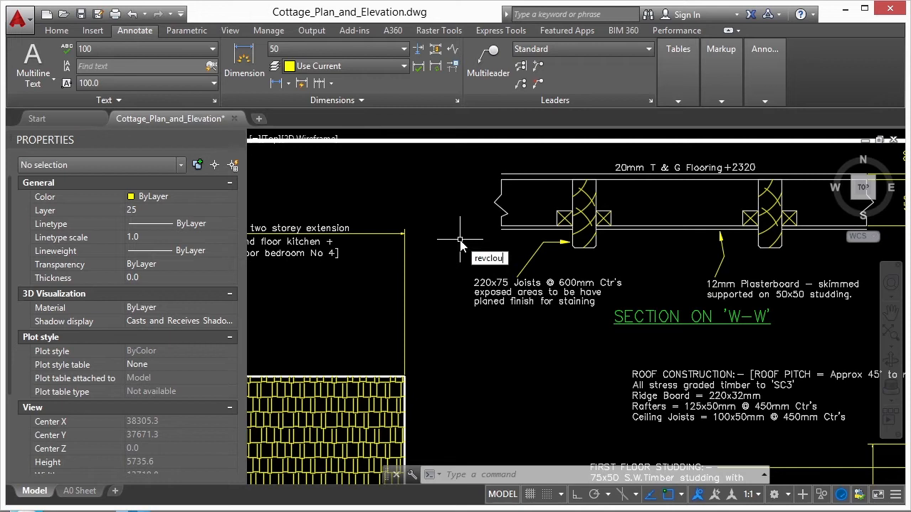
{"action": "type", "text": "d"}
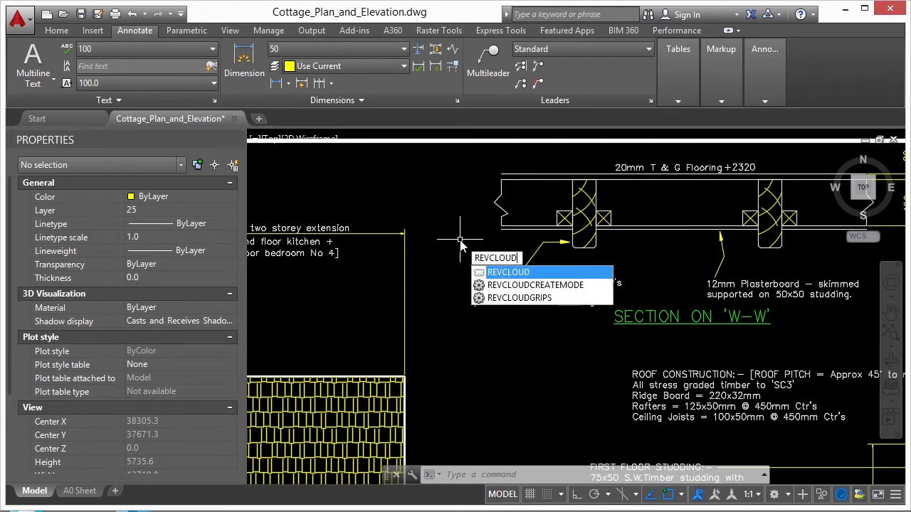
{"action": "key", "text": "Escape"}
{"action": "left_click", "coordinate": [63, 31]}
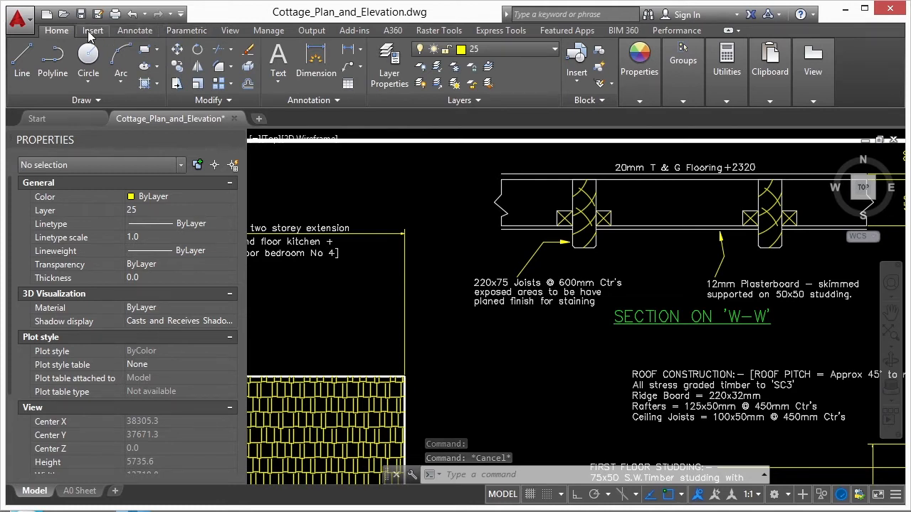
{"action": "left_click", "coordinate": [135, 35]}
Step: Draw a rectangular revision cloud around the 220x75 joists note, with picked arc lengths of about 448 minimum and 666 maximum
{"action": "mouse_move", "coordinate": [716, 71]}
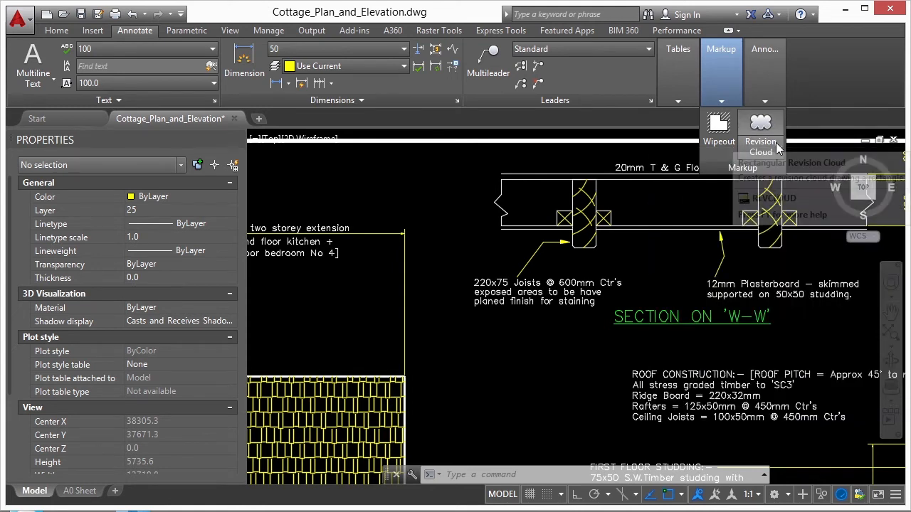
{"action": "left_click", "coordinate": [777, 148]}
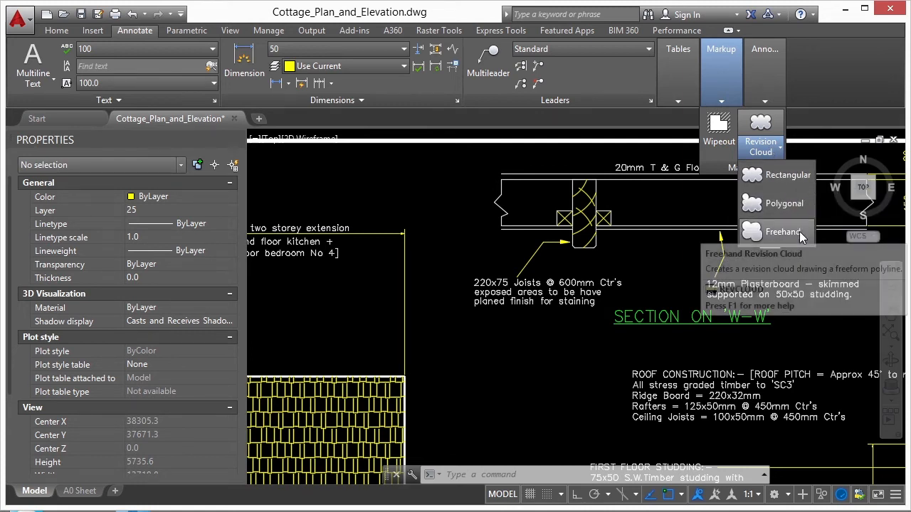
{"action": "left_click", "coordinate": [787, 175]}
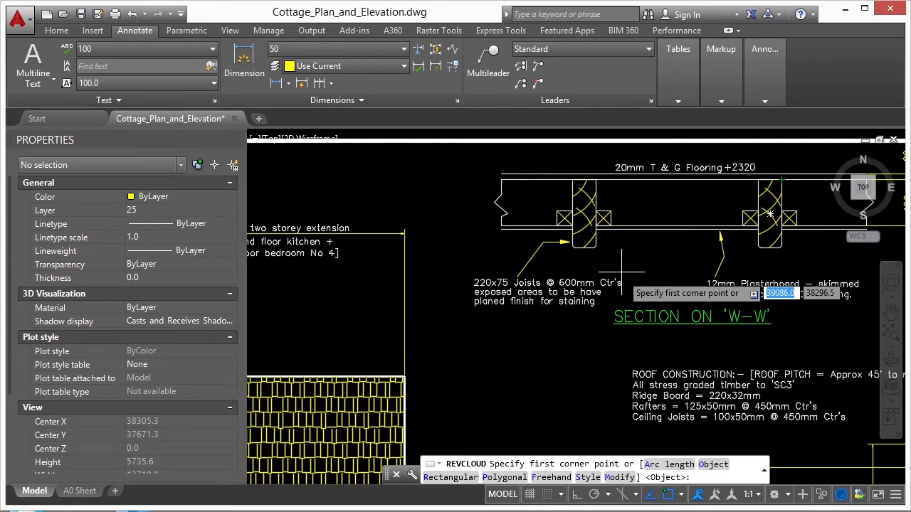
{"action": "left_click", "coordinate": [659, 465]}
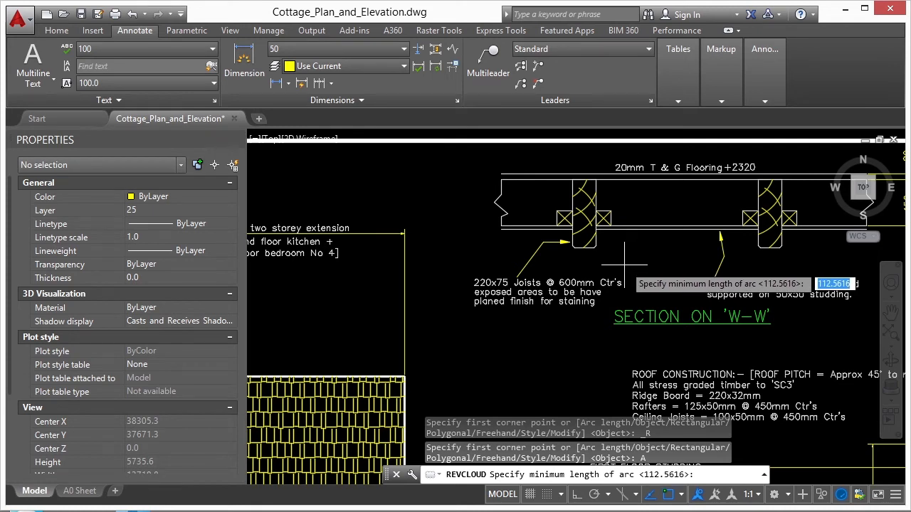
{"action": "left_click", "coordinate": [624, 266]}
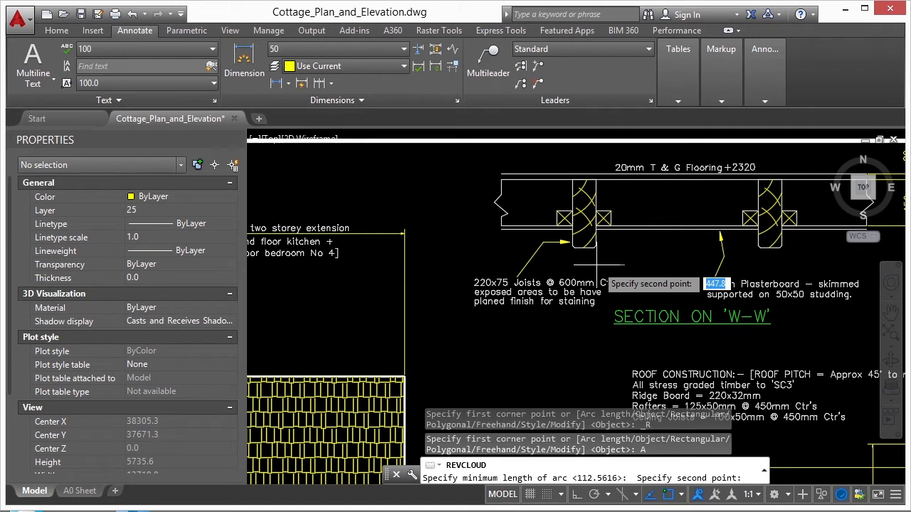
{"action": "left_click", "coordinate": [599, 264]}
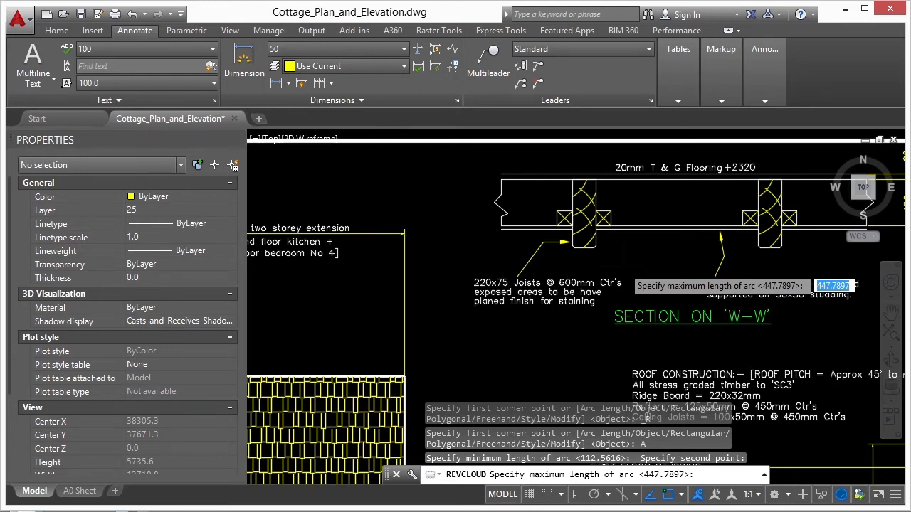
{"action": "left_click", "coordinate": [623, 267]}
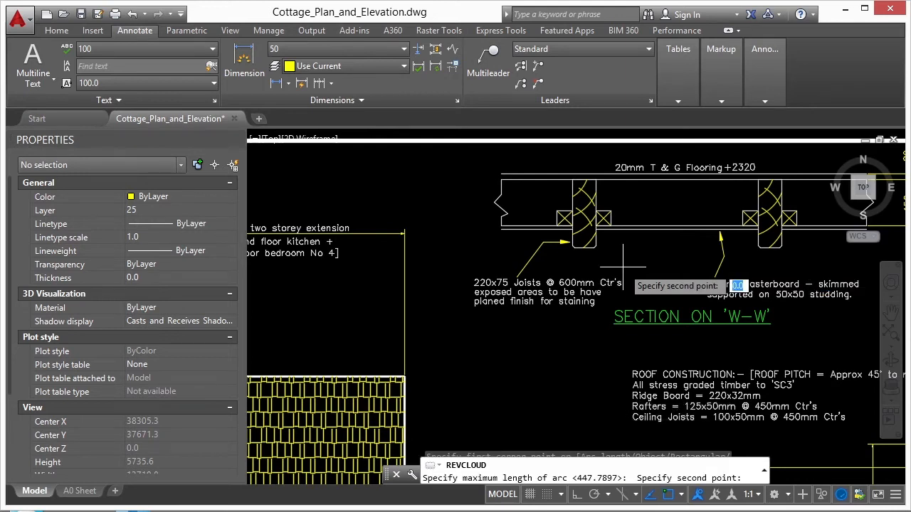
{"action": "left_click", "coordinate": [583, 267]}
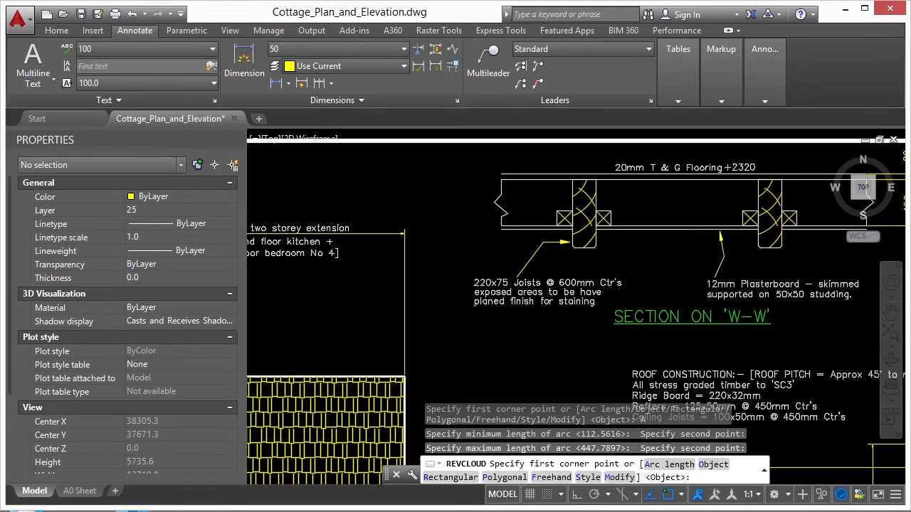
{"action": "left_click", "coordinate": [619, 269]}
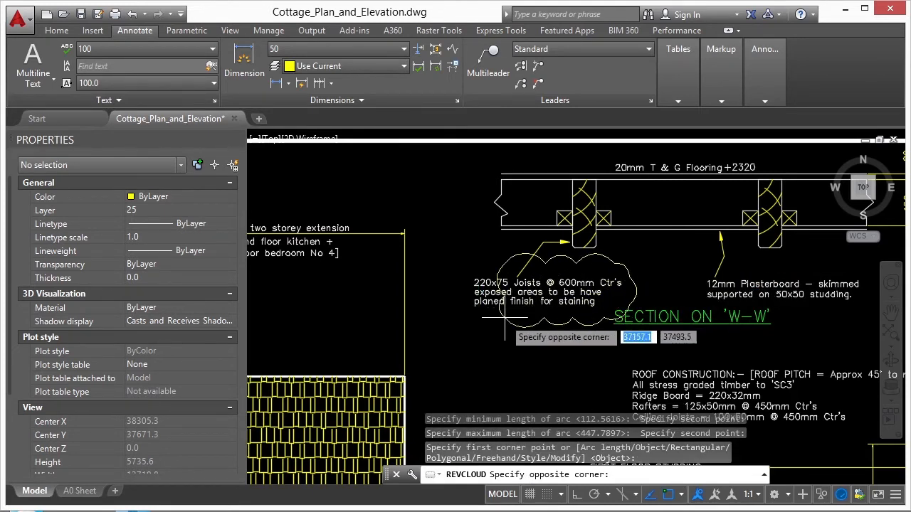
{"action": "left_click", "coordinate": [454, 321]}
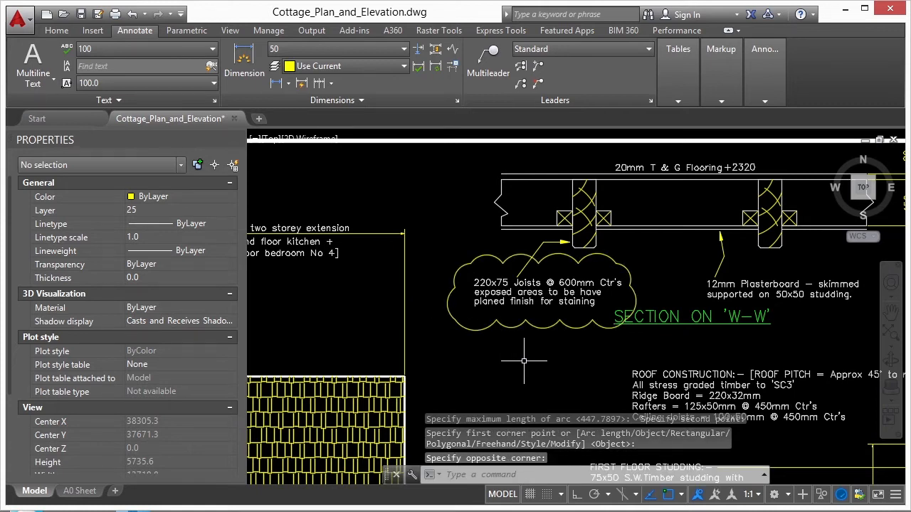
Step: Draw a polygonal revision cloud enclosing the 12mm Plasterboard note and the 20 and 150 nogging dimensions beside Section 'W-W'
{"action": "left_click", "coordinate": [720, 105]}
{"action": "left_click", "coordinate": [779, 147]}
{"action": "left_click", "coordinate": [791, 205]}
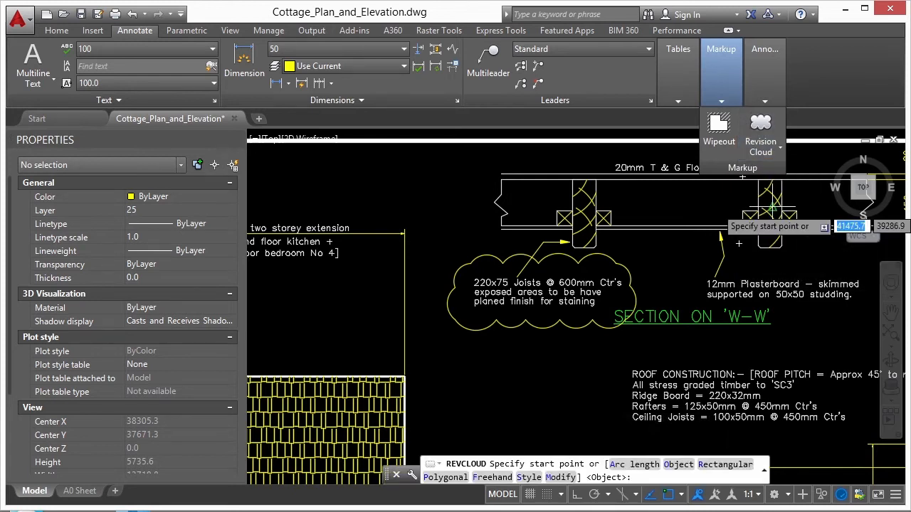
{"action": "scroll", "coordinate": [679, 266], "scroll_direction": "down", "scroll_amount": 1}
{"action": "scroll", "coordinate": [669, 185], "scroll_direction": "up", "scroll_amount": 3}
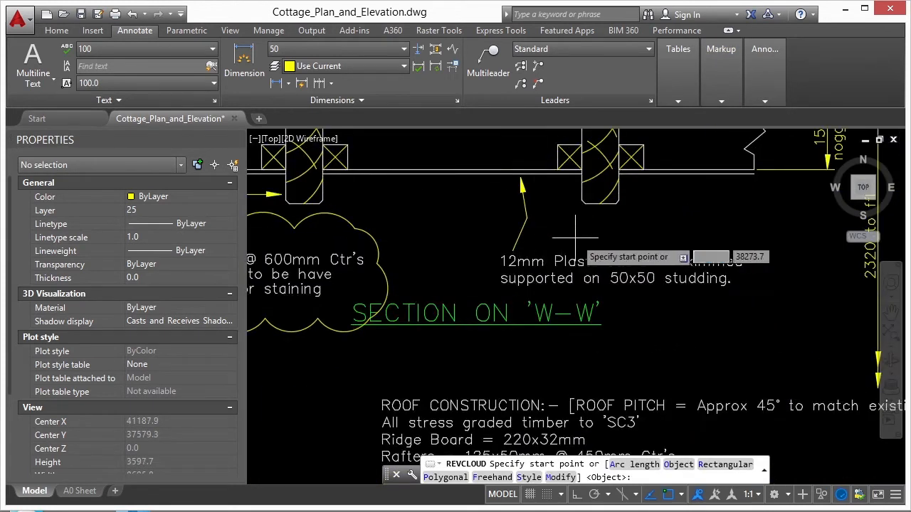
{"action": "left_click", "coordinate": [585, 233]}
{"action": "left_click", "coordinate": [498, 227]}
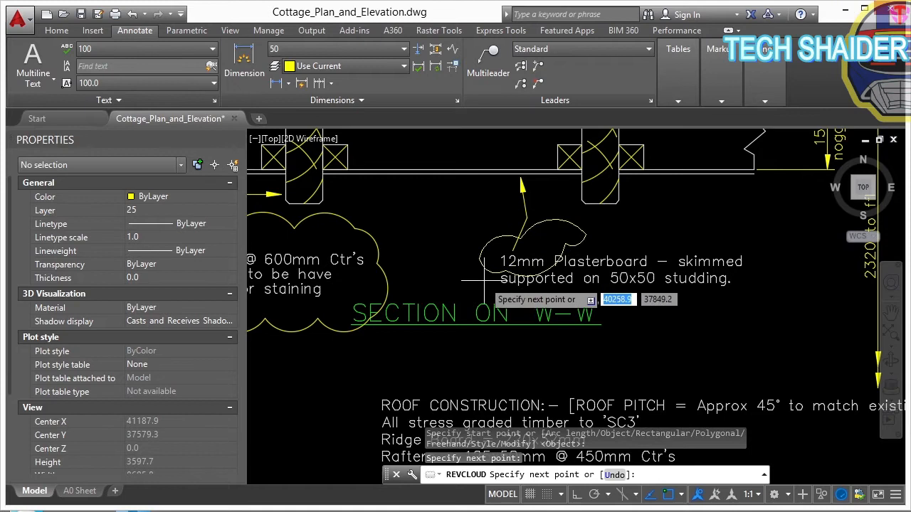
{"action": "left_click", "coordinate": [674, 306]}
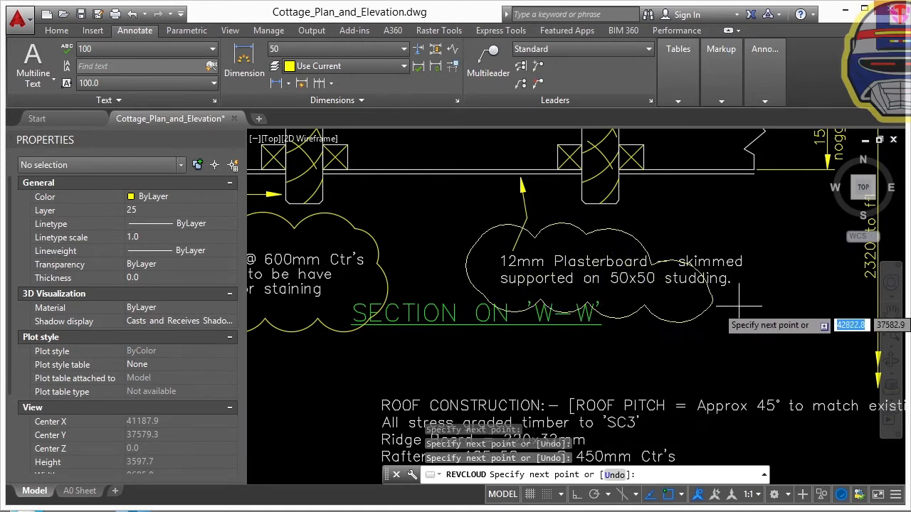
{"action": "left_click", "coordinate": [773, 302]}
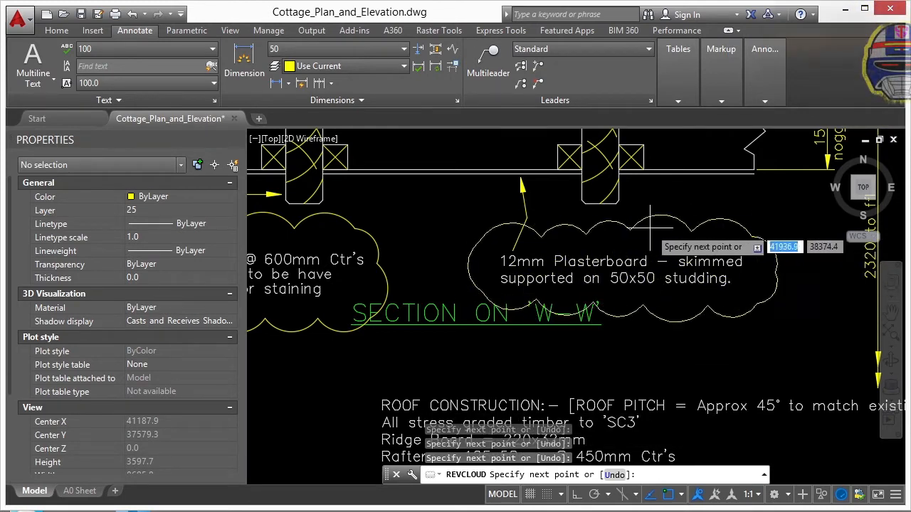
{"action": "scroll", "coordinate": [692, 209], "scroll_direction": "down", "scroll_amount": 5}
{"action": "scroll", "coordinate": [697, 277], "scroll_direction": "up", "scroll_amount": 2}
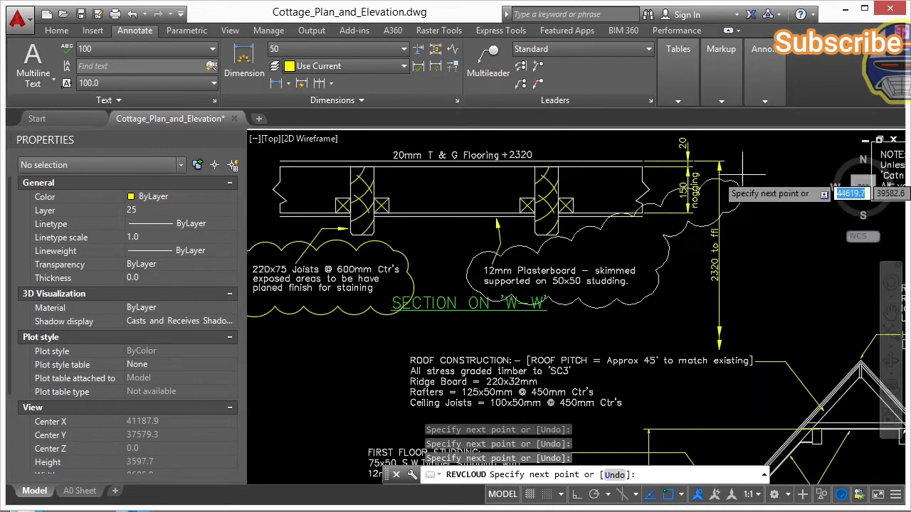
{"action": "scroll", "coordinate": [746, 183], "scroll_direction": "up", "scroll_amount": 1}
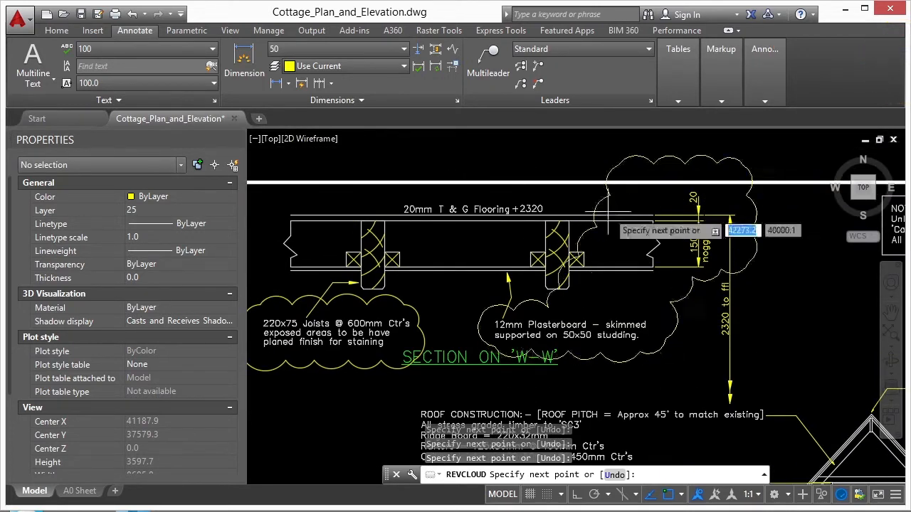
{"action": "left_click", "coordinate": [624, 303]}
{"action": "key", "text": "Return"}
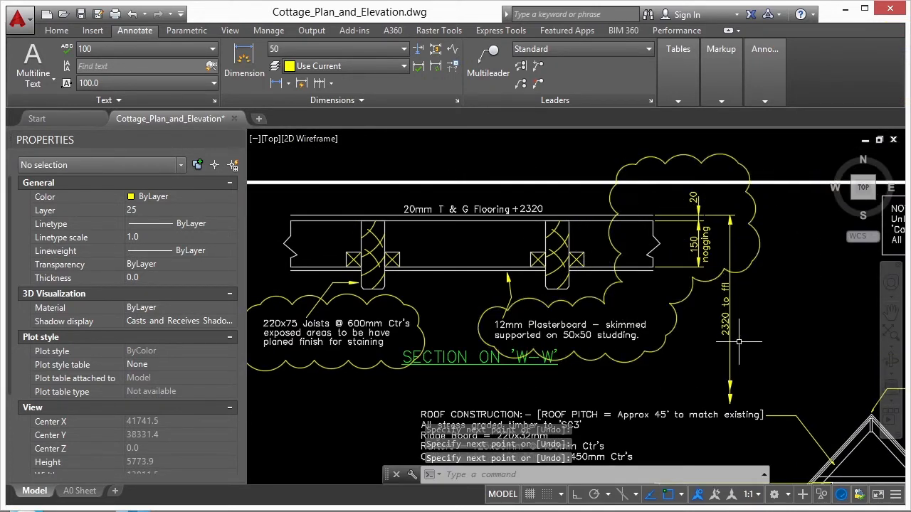
Step: Draw a freehand revision cloud around the ROOF COVERING and HALF ROUND RIDGE TILES notes
{"action": "scroll", "coordinate": [797, 285], "scroll_direction": "down", "scroll_amount": 2}
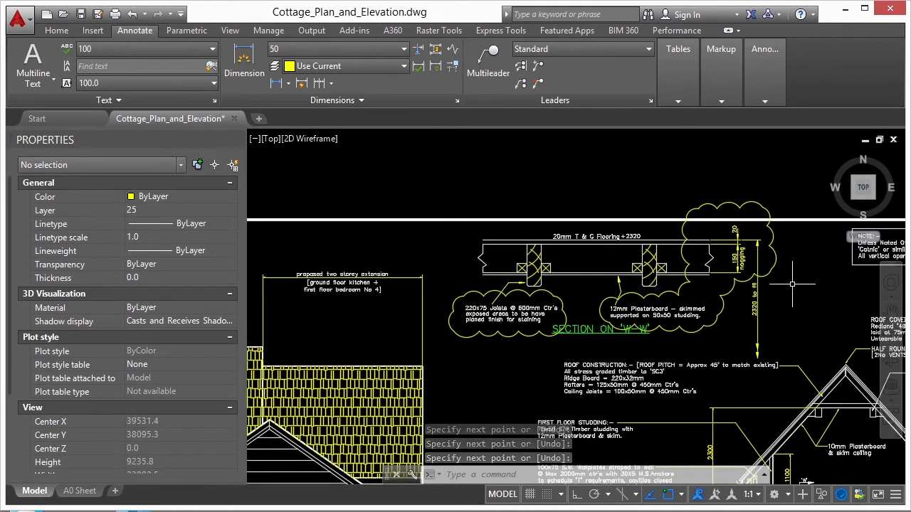
{"action": "left_click", "coordinate": [764, 89]}
{"action": "left_click", "coordinate": [725, 96]}
{"action": "left_click", "coordinate": [772, 149]}
{"action": "left_click", "coordinate": [784, 235]}
{"action": "middle_click_drag", "start_coordinate": [788, 249], "coordinate": [653, 176]}
{"action": "middle_click_drag", "start_coordinate": [682, 257], "coordinate": [393, 247]}
{"action": "scroll", "coordinate": [513, 228], "scroll_direction": "up", "scroll_amount": 3}
{"action": "left_click", "coordinate": [511, 215]}
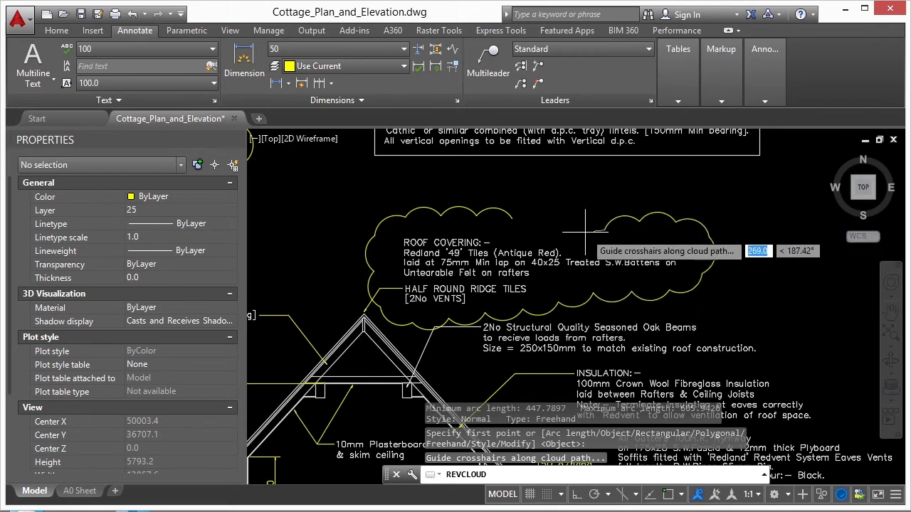
Step: Draw a rectangle around the 'All Gutters 100H.R. Rymway' note beside the eaves
{"action": "scroll", "coordinate": [756, 227], "scroll_direction": "down", "scroll_amount": 4}
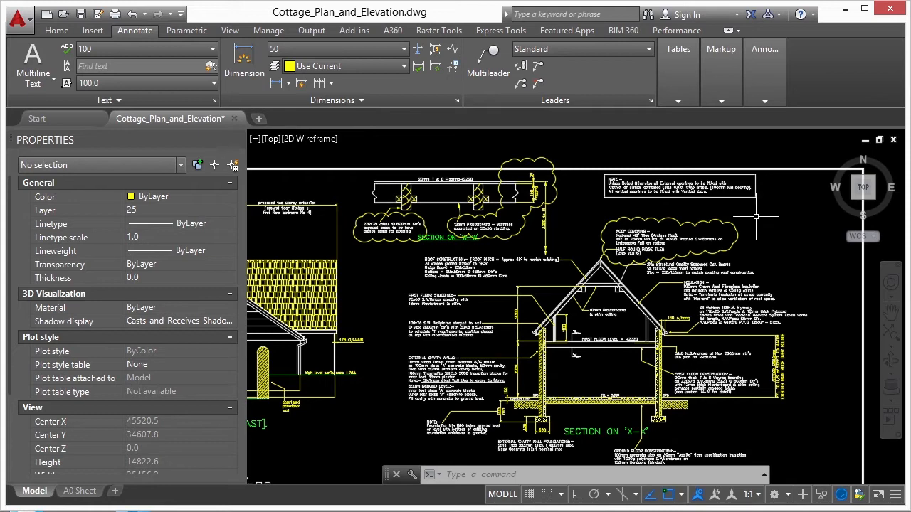
{"action": "key", "text": "Return"}
{"action": "middle_click_drag", "start_coordinate": [787, 239], "coordinate": [616, 284]}
{"action": "scroll", "coordinate": [587, 374], "scroll_direction": "up", "scroll_amount": 3}
{"action": "left_click", "coordinate": [488, 251]}
{"action": "scroll", "coordinate": [484, 250], "scroll_direction": "down", "scroll_amount": 2}
{"action": "scroll", "coordinate": [615, 285], "scroll_direction": "up", "scroll_amount": 2}
{"action": "left_click", "coordinate": [698, 296]}
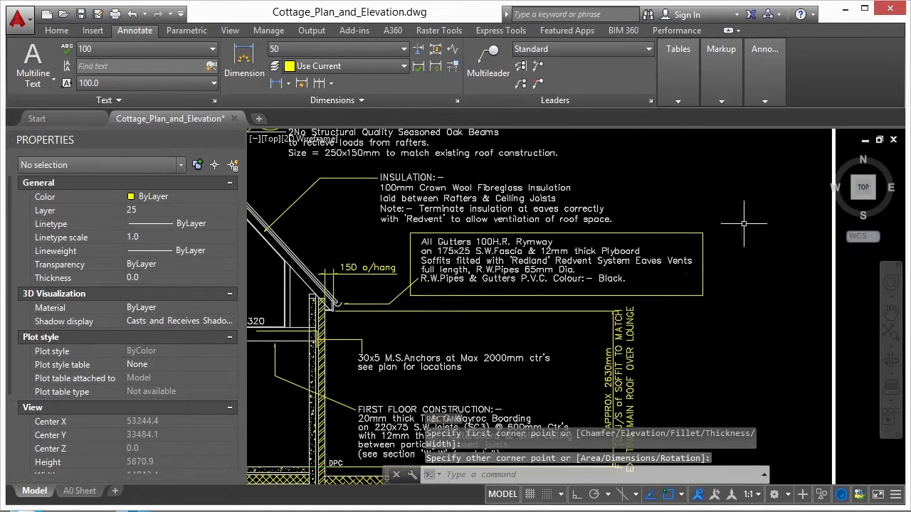
Step: Turn object snap off and draw a closed, stepped polyline around the INSULATION note
{"action": "scroll", "coordinate": [614, 292], "scroll_direction": "down", "scroll_amount": 2}
{"action": "type", "text": "pl"}
{"action": "key", "text": "Return"}
{"action": "scroll", "coordinate": [629, 205], "scroll_direction": "up", "scroll_amount": 4}
{"action": "middle_click_drag", "start_coordinate": [320, 242], "coordinate": [737, 236]}
{"action": "key", "text": "F3"}
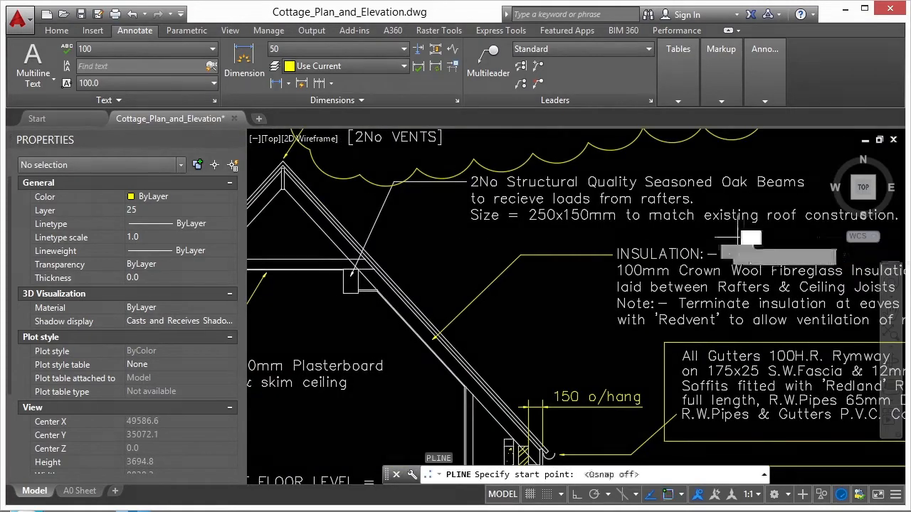
{"action": "left_click", "coordinate": [737, 236]}
{"action": "left_click", "coordinate": [592, 239]}
{"action": "left_click", "coordinate": [597, 333]}
{"action": "middle_click_drag", "start_coordinate": [854, 330], "coordinate": [579, 310]}
{"action": "left_click", "coordinate": [737, 310]}
{"action": "left_click", "coordinate": [733, 260]}
{"action": "left_click", "coordinate": [665, 261]}
{"action": "left_click", "coordinate": [665, 235]}
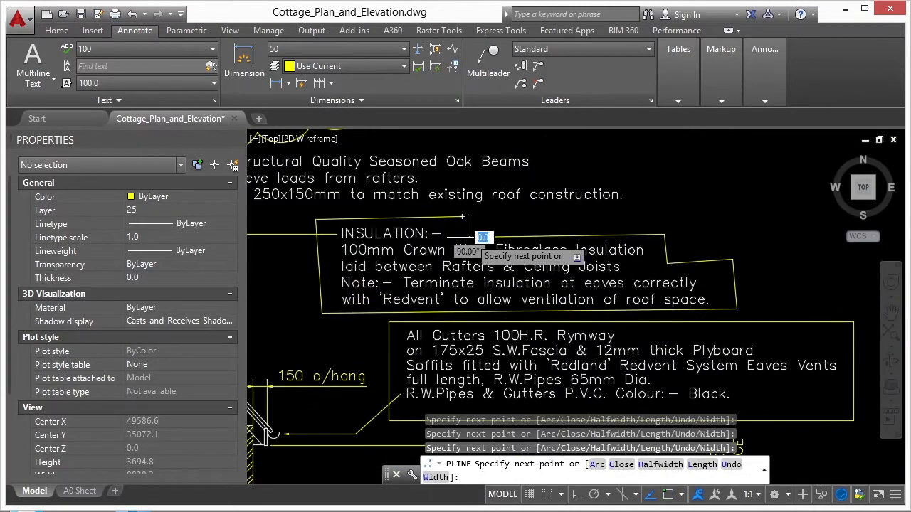
{"action": "left_click", "coordinate": [469, 235]}
{"action": "type", "text": "cl"}
{"action": "key", "text": "Return"}
Step: Convert the polyline around the INSULATION note into a revision cloud with the arc direction reversed
{"action": "left_click", "coordinate": [723, 100]}
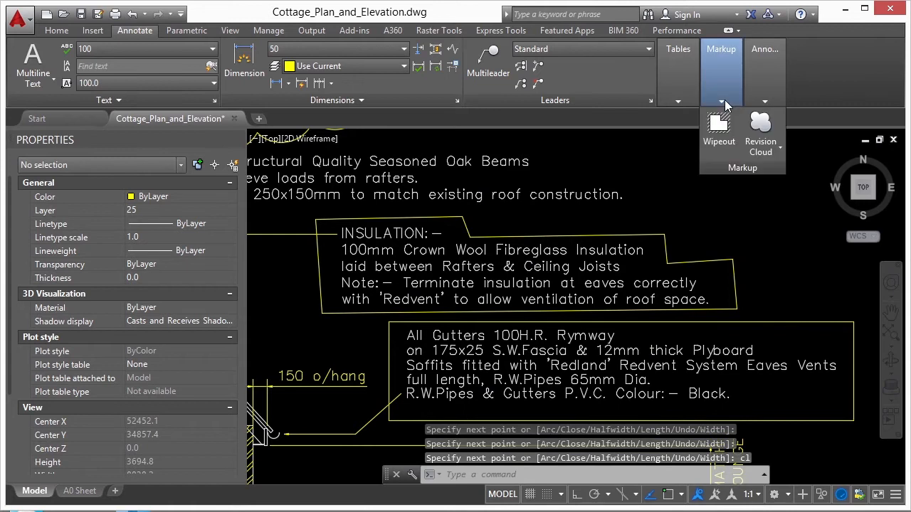
{"action": "left_click", "coordinate": [761, 128]}
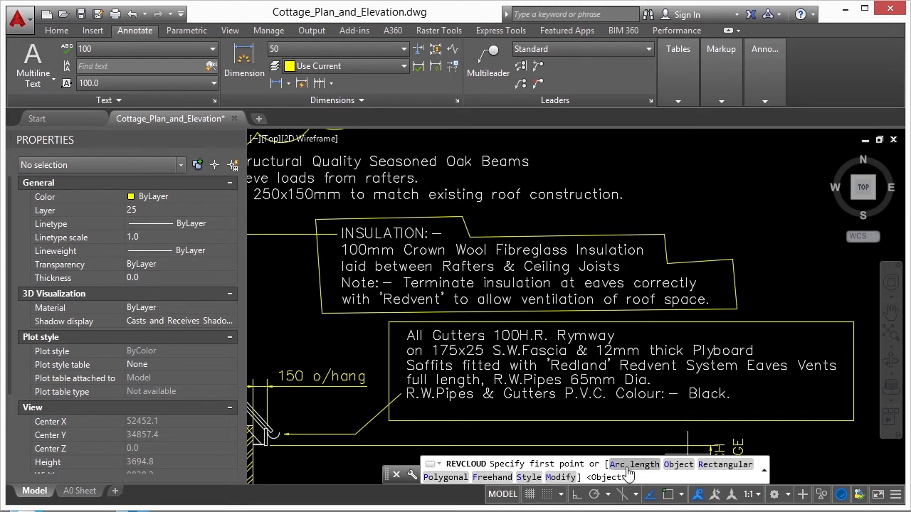
{"action": "left_click", "coordinate": [678, 464]}
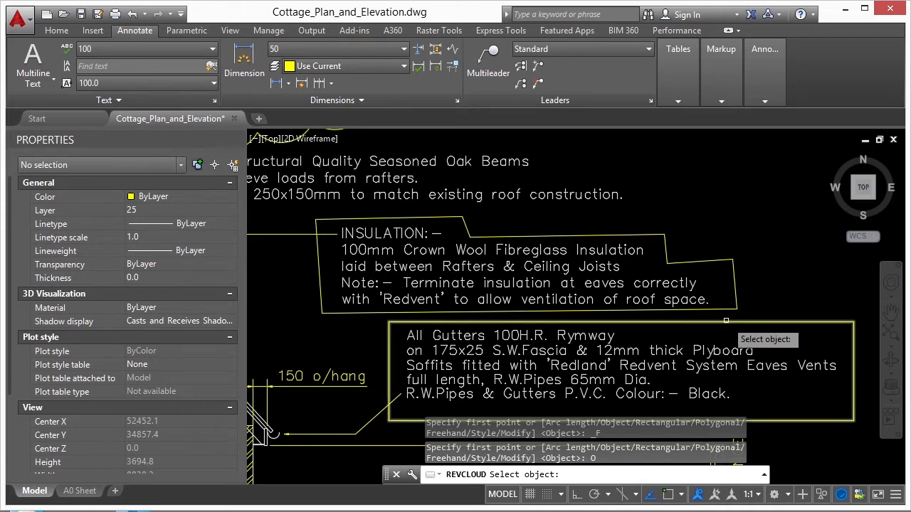
{"action": "left_click", "coordinate": [714, 262]}
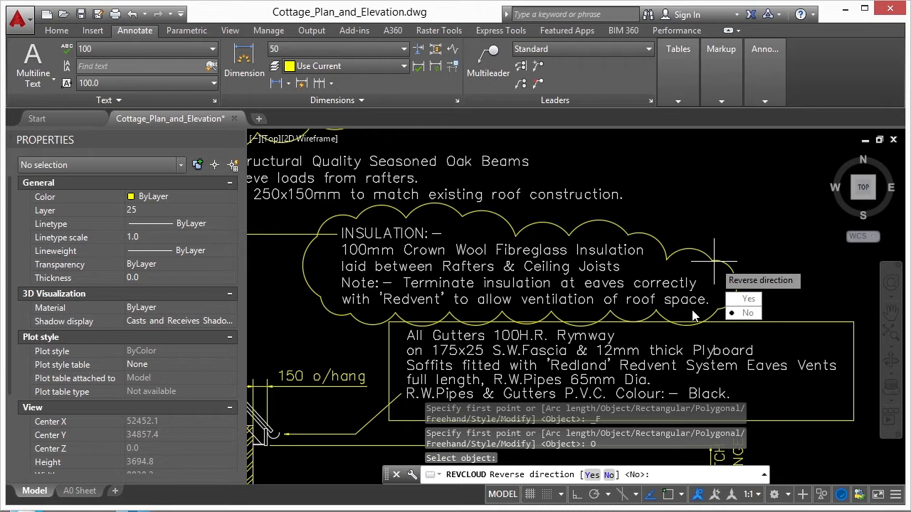
{"action": "left_click", "coordinate": [748, 299]}
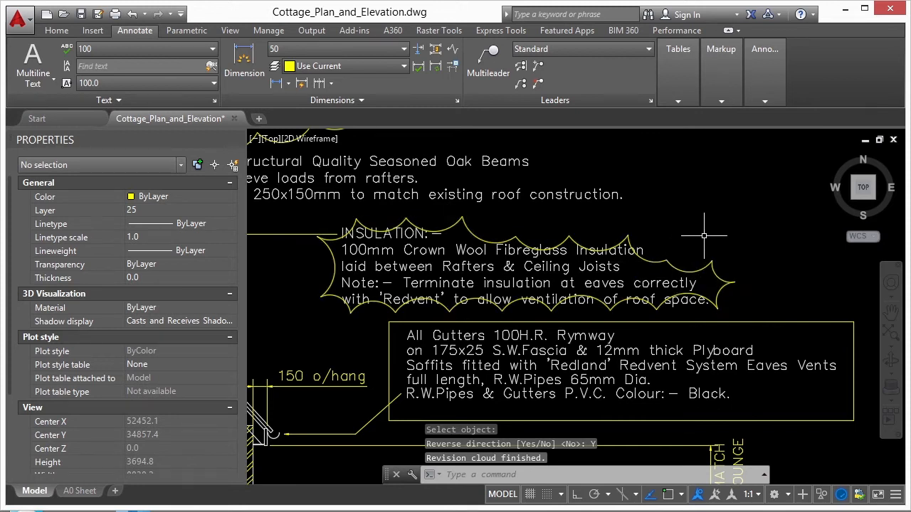
Step: Draw a diagonal line in the empty area, running from beside the oak beams note down past the gutters note
{"action": "left_click", "coordinate": [726, 99]}
{"action": "scroll", "coordinate": [498, 270], "scroll_direction": "down", "scroll_amount": 2}
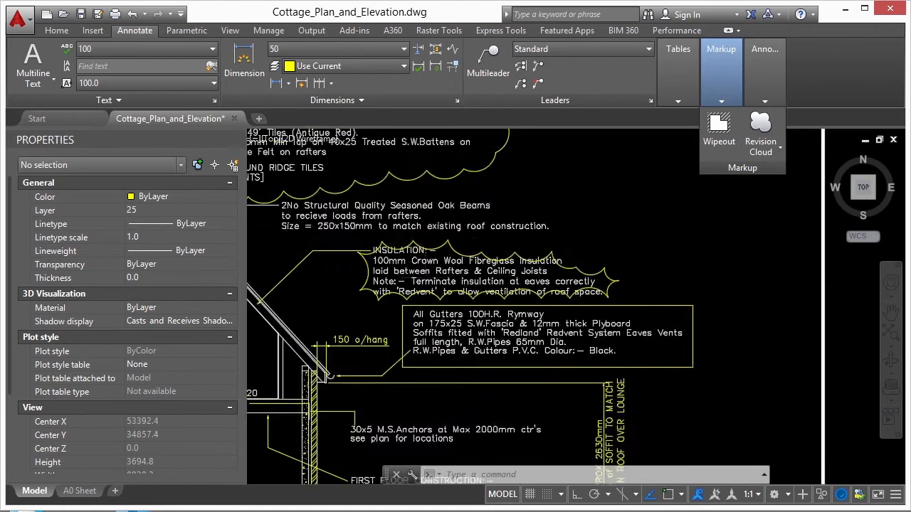
{"action": "type", "text": "l"}
{"action": "key", "text": "Return"}
{"action": "left_click", "coordinate": [556, 163]}
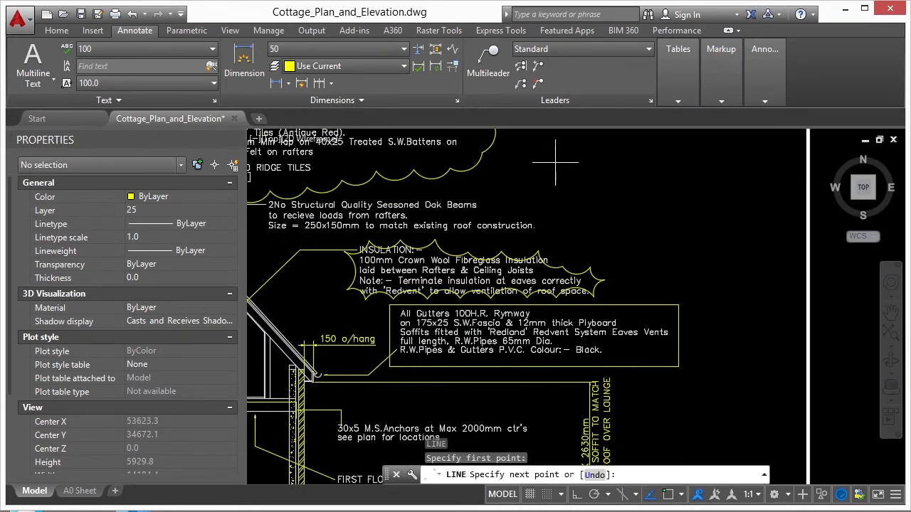
{"action": "left_click", "coordinate": [741, 311]}
{"action": "key", "text": "Return"}
Step: Convert the diagonal line beside the notes into a revision cloud without reversing the arc direction
{"action": "left_click", "coordinate": [724, 103]}
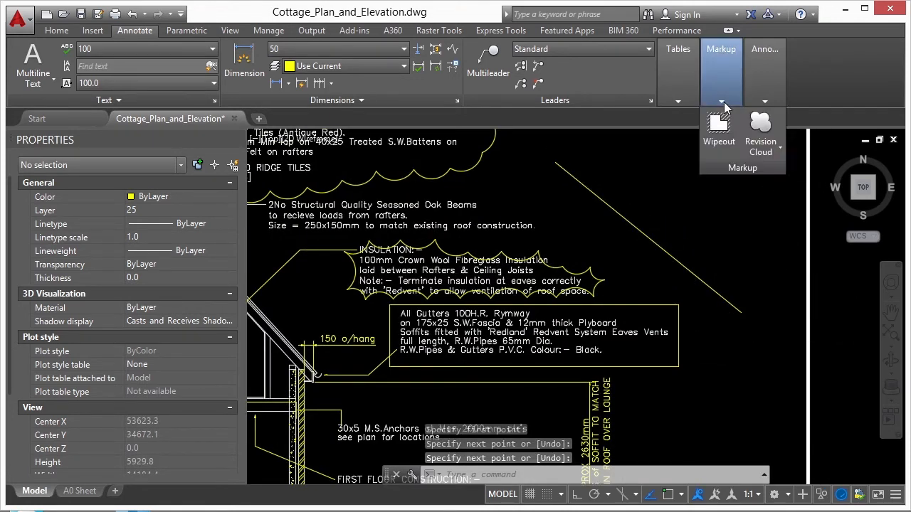
{"action": "left_click", "coordinate": [754, 124]}
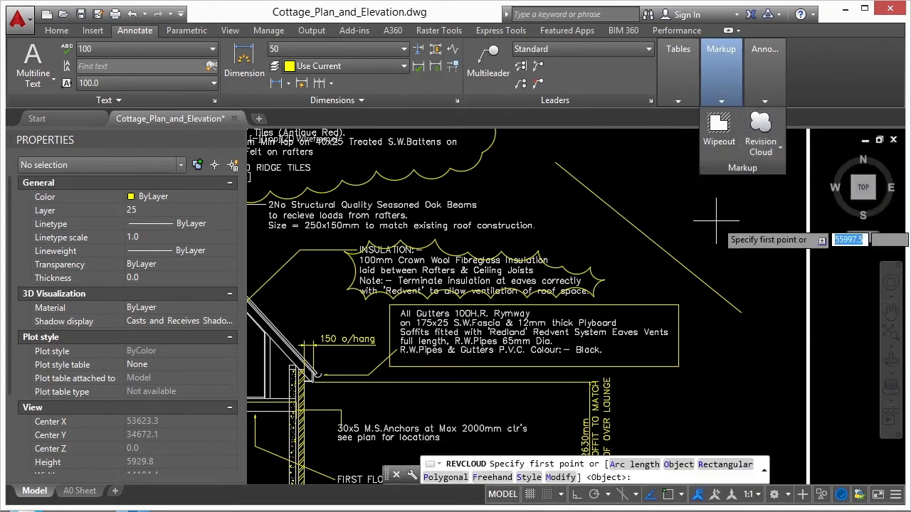
{"action": "left_click", "coordinate": [661, 248]}
{"action": "key", "text": "Return"}
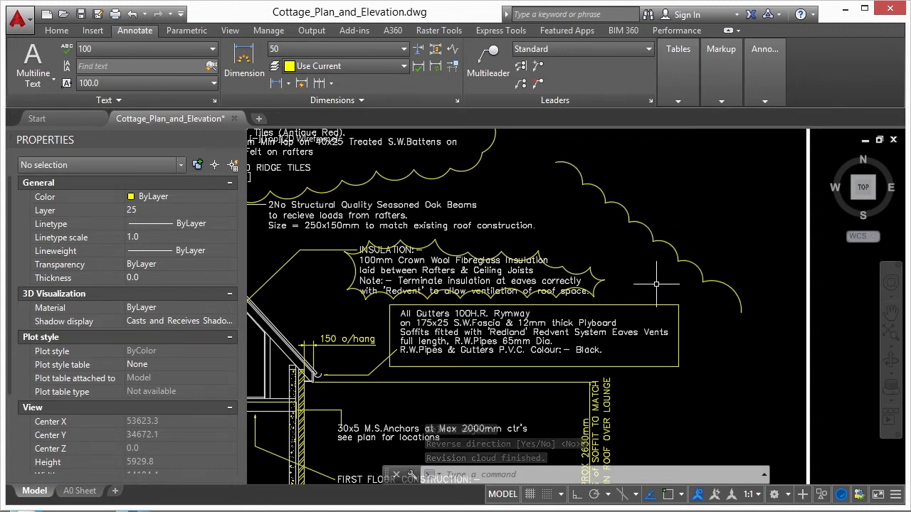
Step: Erase the diagonal cloud, the INSULATION cloud, the rectangle around the gutters note and the cloud around the ROOF COVERING note
{"action": "scroll", "coordinate": [656, 284], "scroll_direction": "down", "scroll_amount": 2}
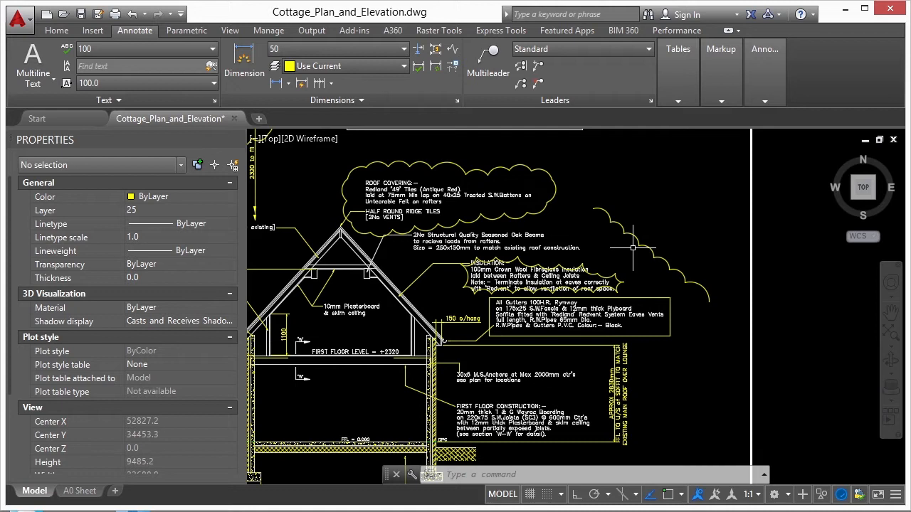
{"action": "type", "text": "e"}
{"action": "key", "text": "Return"}
{"action": "left_click", "coordinate": [636, 228]}
{"action": "left_click", "coordinate": [616, 274]}
{"action": "left_click", "coordinate": [642, 297]}
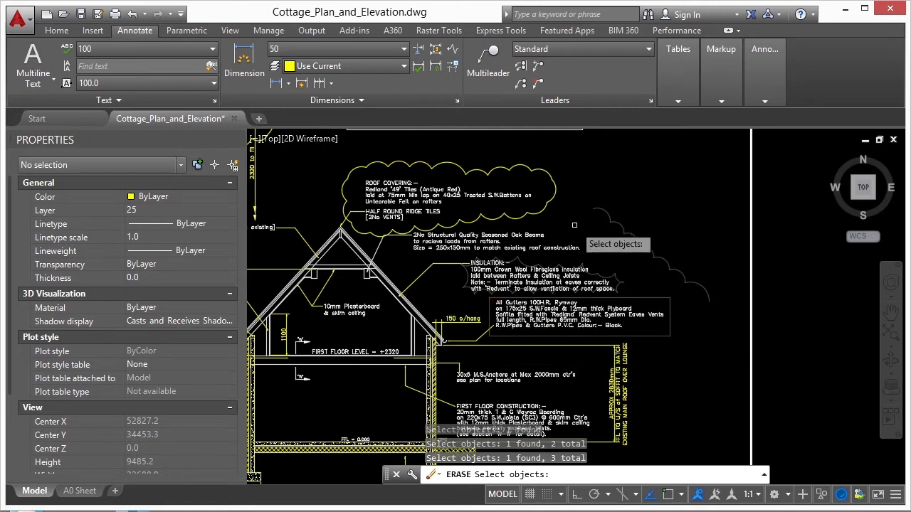
{"action": "left_click", "coordinate": [549, 207]}
Step: Stretch the lower-left corner of the revision cloud around the 220x75 Joists note downwards, well below the note
{"action": "mouse_move", "coordinate": [523, 200]}
{"action": "middle_mouse_down"}
{"action": "mouse_move", "coordinate": [664, 223]}
{"action": "mouse_move", "coordinate": [692, 241]}
{"action": "middle_mouse_up"}
{"action": "middle_click_drag", "start_coordinate": [459, 217], "coordinate": [691, 271]}
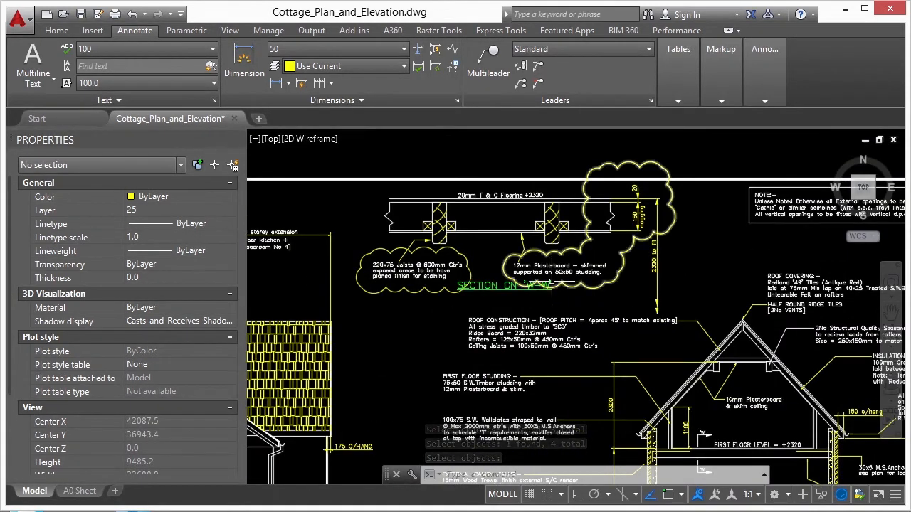
{"action": "left_click", "coordinate": [407, 292]}
{"action": "scroll", "coordinate": [369, 270], "scroll_direction": "up", "scroll_amount": 6}
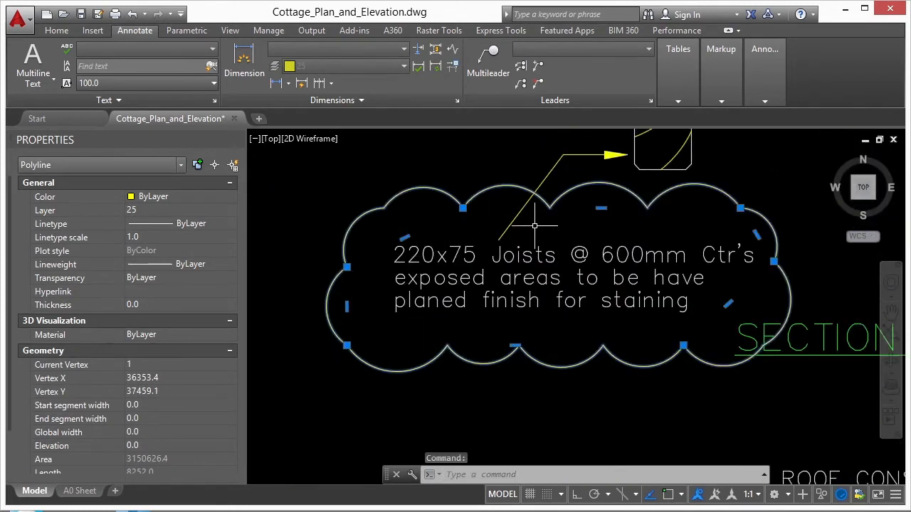
{"action": "left_click", "coordinate": [346, 267]}
{"action": "scroll", "coordinate": [311, 251], "scroll_direction": "down", "scroll_amount": 2}
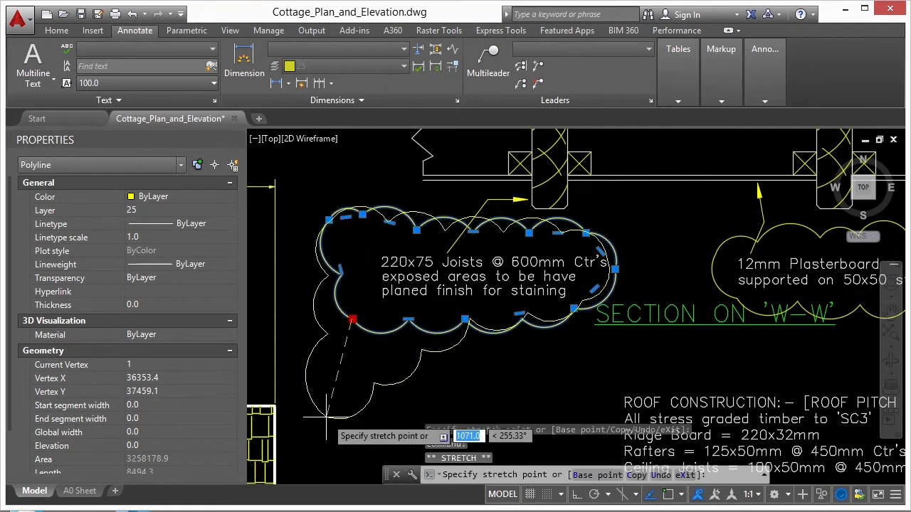
{"action": "middle_click_drag", "start_coordinate": [414, 379], "coordinate": [433, 281]}
Step: Add a vertex at the lower end of the joists note's cloud and stretch the neighbouring vertex down to round out the lobe
{"action": "mouse_move", "coordinate": [369, 301]}
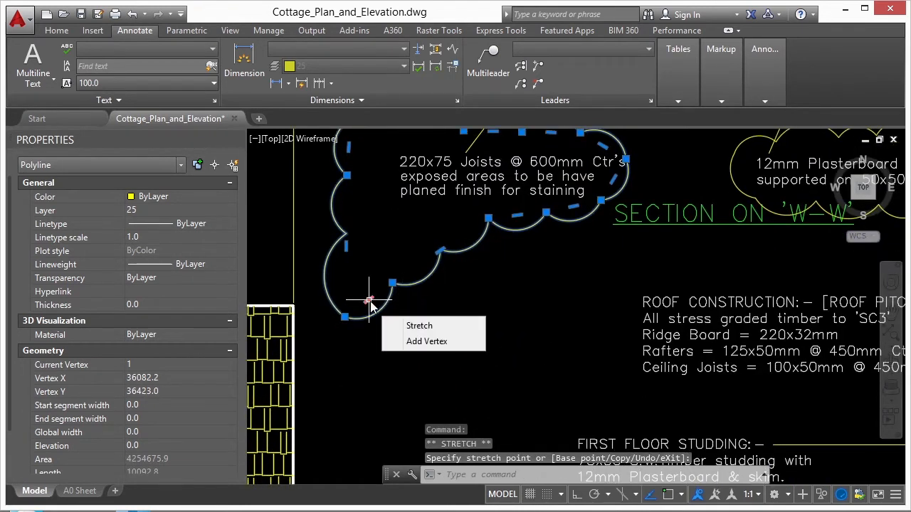
{"action": "left_click", "coordinate": [425, 341]}
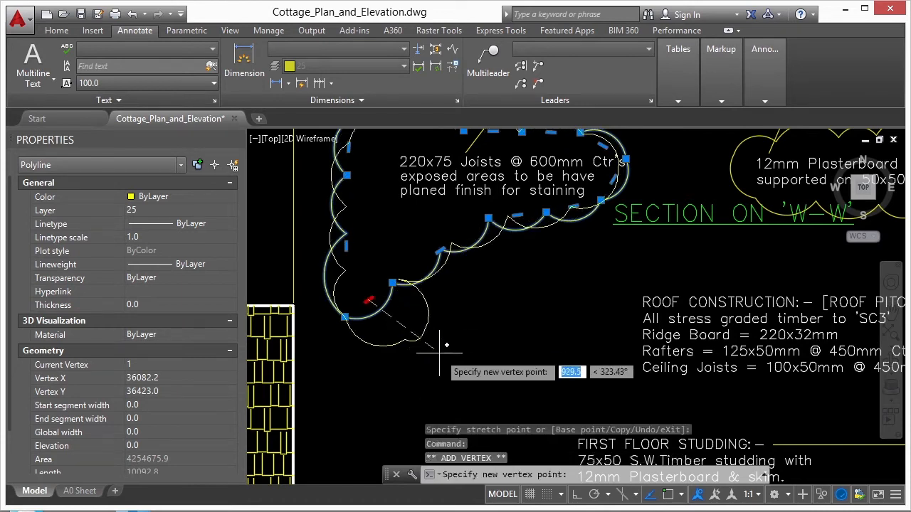
{"action": "left_click", "coordinate": [462, 325]}
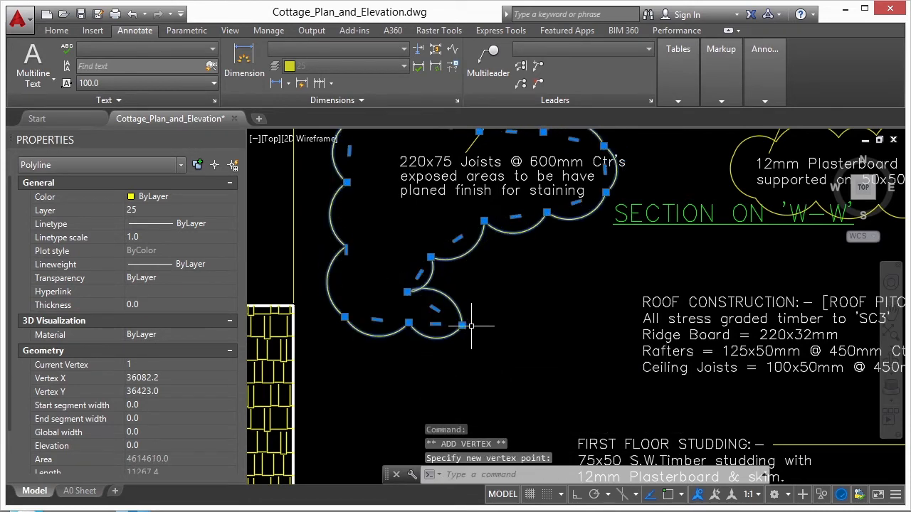
{"action": "left_click", "coordinate": [409, 323]}
{"action": "left_click", "coordinate": [394, 355]}
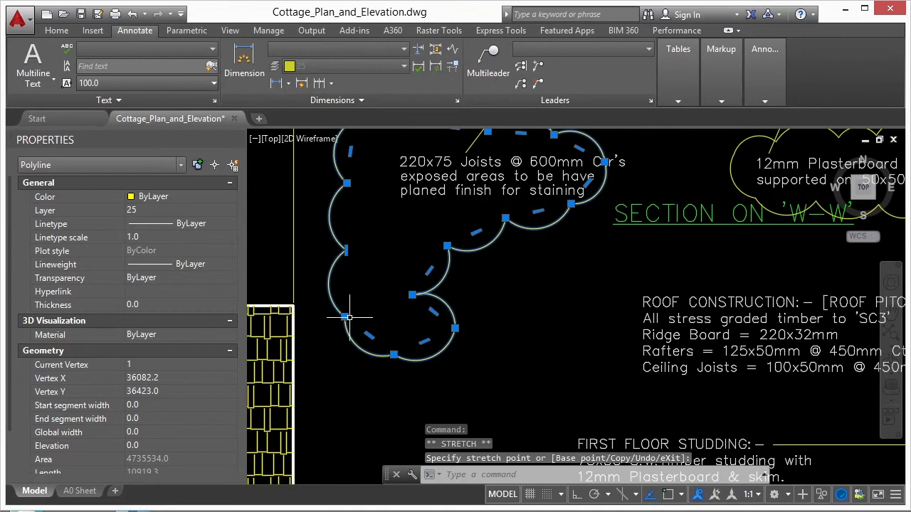
{"action": "key", "text": "Escape"}
Step: Draw a polygonal revision cloud in the Calligraphy arc style around the ROOF CONSTRUCTION note
{"action": "scroll", "coordinate": [398, 306], "scroll_direction": "down", "scroll_amount": 4}
{"action": "scroll", "coordinate": [520, 337], "scroll_direction": "up", "scroll_amount": 4}
{"action": "left_click", "coordinate": [721, 53]}
{"action": "left_click", "coordinate": [779, 147]}
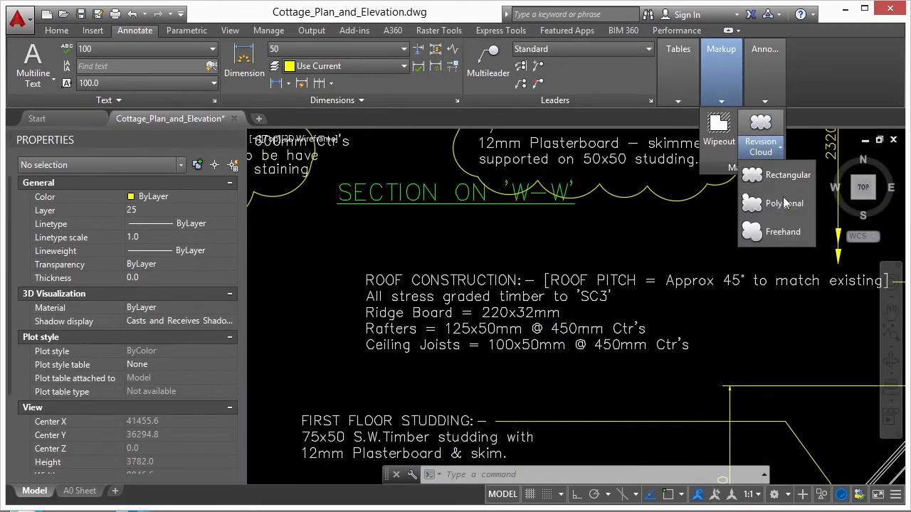
{"action": "left_click", "coordinate": [784, 203]}
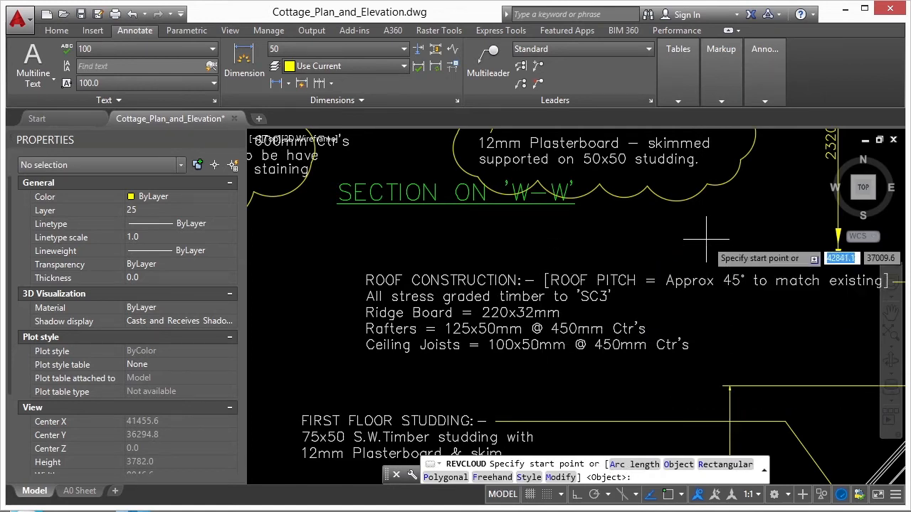
{"action": "left_click", "coordinate": [536, 477]}
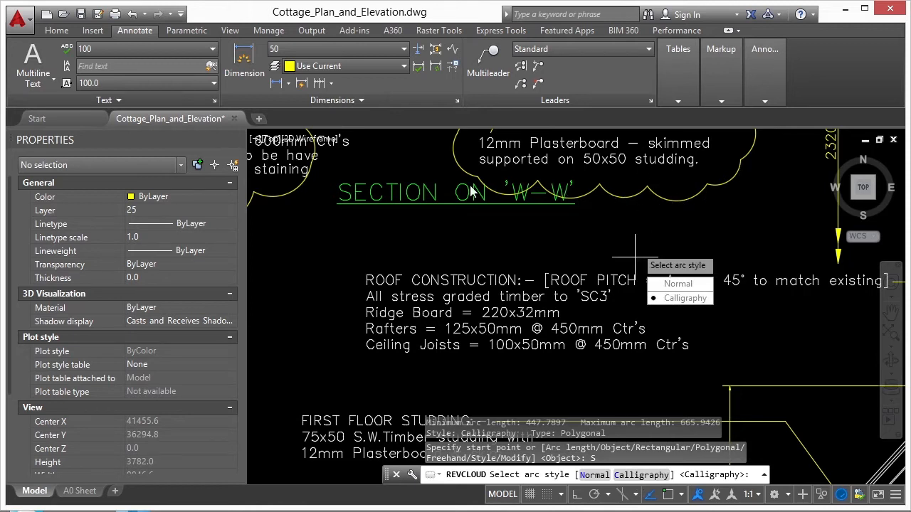
{"action": "left_click", "coordinate": [676, 299]}
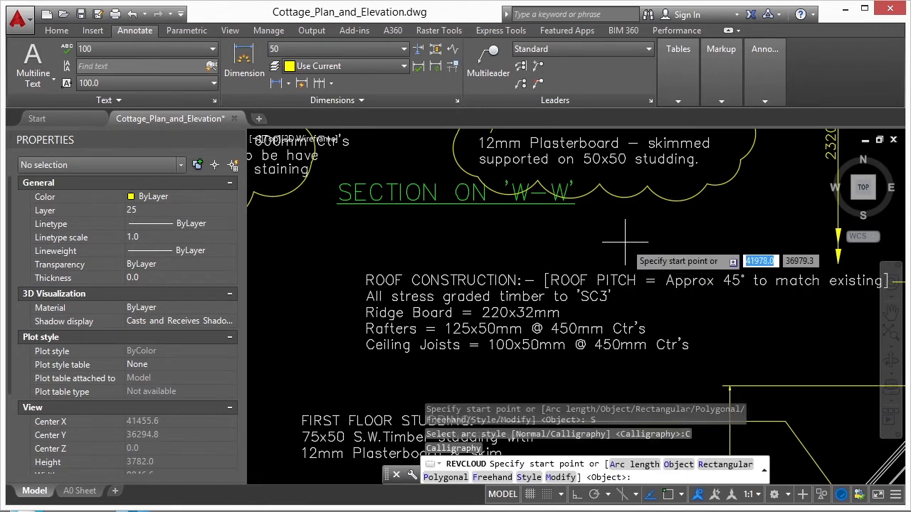
{"action": "left_click", "coordinate": [557, 239]}
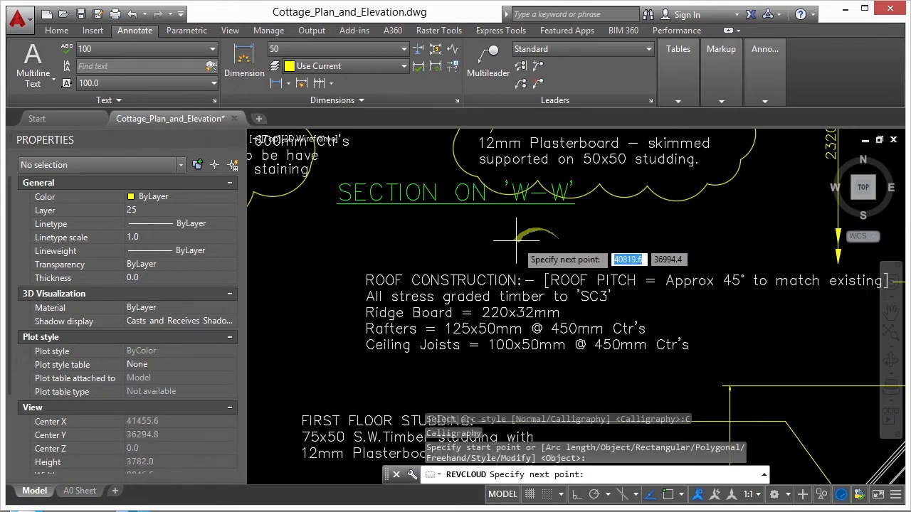
{"action": "scroll", "coordinate": [420, 246], "scroll_direction": "down", "scroll_amount": 2}
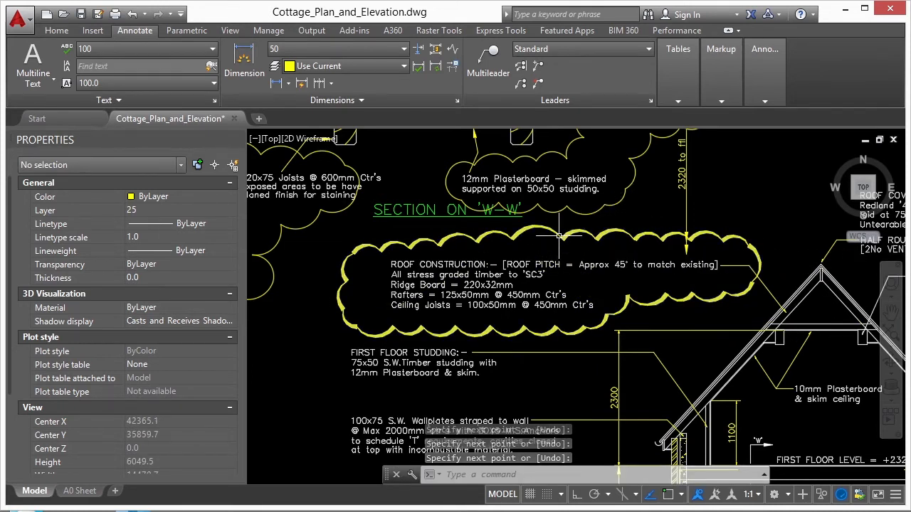
Step: Inspect the arcs of the calligraphy cloud around the ROOF CONSTRUCTION note and select it to view its grips
{"action": "scroll", "coordinate": [534, 225], "scroll_direction": "up", "scroll_amount": 2}
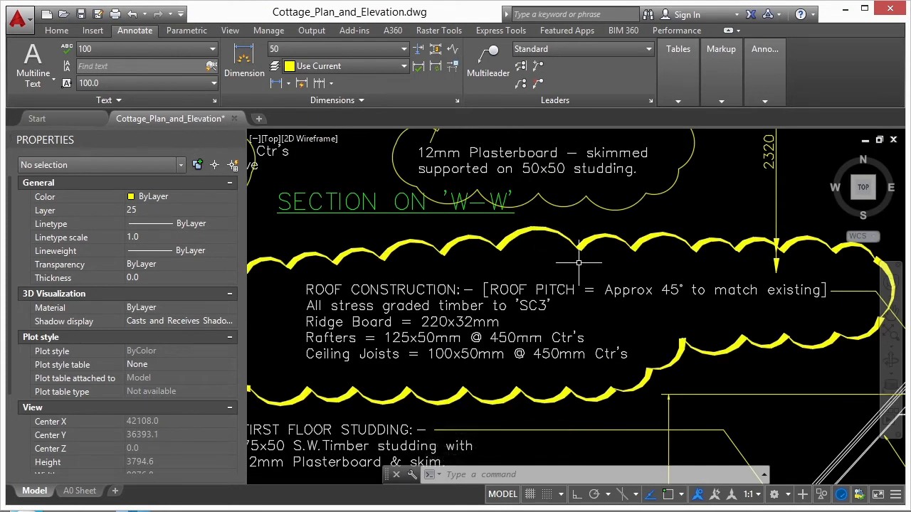
{"action": "scroll", "coordinate": [590, 278], "scroll_direction": "down", "scroll_amount": 3}
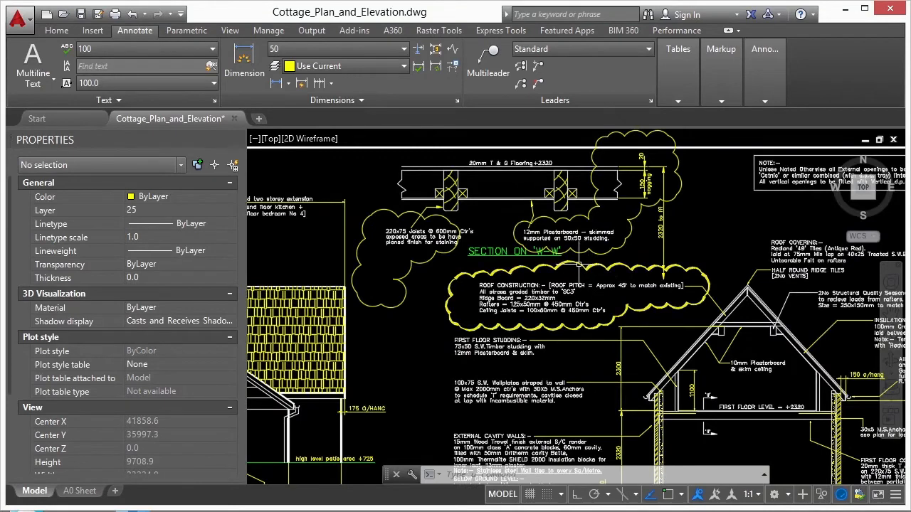
{"action": "left_click", "coordinate": [573, 265]}
{"action": "key", "text": "Escape"}
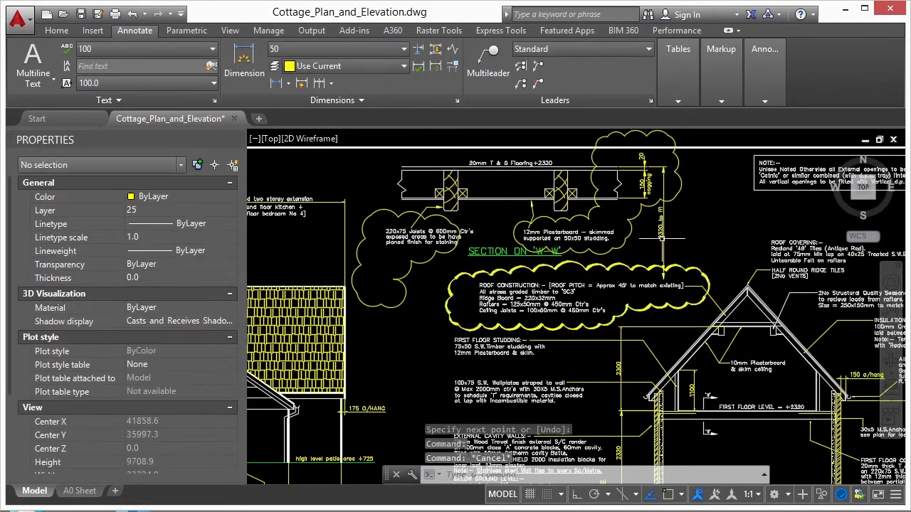
{"action": "left_click", "coordinate": [603, 264]}
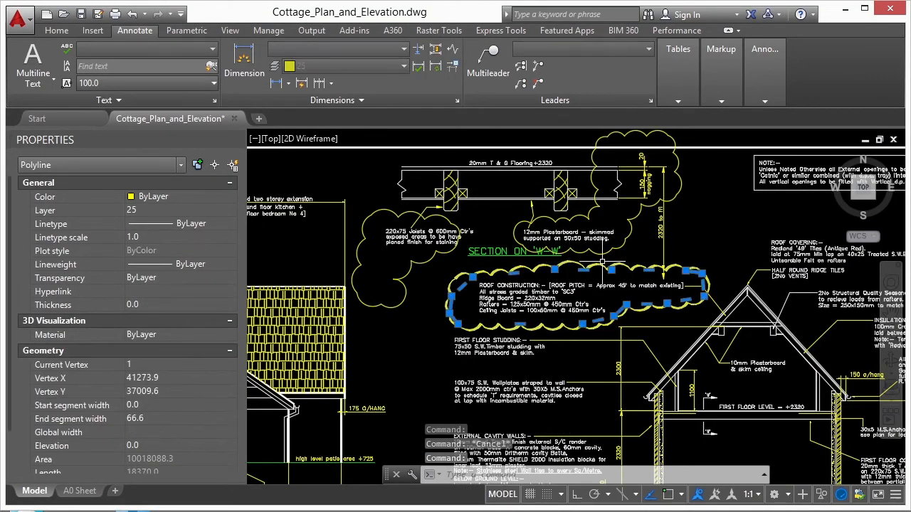
{"action": "key", "text": "Escape"}
Step: Modify the joists note's revision cloud by drawing a new boundary from its lower lobe down and back up to its left edge
{"action": "left_click", "coordinate": [722, 100]}
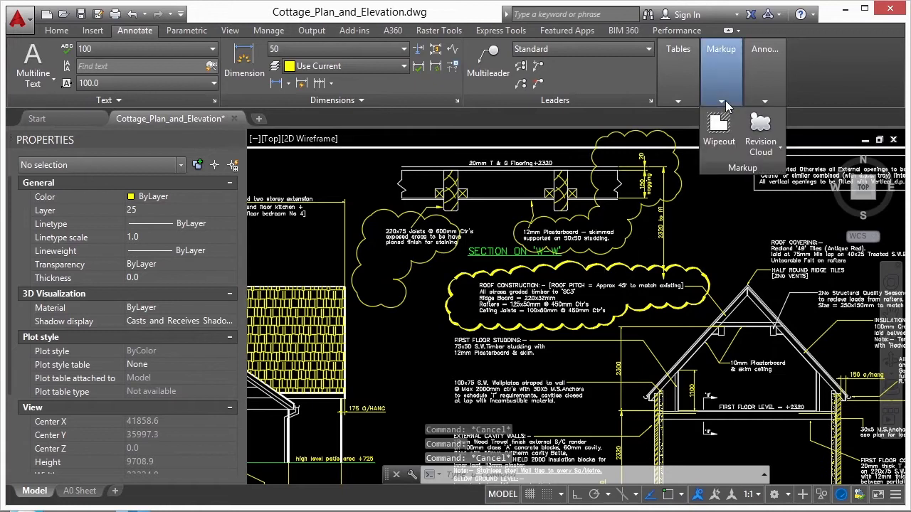
{"action": "left_click", "coordinate": [758, 127]}
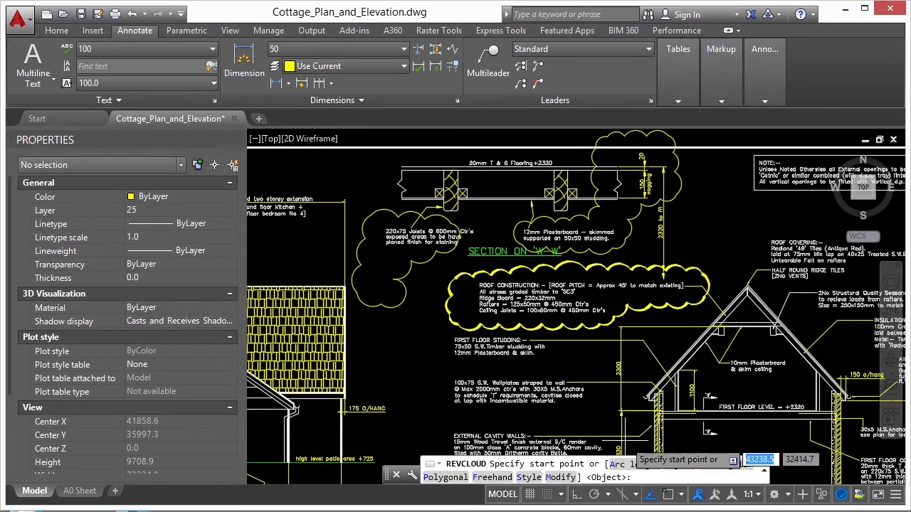
{"action": "left_click", "coordinate": [560, 477]}
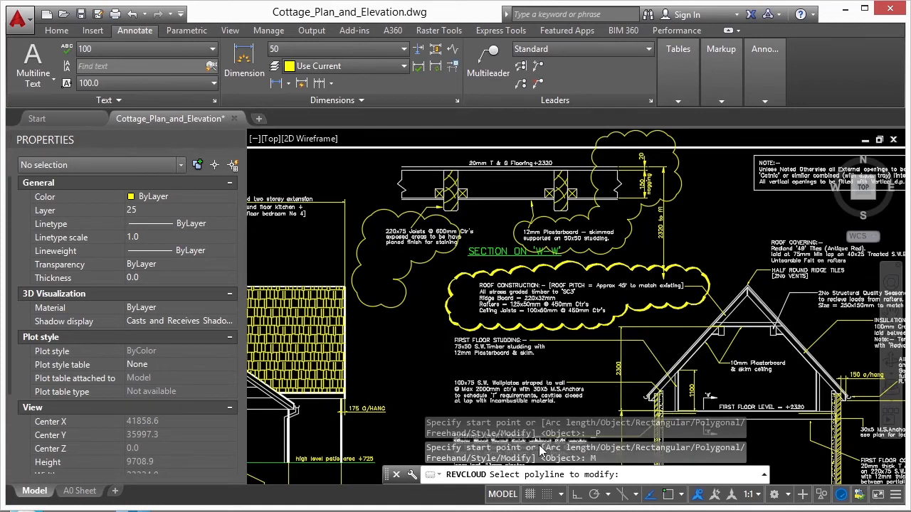
{"action": "left_click", "coordinate": [450, 297]}
{"action": "scroll", "coordinate": [395, 291], "scroll_direction": "up", "scroll_amount": 5}
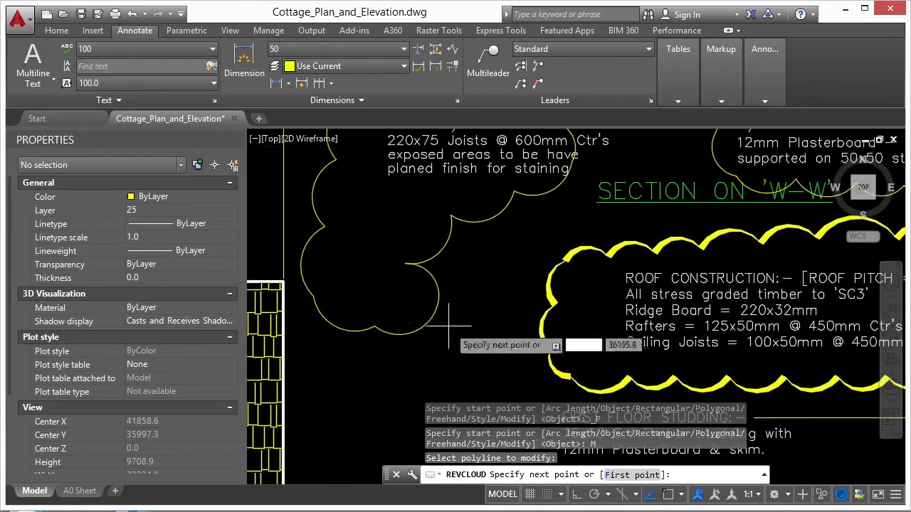
{"action": "scroll", "coordinate": [491, 299], "scroll_direction": "down", "scroll_amount": 5}
{"action": "left_click", "coordinate": [496, 324]}
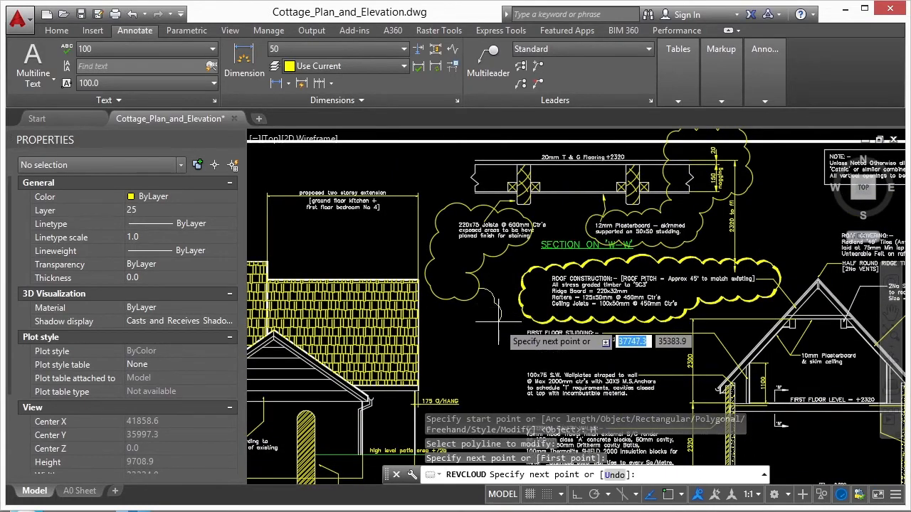
{"action": "left_click", "coordinate": [486, 349]}
{"action": "left_click", "coordinate": [495, 376]}
{"action": "left_click", "coordinate": [442, 366]}
{"action": "left_click", "coordinate": [434, 328]}
{"action": "scroll", "coordinate": [427, 302], "scroll_direction": "up", "scroll_amount": 3}
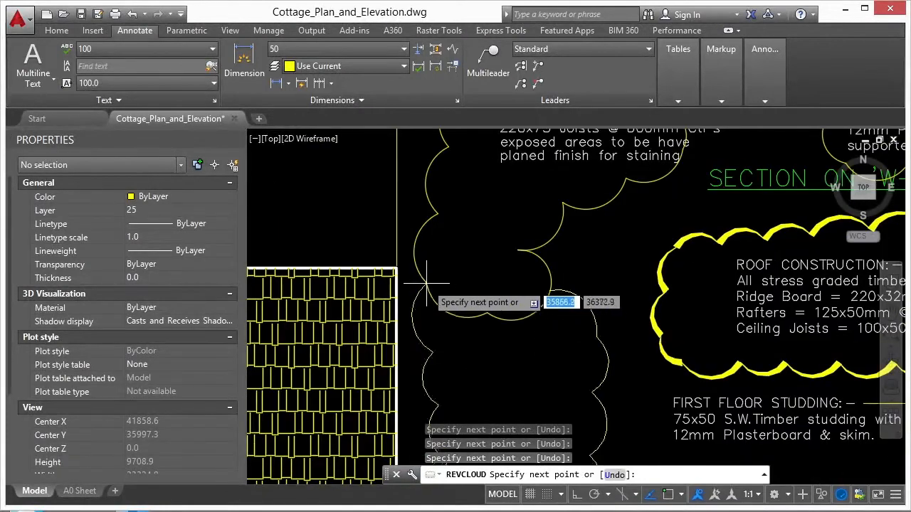
{"action": "scroll", "coordinate": [427, 302], "scroll_direction": "down", "scroll_amount": 1}
{"action": "scroll", "coordinate": [471, 262], "scroll_direction": "down", "scroll_amount": 2}
{"action": "scroll", "coordinate": [462, 269], "scroll_direction": "up", "scroll_amount": 2}
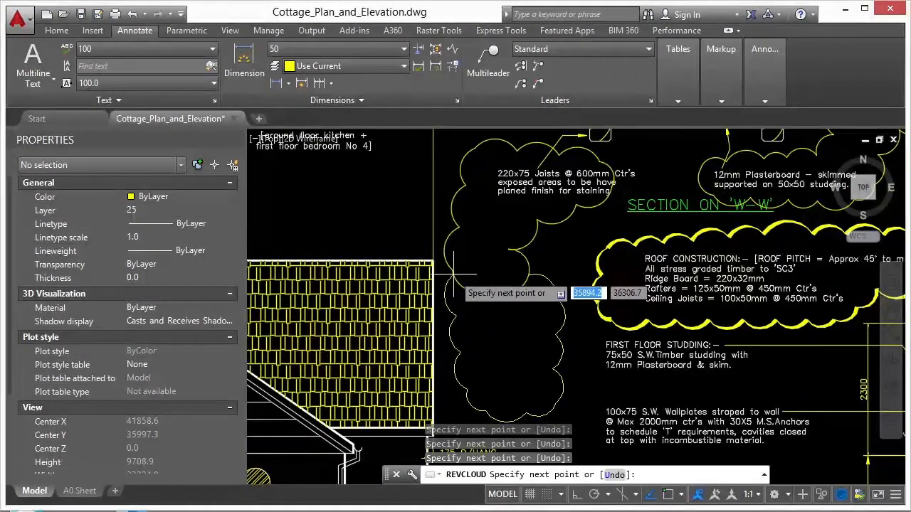
{"action": "left_click", "coordinate": [453, 273]}
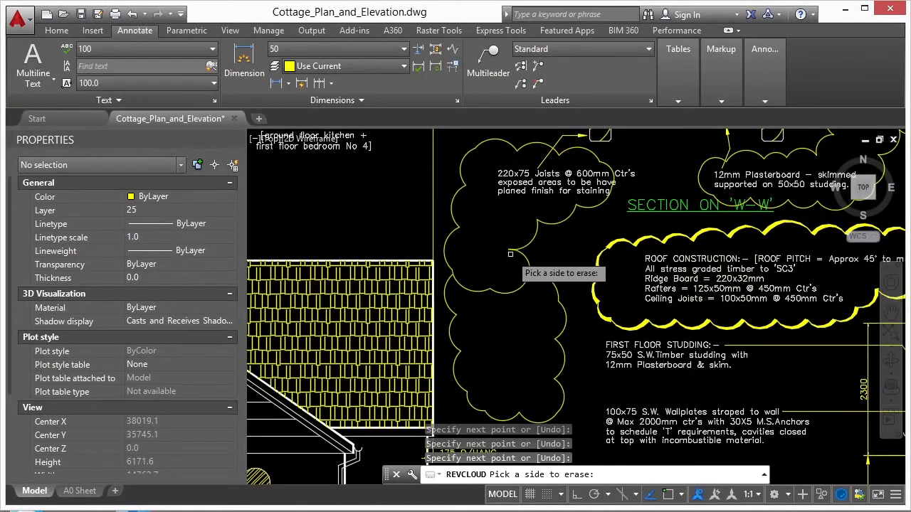
Step: Erase the old dividing side between the joists cloud and its new extension, keeping the arc direction, and check the merged outline
{"action": "left_click", "coordinate": [498, 298]}
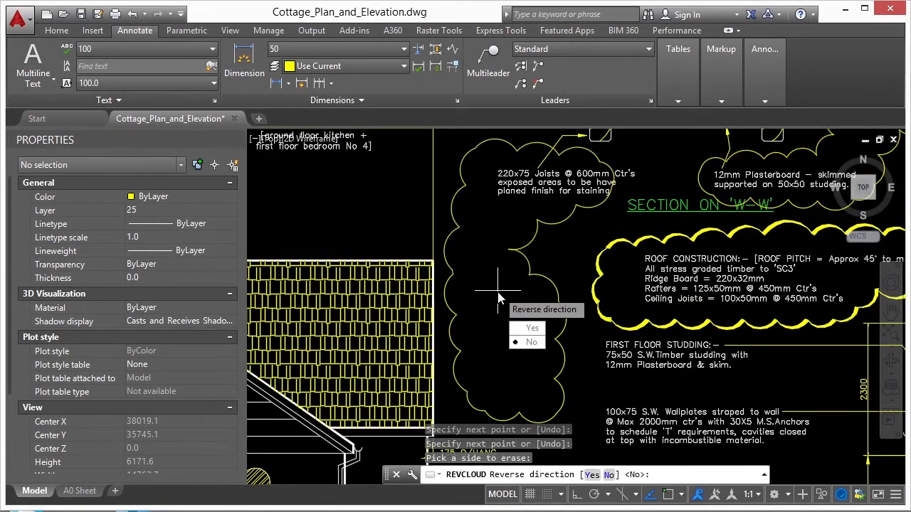
{"action": "left_click", "coordinate": [530, 343]}
{"action": "left_click", "coordinate": [537, 282]}
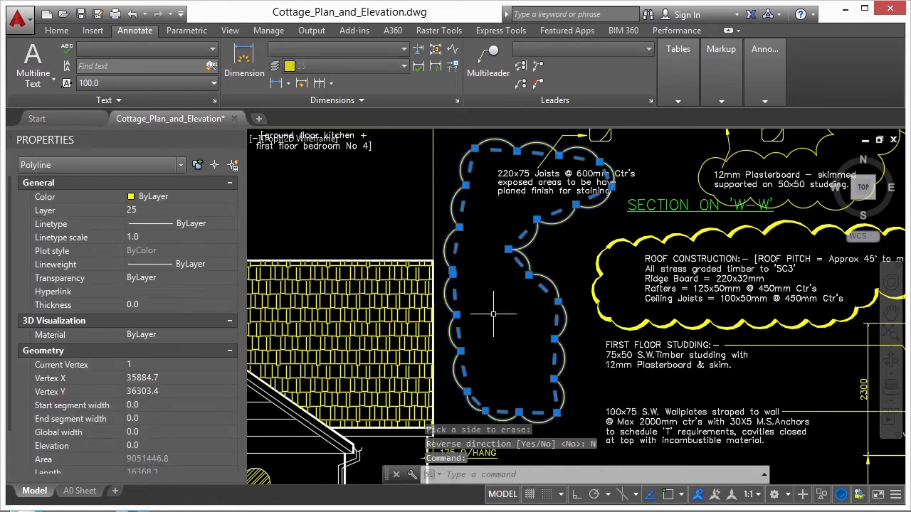
{"action": "key", "text": "Escape"}
{"action": "scroll", "coordinate": [390, 296], "scroll_direction": "down", "scroll_amount": 2}
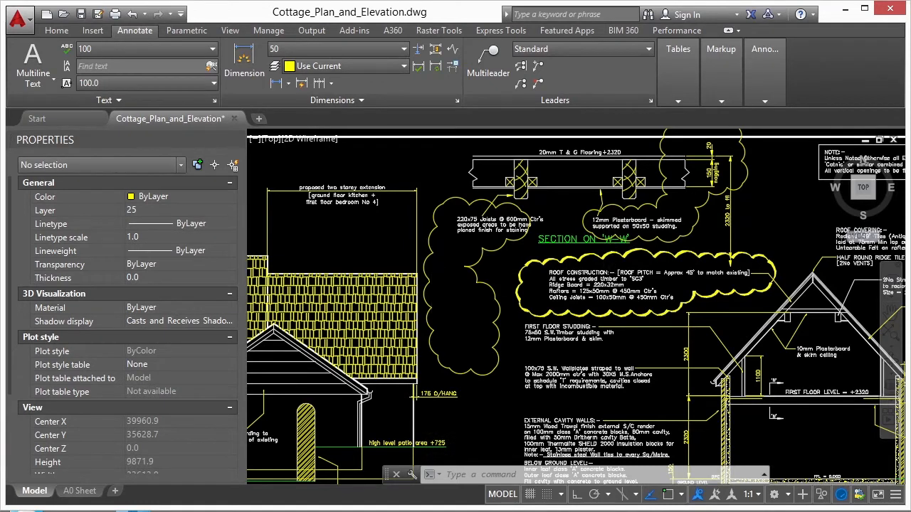
{"action": "scroll", "coordinate": [427, 293], "scroll_direction": "down", "scroll_amount": 2}
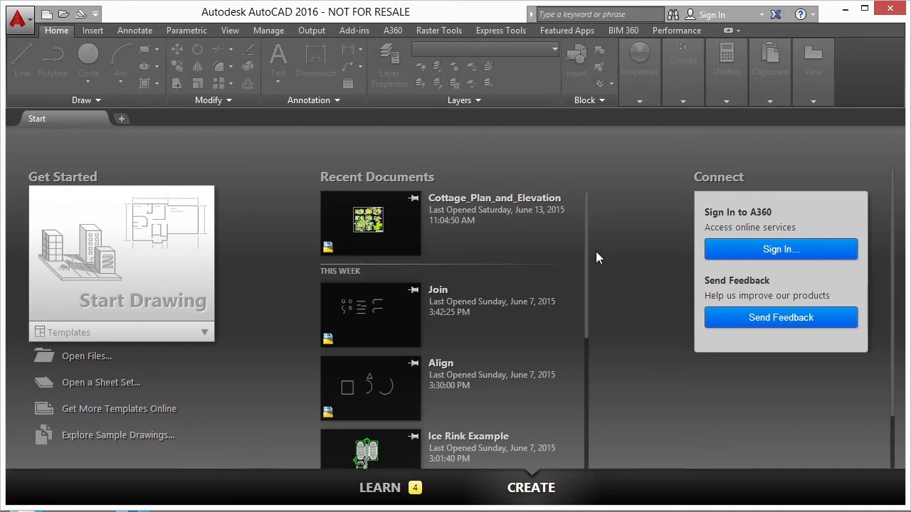
Step: Open the recent drawing Cottage_Plan_and_Elevation
{"action": "left_click", "coordinate": [499, 206]}
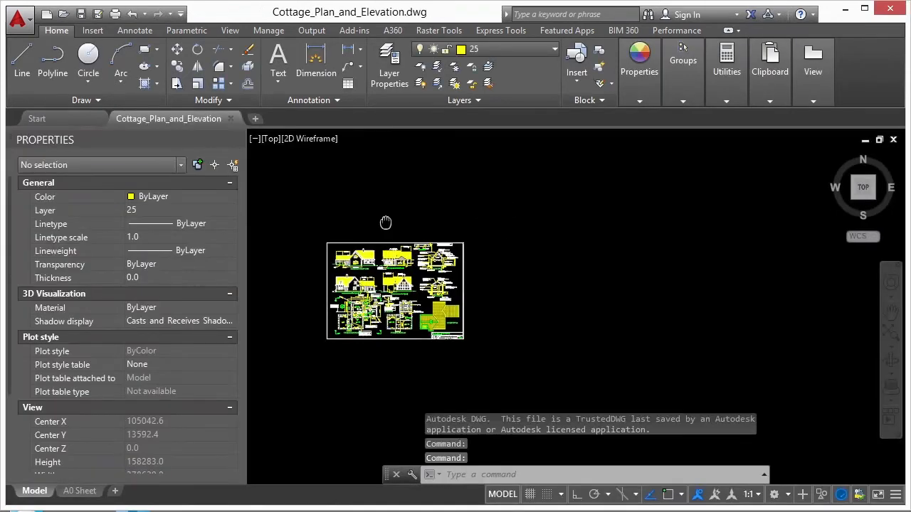
{"action": "middle_click_drag", "start_coordinate": [385, 223], "coordinate": [457, 221]}
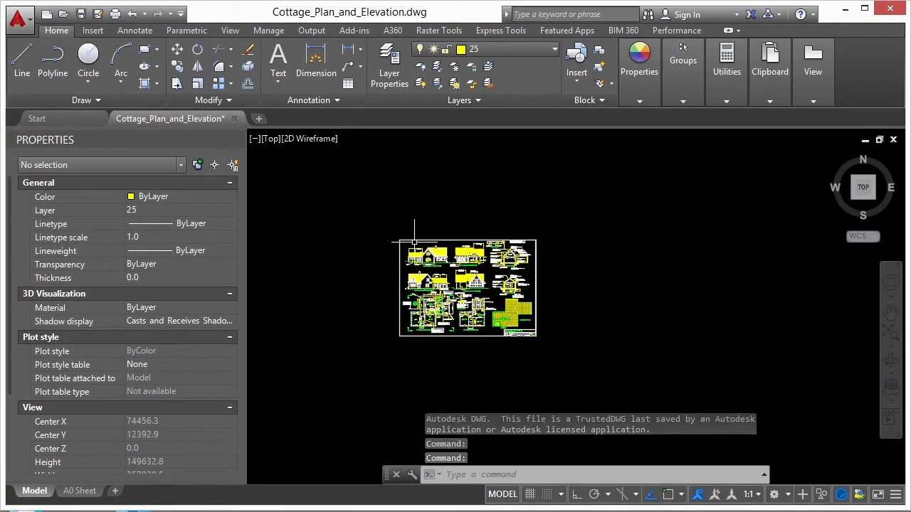
{"action": "type", "text": "q"}
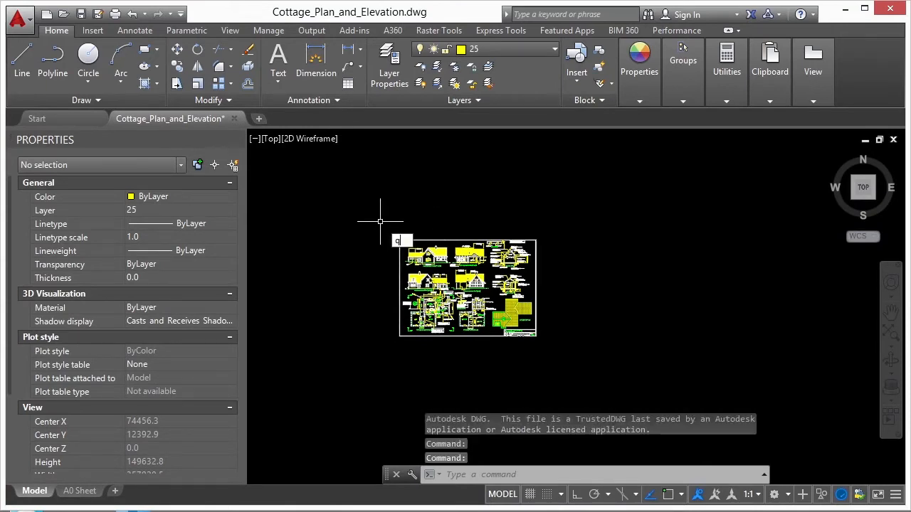
{"action": "type", "text": "se"}
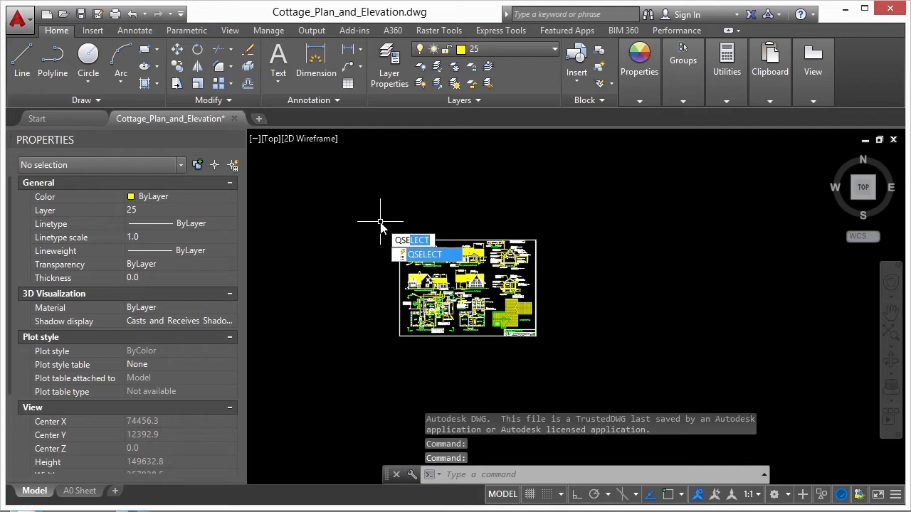
{"action": "key", "text": "Return"}
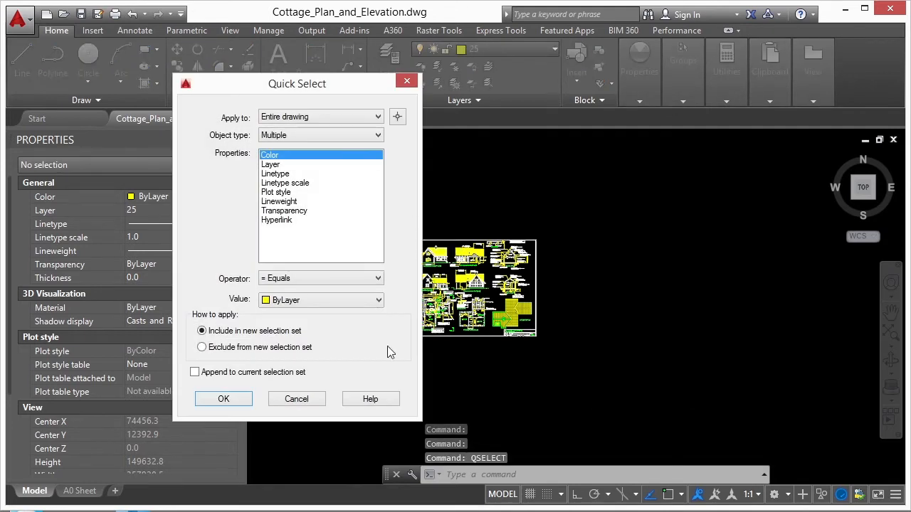
{"action": "left_click", "coordinate": [296, 399]}
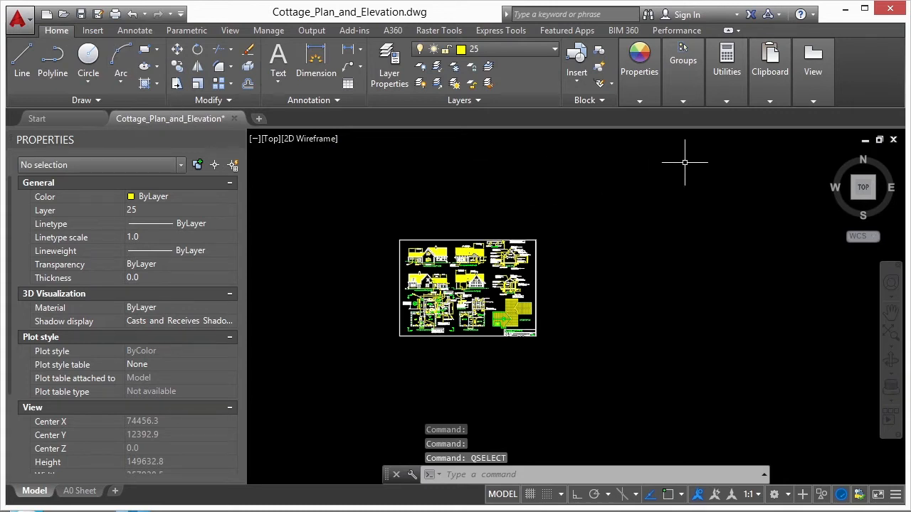
{"action": "left_click", "coordinate": [724, 99]}
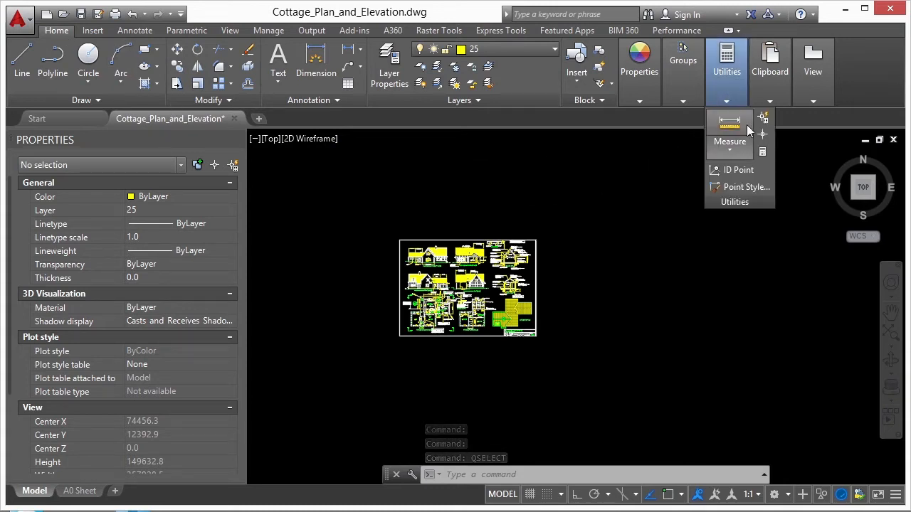
{"action": "left_click", "coordinate": [763, 119]}
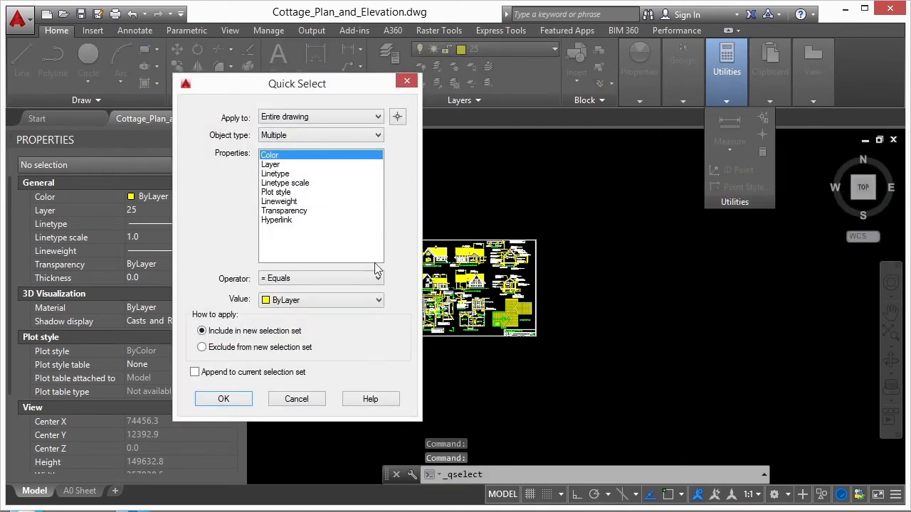
{"action": "left_click", "coordinate": [296, 399]}
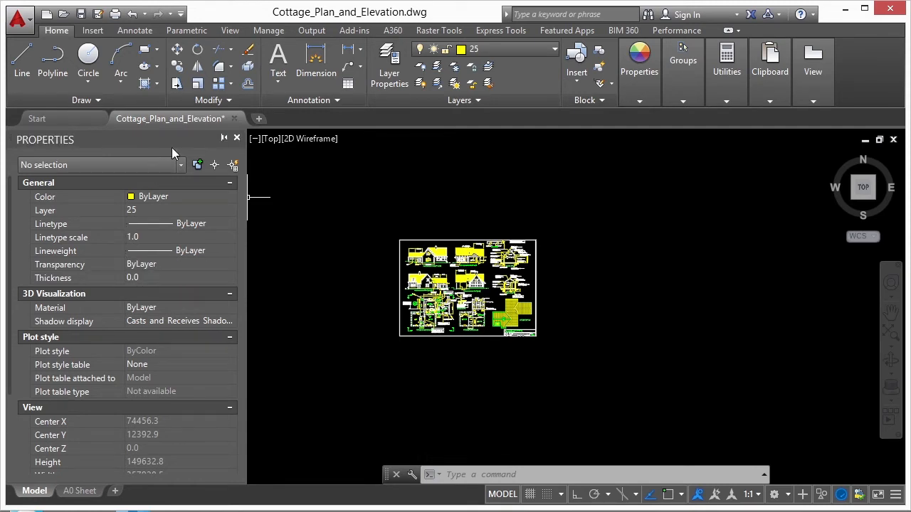
Step: Start Quick Select on chosen objects instead of the entire drawing, picking the north elevation B-B with a crossing window
{"action": "left_click", "coordinate": [232, 166]}
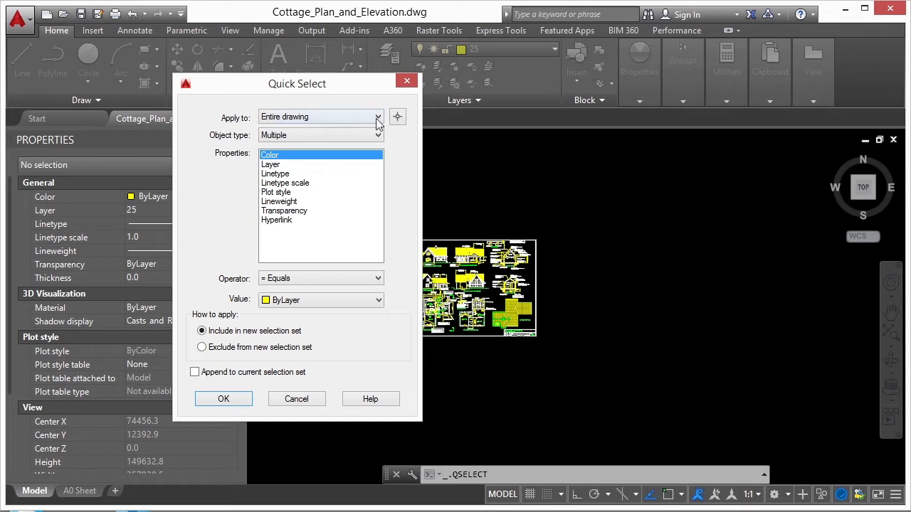
{"action": "left_click", "coordinate": [339, 119]}
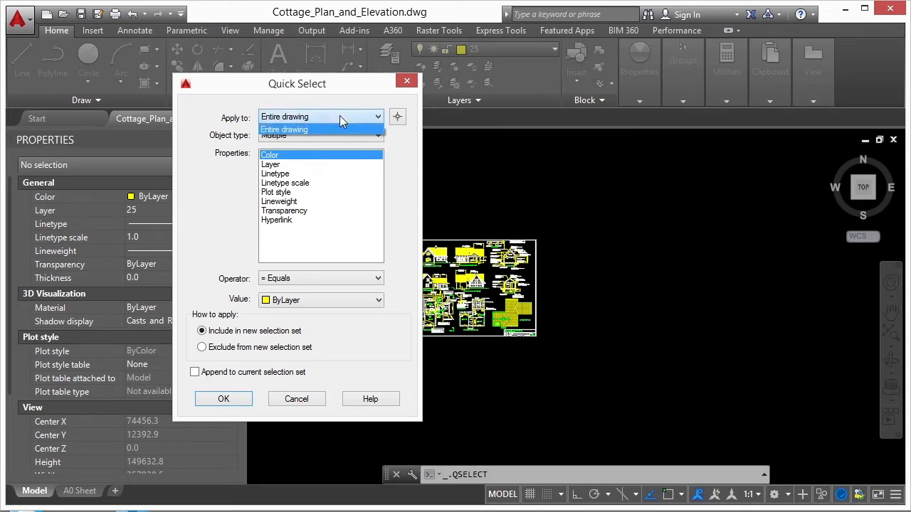
{"action": "left_click", "coordinate": [319, 130]}
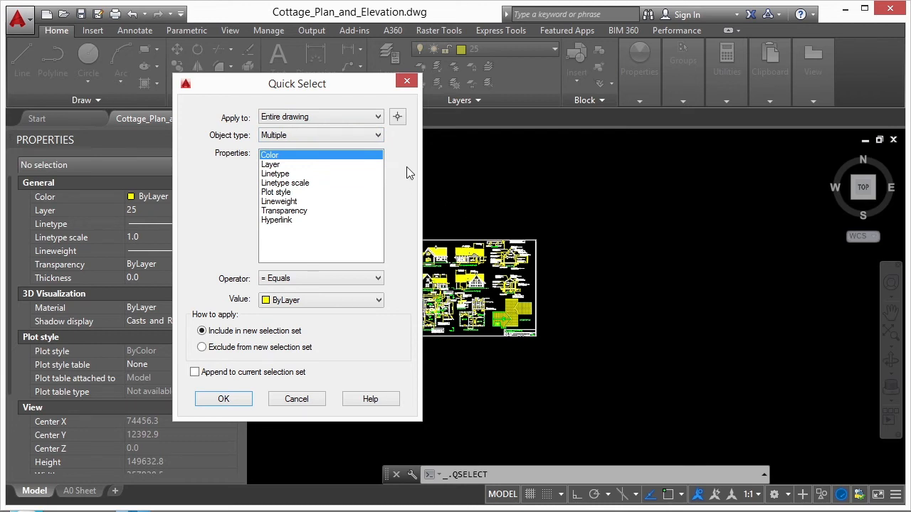
{"action": "left_click", "coordinate": [398, 118]}
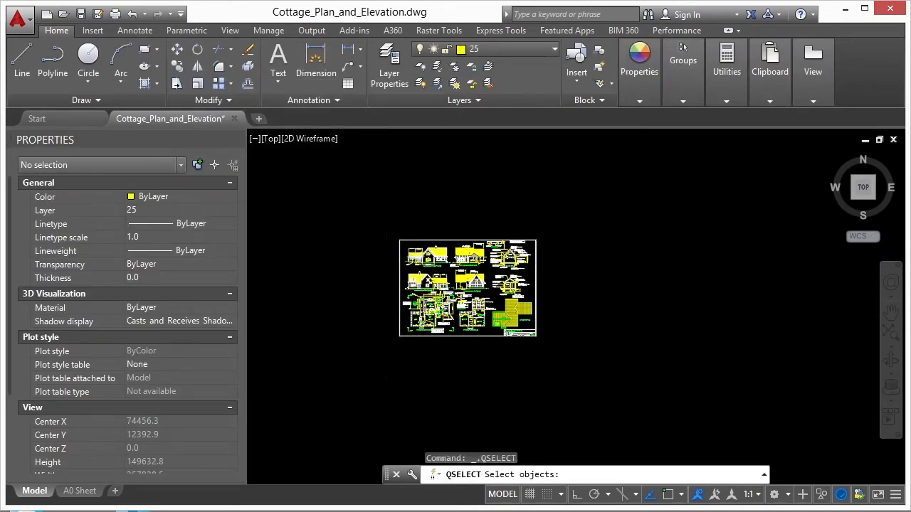
{"action": "scroll", "coordinate": [421, 231], "scroll_direction": "up", "scroll_amount": 8}
{"action": "left_click", "coordinate": [621, 167]}
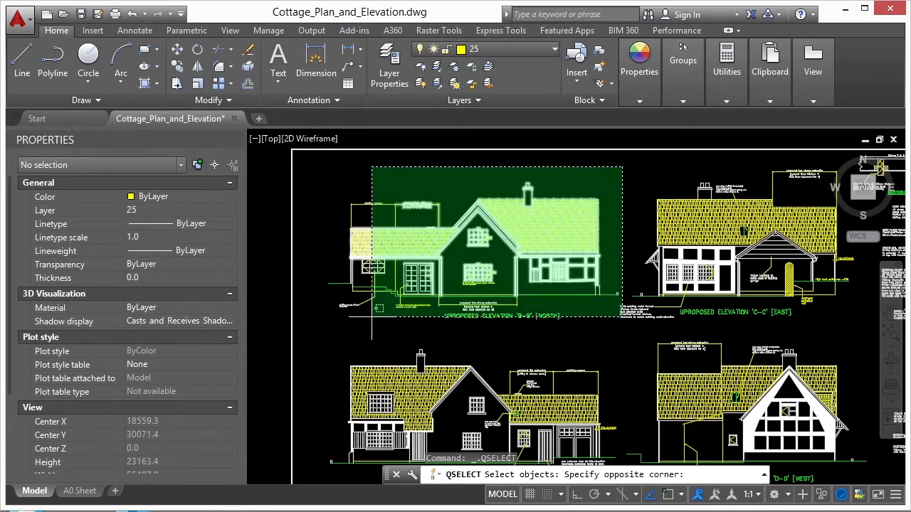
{"action": "left_click", "coordinate": [351, 338]}
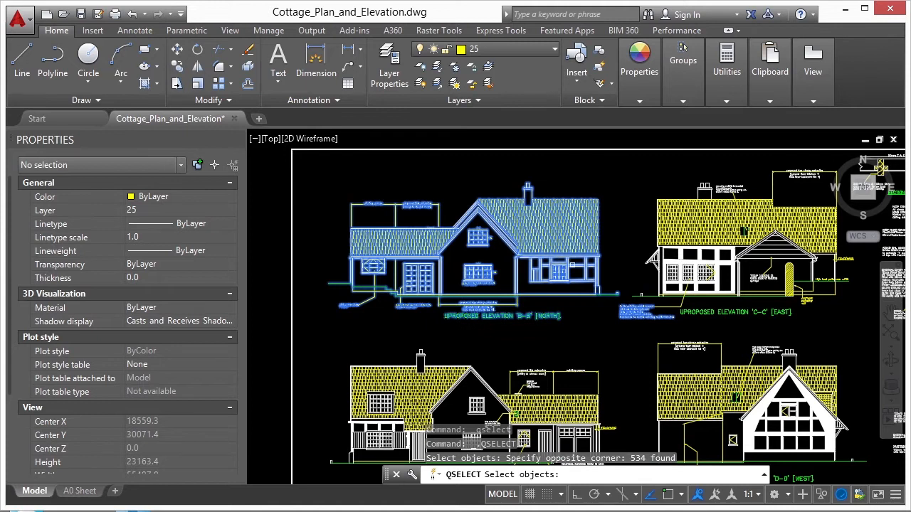
Step: Remove the window note belonging to the east elevation from the picked objects and accept the remaining north elevation selection
{"action": "left_click", "coordinate": [639, 333], "text": "shift"}
{"action": "left_click", "coordinate": [625, 312], "text": "shift"}
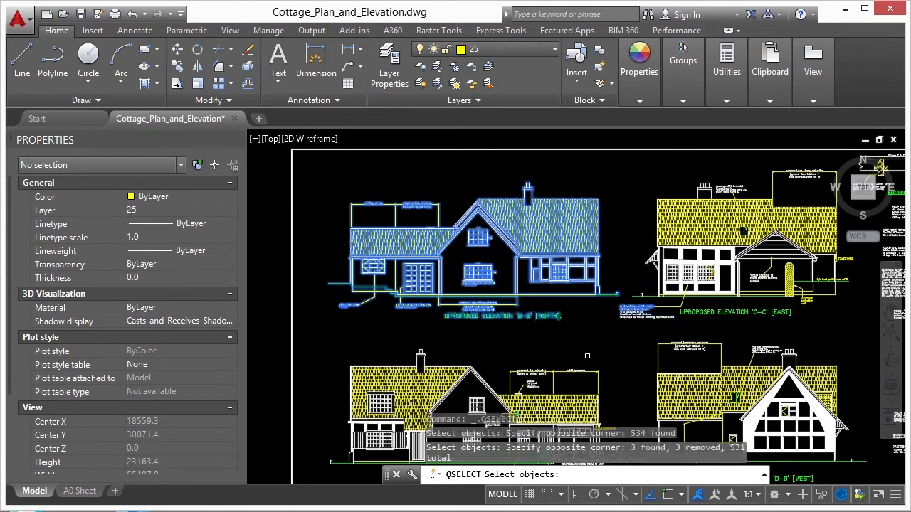
{"action": "scroll", "coordinate": [661, 323], "scroll_direction": "up", "scroll_amount": 4}
{"action": "left_click", "coordinate": [631, 336], "text": "shift"}
{"action": "left_click", "coordinate": [618, 281], "text": "shift"}
{"action": "scroll", "coordinate": [603, 279], "scroll_direction": "down", "scroll_amount": 6}
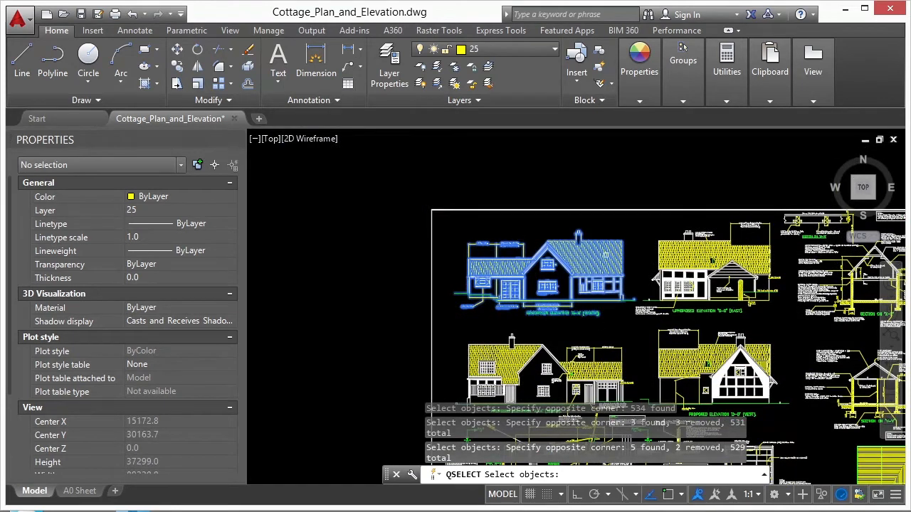
{"action": "key", "text": "Return"}
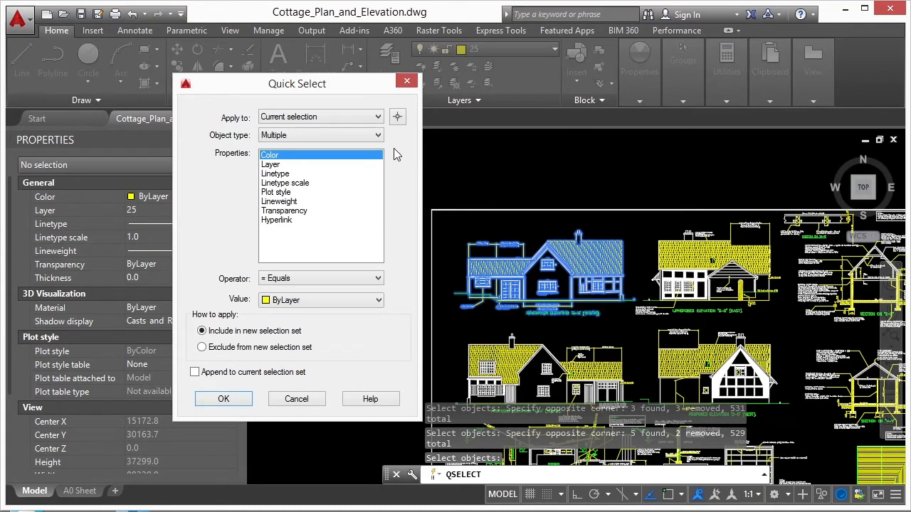
Step: Review the object types available in the current selection and set the Quick Select object type to Text
{"action": "left_click", "coordinate": [377, 136]}
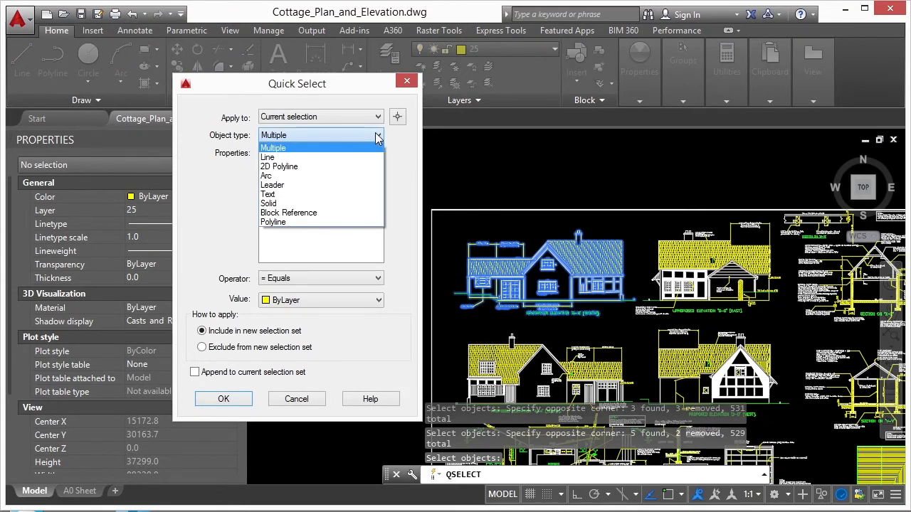
{"action": "left_click", "coordinate": [291, 148]}
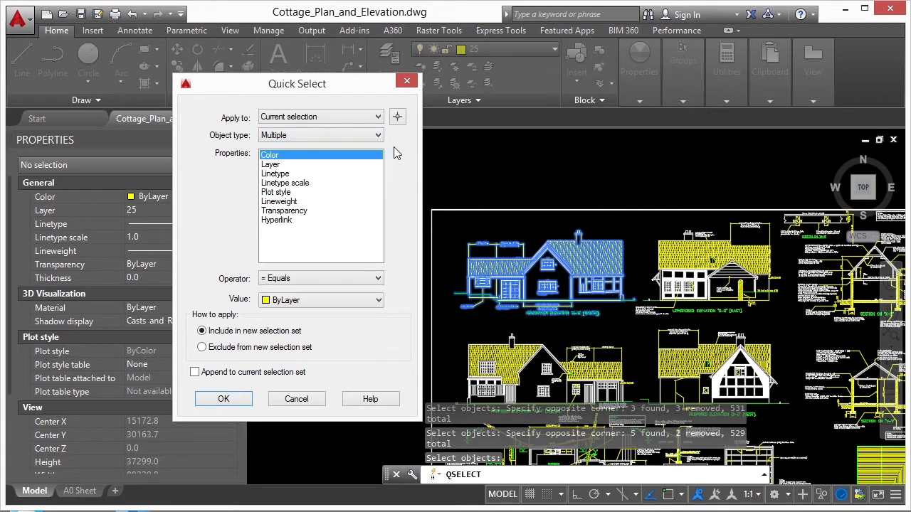
{"action": "left_click", "coordinate": [378, 135]}
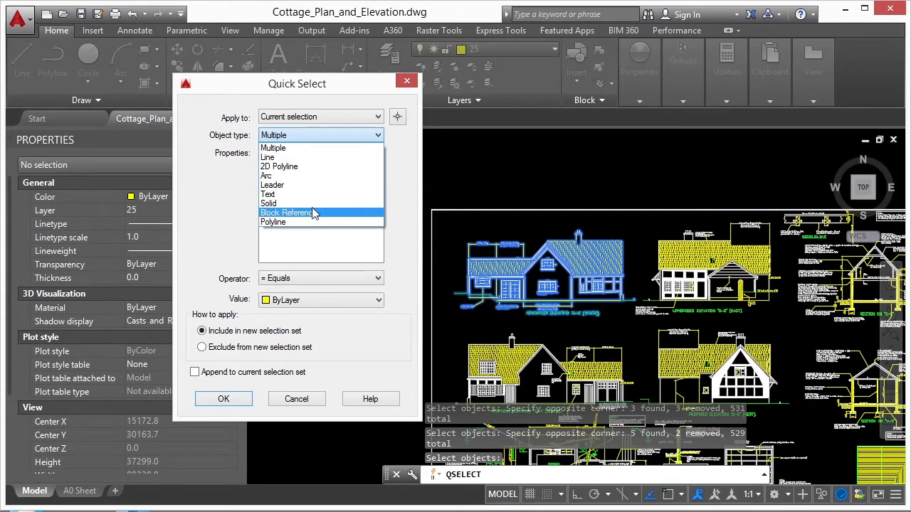
{"action": "left_click", "coordinate": [340, 194]}
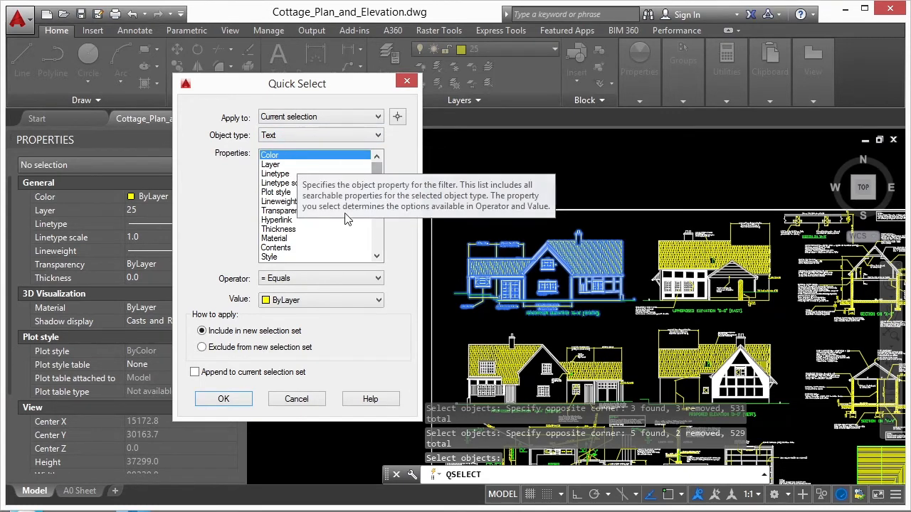
Step: Filter the text by Color Equals ByLayer, include the matches in a new selection set, and apply the filter
{"action": "mouse_move", "coordinate": [374, 184]}
{"action": "left_mouse_down"}
{"action": "mouse_move", "coordinate": [379, 240]}
{"action": "mouse_move", "coordinate": [390, 217]}
{"action": "mouse_move", "coordinate": [384, 180]}
{"action": "left_mouse_up"}
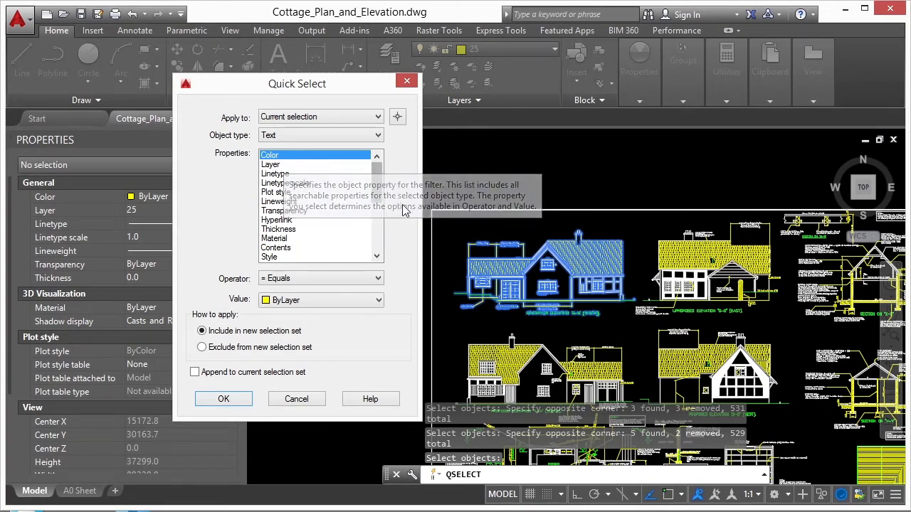
{"action": "left_click", "coordinate": [379, 278]}
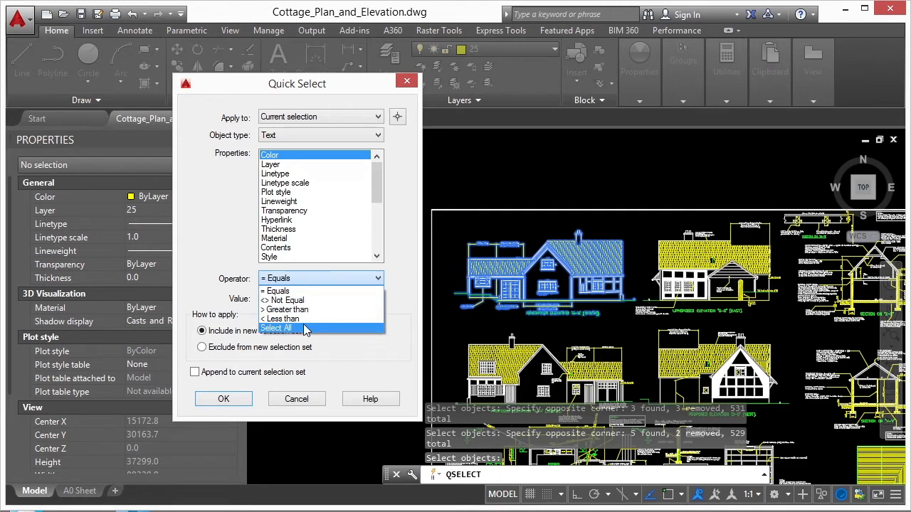
{"action": "left_click", "coordinate": [324, 163]}
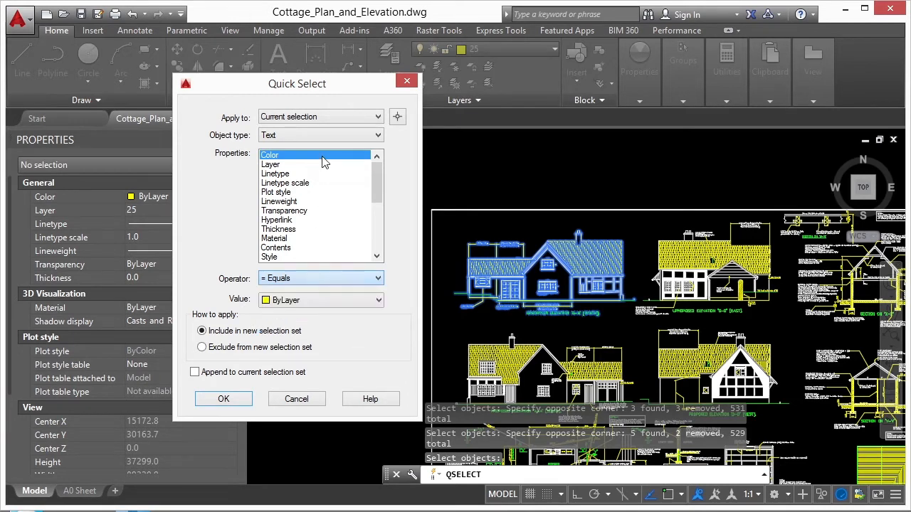
{"action": "left_click", "coordinate": [293, 301]}
{"action": "left_click", "coordinate": [293, 316]}
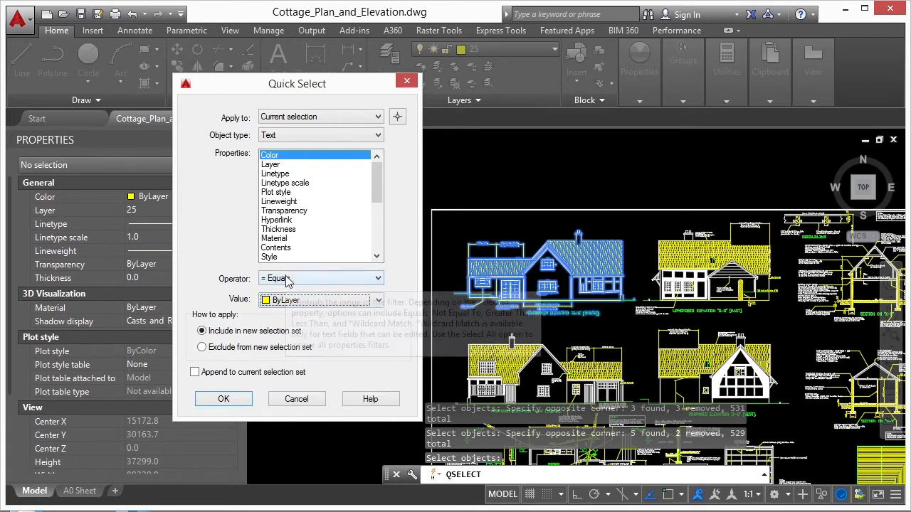
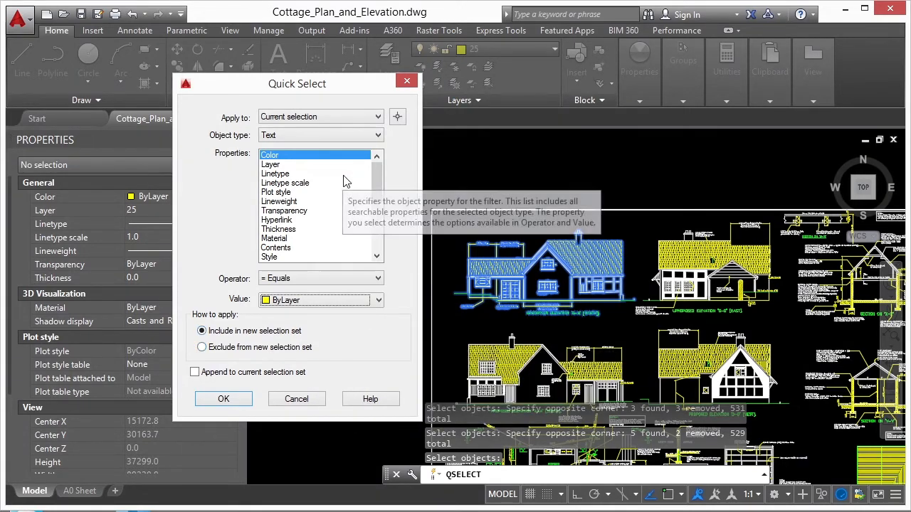
{"action": "left_click", "coordinate": [223, 399]}
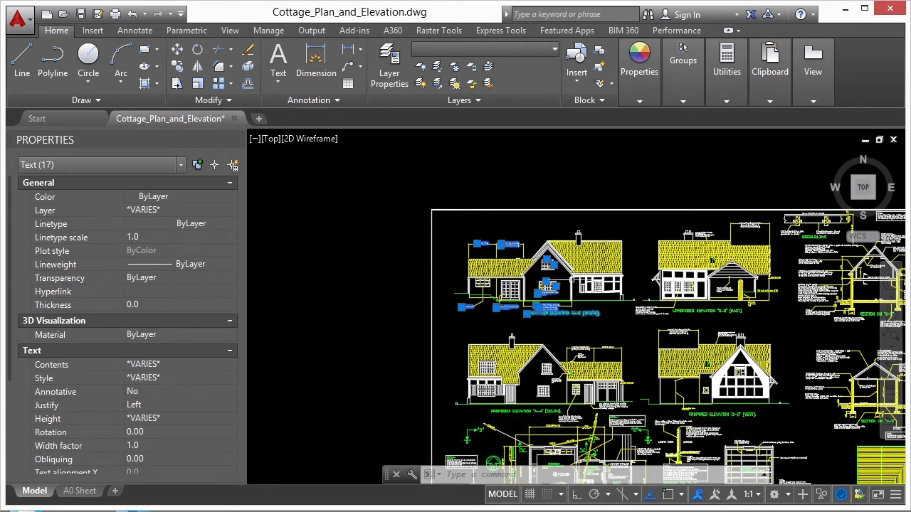
Step: Inspect which text objects are selected around the north elevation, and clear the selection
{"action": "scroll", "coordinate": [569, 279], "scroll_direction": "up", "scroll_amount": 2}
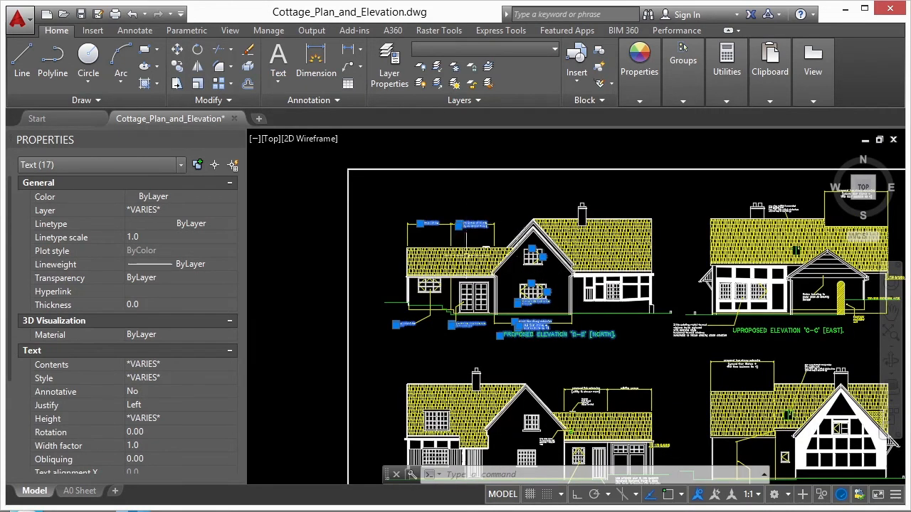
{"action": "scroll", "coordinate": [548, 250], "scroll_direction": "up", "scroll_amount": 5}
{"action": "scroll", "coordinate": [569, 285], "scroll_direction": "down", "scroll_amount": 2}
{"action": "scroll", "coordinate": [364, 202], "scroll_direction": "up", "scroll_amount": 4}
{"action": "scroll", "coordinate": [585, 206], "scroll_direction": "down", "scroll_amount": 4}
{"action": "scroll", "coordinate": [413, 317], "scroll_direction": "down", "scroll_amount": 2}
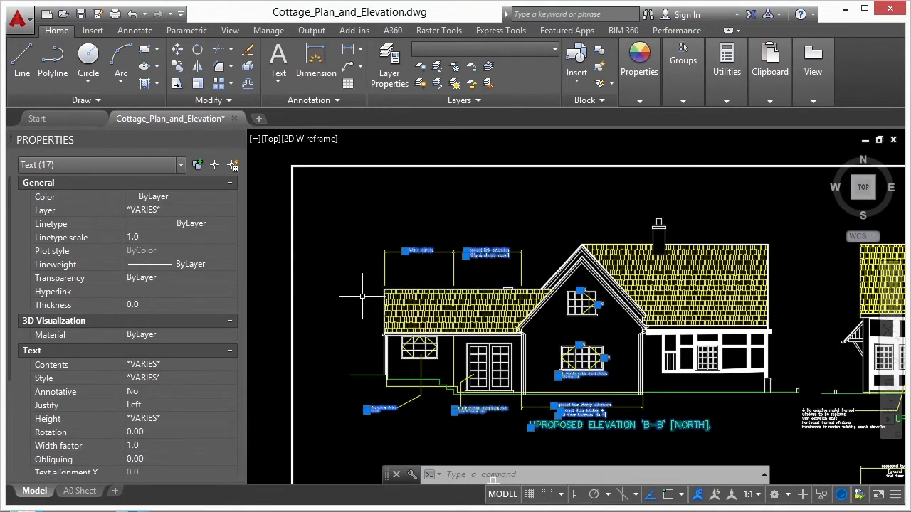
{"action": "scroll", "coordinate": [344, 279], "scroll_direction": "down", "scroll_amount": 2}
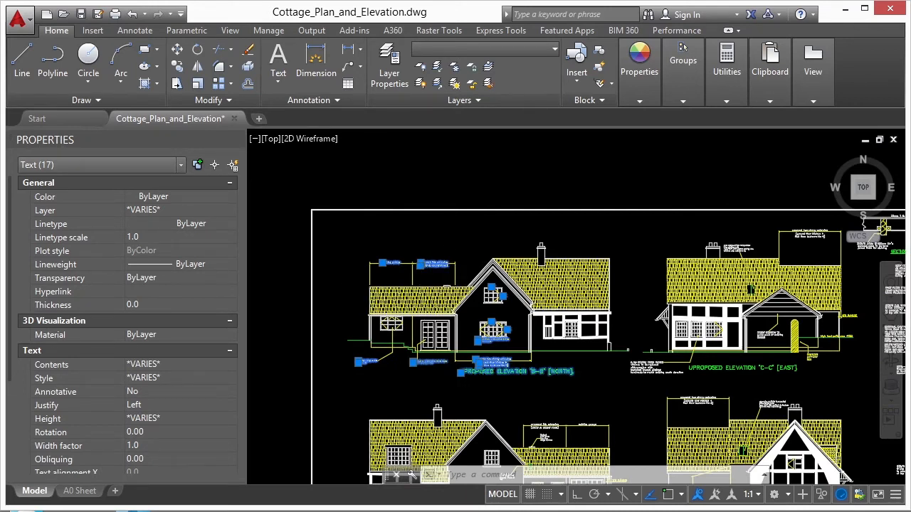
{"action": "key", "text": "Escape"}
{"action": "key", "text": "Escape"}
Step: Select the east elevation C-C with a window and reduce the current selection to Text objects using Quick Select
{"action": "middle_click_drag", "start_coordinate": [596, 237], "coordinate": [418, 228]}
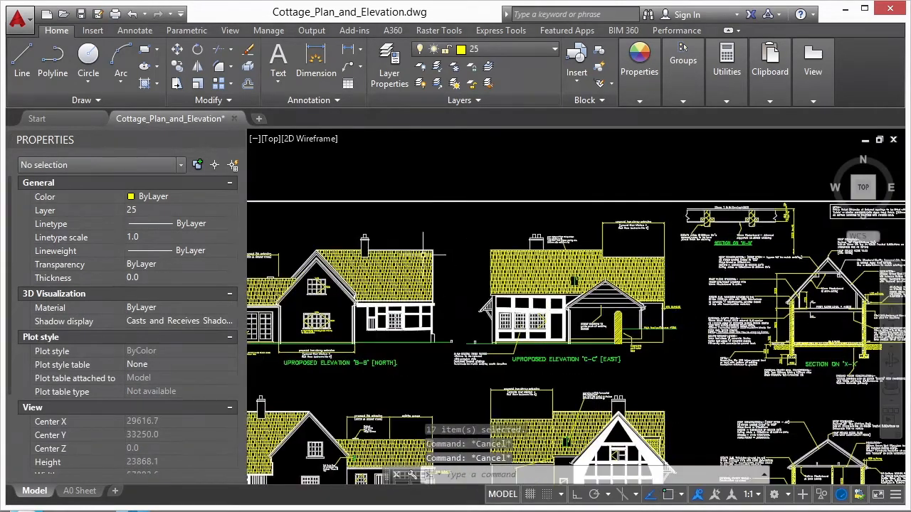
{"action": "left_click", "coordinate": [421, 186]}
{"action": "left_click", "coordinate": [709, 391]}
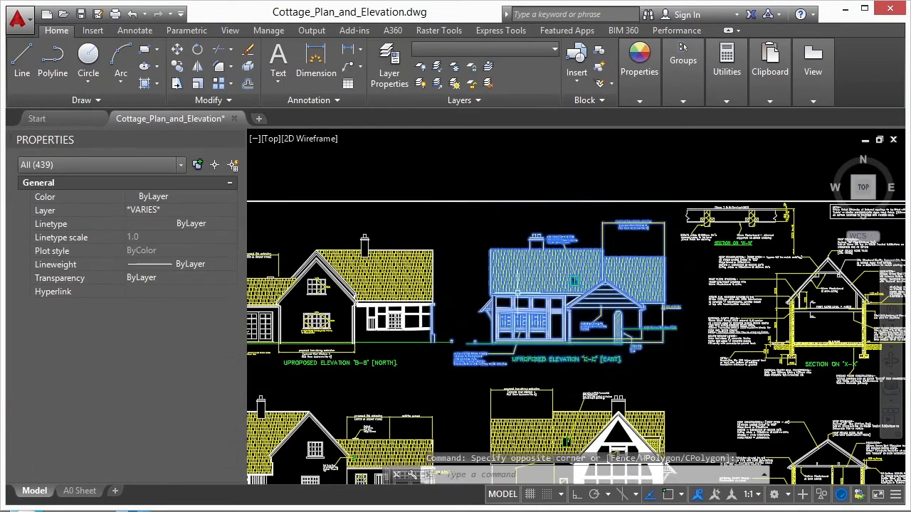
{"action": "left_click", "coordinate": [234, 166]}
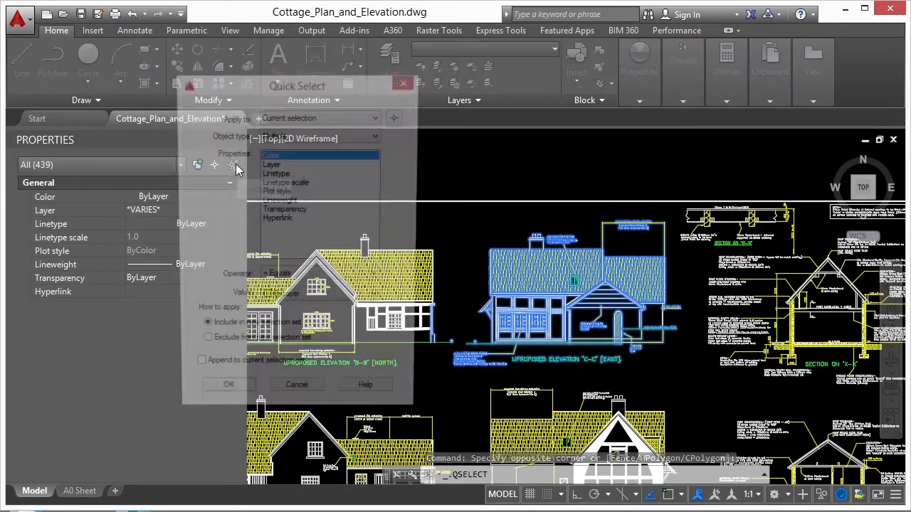
{"action": "left_click", "coordinate": [329, 137]}
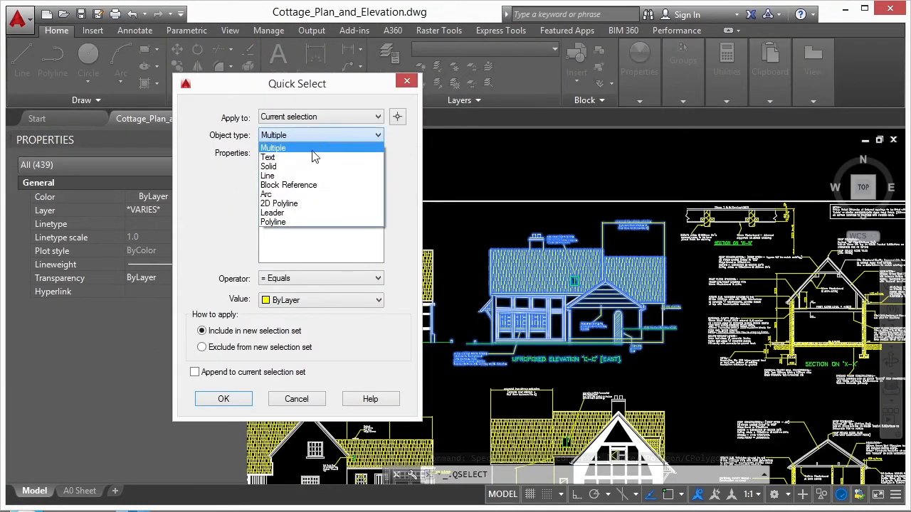
{"action": "left_click", "coordinate": [300, 158]}
{"action": "left_click", "coordinate": [223, 399]}
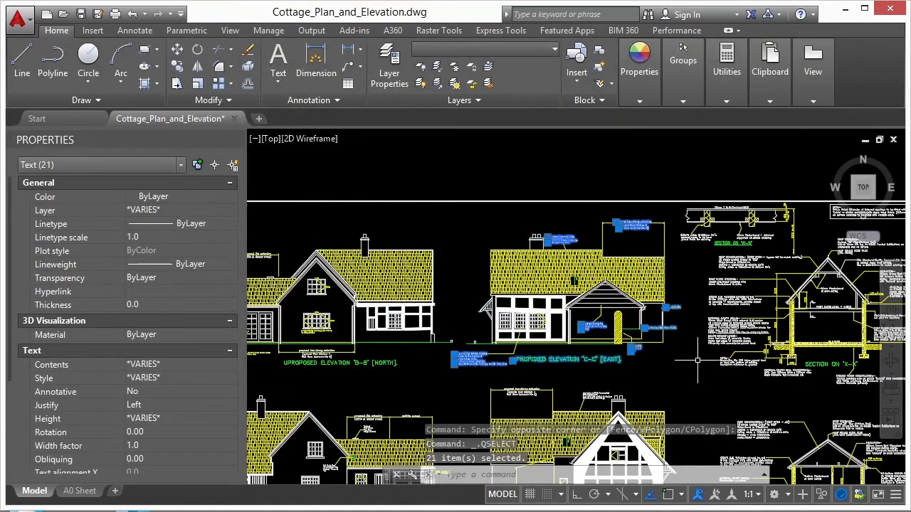
Step: Clear the selection and individually select the east elevation C-C title and all lines of the metal framed windows note
{"action": "key", "text": "Escape"}
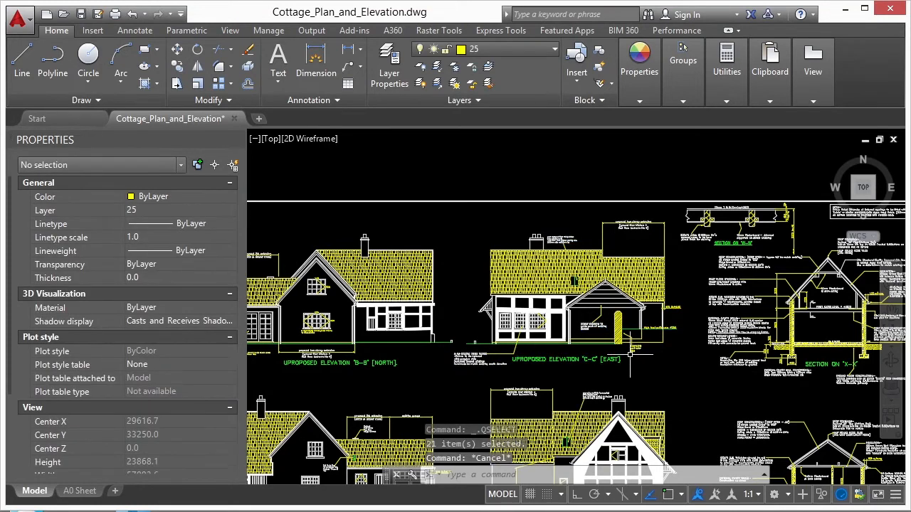
{"action": "scroll", "coordinate": [553, 353], "scroll_direction": "up", "scroll_amount": 4}
{"action": "left_click", "coordinate": [518, 376]}
{"action": "left_click", "coordinate": [398, 383]}
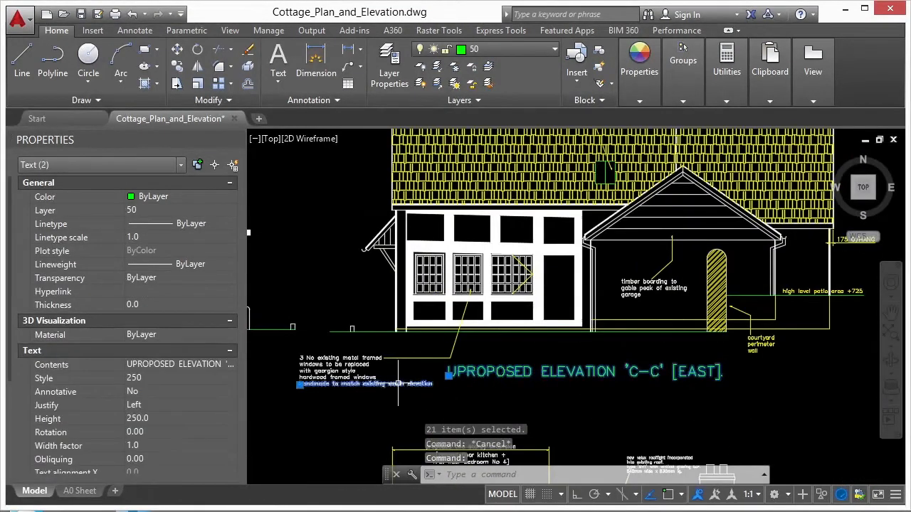
{"action": "scroll", "coordinate": [308, 376], "scroll_direction": "up", "scroll_amount": 2}
{"action": "left_click", "coordinate": [328, 337]}
{"action": "left_click", "coordinate": [307, 391]}
{"action": "scroll", "coordinate": [304, 391], "scroll_direction": "down", "scroll_amount": 2}
Step: Add the timber boarding note and the courtyard perimeter wall note of the east elevation to the selection
{"action": "scroll", "coordinate": [634, 281], "scroll_direction": "up", "scroll_amount": 6}
{"action": "left_click", "coordinate": [618, 257]}
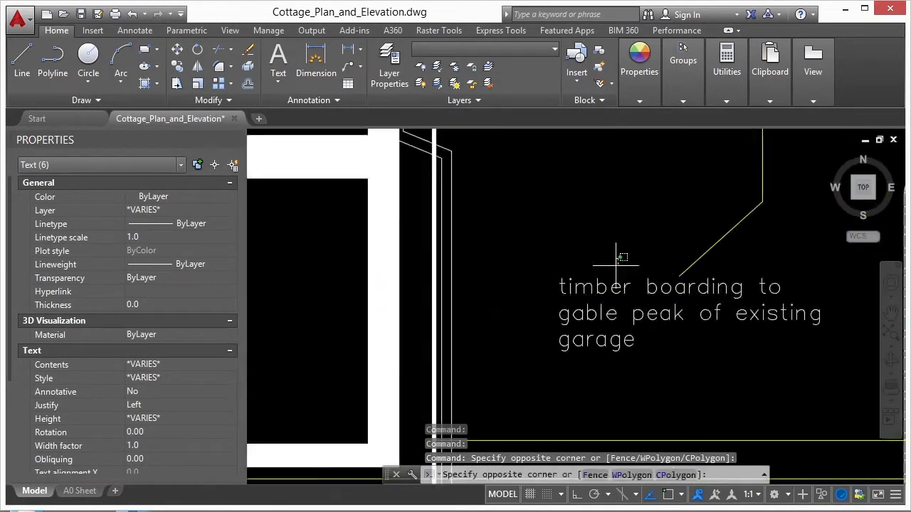
{"action": "left_click", "coordinate": [592, 353]}
{"action": "scroll", "coordinate": [445, 327], "scroll_direction": "down", "scroll_amount": 4}
{"action": "scroll", "coordinate": [726, 408], "scroll_direction": "up", "scroll_amount": 4}
{"action": "left_click", "coordinate": [685, 415]}
{"action": "left_click", "coordinate": [635, 376]}
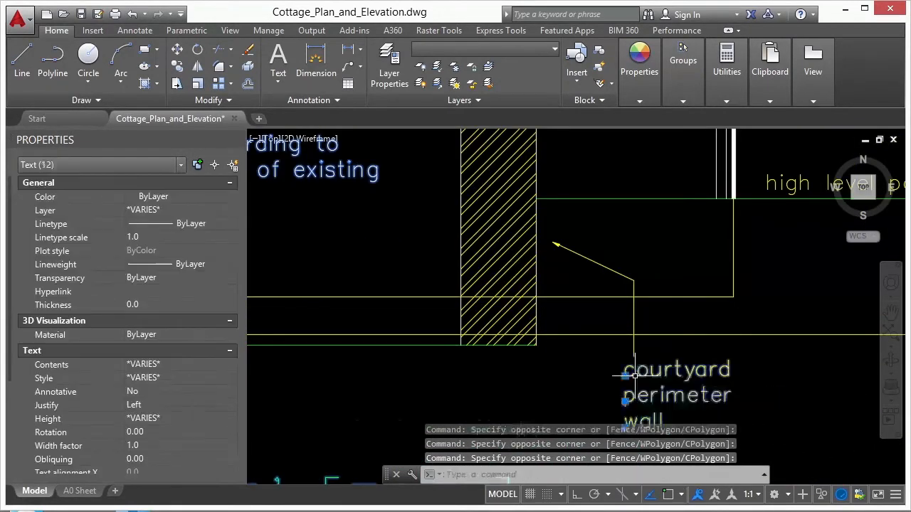
Step: Add the high level patio area and overhang labels beside the east elevation to the selection
{"action": "scroll", "coordinate": [635, 376], "scroll_direction": "down", "scroll_amount": 4}
{"action": "scroll", "coordinate": [818, 295], "scroll_direction": "up", "scroll_amount": 2}
{"action": "left_click", "coordinate": [667, 306]}
{"action": "scroll", "coordinate": [614, 298], "scroll_direction": "down", "scroll_amount": 2}
{"action": "left_click", "coordinate": [712, 220]}
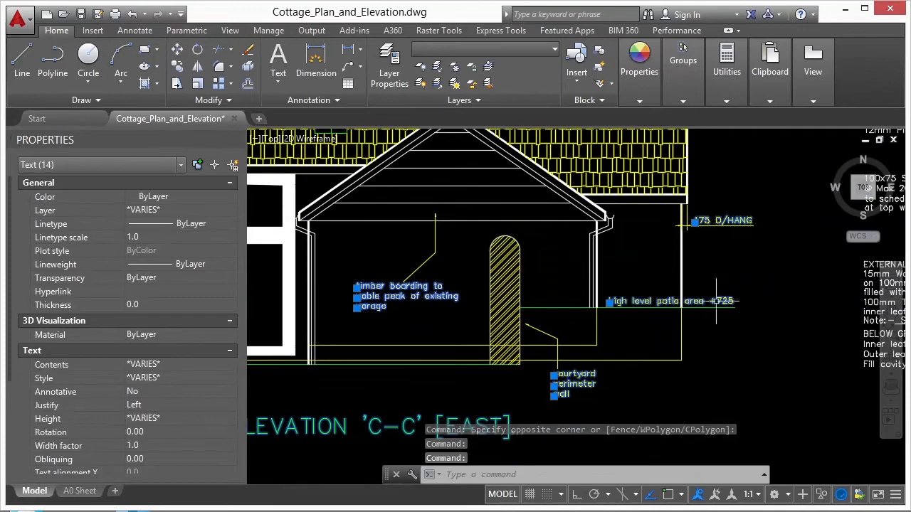
Step: Add all lines of the velux rooflight note above the east elevation's roof to the selection
{"action": "scroll", "coordinate": [715, 301], "scroll_direction": "down", "scroll_amount": 2}
{"action": "scroll", "coordinate": [513, 161], "scroll_direction": "up", "scroll_amount": 2}
{"action": "middle_click_drag", "start_coordinate": [513, 161], "coordinate": [658, 406]}
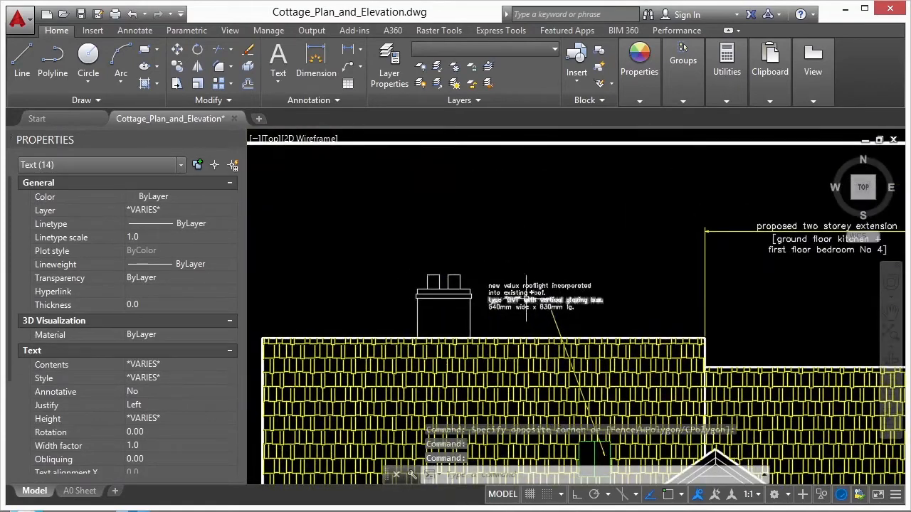
{"action": "scroll", "coordinate": [527, 298], "scroll_direction": "up", "scroll_amount": 4}
{"action": "left_click", "coordinate": [504, 235]}
{"action": "left_click", "coordinate": [473, 343]}
{"action": "scroll", "coordinate": [438, 338], "scroll_direction": "down", "scroll_amount": 4}
Step: Add the three lines of the proposed two storey extension note above the east elevation to the selection
{"action": "scroll", "coordinate": [710, 264], "scroll_direction": "up", "scroll_amount": 2}
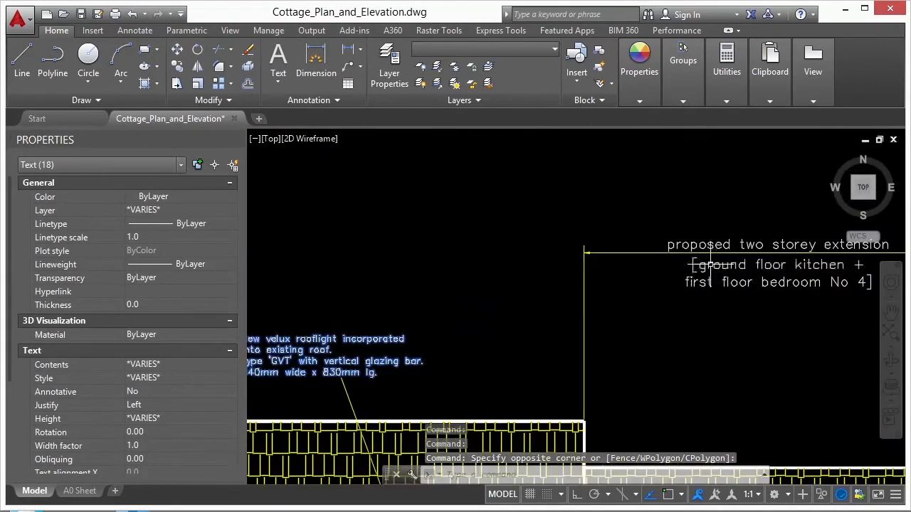
{"action": "left_click", "coordinate": [711, 244]}
{"action": "left_click", "coordinate": [715, 255]}
{"action": "left_click", "coordinate": [693, 292]}
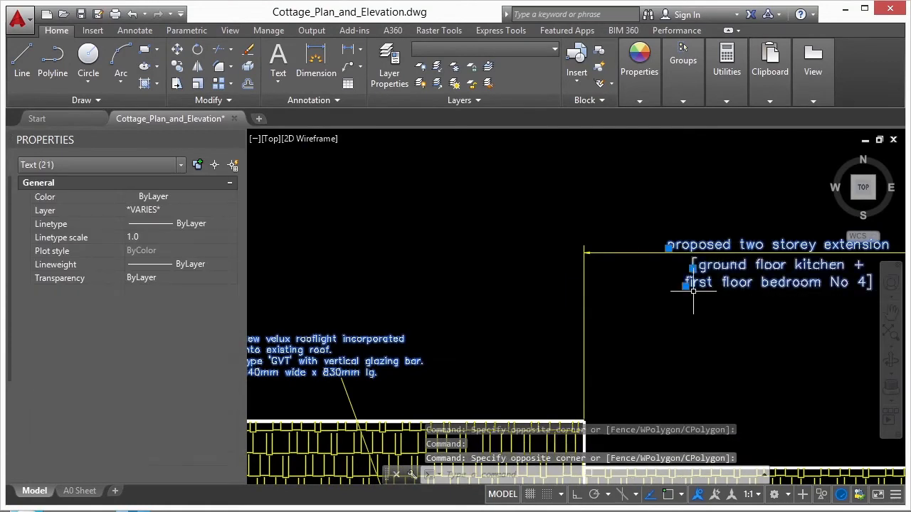
Step: Check the selected text around the whole east elevation and clear the selection
{"action": "scroll", "coordinate": [691, 225], "scroll_direction": "down", "scroll_amount": 4}
{"action": "middle_click_drag", "start_coordinate": [696, 342], "coordinate": [633, 180]}
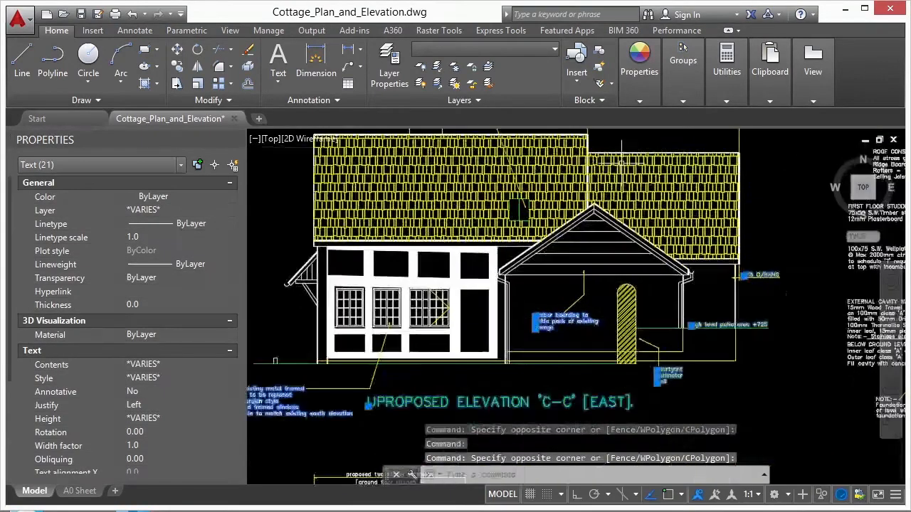
{"action": "scroll", "coordinate": [437, 297], "scroll_direction": "up", "scroll_amount": 6}
{"action": "scroll", "coordinate": [440, 296], "scroll_direction": "down", "scroll_amount": 8}
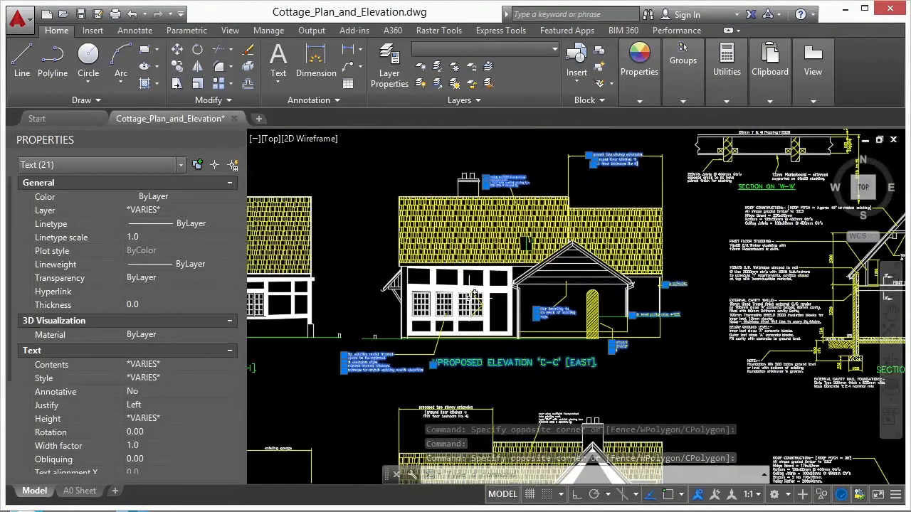
{"action": "key", "text": "Escape"}
{"action": "scroll", "coordinate": [585, 195], "scroll_direction": "down", "scroll_amount": 4}
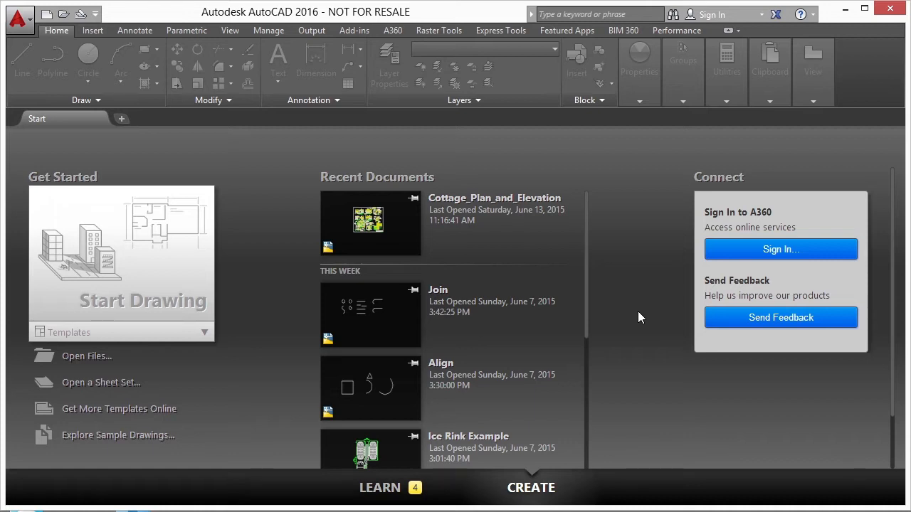
Step: Open the recent drawing Cottage_Plan_and_Elevation and start the FILTER command
{"action": "left_click", "coordinate": [501, 204]}
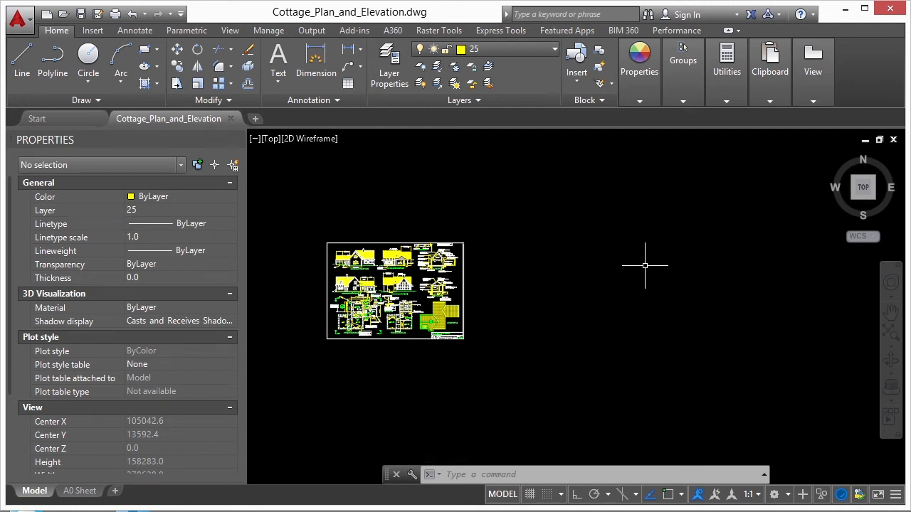
{"action": "type", "text": "FILTER"}
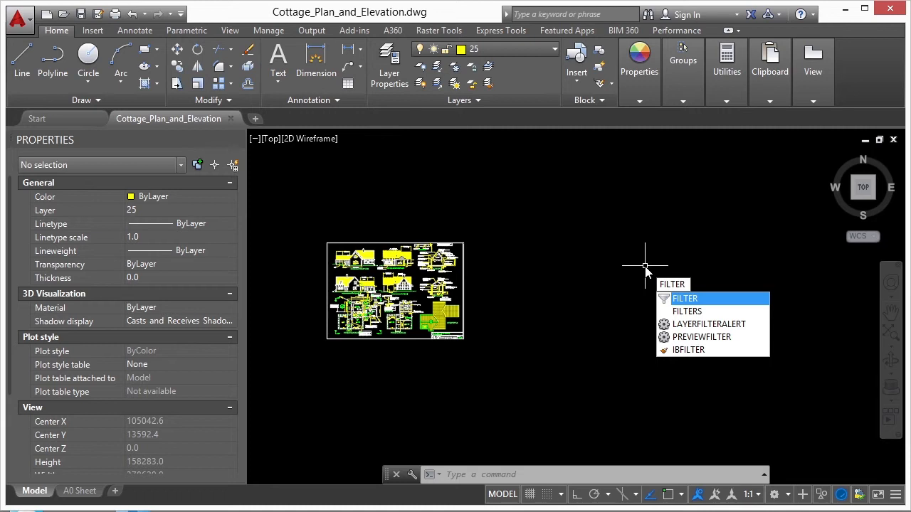
{"action": "key", "text": "Return"}
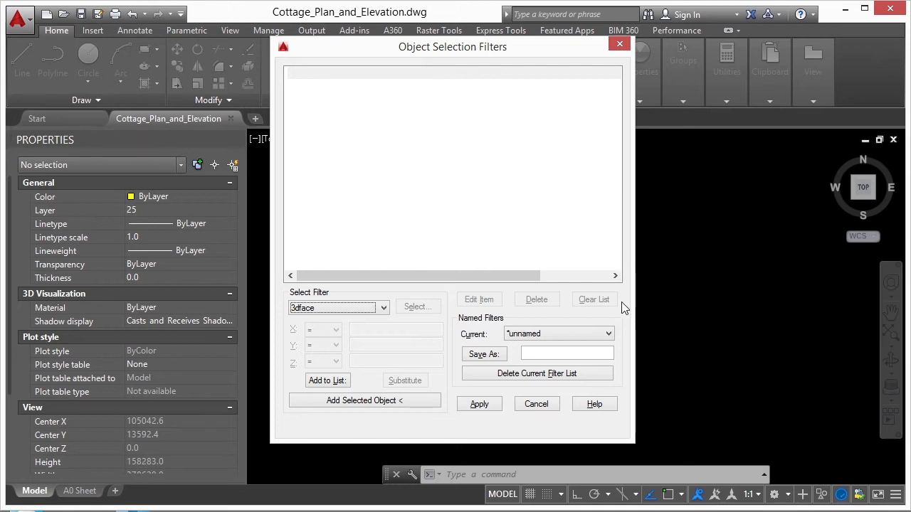
Step: Load the saved named filter "filter 1" and review its listed object, layer and block criteria
{"action": "left_click", "coordinate": [552, 333]}
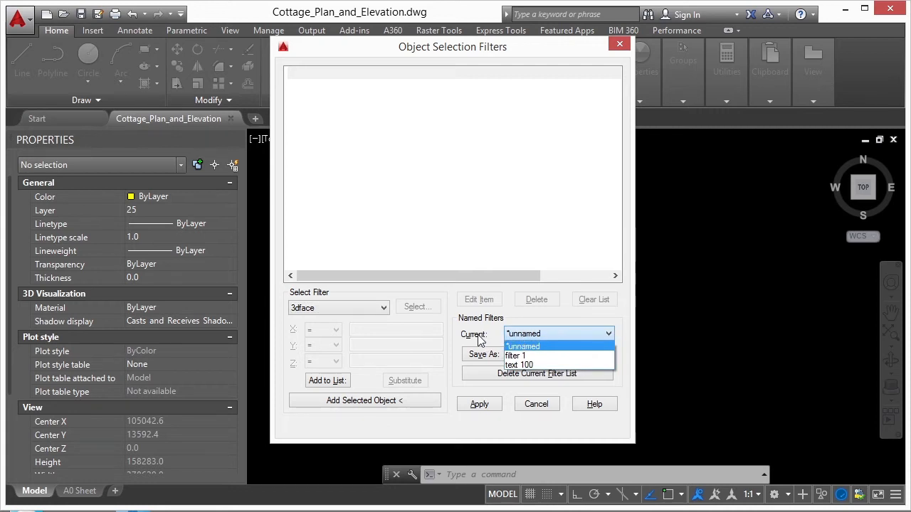
{"action": "left_click", "coordinate": [518, 355]}
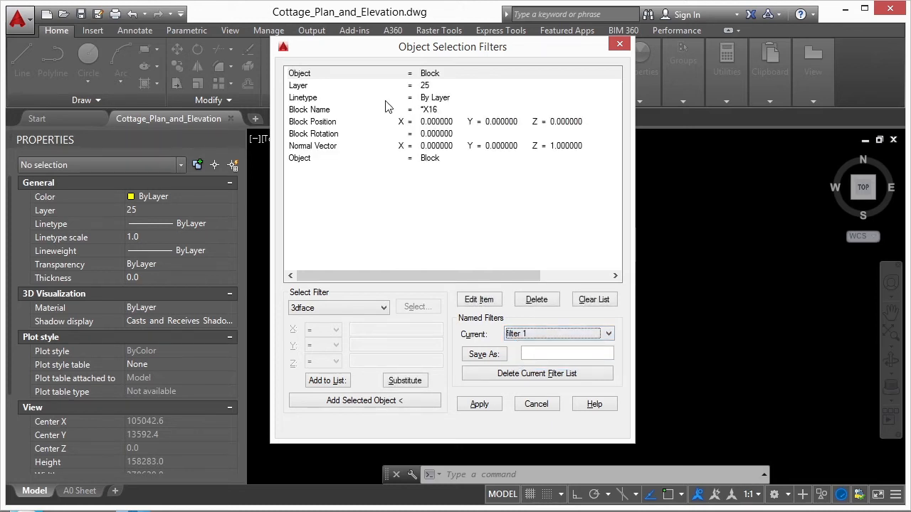
{"action": "left_click", "coordinate": [341, 76]}
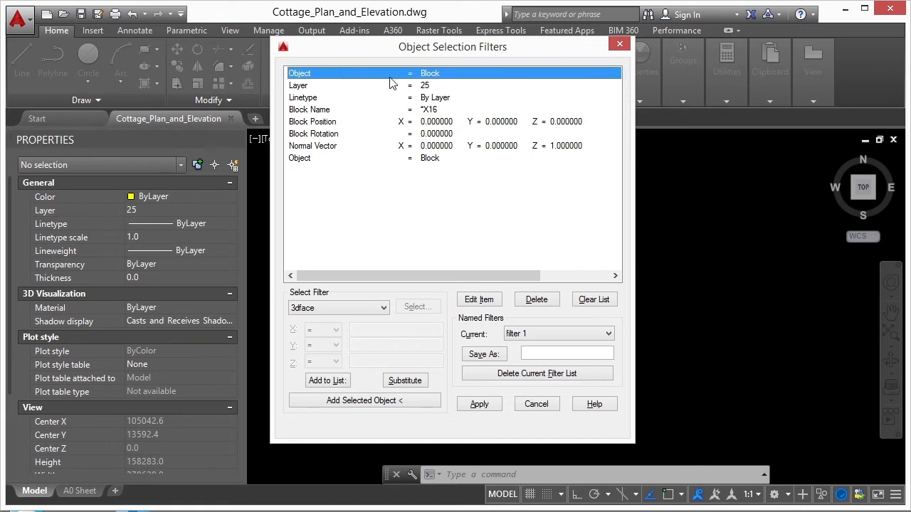
{"action": "left_click", "coordinate": [430, 87]}
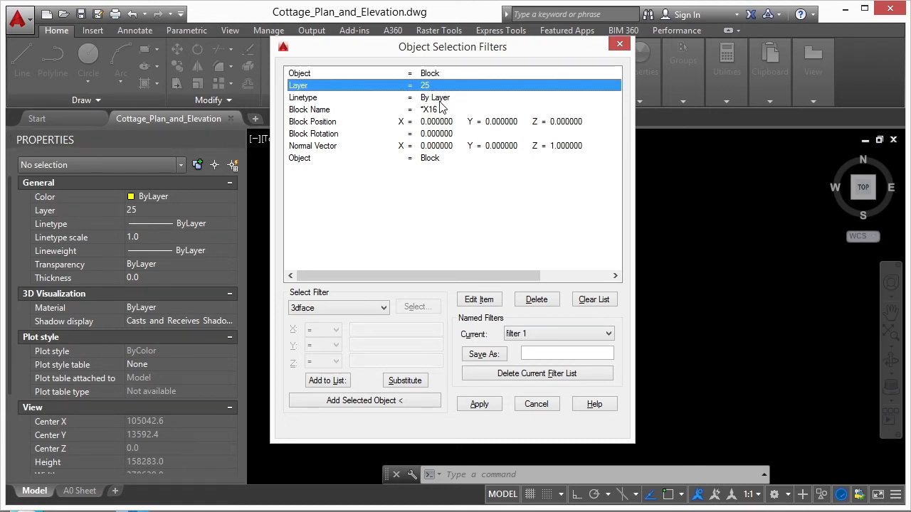
{"action": "left_click", "coordinate": [334, 123]}
{"action": "left_click", "coordinate": [339, 135]}
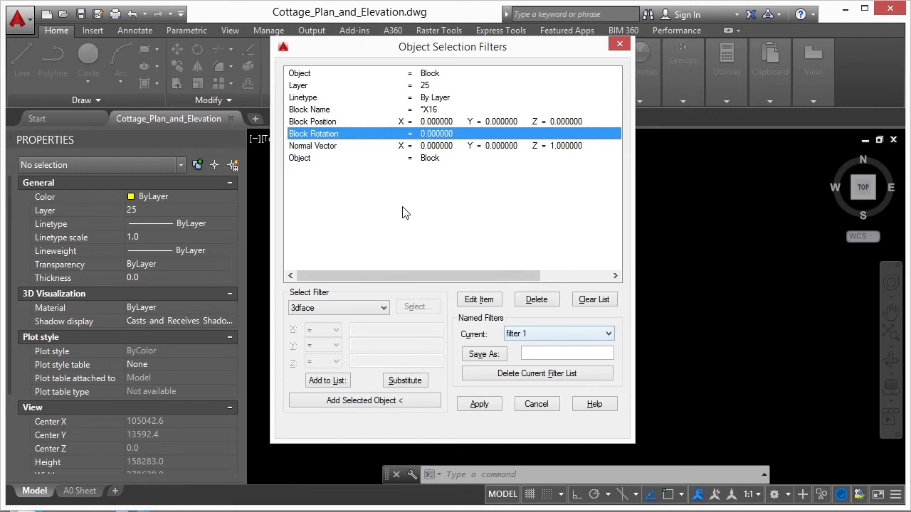
{"action": "left_click", "coordinate": [329, 123]}
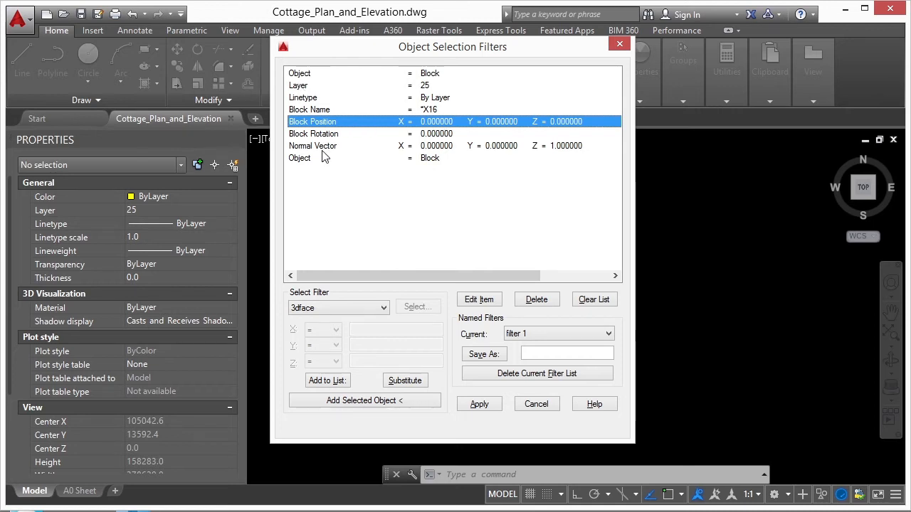
{"action": "left_click", "coordinate": [314, 112]}
Step: Delete the Block Position, Block Rotation, Normal Vector and duplicate Object criteria from the filter list
{"action": "left_click", "coordinate": [320, 123]}
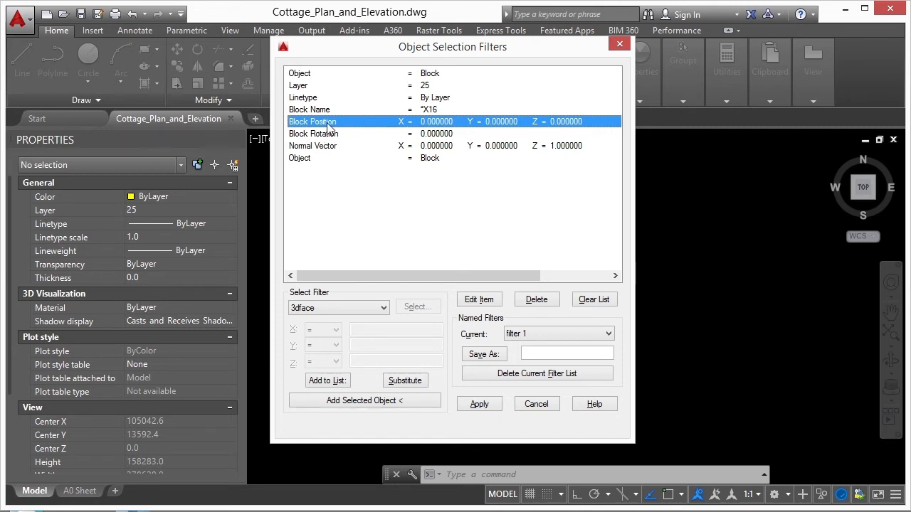
{"action": "left_click", "coordinate": [537, 301]}
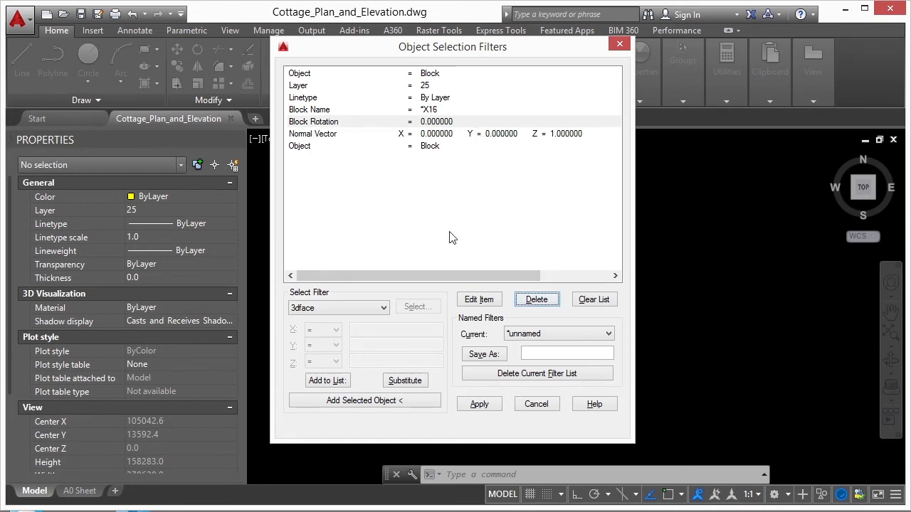
{"action": "left_click", "coordinate": [325, 122]}
{"action": "left_click", "coordinate": [537, 300]}
{"action": "left_click", "coordinate": [354, 122]}
{"action": "left_click", "coordinate": [537, 299]}
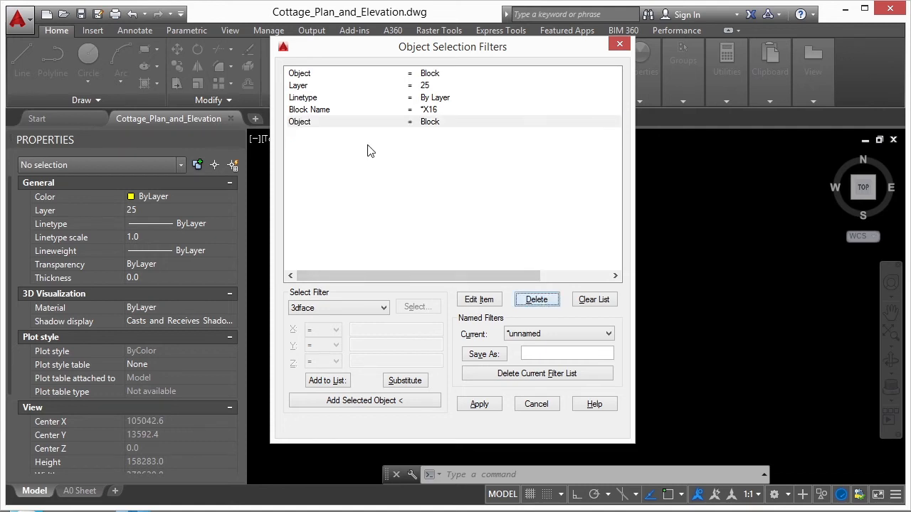
{"action": "left_click", "coordinate": [305, 124]}
{"action": "left_click", "coordinate": [535, 300]}
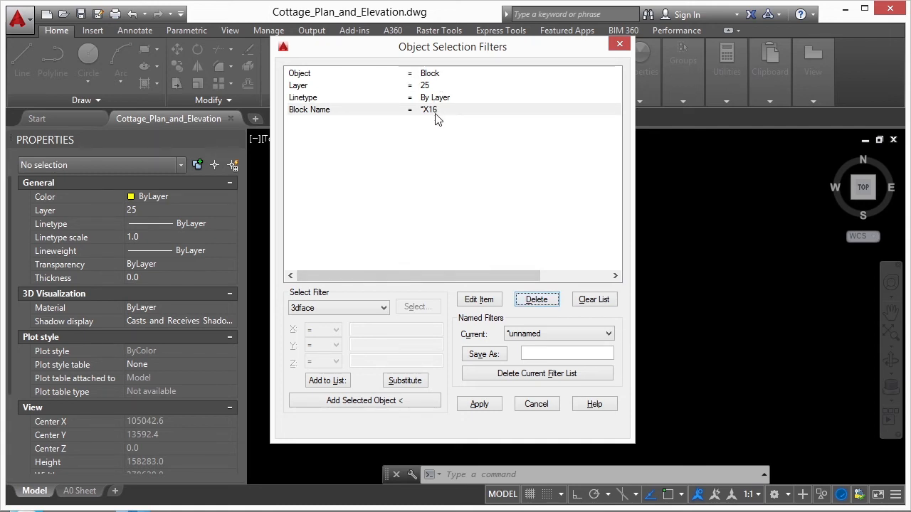
Step: Delete the Linetype and Layer criteria from the filter list
{"action": "left_click", "coordinate": [313, 99]}
{"action": "left_click", "coordinate": [543, 307]}
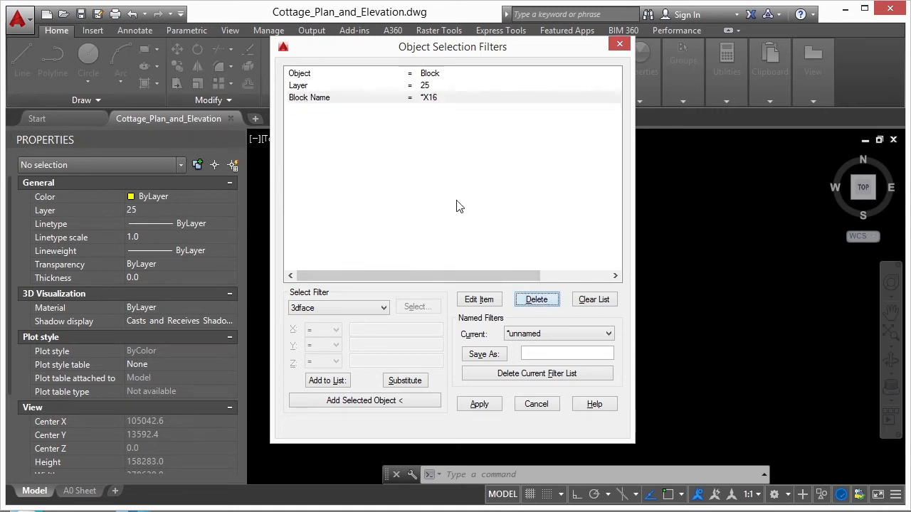
{"action": "left_click", "coordinate": [304, 87]}
{"action": "left_click", "coordinate": [538, 301]}
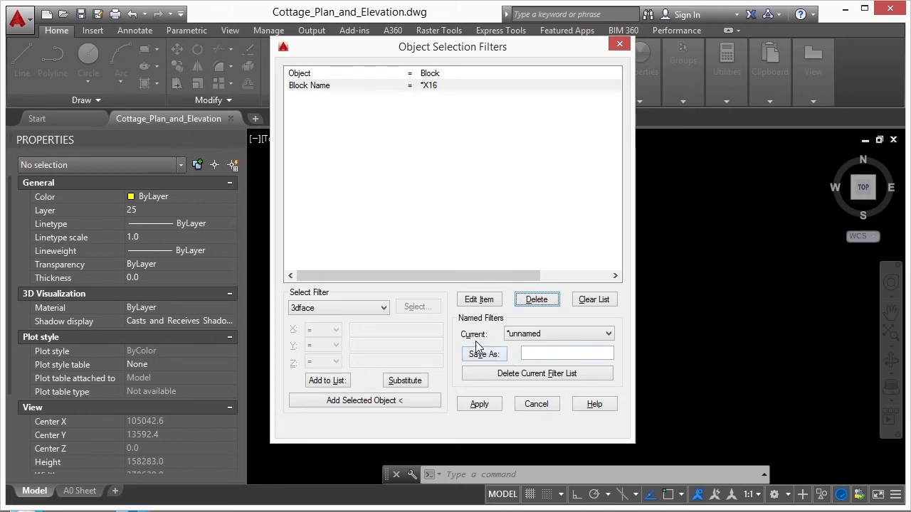
Step: Enter "block x16" as the name for saving the reduced filter
{"action": "left_click", "coordinate": [540, 354]}
{"action": "type", "text": "block x16"}
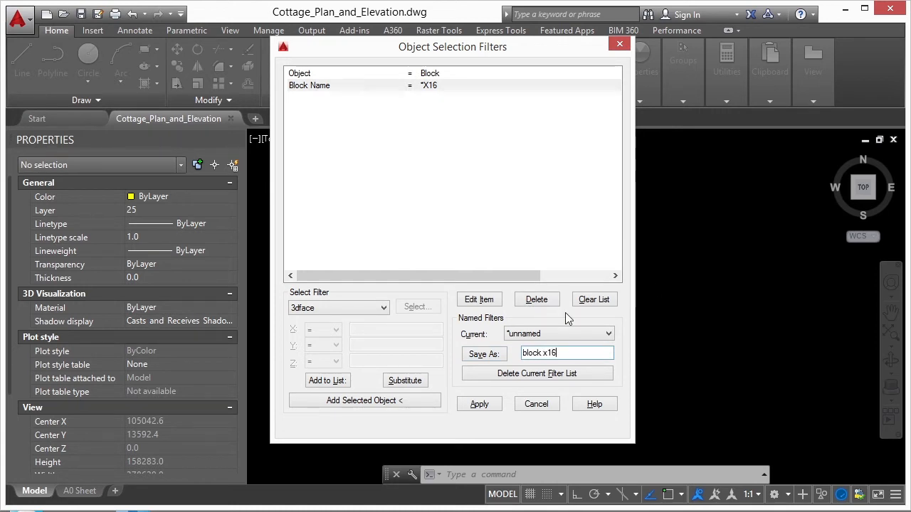
Step: Save the current block filter under the name block x16 and choose it as the current named filter
{"action": "left_click", "coordinate": [484, 354]}
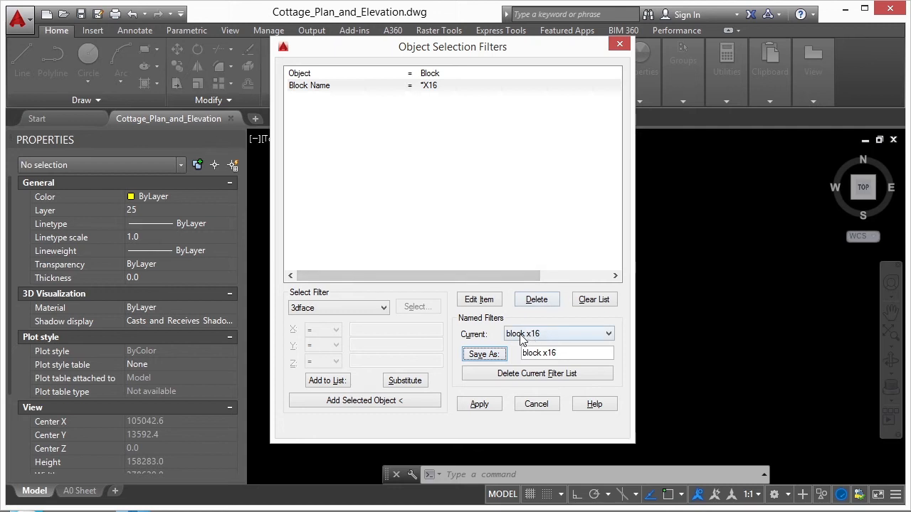
{"action": "left_click", "coordinate": [544, 334]}
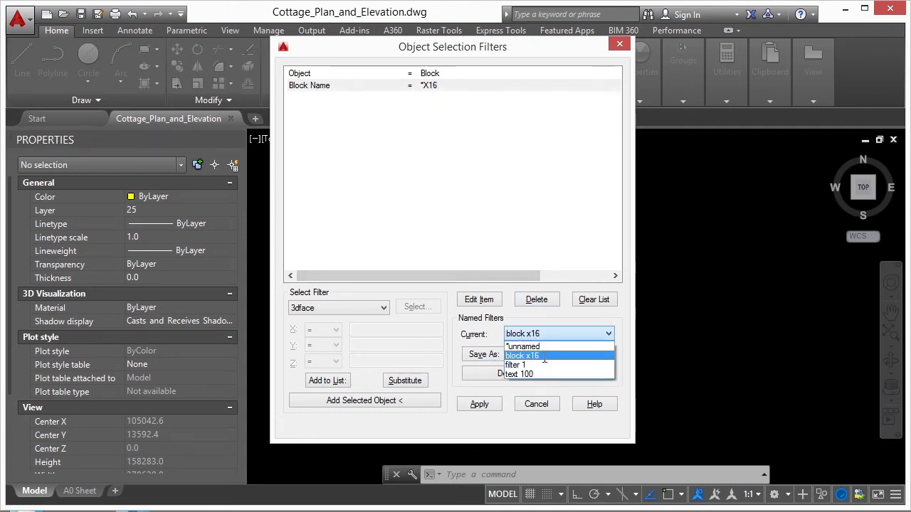
{"action": "left_click", "coordinate": [544, 356]}
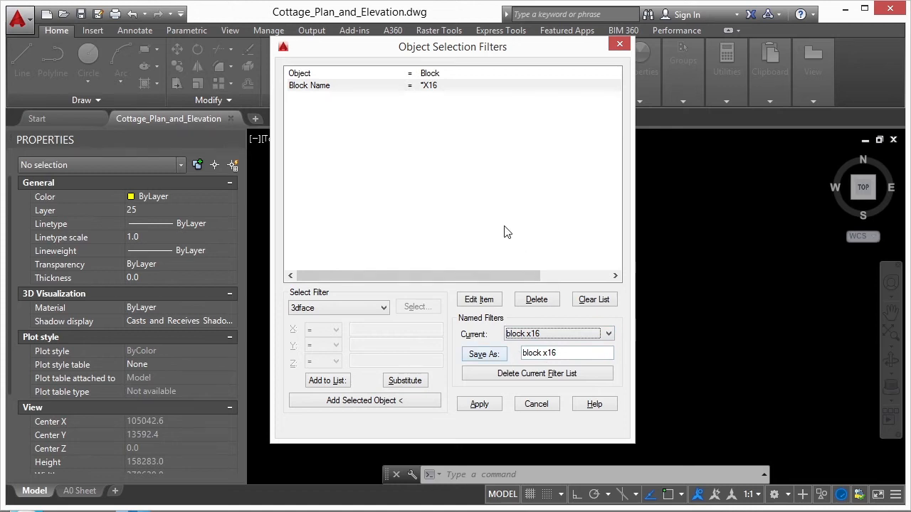
Step: Apply the block x16 filter to a window selection around the entire cottage drawing sheet and finish the filtered selection
{"action": "left_click", "coordinate": [481, 404]}
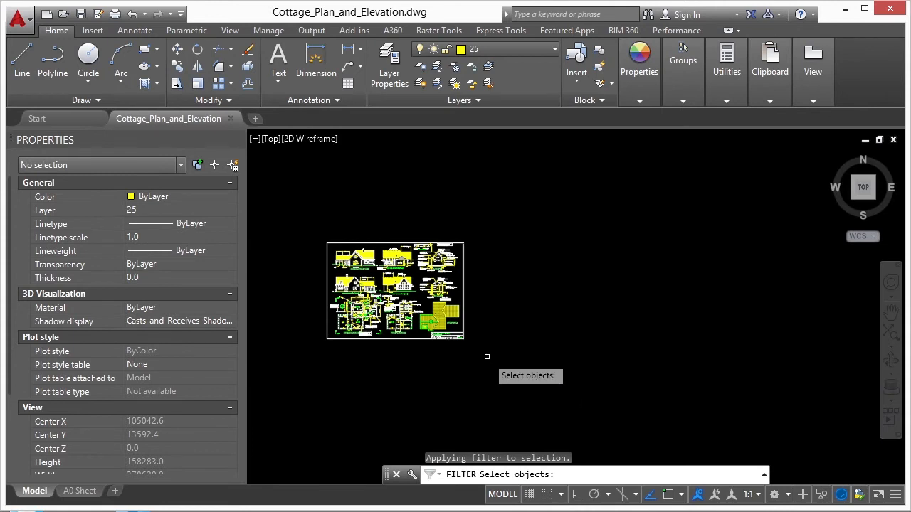
{"action": "left_click", "coordinate": [304, 217]}
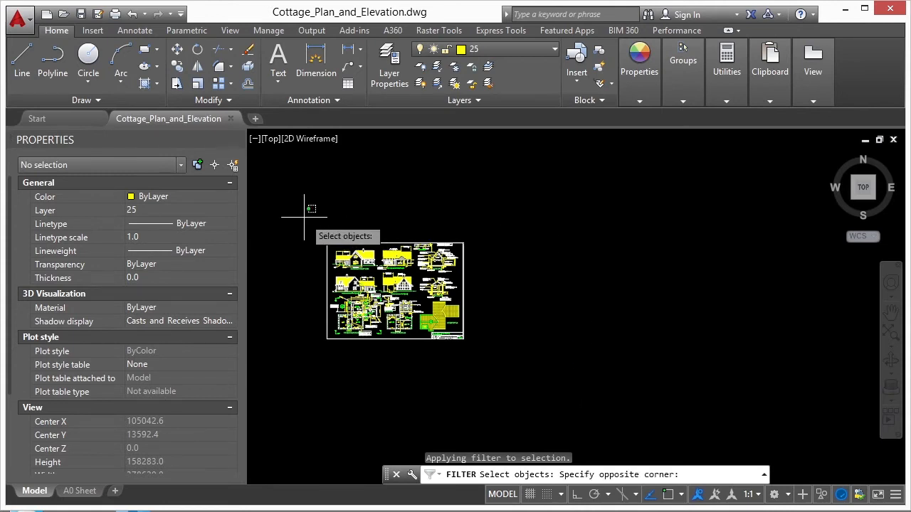
{"action": "left_click", "coordinate": [498, 369]}
{"action": "scroll", "coordinate": [331, 273], "scroll_direction": "up", "scroll_amount": 5}
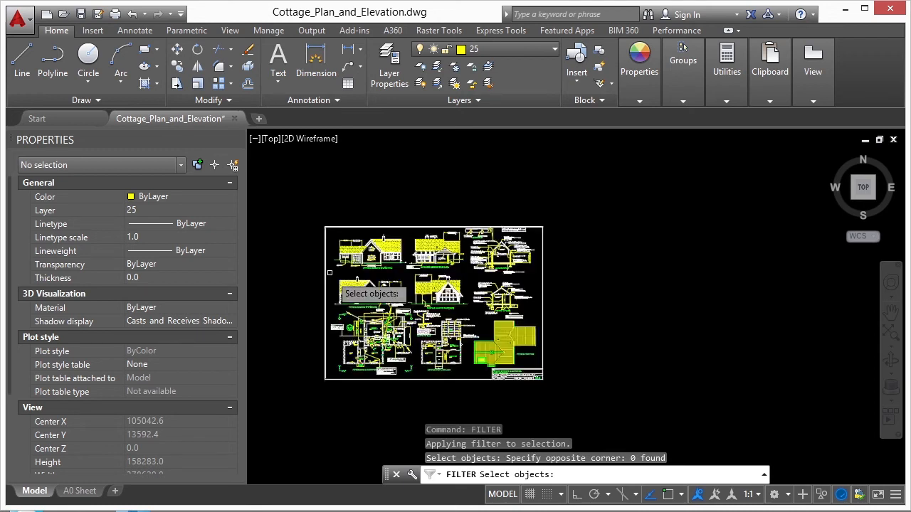
{"action": "scroll", "coordinate": [481, 254], "scroll_direction": "down", "scroll_amount": 1}
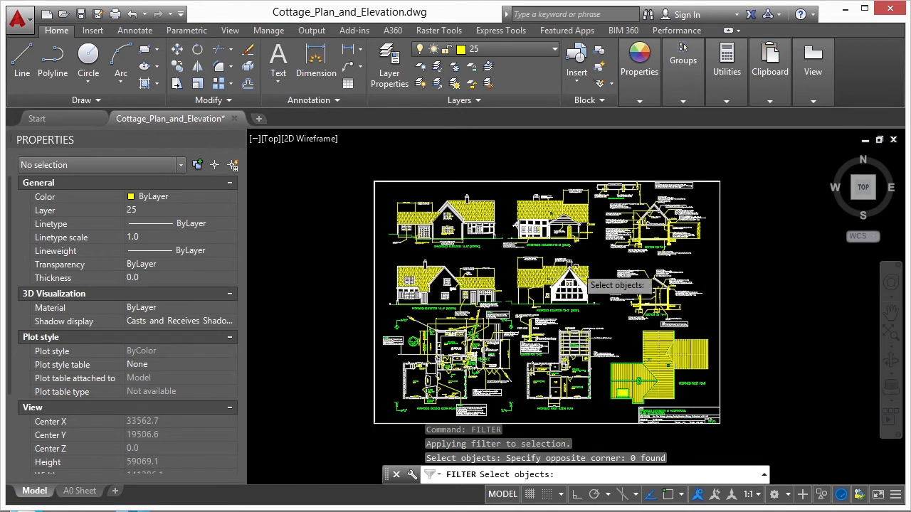
{"action": "scroll", "coordinate": [400, 264], "scroll_direction": "down", "scroll_amount": 2}
{"action": "key", "text": "Return"}
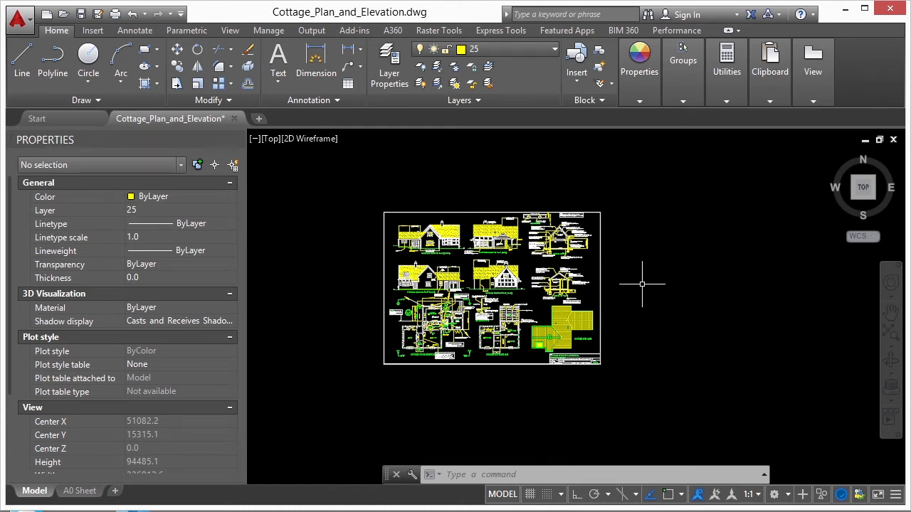
Step: Open the object selection filters with the FILTER command and add a Line object criterion to the list
{"action": "type", "text": "filter"}
{"action": "key", "text": "Return"}
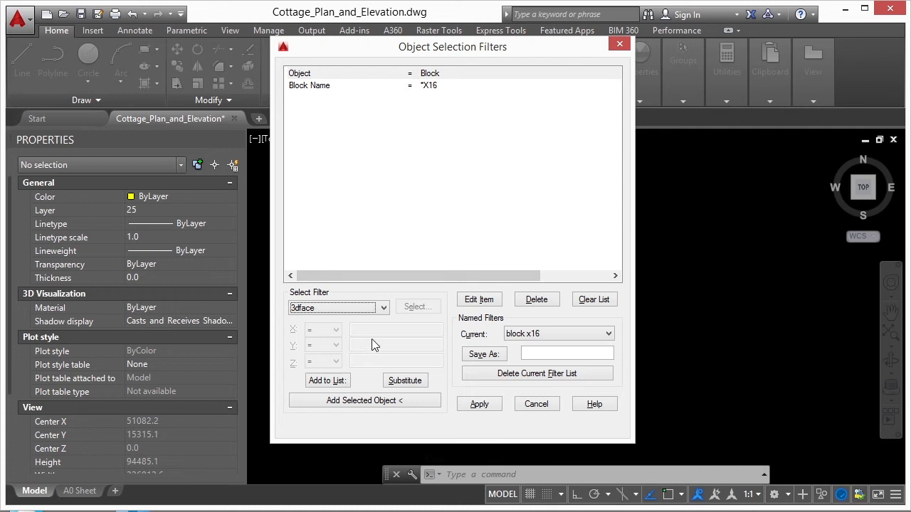
{"action": "left_click", "coordinate": [383, 307]}
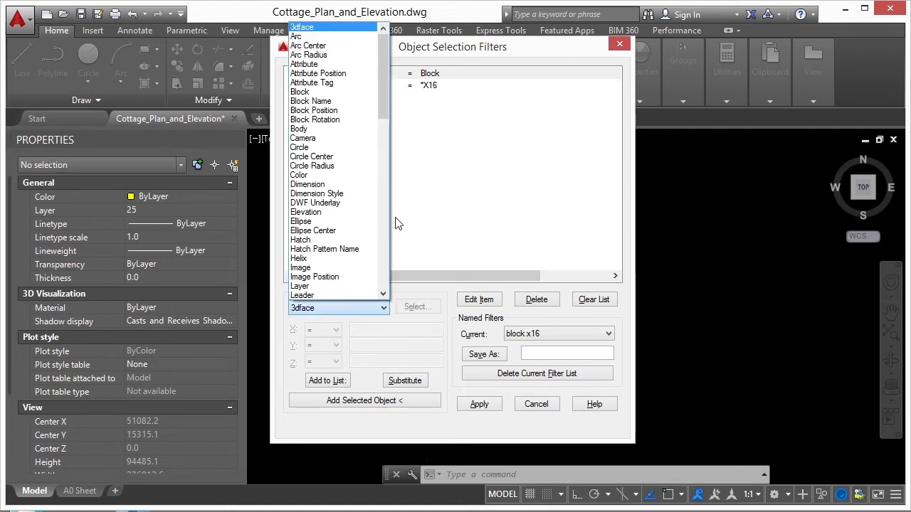
{"action": "left_click_drag", "start_coordinate": [384, 75], "coordinate": [394, 159]}
{"action": "scroll", "coordinate": [391, 194], "scroll_direction": "down", "scroll_amount": 6}
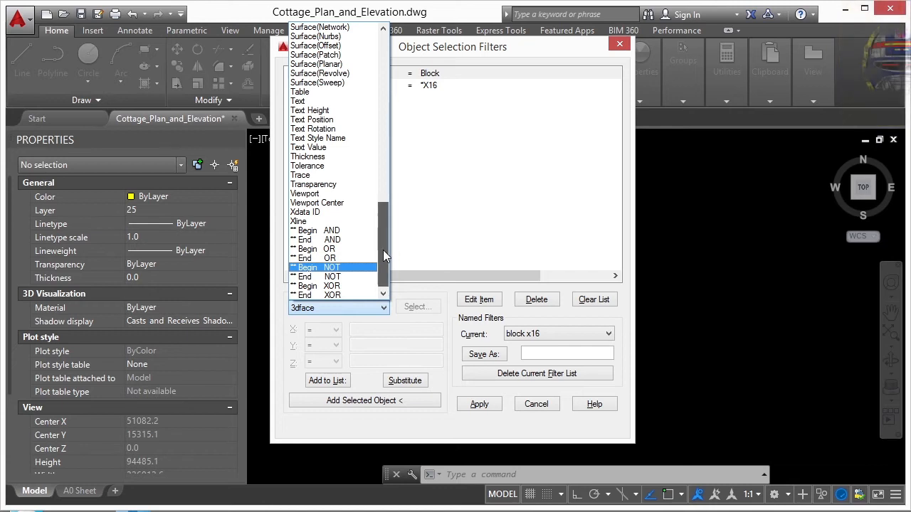
{"action": "left_click_drag", "start_coordinate": [383, 249], "coordinate": [384, 153]}
{"action": "left_click", "coordinate": [300, 74]}
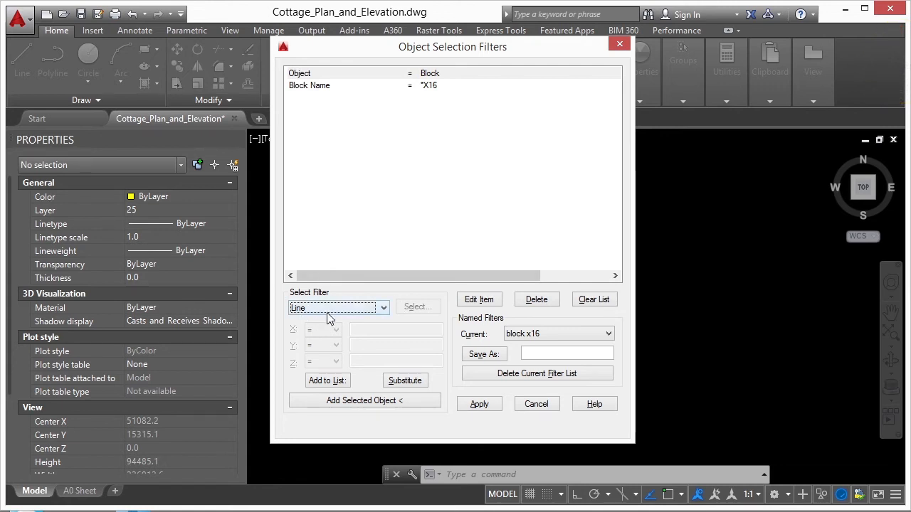
{"action": "left_click", "coordinate": [329, 381]}
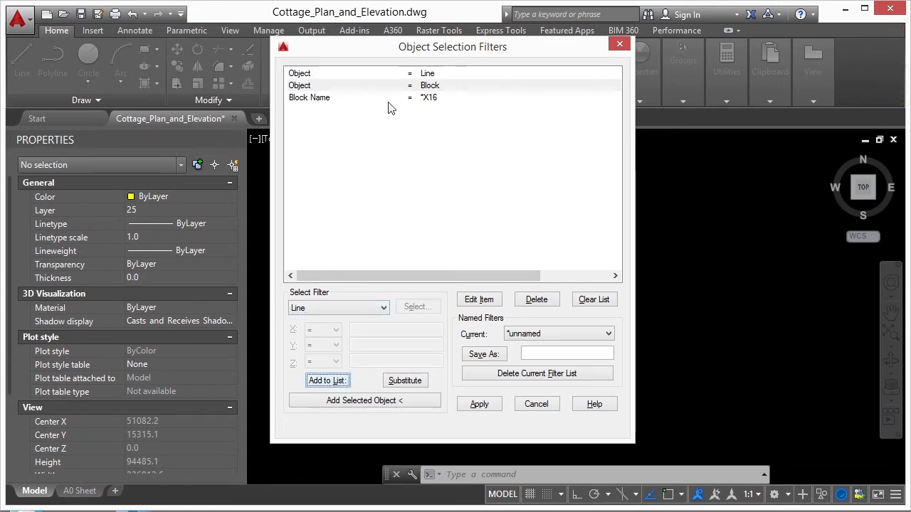
Step: Delete the Block object and Block Name criteria from the filter list
{"action": "left_click", "coordinate": [301, 87]}
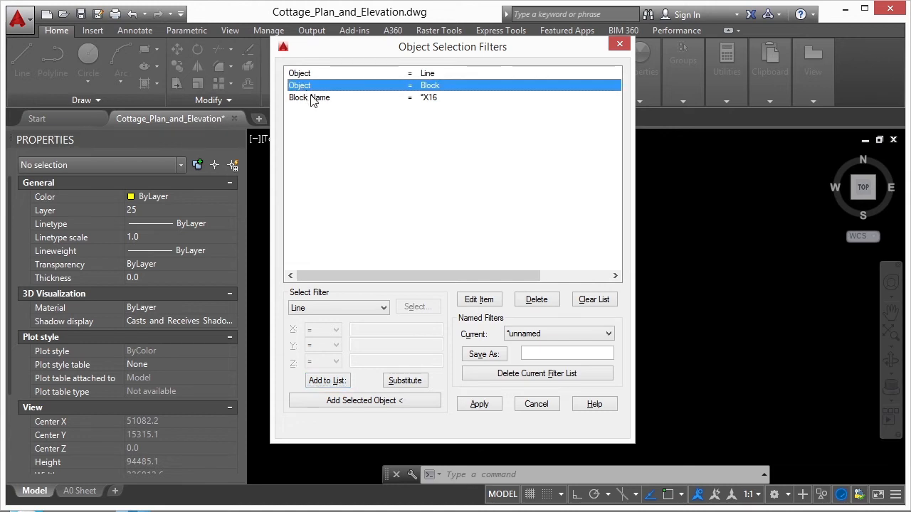
{"action": "left_click", "coordinate": [314, 101]}
{"action": "left_click", "coordinate": [307, 86]}
{"action": "left_click", "coordinate": [533, 300]}
{"action": "left_click", "coordinate": [316, 99]}
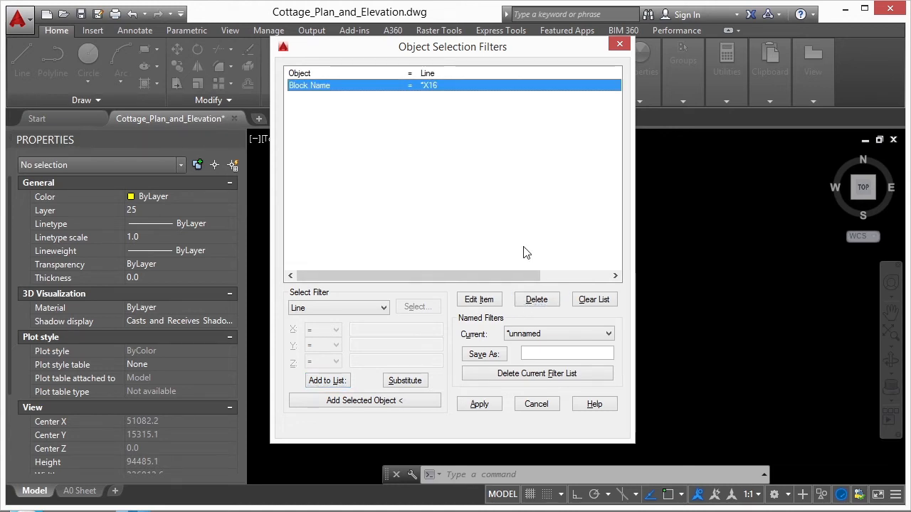
{"action": "left_click", "coordinate": [536, 299]}
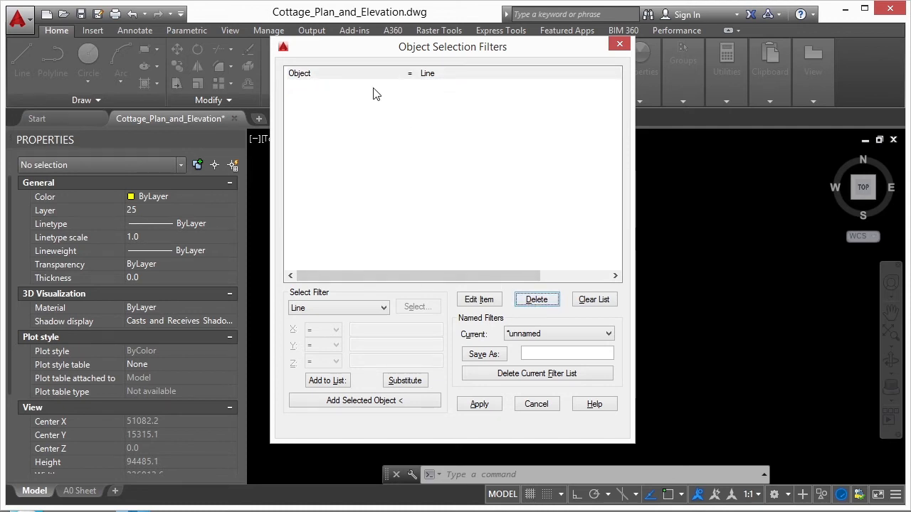
{"action": "left_click", "coordinate": [383, 308]}
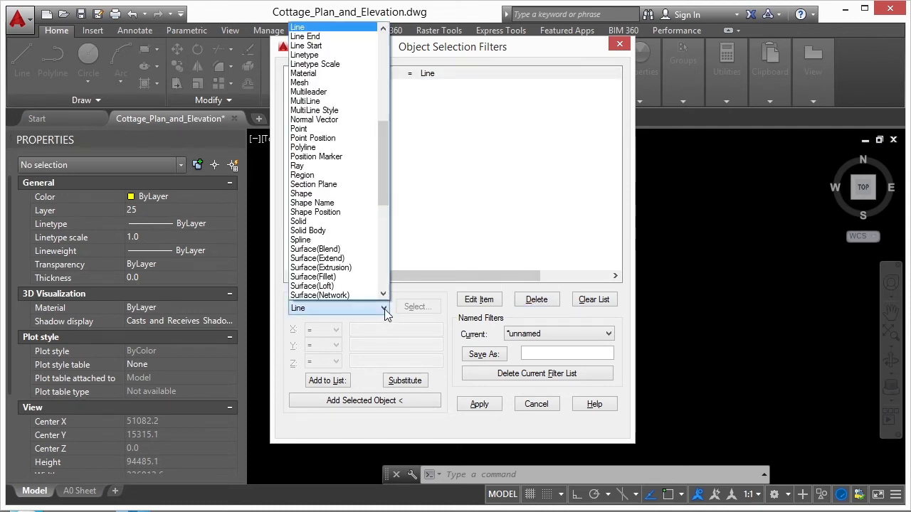
{"action": "scroll", "coordinate": [386, 160], "scroll_direction": "up", "scroll_amount": 3}
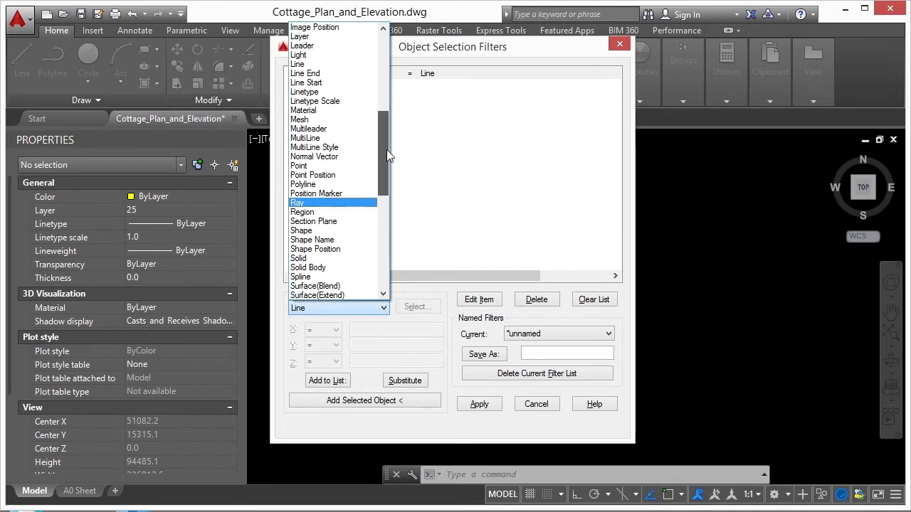
{"action": "left_click", "coordinate": [306, 63]}
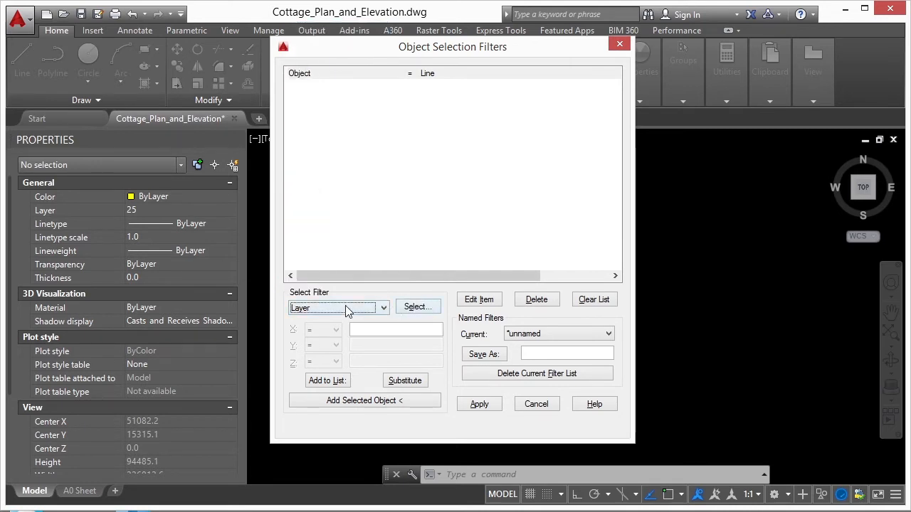
{"action": "left_click", "coordinate": [333, 382]}
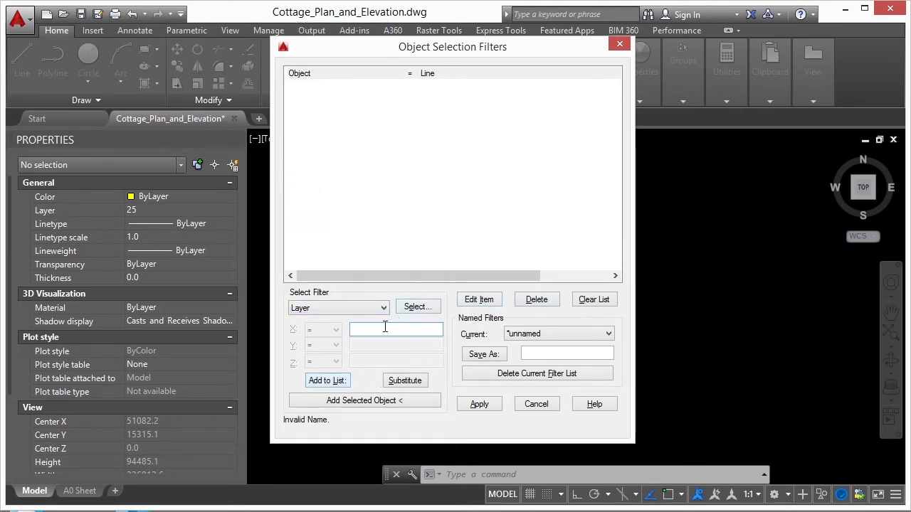
{"action": "left_click", "coordinate": [417, 308]}
{"action": "left_click", "coordinate": [519, 306]}
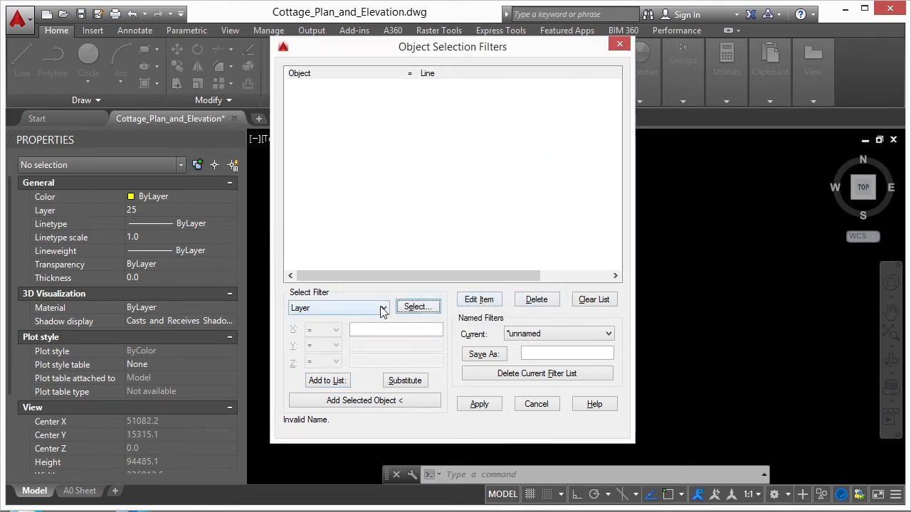
Step: Add a Layer criterion for the BORDER layer to the filter list
{"action": "left_click", "coordinate": [379, 312]}
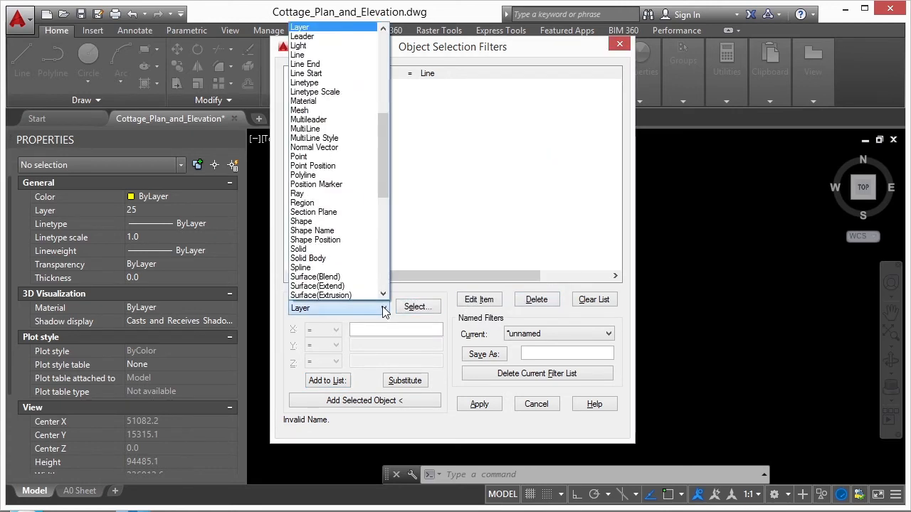
{"action": "left_click", "coordinate": [336, 28]}
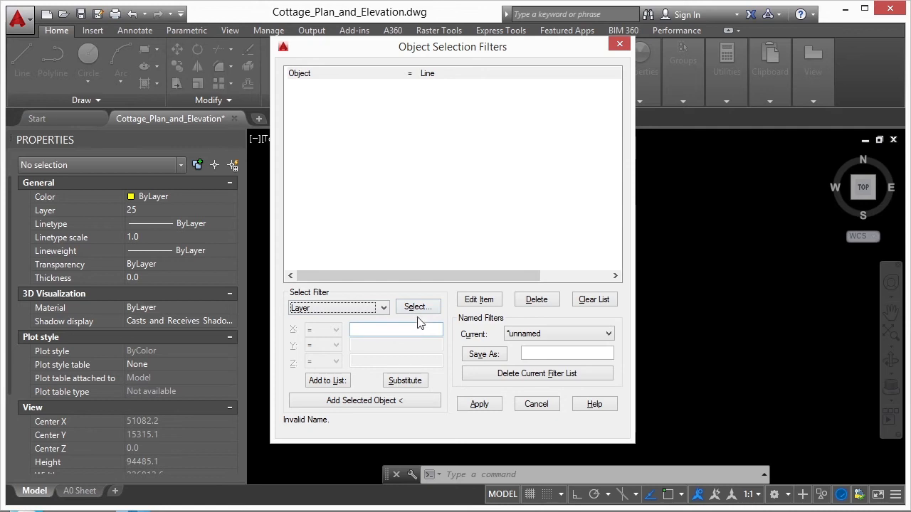
{"action": "left_click", "coordinate": [418, 307]}
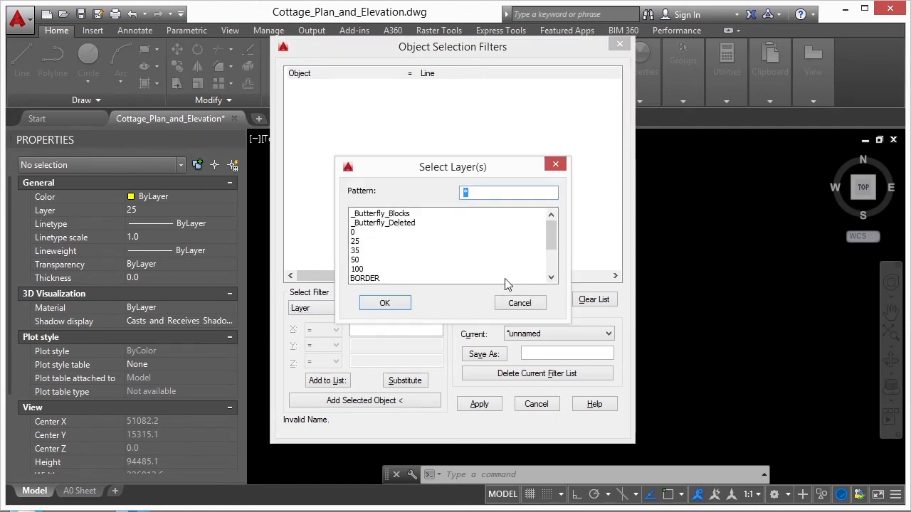
{"action": "mouse_move", "coordinate": [553, 235]}
{"action": "left_mouse_down"}
{"action": "mouse_move", "coordinate": [559, 266]}
{"action": "mouse_move", "coordinate": [554, 226]}
{"action": "mouse_move", "coordinate": [555, 268]}
{"action": "mouse_move", "coordinate": [552, 240]}
{"action": "left_mouse_up"}
{"action": "left_click", "coordinate": [370, 269]}
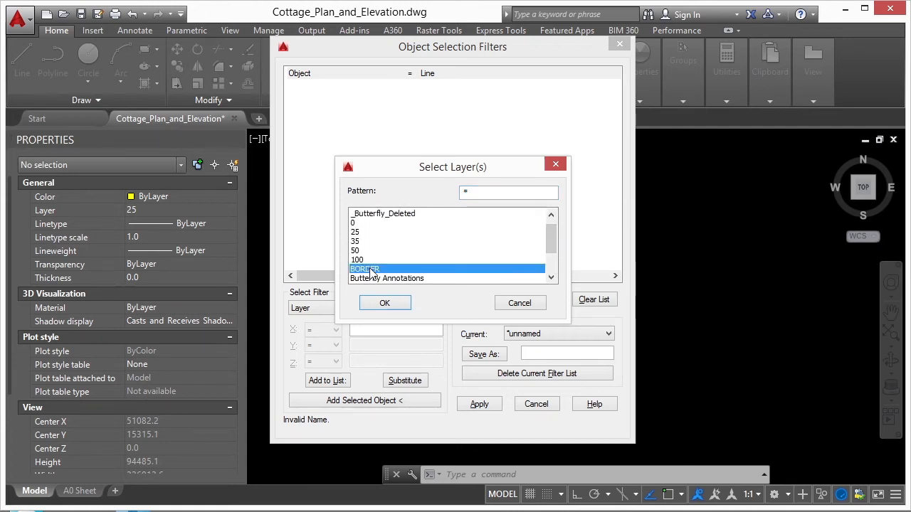
{"action": "left_click", "coordinate": [400, 304]}
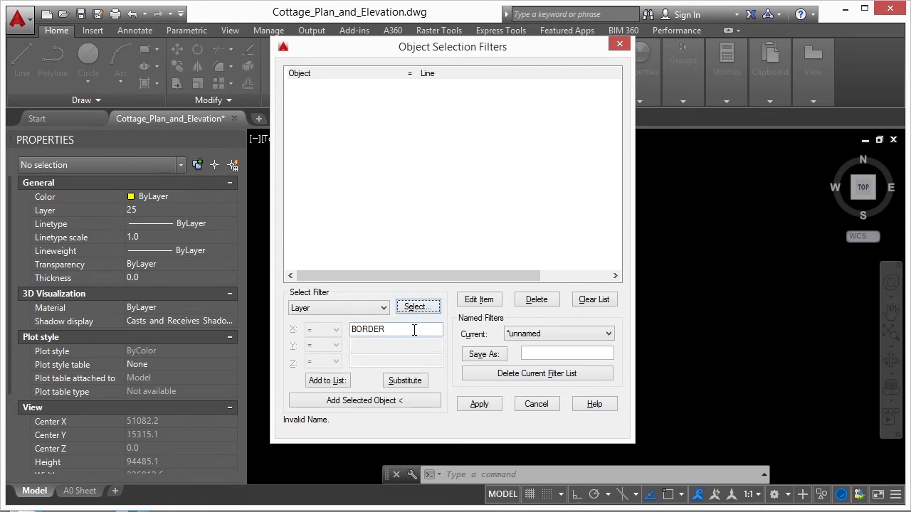
{"action": "left_click", "coordinate": [338, 381]}
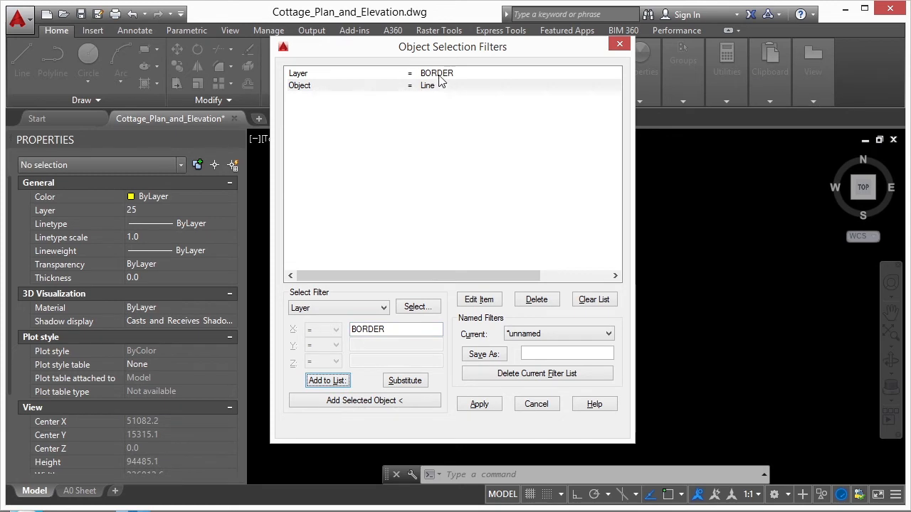
Step: Save the filter as border line and apply it to a window selection around the entire drawing sheet
{"action": "left_click", "coordinate": [536, 354]}
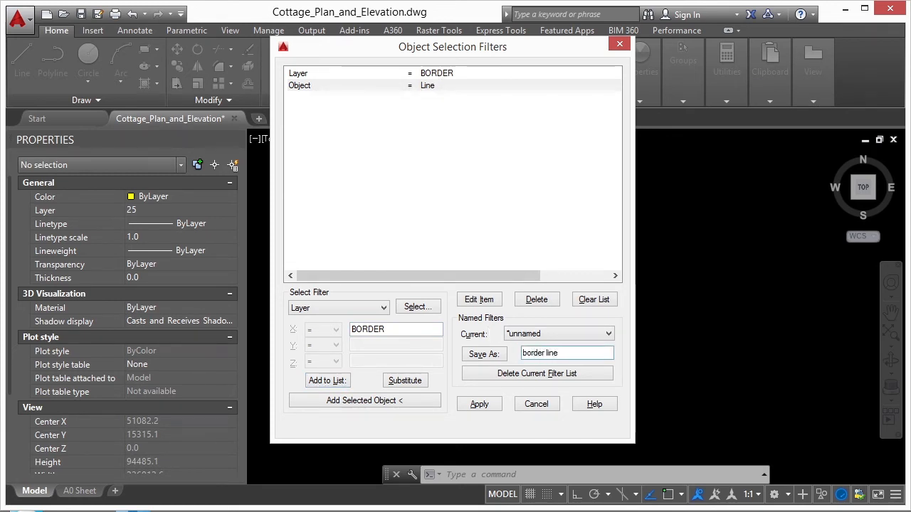
{"action": "left_click", "coordinate": [488, 354]}
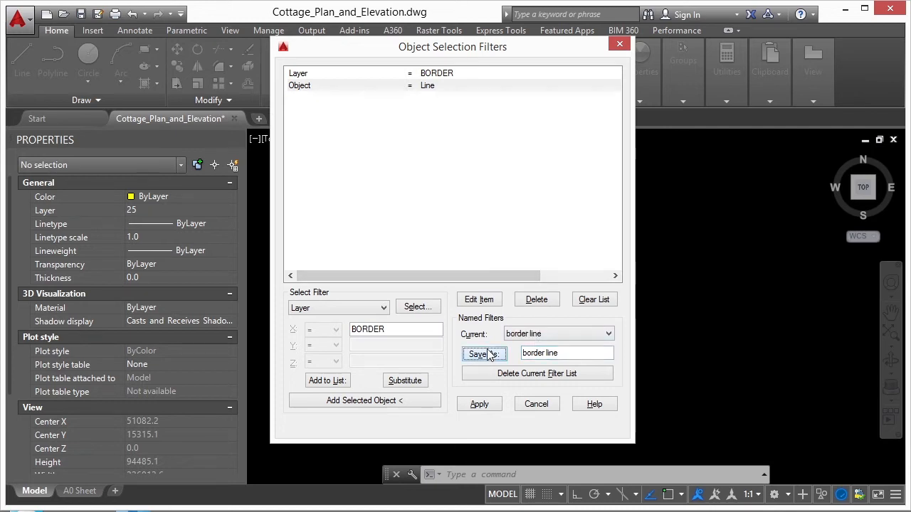
{"action": "left_click", "coordinate": [479, 404]}
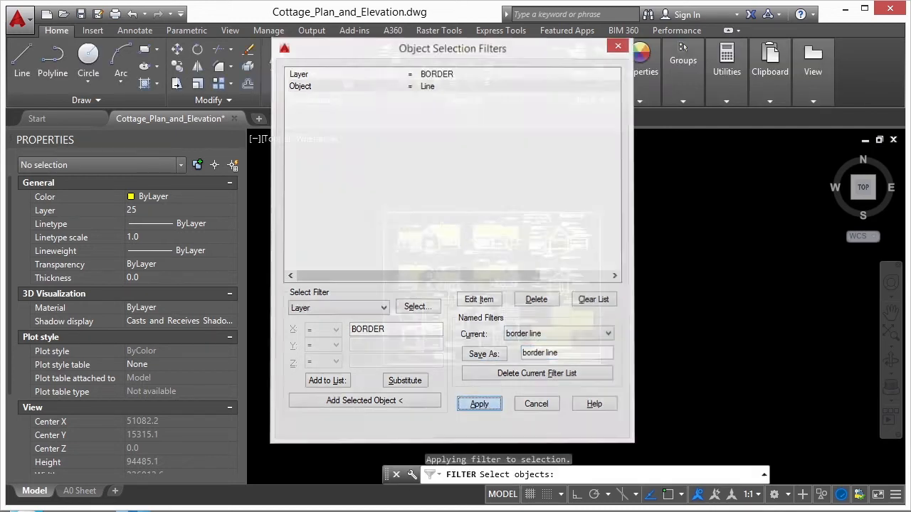
{"action": "left_click", "coordinate": [354, 187]}
{"action": "left_click", "coordinate": [630, 386]}
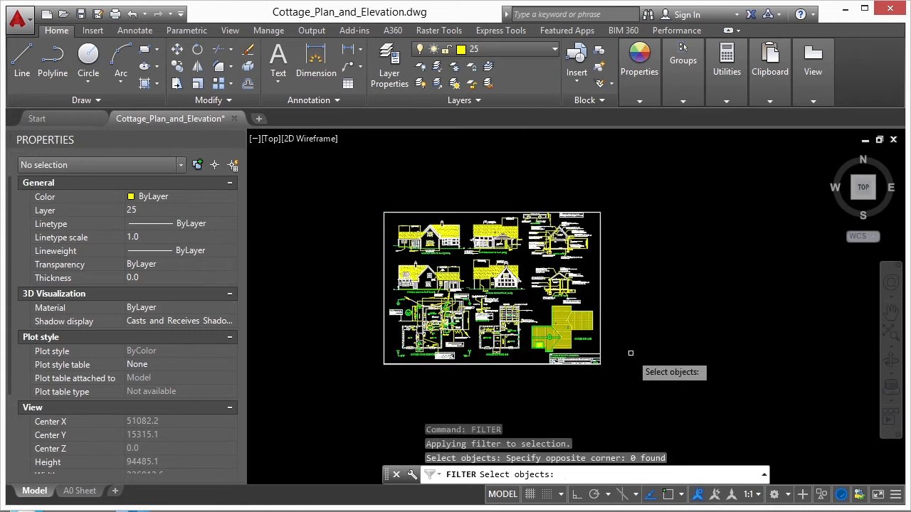
{"action": "key", "text": "Return"}
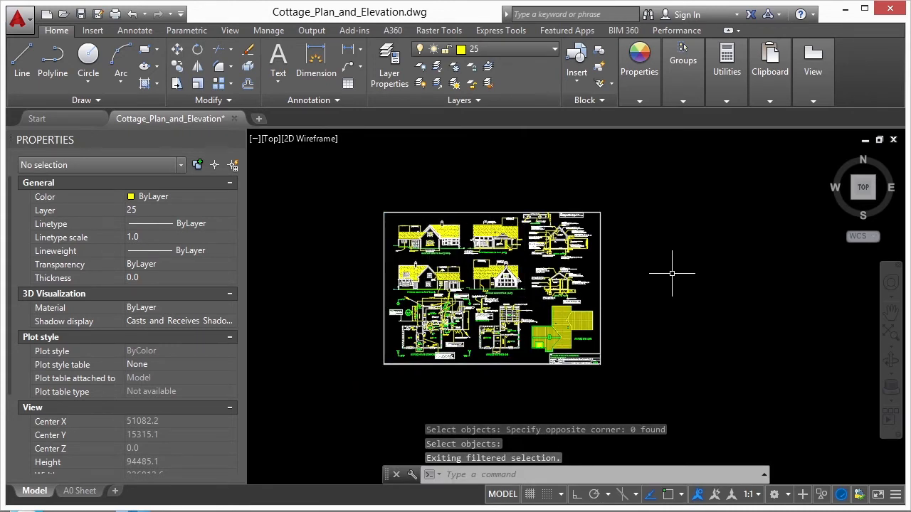
Step: Reopen the object selection filters with the FILTER command and remove all criteria from the filter list
{"action": "type", "text": "filter"}
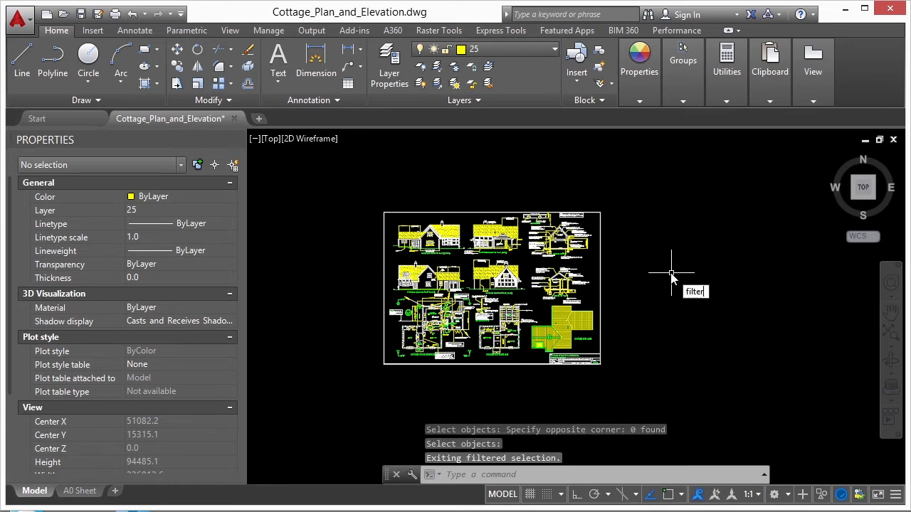
{"action": "key", "text": "Return"}
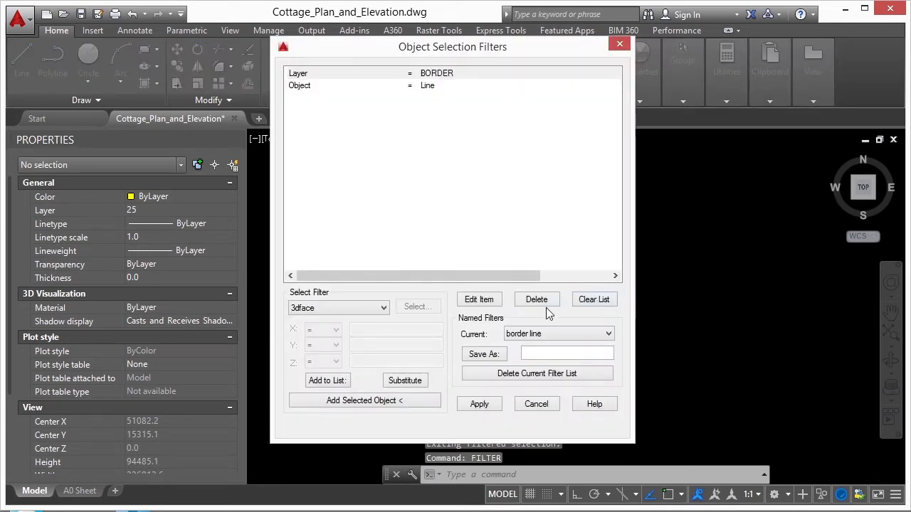
{"action": "left_click", "coordinate": [304, 86]}
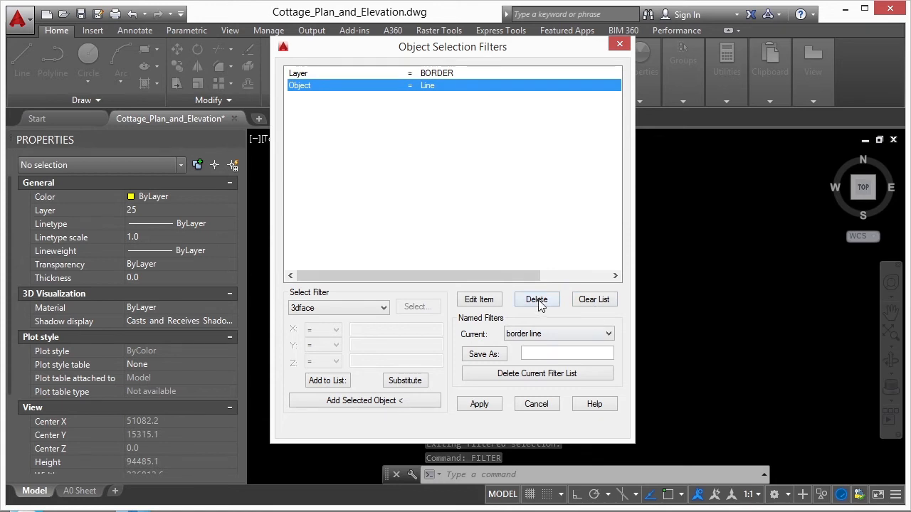
{"action": "left_click", "coordinate": [536, 299]}
{"action": "left_click", "coordinate": [594, 300]}
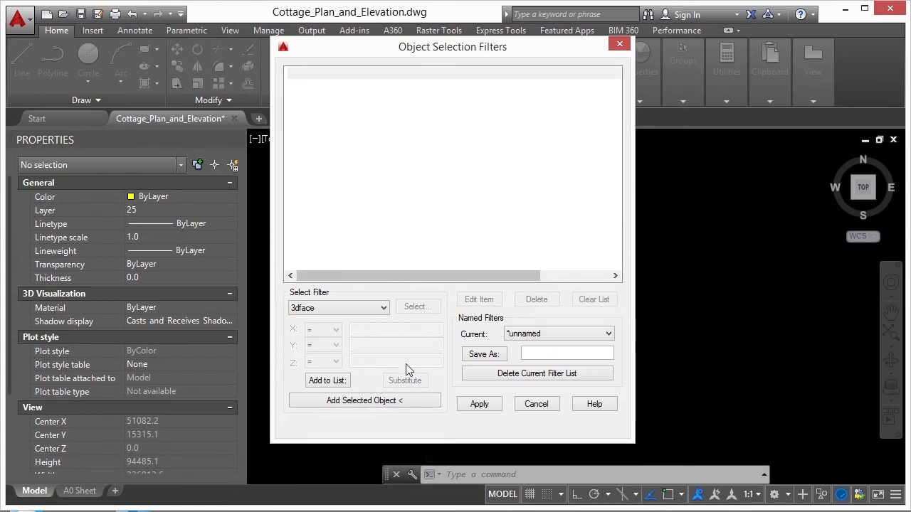
Step: Add the sheet border polyline's properties to the filter list and delete every criterion except the BORDER layer
{"action": "left_click", "coordinate": [365, 400]}
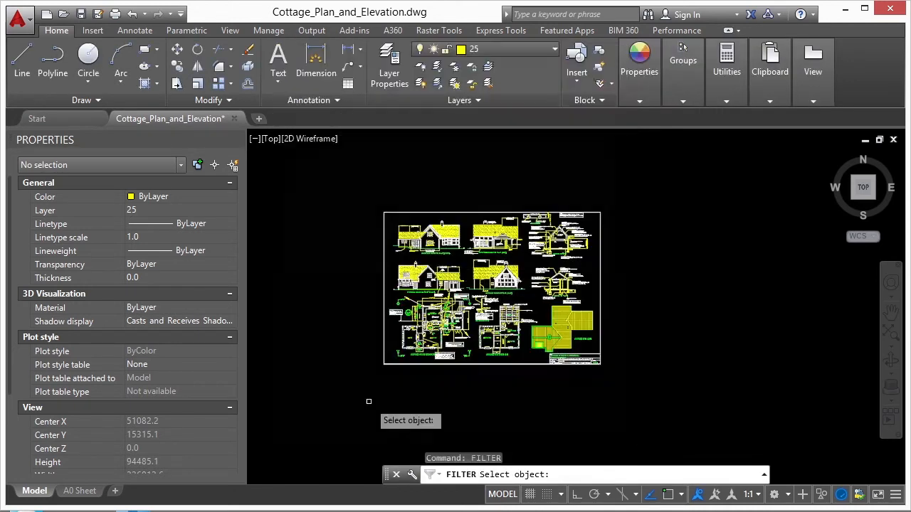
{"action": "left_click", "coordinate": [399, 363]}
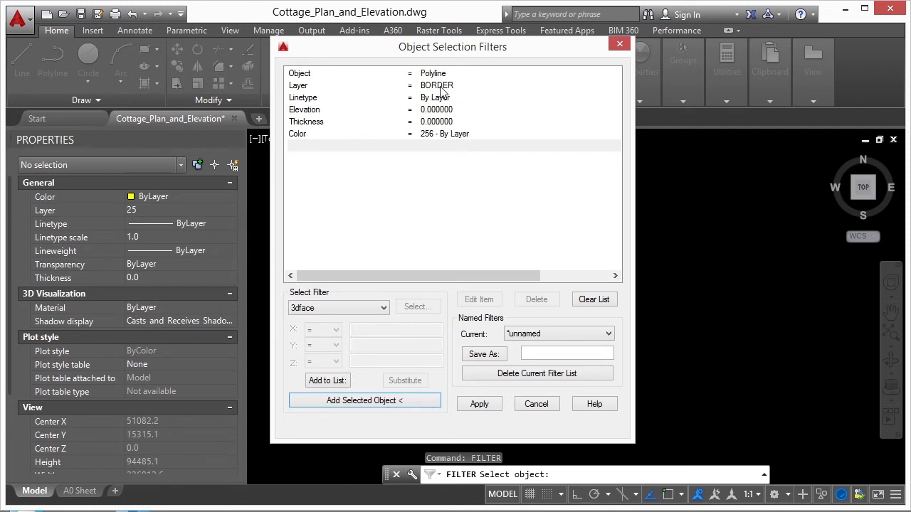
{"action": "left_click", "coordinate": [320, 97]}
{"action": "left_click", "coordinate": [534, 300]}
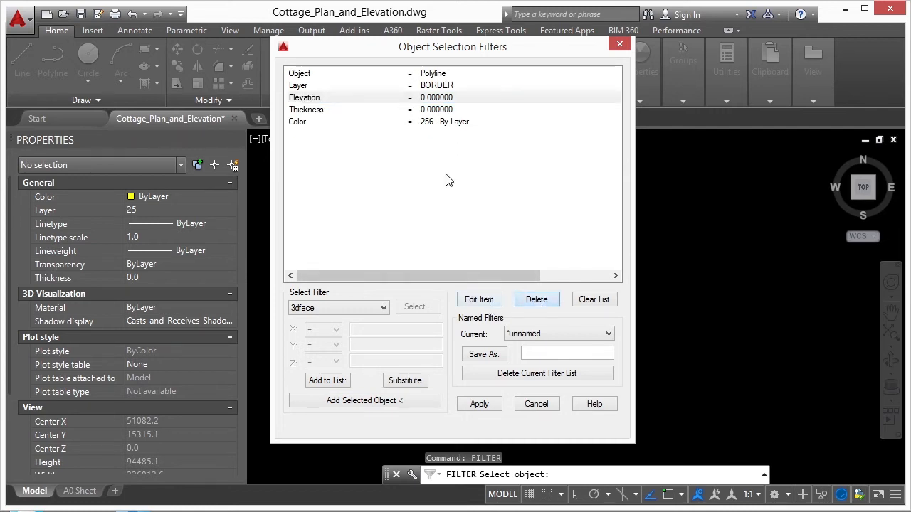
{"action": "left_click", "coordinate": [532, 301]}
{"action": "left_click", "coordinate": [533, 301]}
{"action": "left_click", "coordinate": [535, 301]}
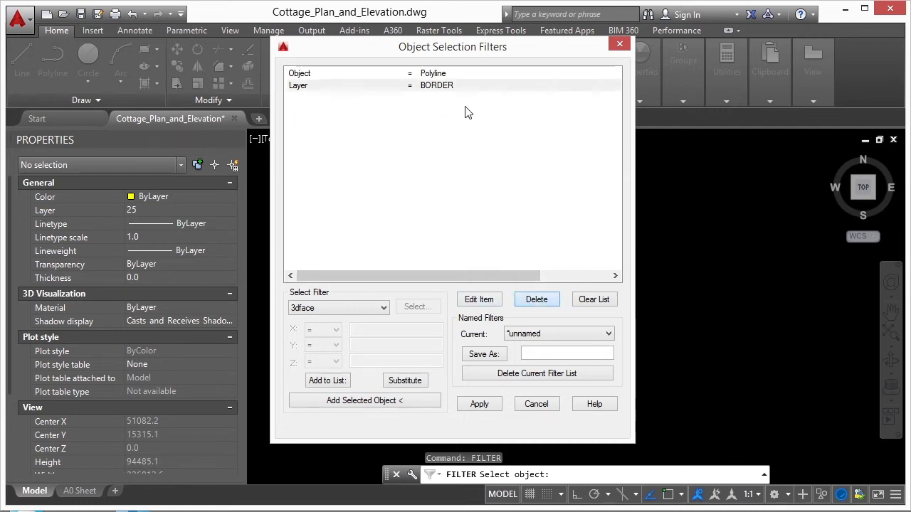
{"action": "left_click", "coordinate": [439, 74]}
{"action": "left_click", "coordinate": [536, 300]}
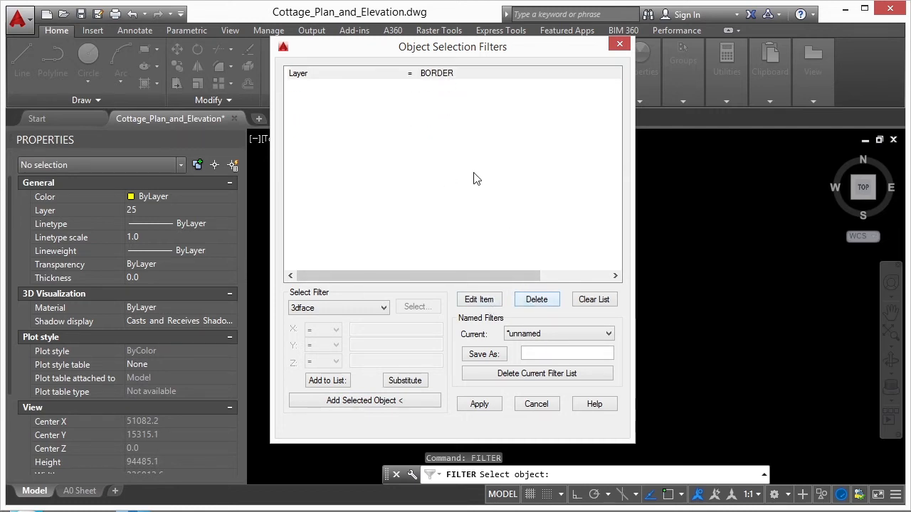
Step: Save the filter as border, apply it to a window selection around the entire drawing sheet, and clear the selection after checking its object type
{"action": "left_click", "coordinate": [542, 354]}
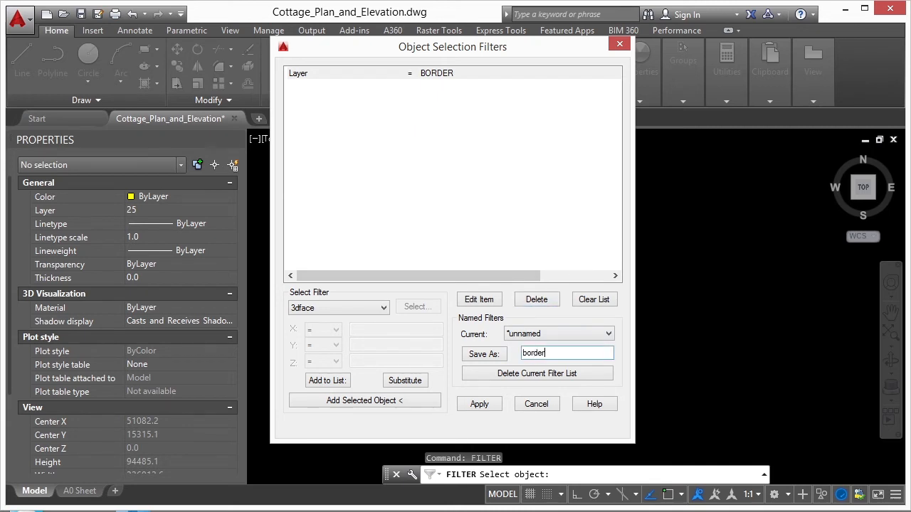
{"action": "left_click", "coordinate": [494, 353]}
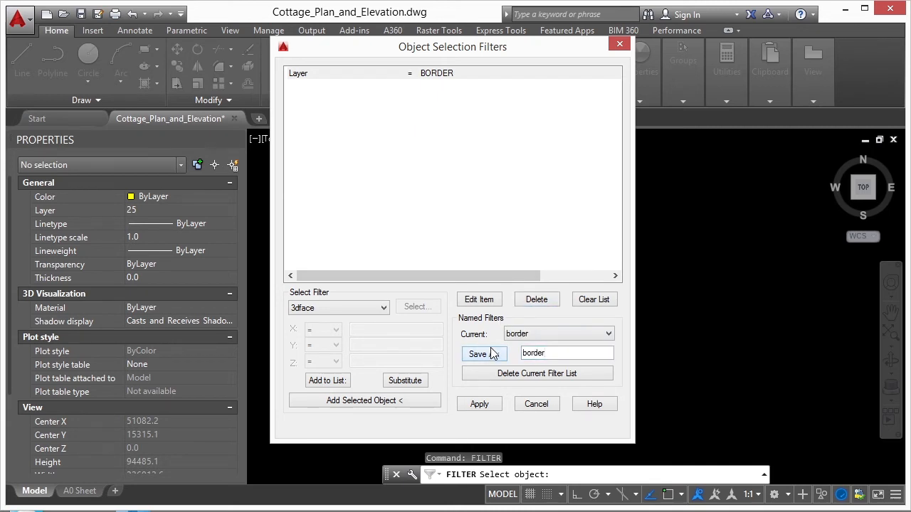
{"action": "left_click", "coordinate": [480, 404]}
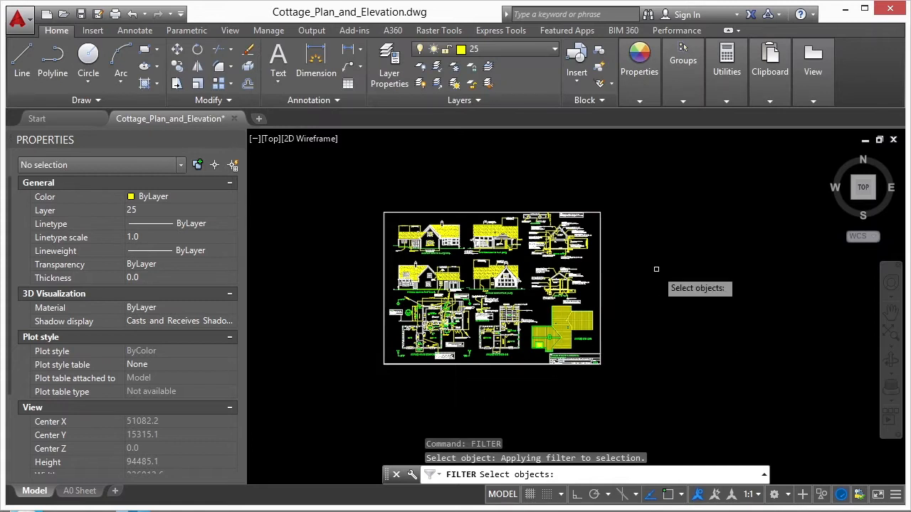
{"action": "left_click", "coordinate": [357, 189]}
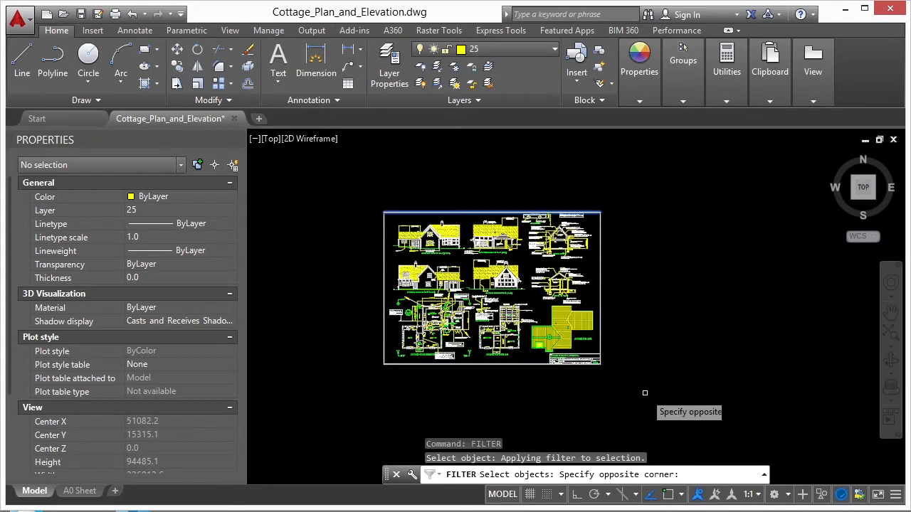
{"action": "left_click", "coordinate": [644, 393]}
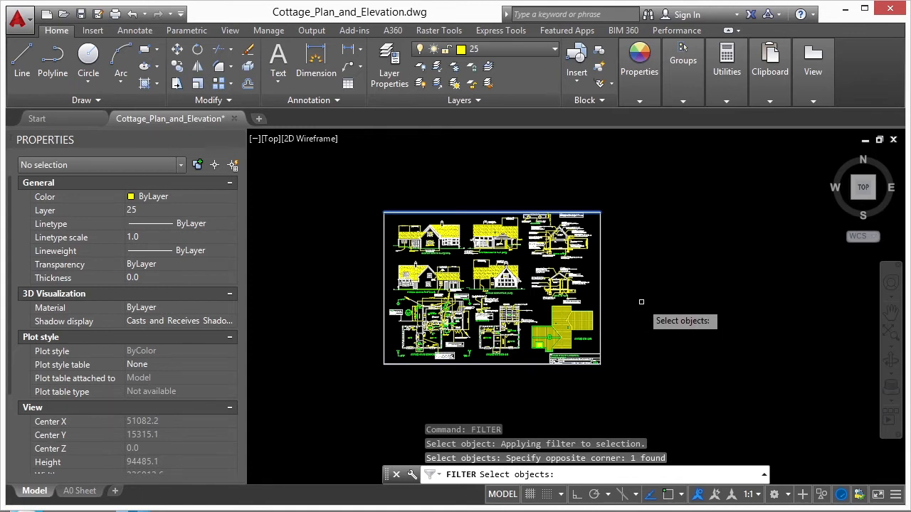
{"action": "key", "text": "Return"}
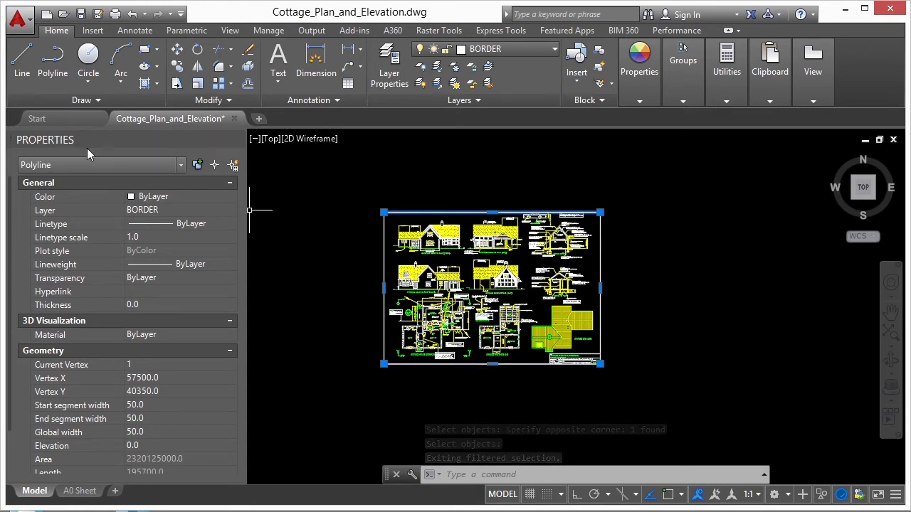
{"action": "left_click", "coordinate": [174, 166]}
{"action": "left_click", "coordinate": [86, 181]}
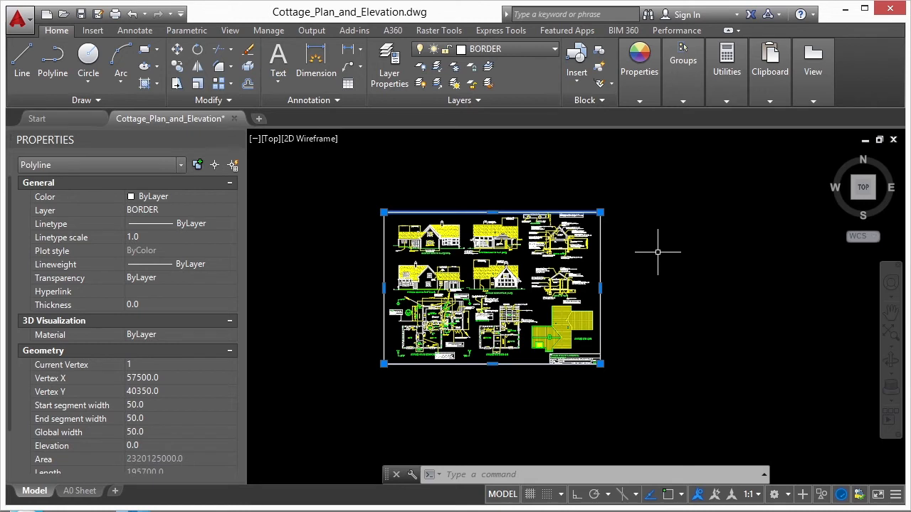
{"action": "key", "text": "Escape"}
Step: Load the named filter text 100 with the FILTER command and apply it to a crossing selection around the entire drawing sheet
{"action": "type", "text": "filter"}
{"action": "key", "text": "Return"}
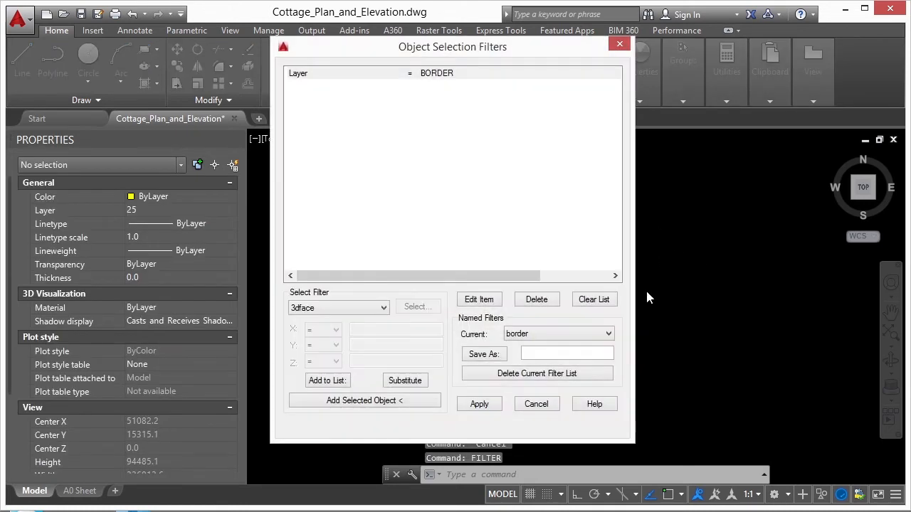
{"action": "left_click", "coordinate": [609, 333]}
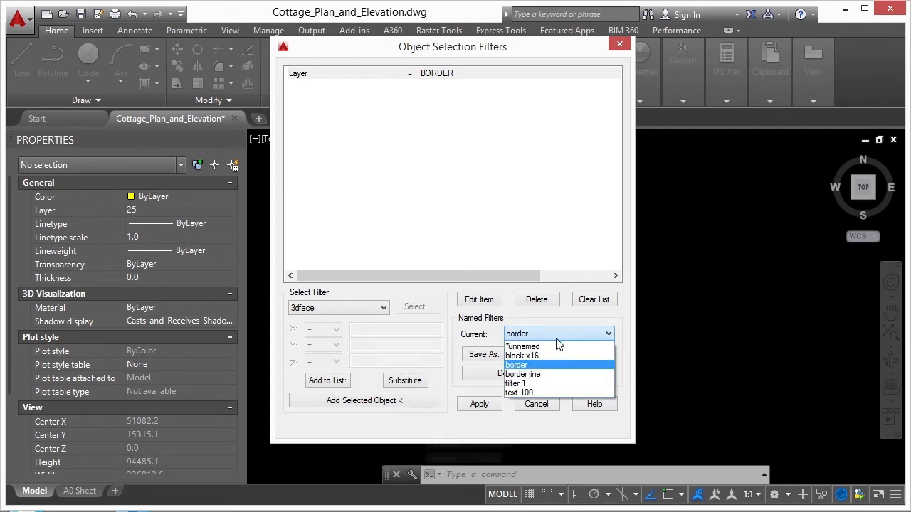
{"action": "left_click", "coordinate": [534, 393]}
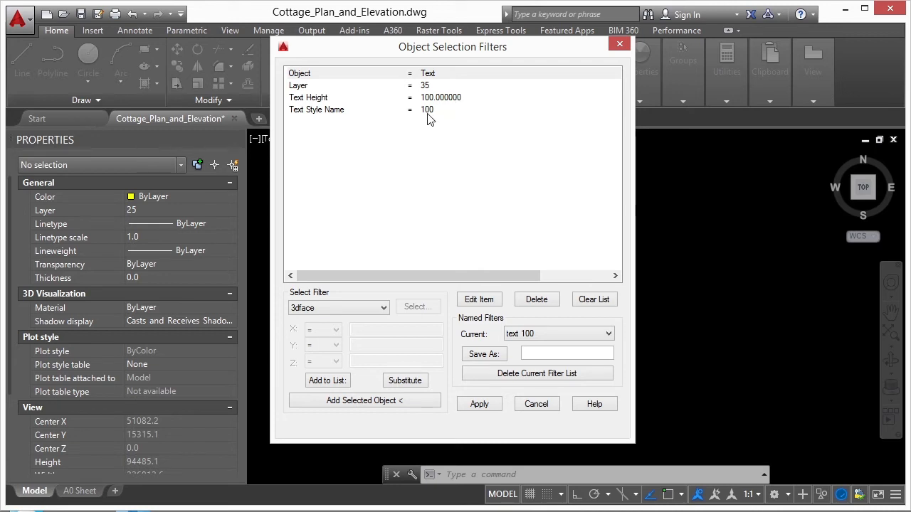
{"action": "left_click", "coordinate": [479, 404]}
{"action": "left_click", "coordinate": [636, 187]}
{"action": "left_click", "coordinate": [315, 420]}
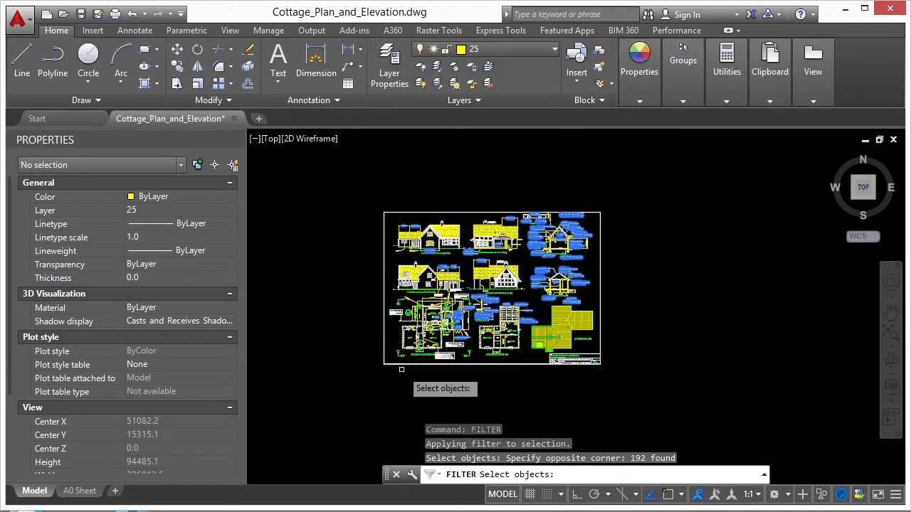
Step: Examine the elevations up close to check which text annotations the filter has selected
{"action": "scroll", "coordinate": [488, 217], "scroll_direction": "up", "scroll_amount": 10}
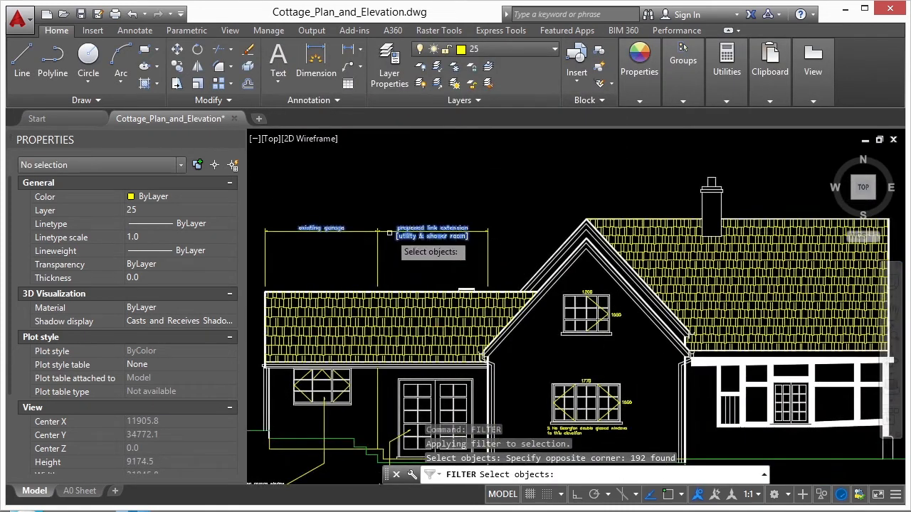
{"action": "scroll", "coordinate": [389, 234], "scroll_direction": "up", "scroll_amount": 8}
{"action": "scroll", "coordinate": [387, 281], "scroll_direction": "down", "scroll_amount": 18}
{"action": "scroll", "coordinate": [408, 324], "scroll_direction": "up", "scroll_amount": 10}
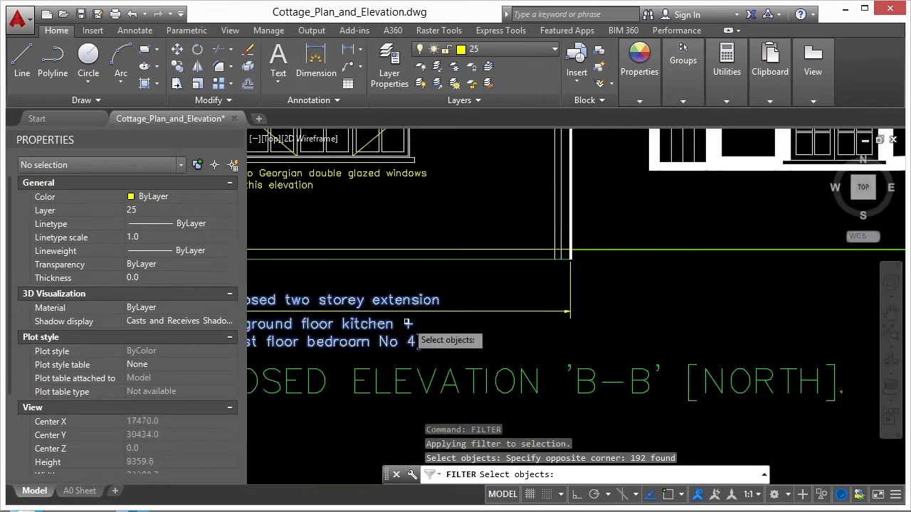
{"action": "scroll", "coordinate": [409, 299], "scroll_direction": "down", "scroll_amount": 12}
{"action": "scroll", "coordinate": [514, 288], "scroll_direction": "up", "scroll_amount": 5}
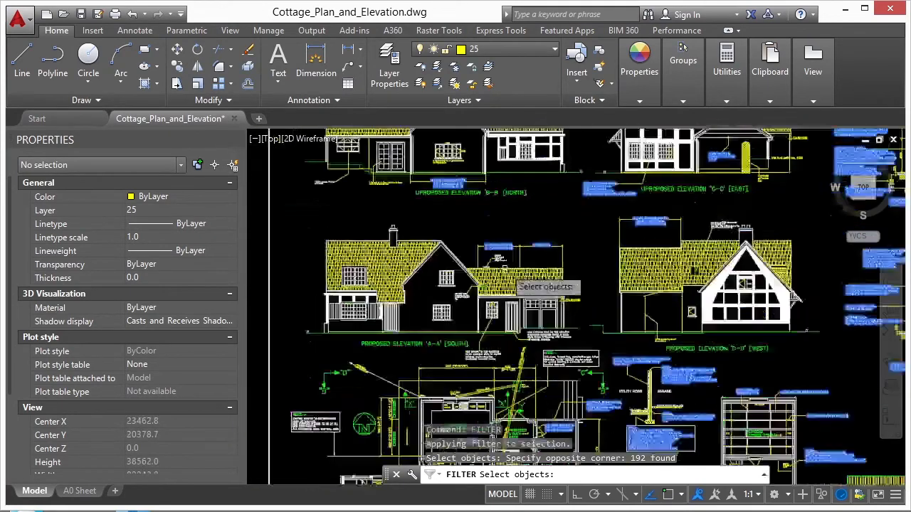
{"action": "scroll", "coordinate": [516, 286], "scroll_direction": "up", "scroll_amount": 10}
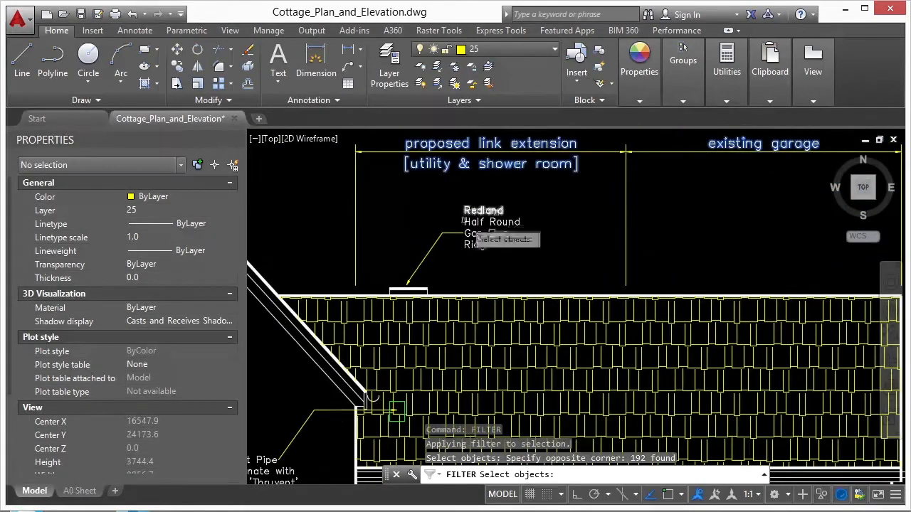
{"action": "scroll", "coordinate": [463, 221], "scroll_direction": "down", "scroll_amount": 14}
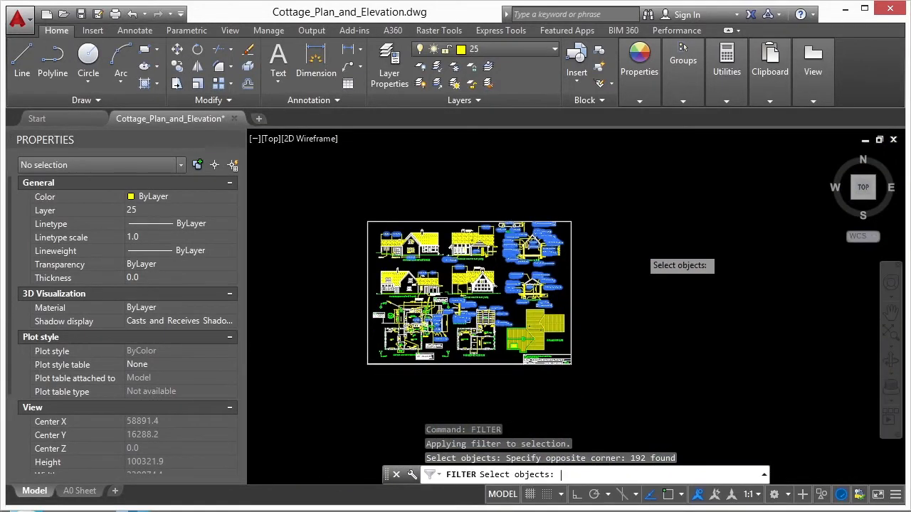
Step: Finish the filtered selection, set the color of the selected text objects to Red, and deselect them
{"action": "key", "text": "Return"}
{"action": "scroll", "coordinate": [511, 256], "scroll_direction": "up", "scroll_amount": 8}
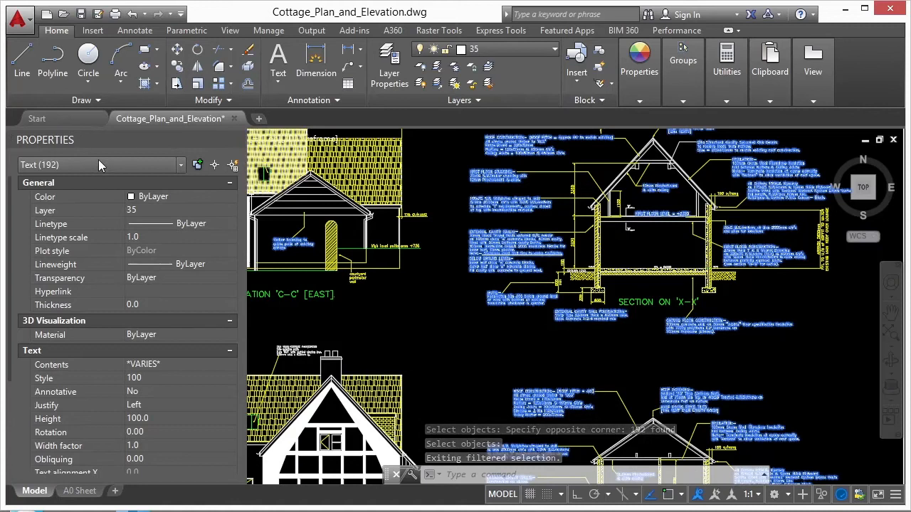
{"action": "left_click", "coordinate": [156, 202]}
{"action": "left_click", "coordinate": [149, 236]}
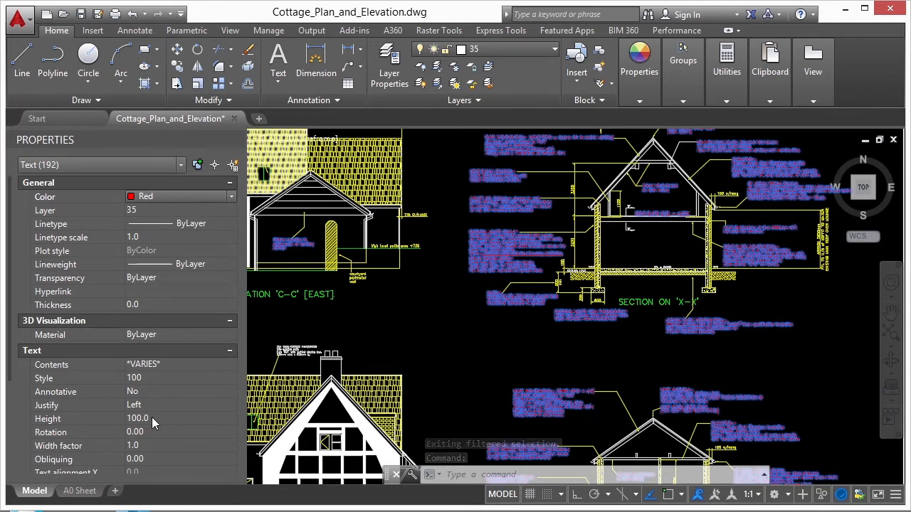
{"action": "scroll", "coordinate": [550, 262], "scroll_direction": "down", "scroll_amount": 8}
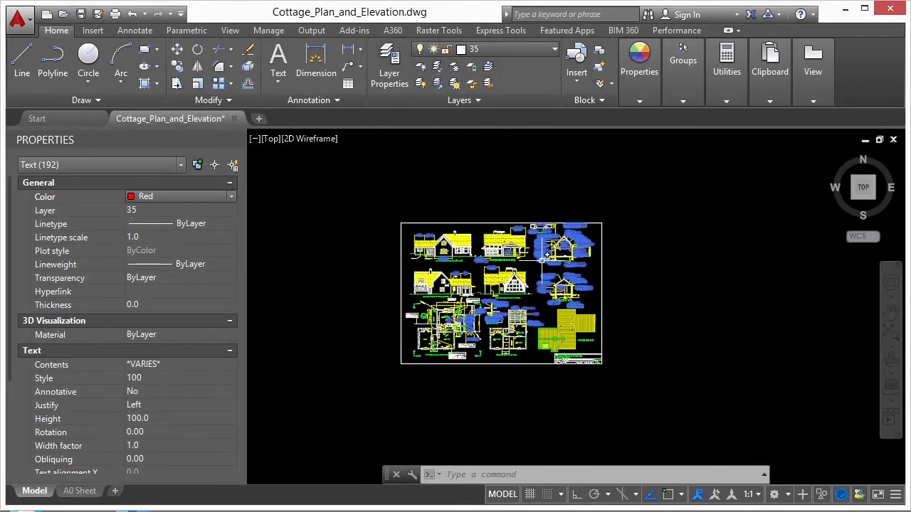
{"action": "key", "text": "Escape"}
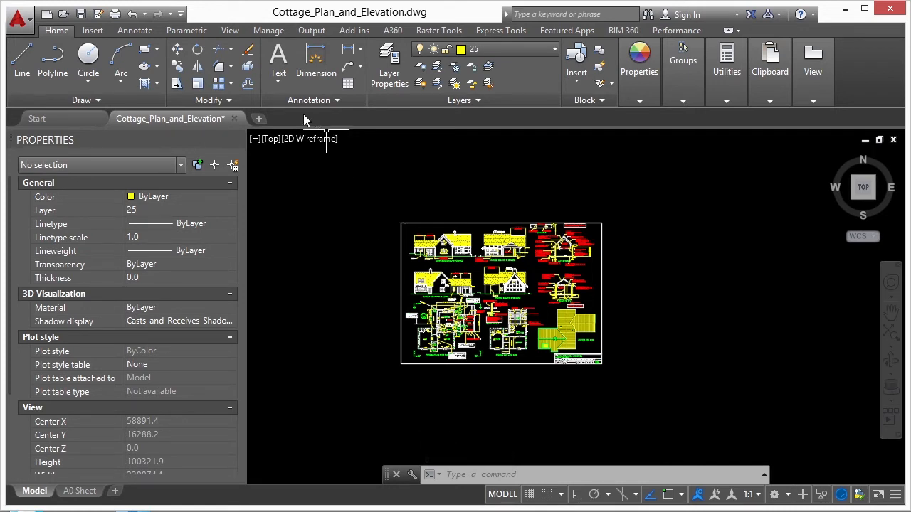
Step: Create a new drawing and check which named filters are available in its object selection filters
{"action": "left_click", "coordinate": [258, 119]}
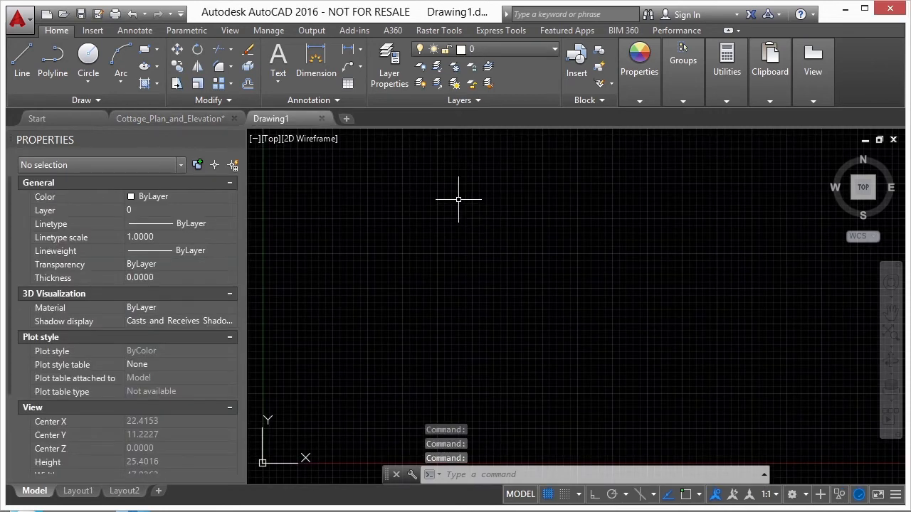
{"action": "type", "text": "filter"}
{"action": "key", "text": "Return"}
{"action": "left_click", "coordinate": [581, 332]}
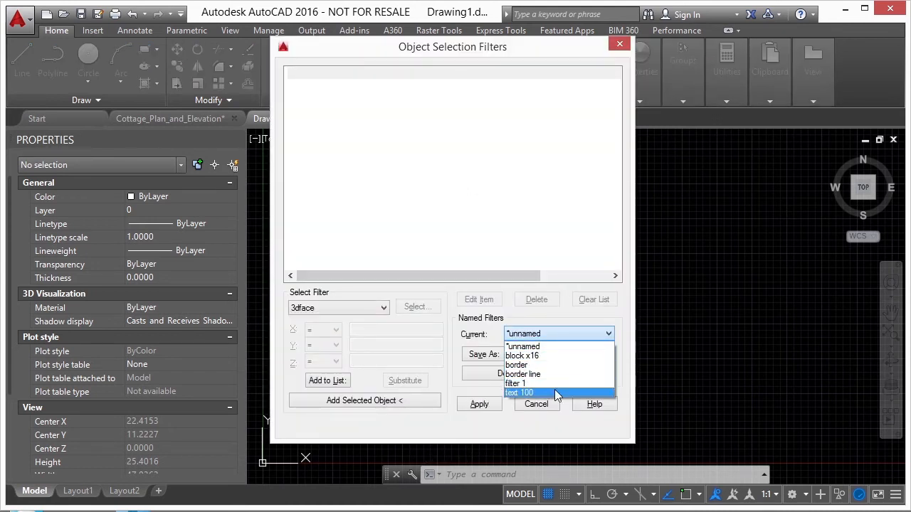
{"action": "left_click", "coordinate": [534, 179]}
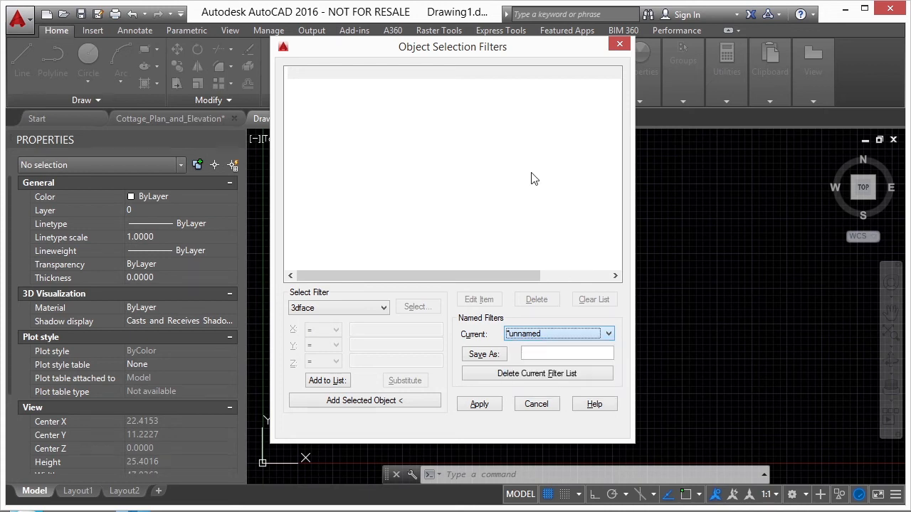
{"action": "left_click", "coordinate": [536, 404]}
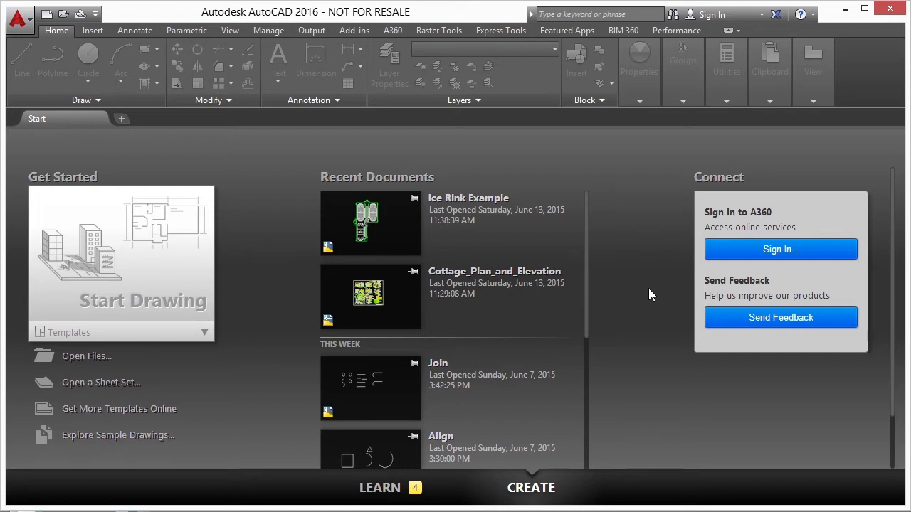
Step: Open the Ice Rink Example drawing and review its blocks, dimension styles and other named object types with the RENAME command
{"action": "left_click", "coordinate": [456, 209]}
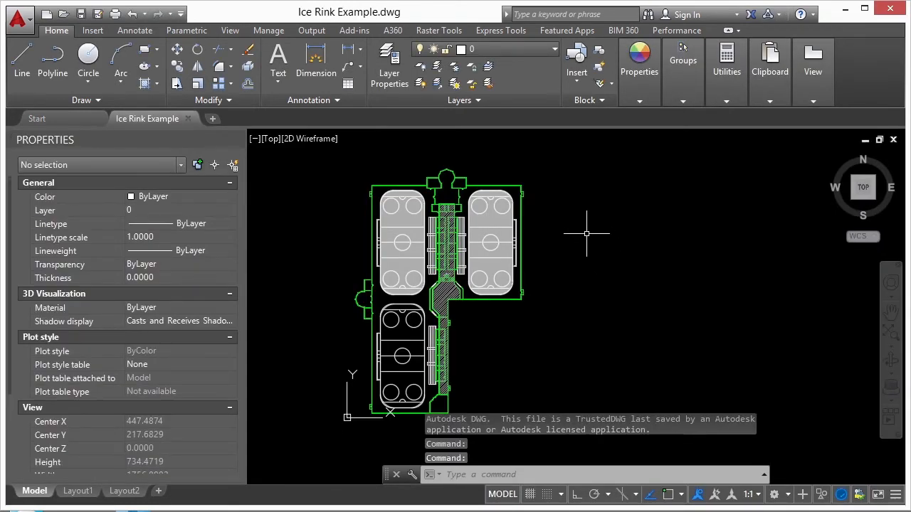
{"action": "type", "text": "rename"}
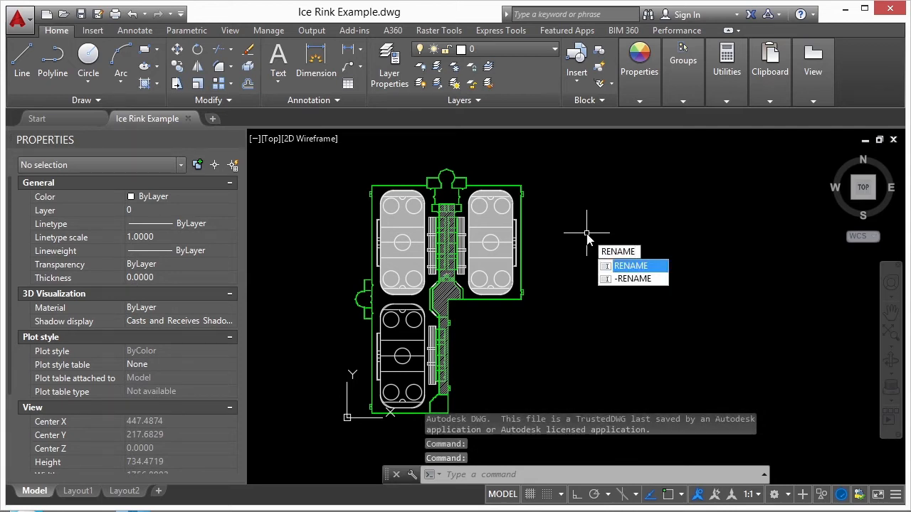
{"action": "key", "text": "Return"}
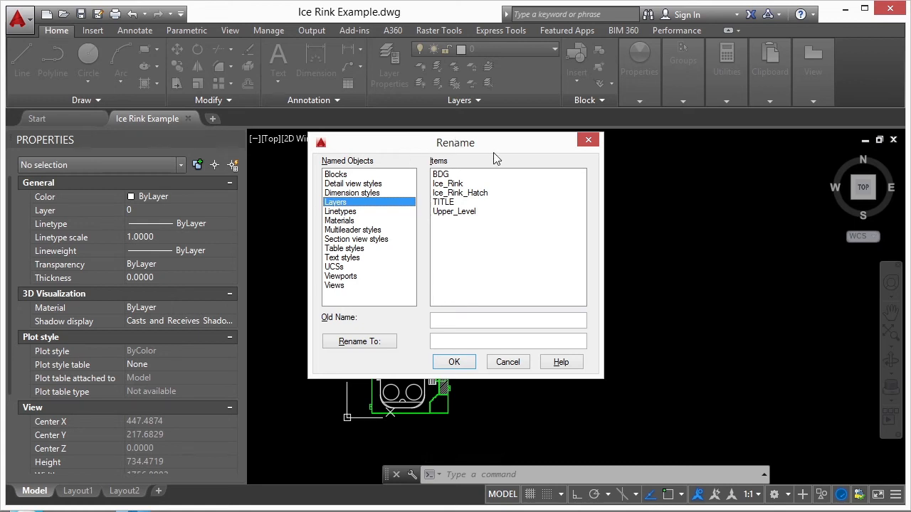
{"action": "left_click", "coordinate": [339, 176]}
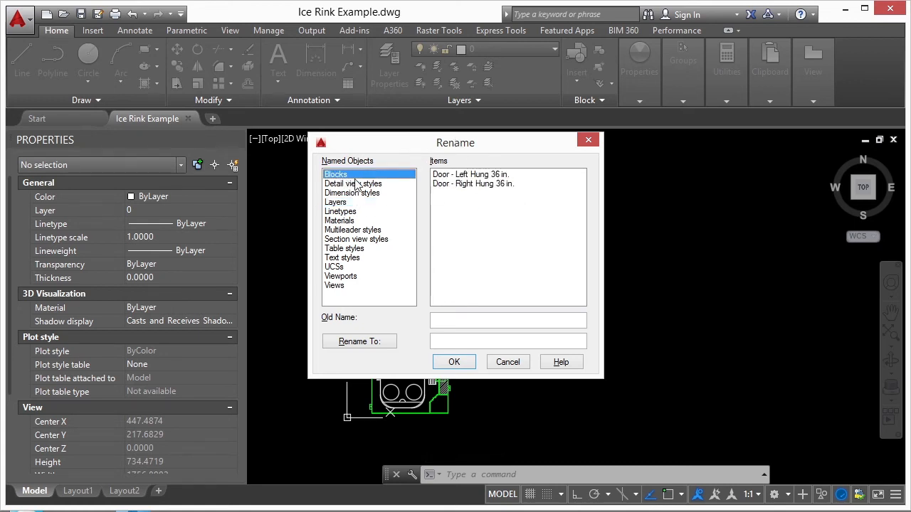
{"action": "left_click", "coordinate": [361, 185]}
{"action": "left_click", "coordinate": [365, 194]}
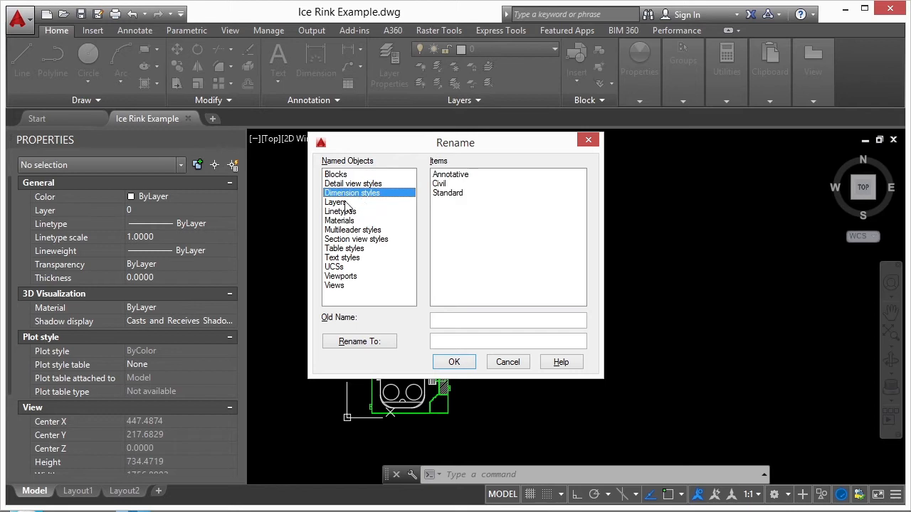
{"action": "left_click", "coordinate": [342, 212]}
Step: Rename the block Door - Left Hung 36 in. as Door _ Left
{"action": "left_click", "coordinate": [360, 175]}
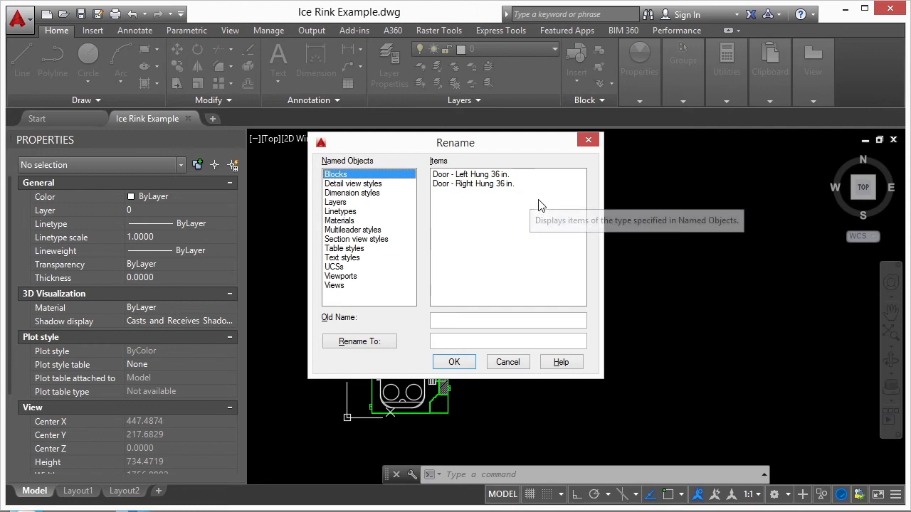
{"action": "left_click", "coordinate": [499, 175]}
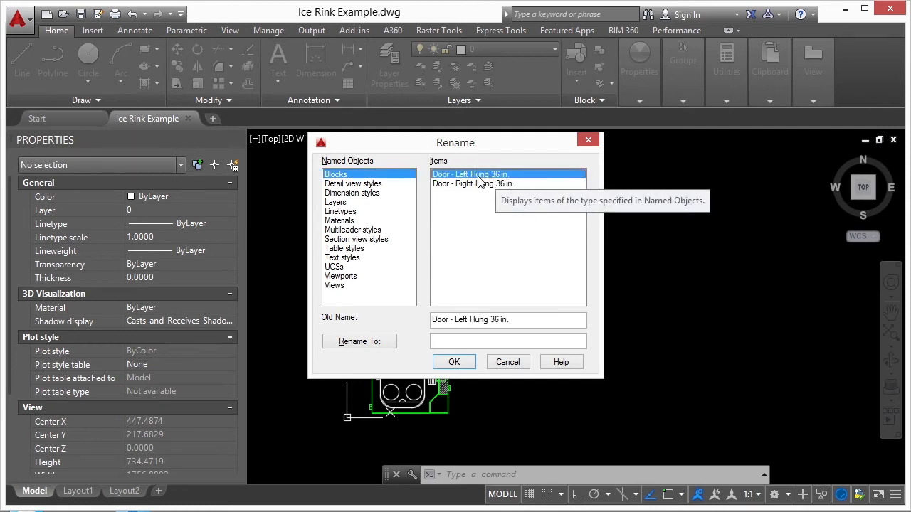
{"action": "left_click", "coordinate": [517, 340]}
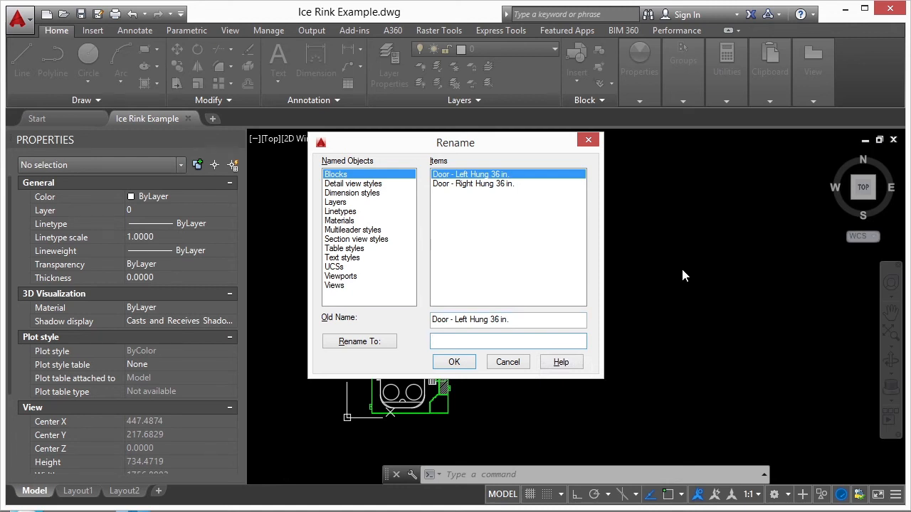
{"action": "type", "text": "Door _ Left"}
{"action": "left_click", "coordinate": [454, 362]}
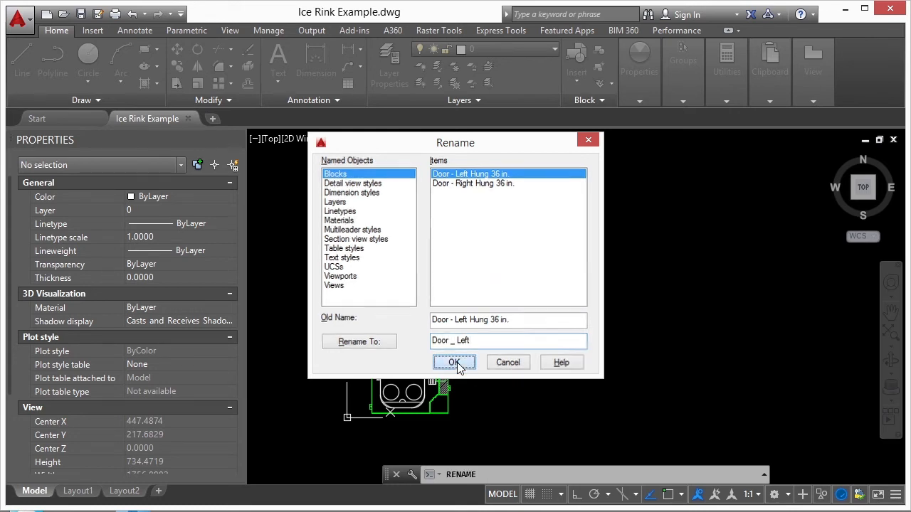
Step: Check the Door _ Left block among the blocks available to the INSERT command, without inserting it
{"action": "type", "text": "insert"}
{"action": "key", "text": "Return"}
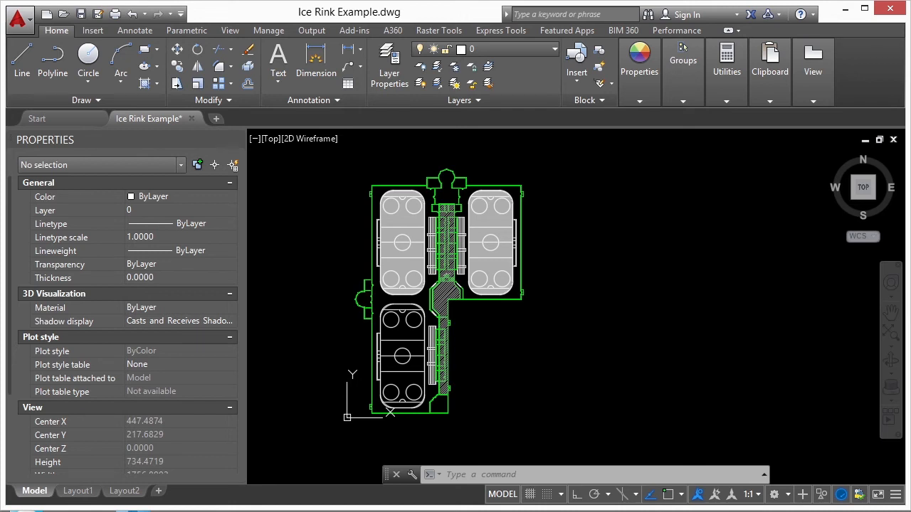
{"action": "left_click", "coordinate": [456, 172]}
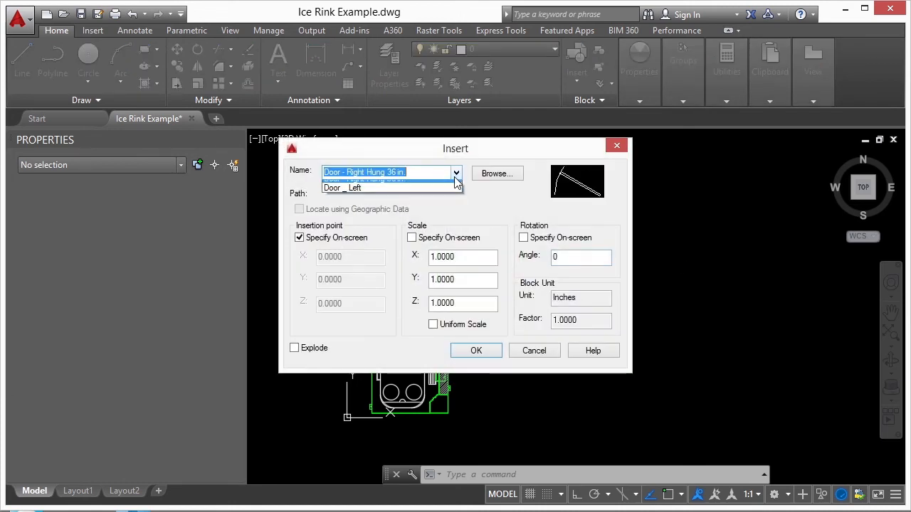
{"action": "left_click", "coordinate": [361, 195]}
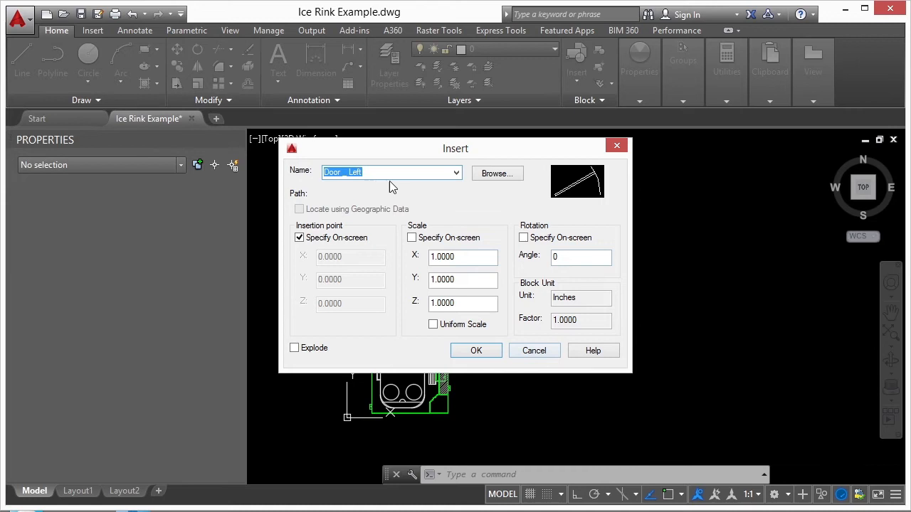
{"action": "left_click", "coordinate": [534, 352]}
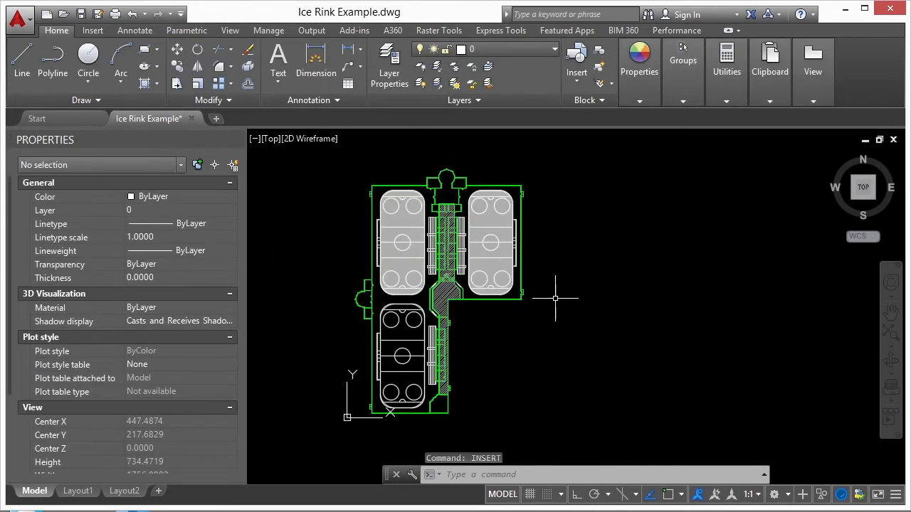
Step: Rename the layer BDG as BUILDING with the RENAME command and check it in the Layer Properties Manager
{"action": "type", "text": "rename"}
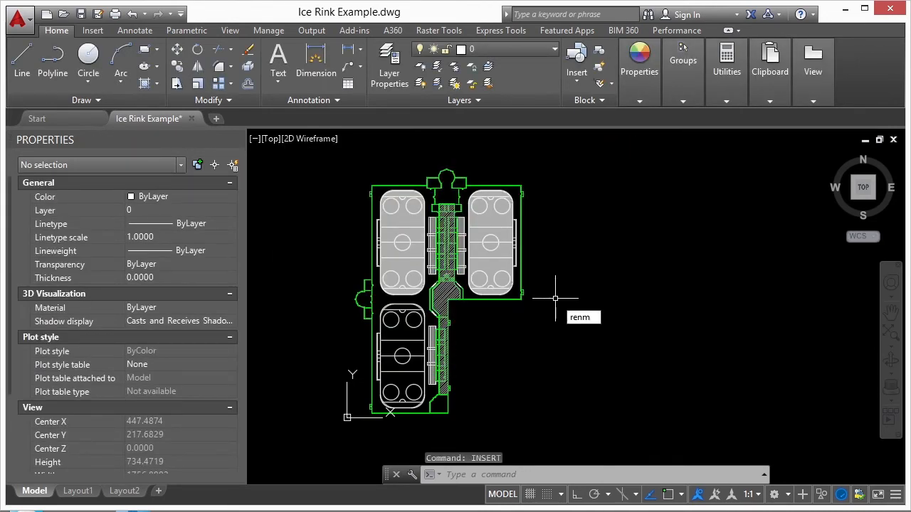
{"action": "key", "text": "Return"}
{"action": "left_click", "coordinate": [459, 184]}
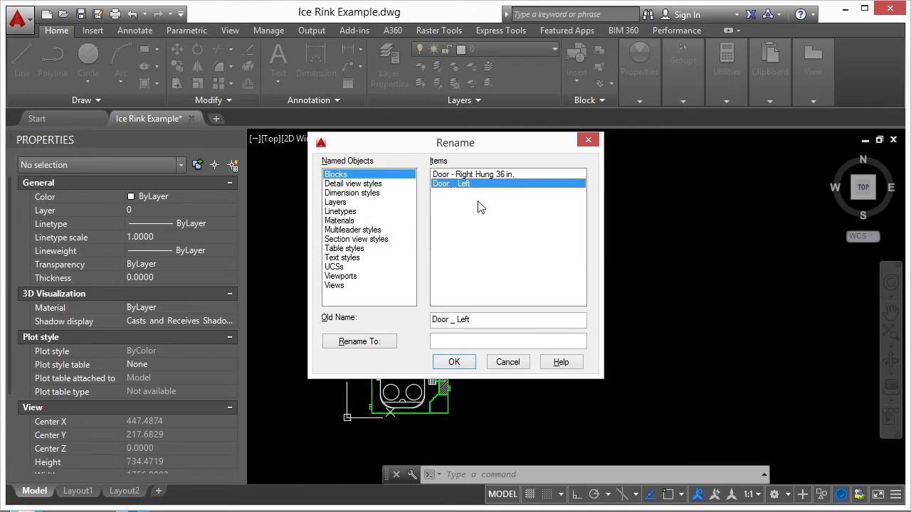
{"action": "left_click", "coordinate": [335, 204]}
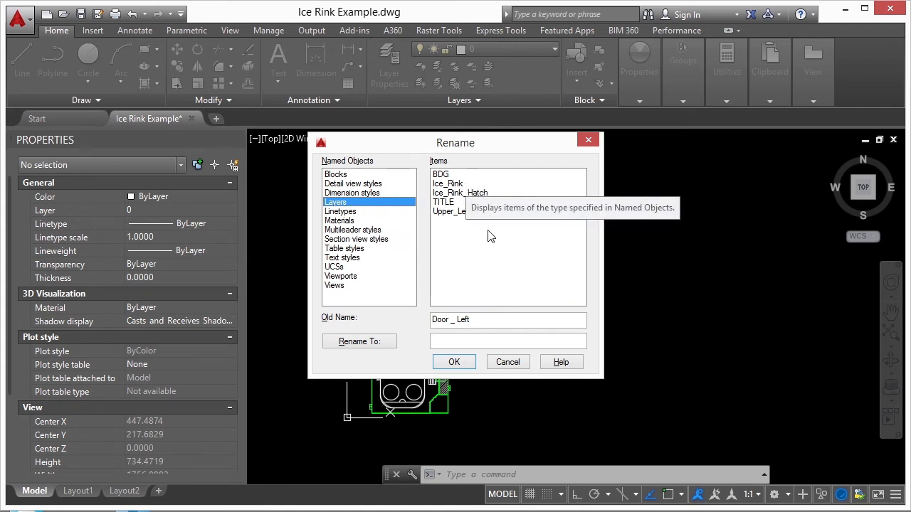
{"action": "left_click", "coordinate": [441, 175]}
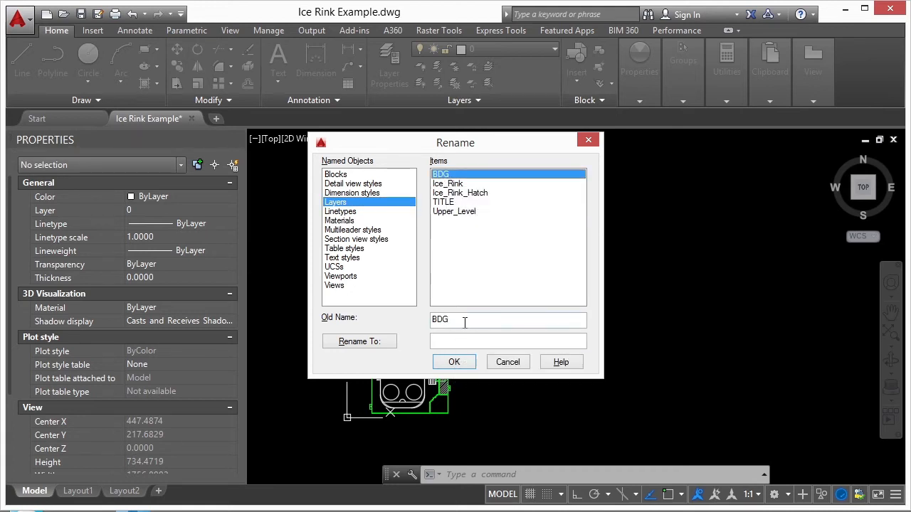
{"action": "left_click", "coordinate": [453, 346]}
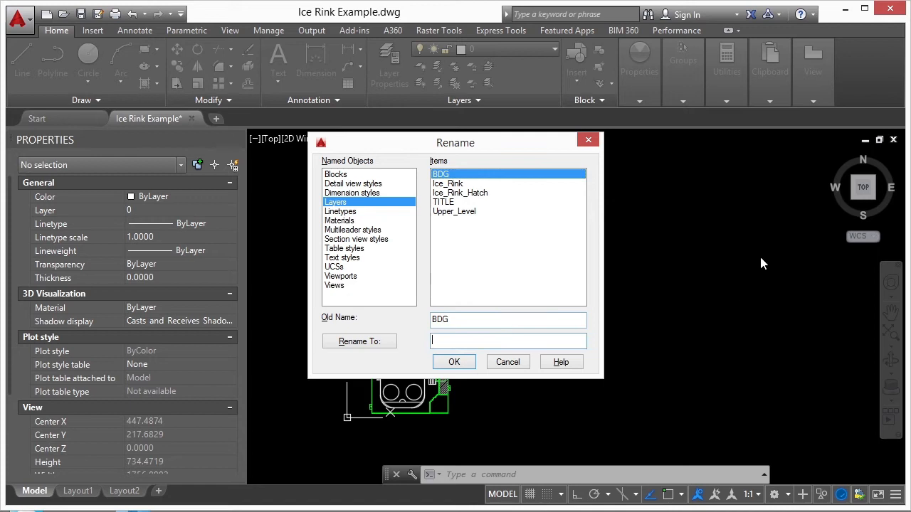
{"action": "type", "text": "BUILDING"}
{"action": "left_click", "coordinate": [458, 362]}
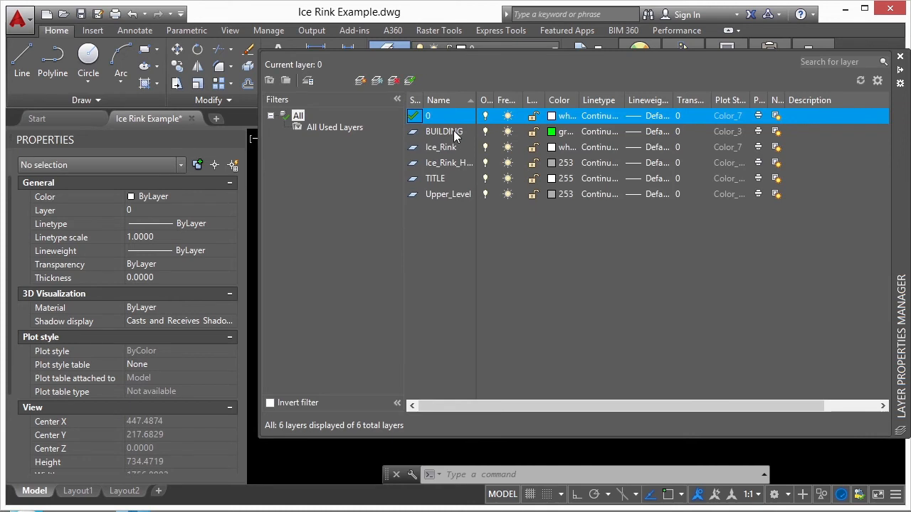
{"action": "left_click", "coordinate": [458, 133]}
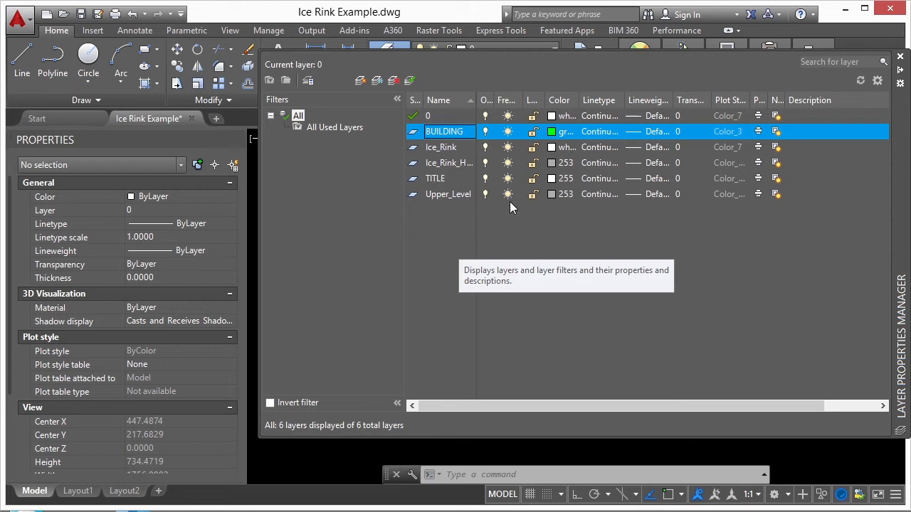
{"action": "left_click", "coordinate": [899, 58]}
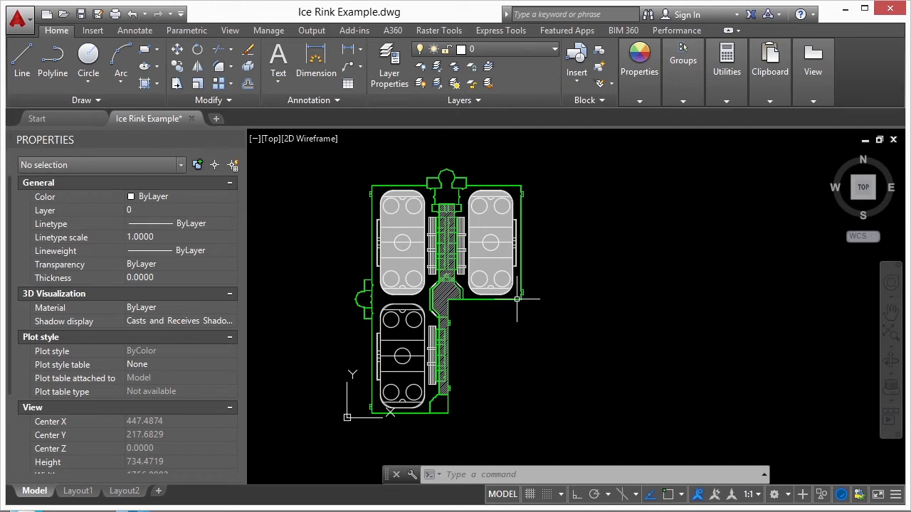
Step: Copy the rounded entrance on the building's west side and paste it as a block in the empty area east of the building
{"action": "middle_click_drag", "start_coordinate": [389, 359], "coordinate": [417, 333]}
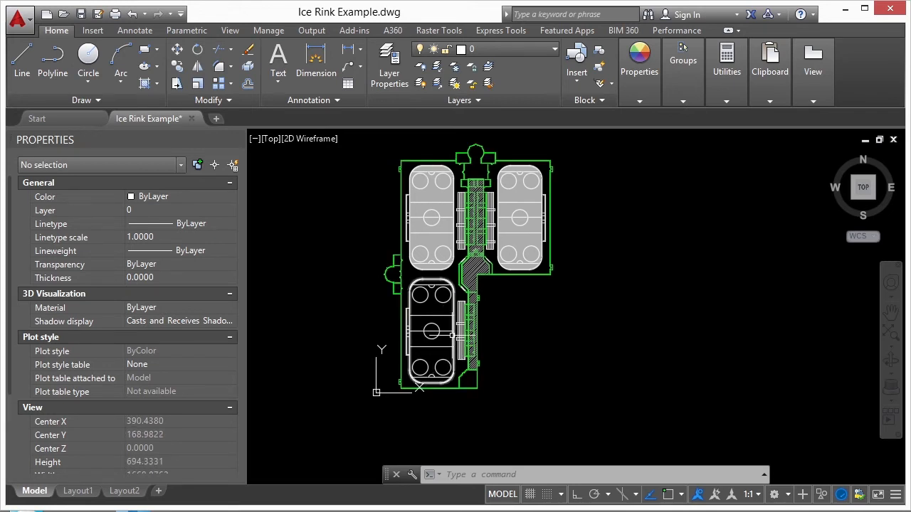
{"action": "scroll", "coordinate": [386, 249], "scroll_direction": "up", "scroll_amount": 6}
{"action": "left_click", "coordinate": [310, 195]}
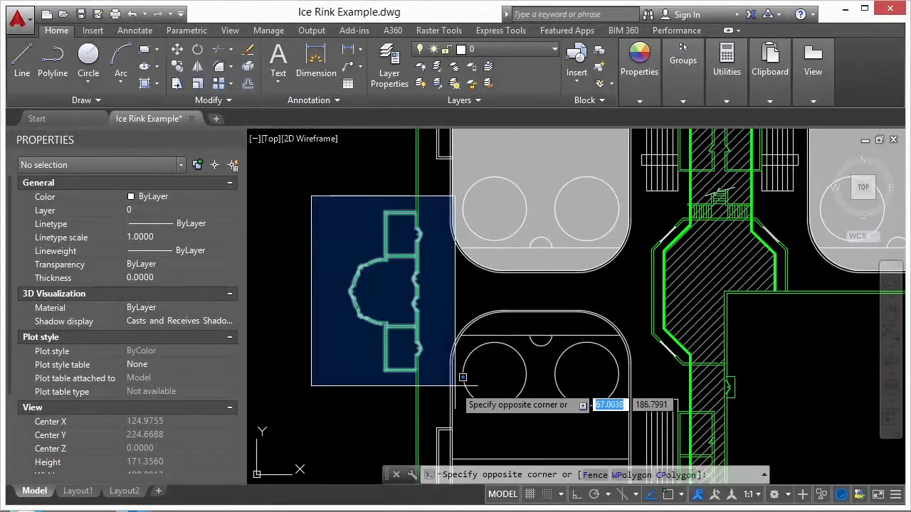
{"action": "left_click", "coordinate": [441, 410]}
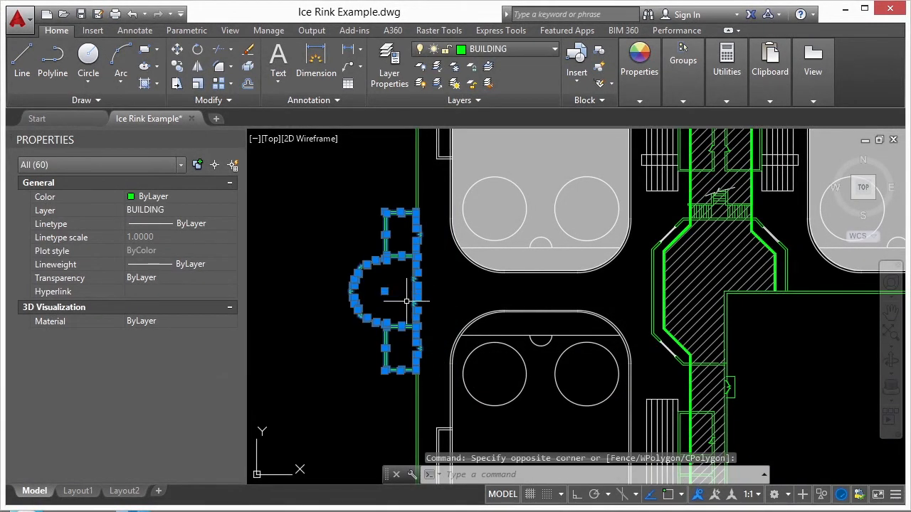
{"action": "key", "text": "ctrl+c"}
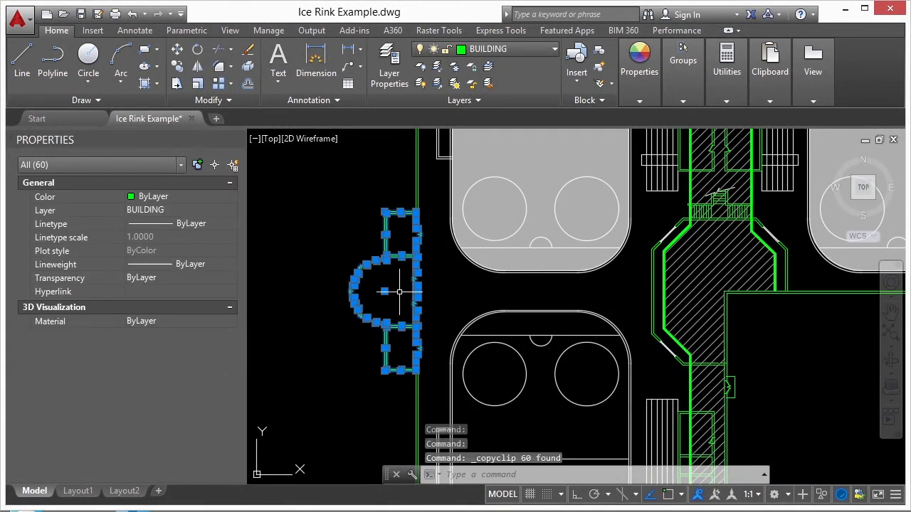
{"action": "key", "text": "Escape"}
{"action": "scroll", "coordinate": [359, 280], "scroll_direction": "down", "scroll_amount": 5}
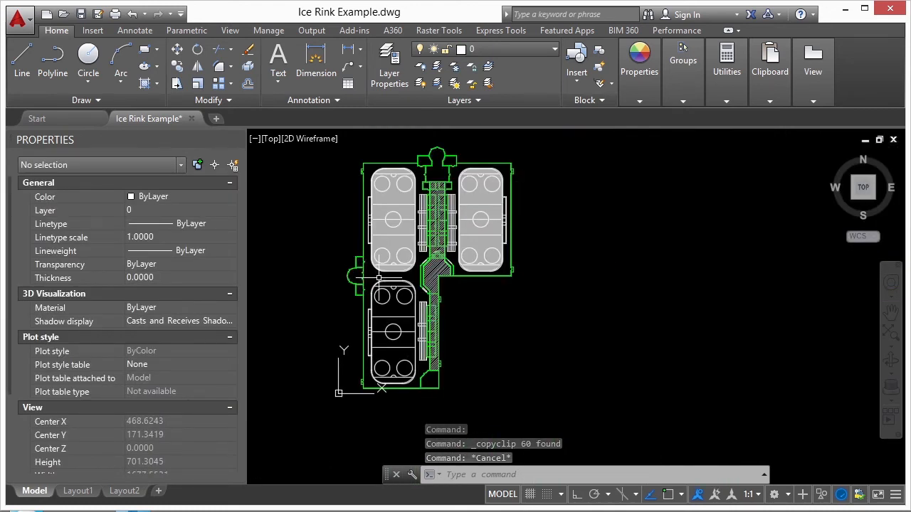
{"action": "key", "text": "ctrl+v"}
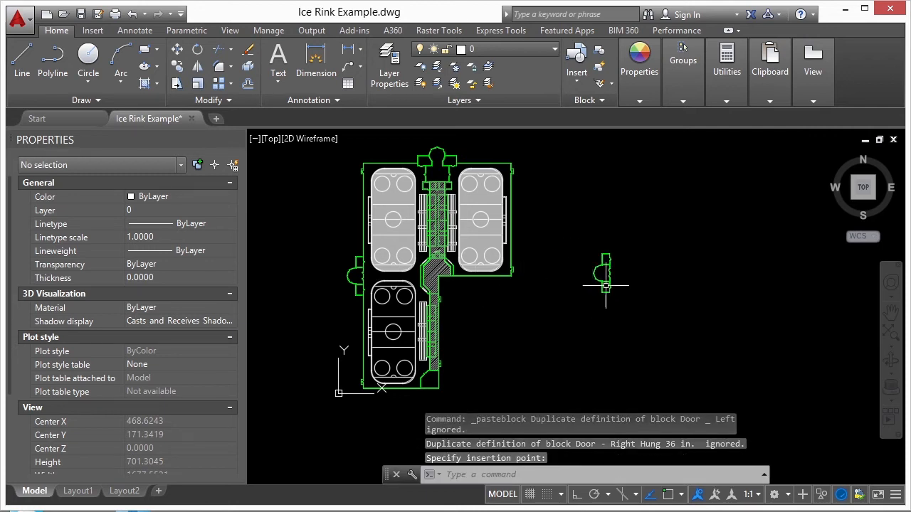
Step: Check the pasted entrance block's name in its properties, then deselect it
{"action": "scroll", "coordinate": [606, 267], "scroll_direction": "up", "scroll_amount": 3}
{"action": "left_click", "coordinate": [606, 267]}
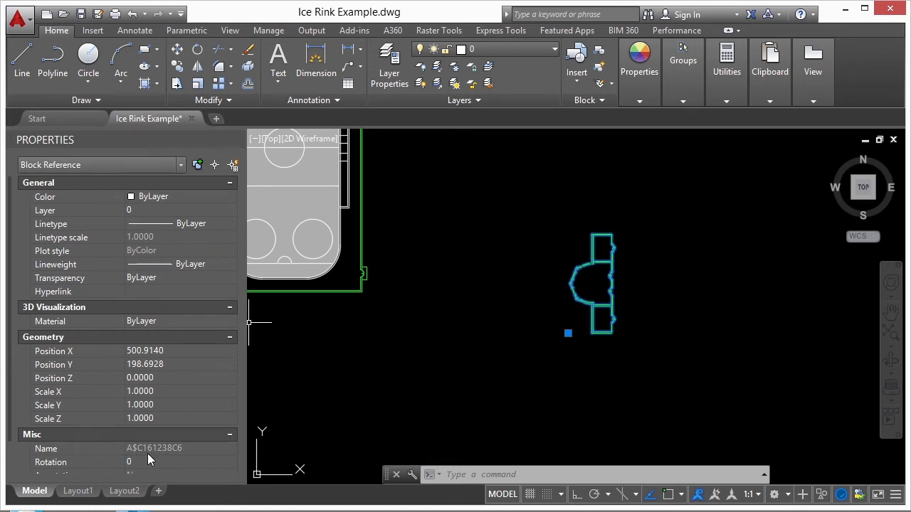
{"action": "key", "text": "Escape"}
Step: Rename the pasted entrance block as ENTRANCE with the RENAME command
{"action": "type", "text": "RENAME"}
{"action": "key", "text": "Return"}
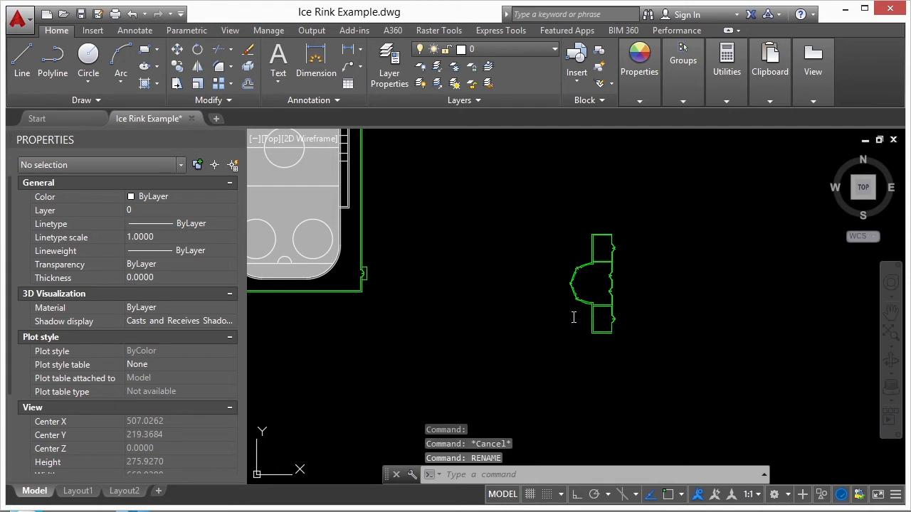
{"action": "left_click", "coordinate": [334, 174]}
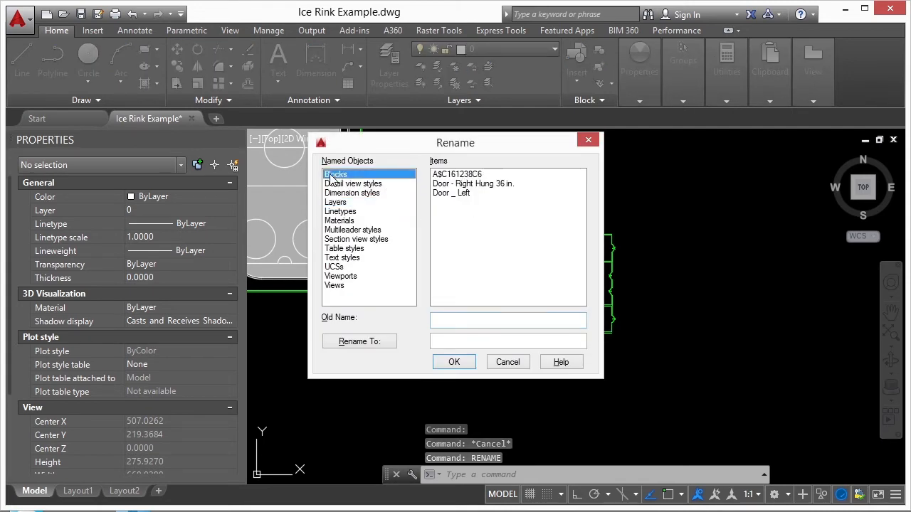
{"action": "left_click", "coordinate": [455, 174]}
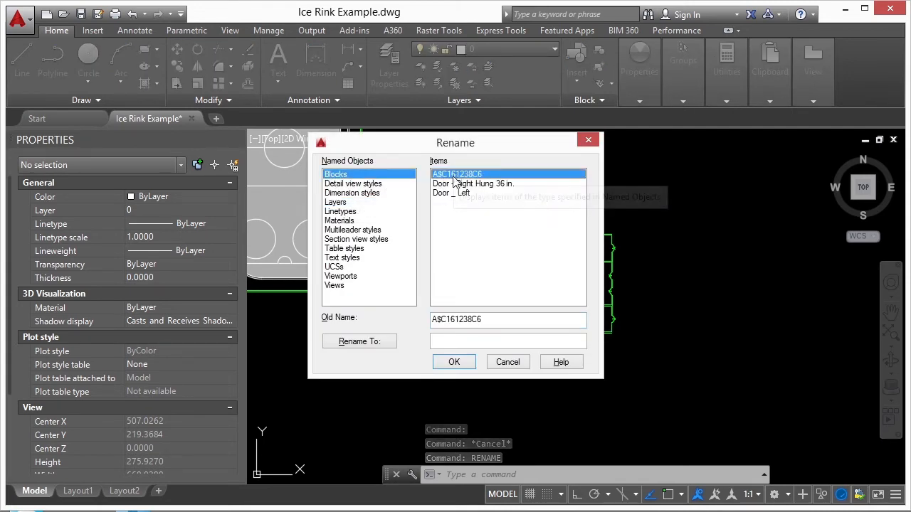
{"action": "left_click", "coordinate": [462, 339]}
{"action": "type", "text": "ENTRANCE"}
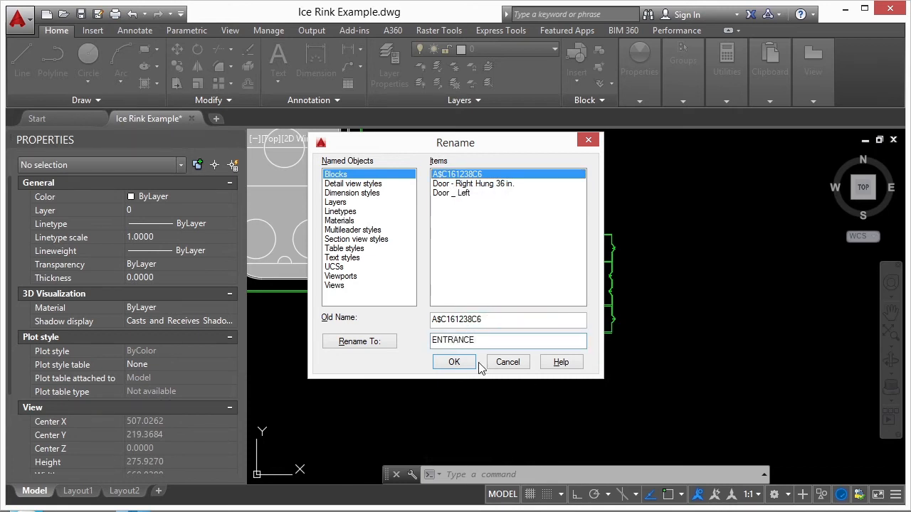
{"action": "left_click", "coordinate": [455, 362]}
Step: Check that the ENTRANCE block is available for insertion and preview it, without inserting it
{"action": "type", "text": "INSERT"}
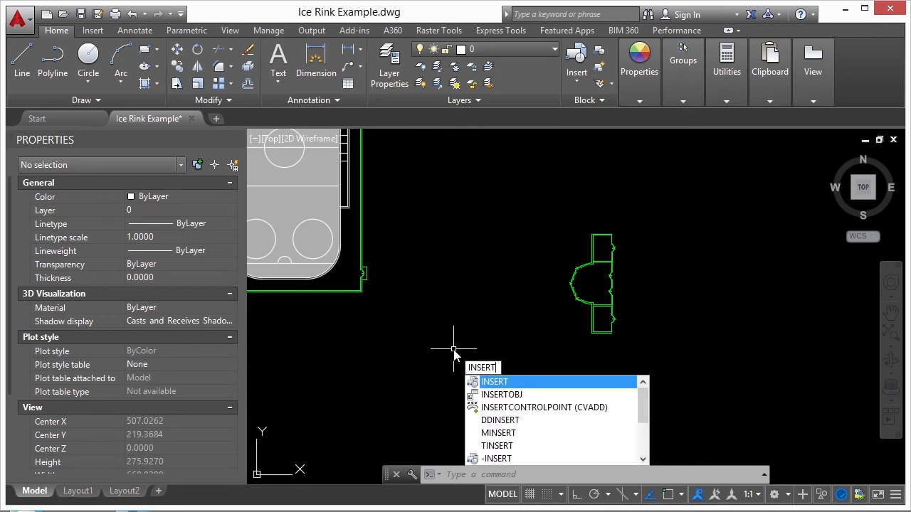
{"action": "key", "text": "Return"}
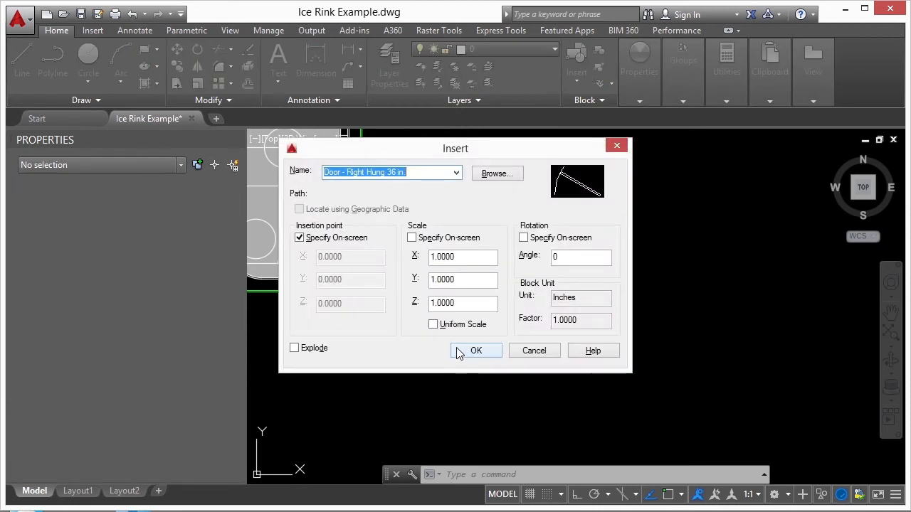
{"action": "left_click", "coordinate": [459, 172]}
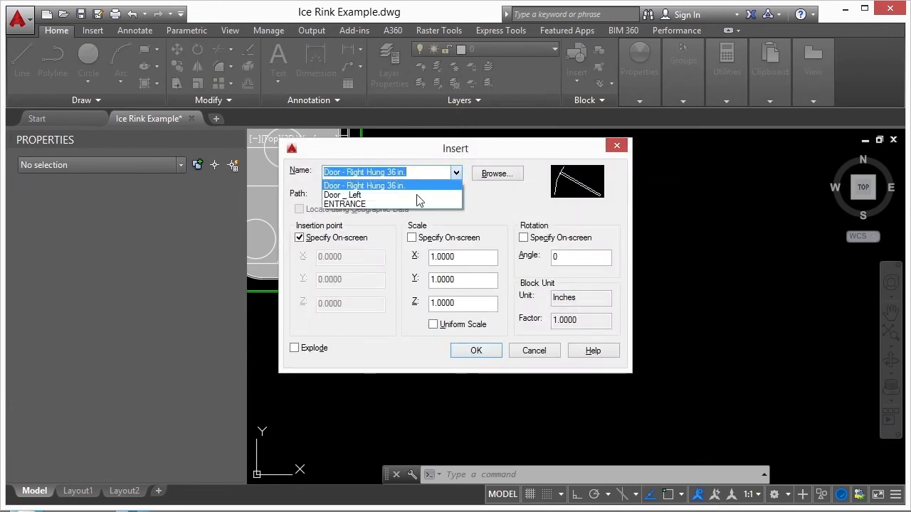
{"action": "left_click", "coordinate": [358, 205]}
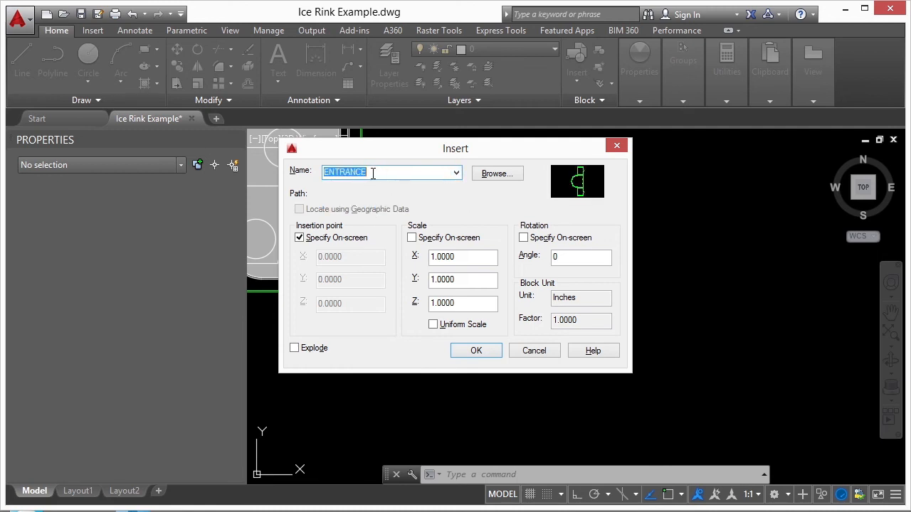
{"action": "left_click", "coordinate": [535, 354]}
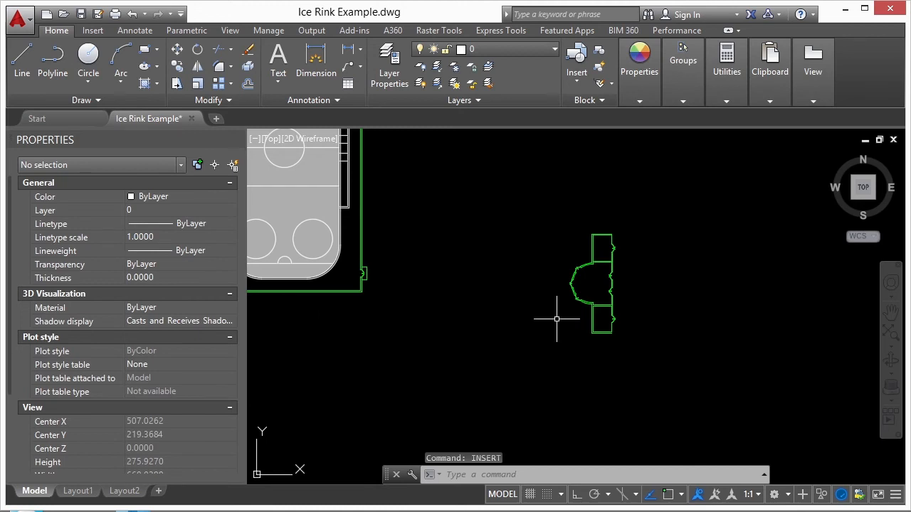
{"action": "scroll", "coordinate": [568, 303], "scroll_direction": "down", "scroll_amount": 5}
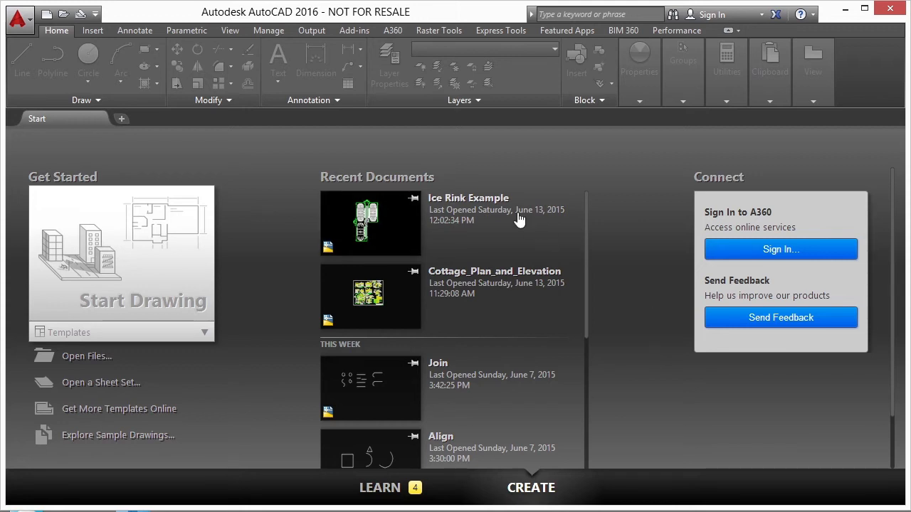
Step: Open the recent Ice Rink Example drawing and divide the upper-left circle of the lower-left rink into 10 equal segments
{"action": "left_click", "coordinate": [472, 201]}
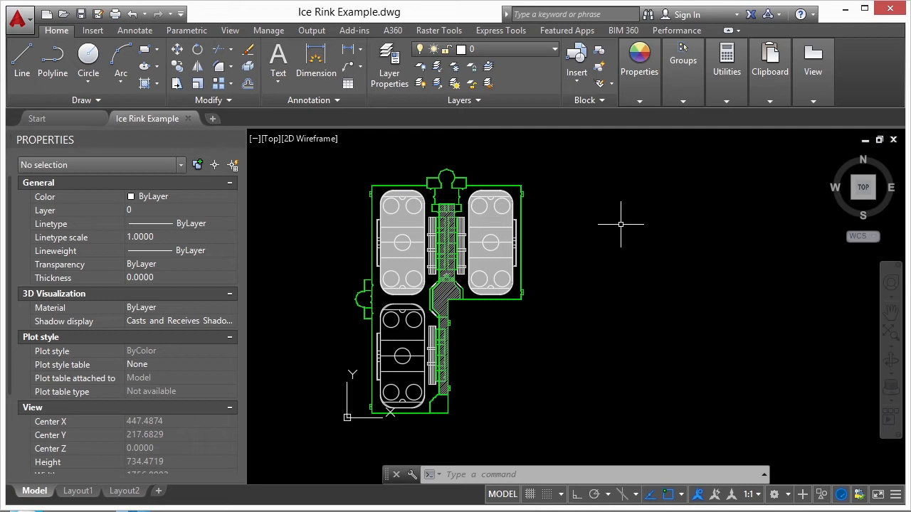
{"action": "scroll", "coordinate": [377, 329], "scroll_direction": "up", "scroll_amount": 5}
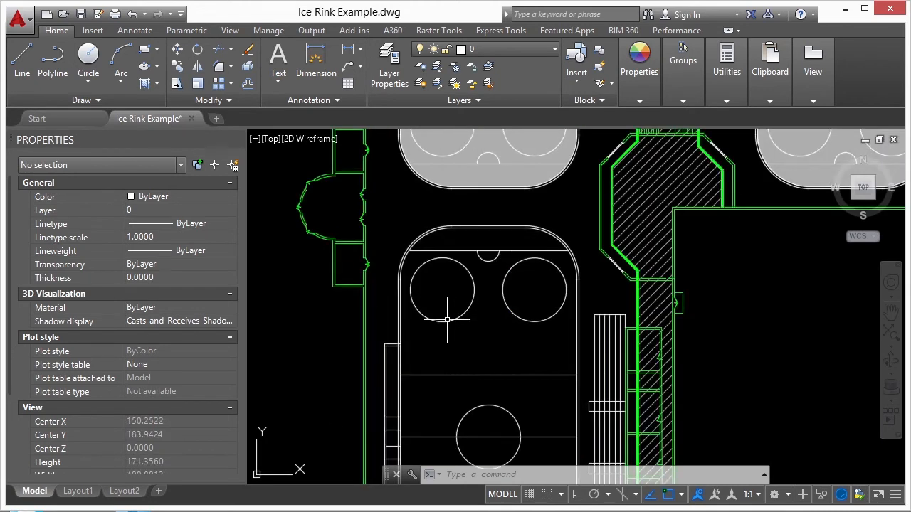
{"action": "scroll", "coordinate": [439, 299], "scroll_direction": "up", "scroll_amount": 2}
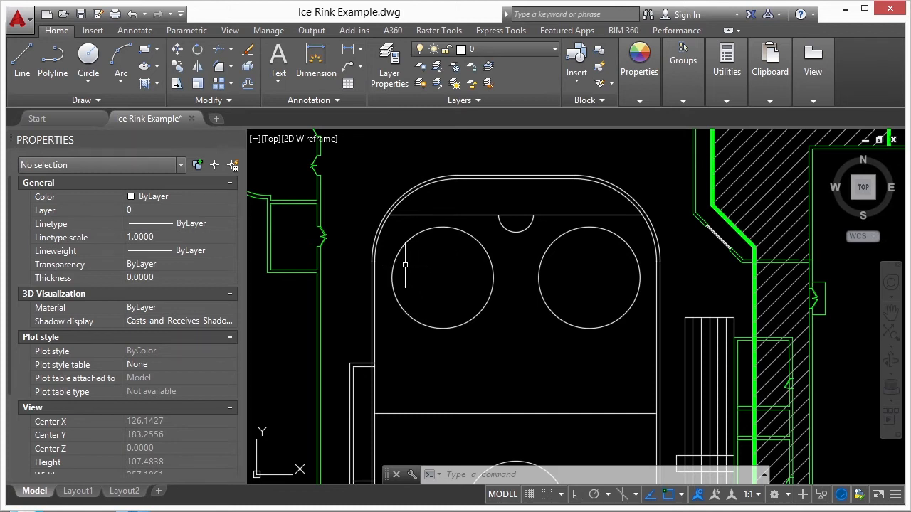
{"action": "scroll", "coordinate": [402, 264], "scroll_direction": "up", "scroll_amount": 2}
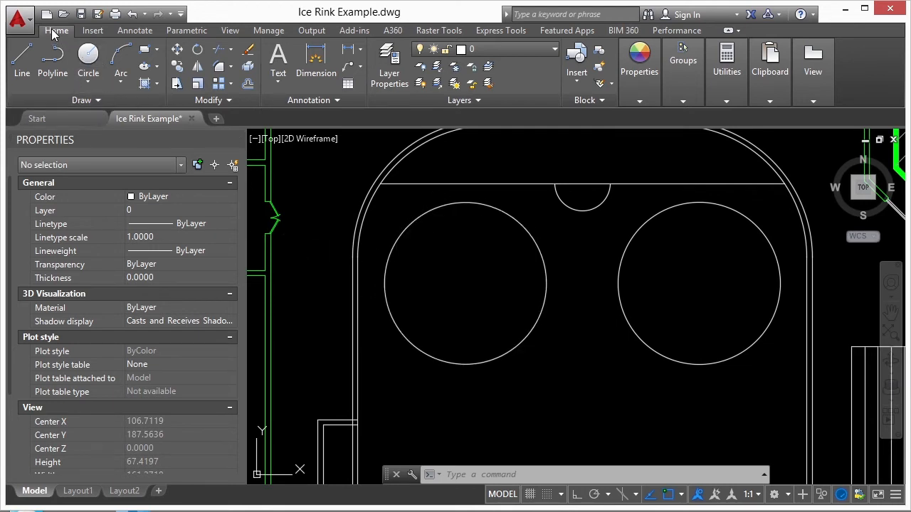
{"action": "left_click", "coordinate": [95, 101]}
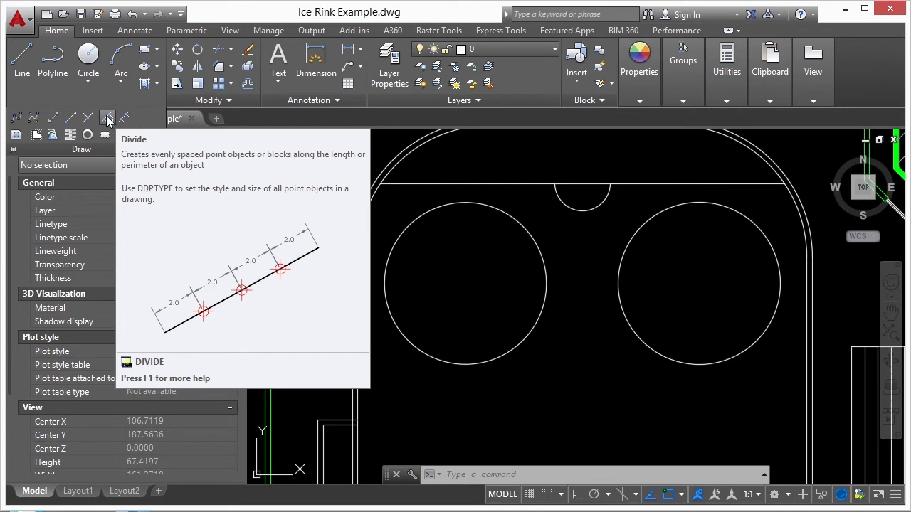
{"action": "left_click", "coordinate": [107, 120]}
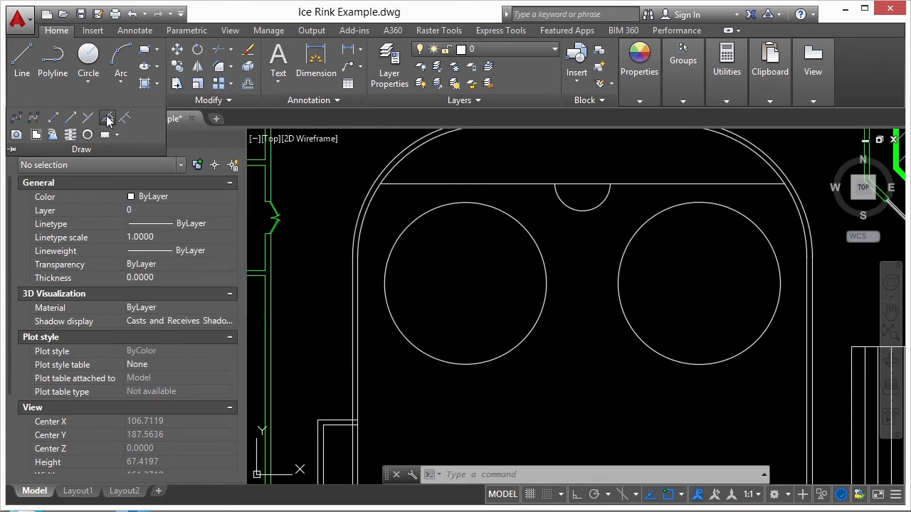
{"action": "left_click", "coordinate": [392, 249]}
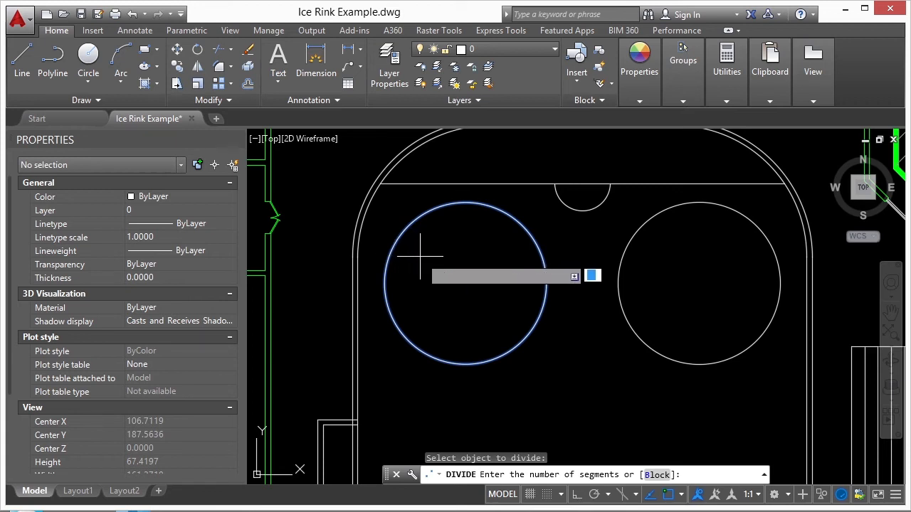
{"action": "type", "text": "10"}
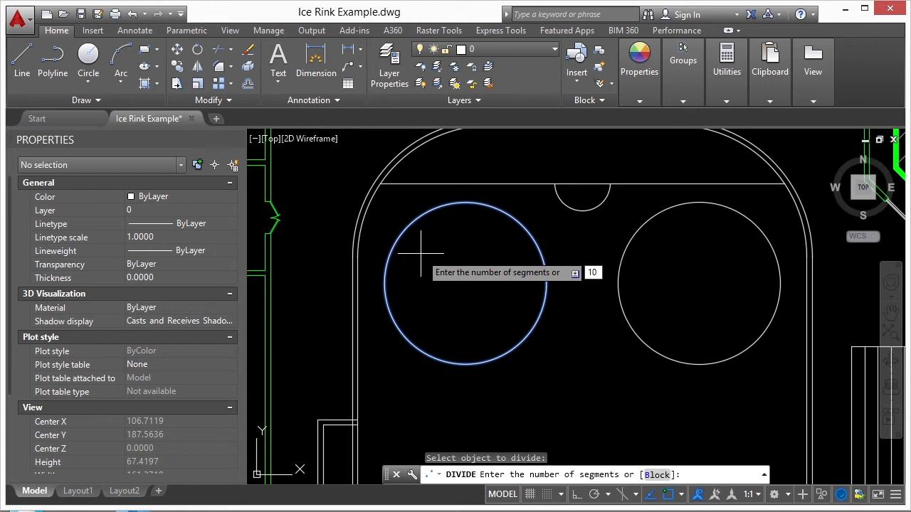
{"action": "key", "text": "Return"}
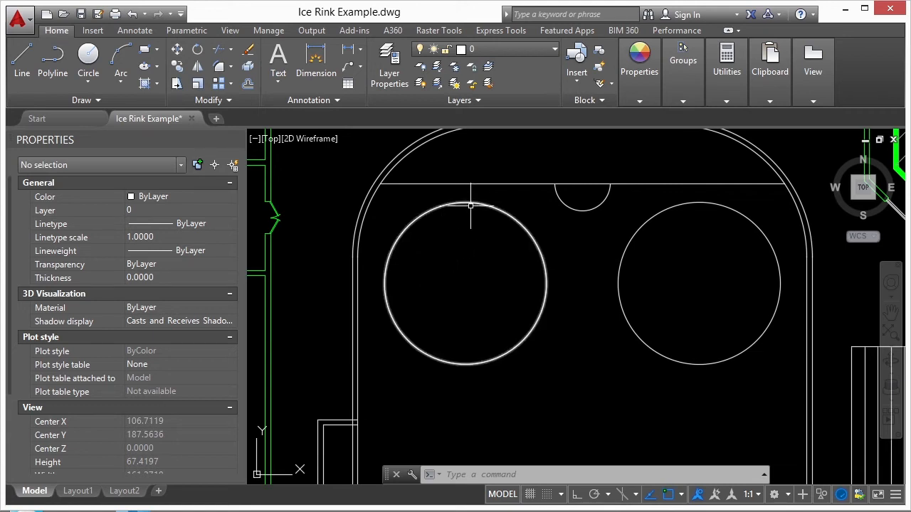
Step: Set the drawing's point style to the circle with an X through it
{"action": "scroll", "coordinate": [449, 190], "scroll_direction": "up", "scroll_amount": 2}
{"action": "scroll", "coordinate": [441, 209], "scroll_direction": "up", "scroll_amount": 3}
{"action": "scroll", "coordinate": [455, 228], "scroll_direction": "down", "scroll_amount": 3}
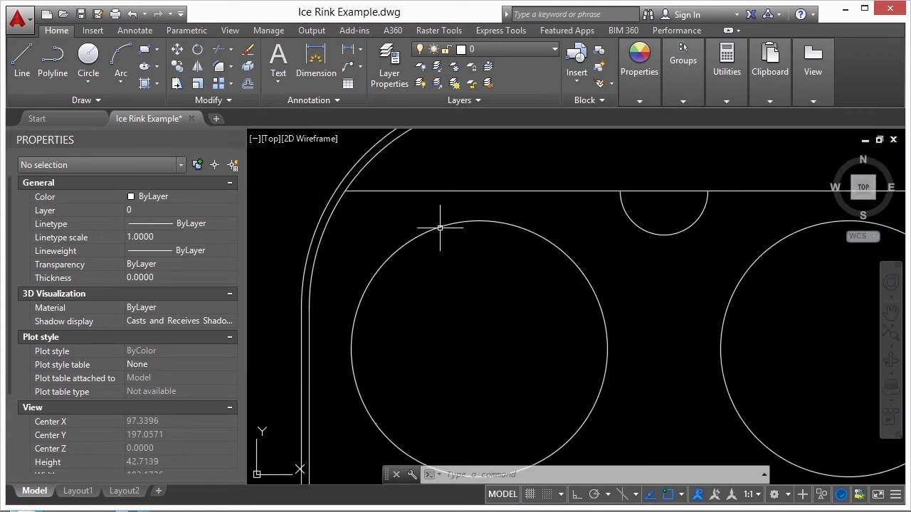
{"action": "scroll", "coordinate": [449, 277], "scroll_direction": "down", "scroll_amount": 2}
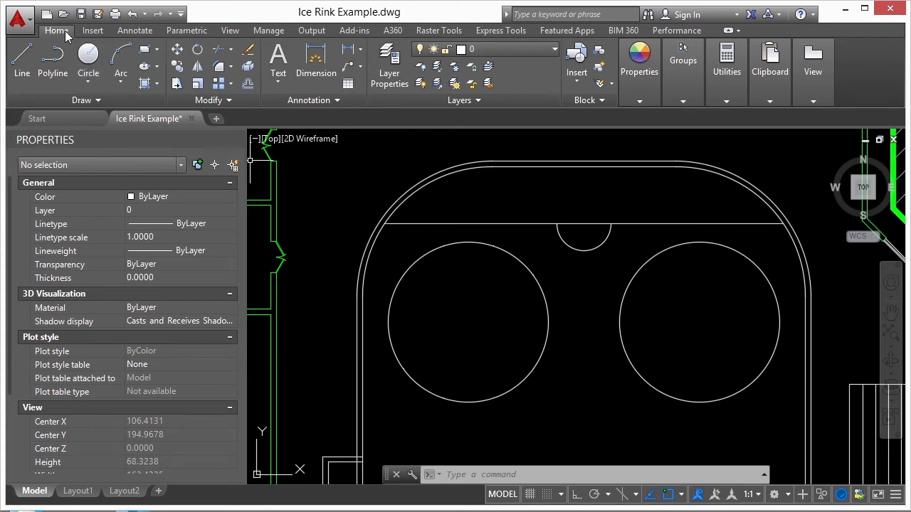
{"action": "left_click", "coordinate": [727, 87]}
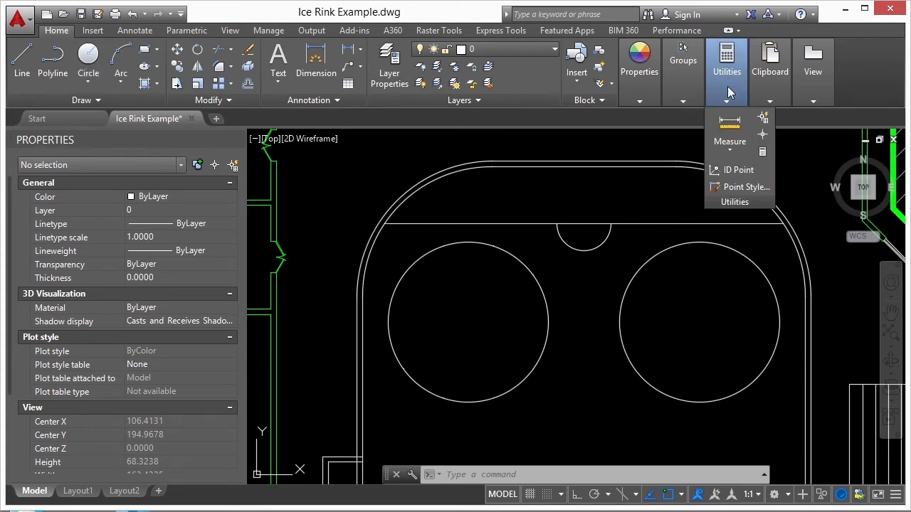
{"action": "left_click", "coordinate": [755, 188]}
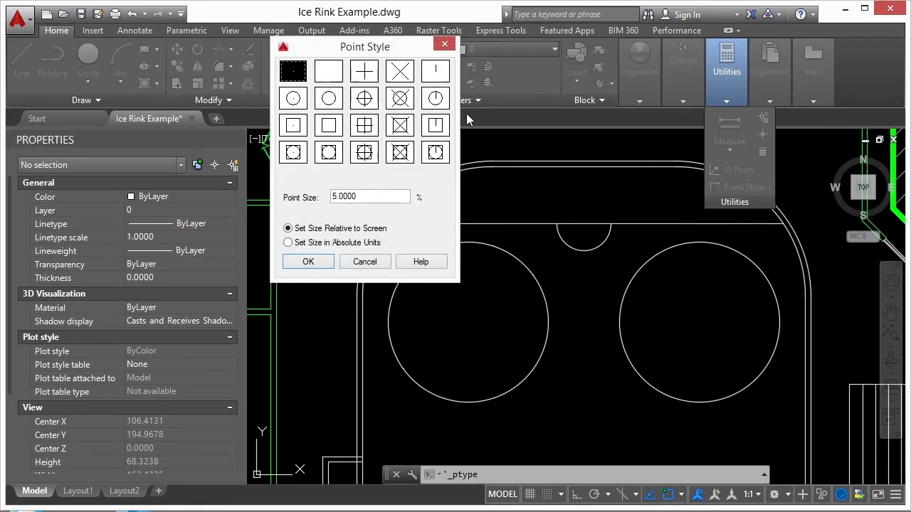
{"action": "left_click_drag", "start_coordinate": [383, 55], "coordinate": [382, 64]}
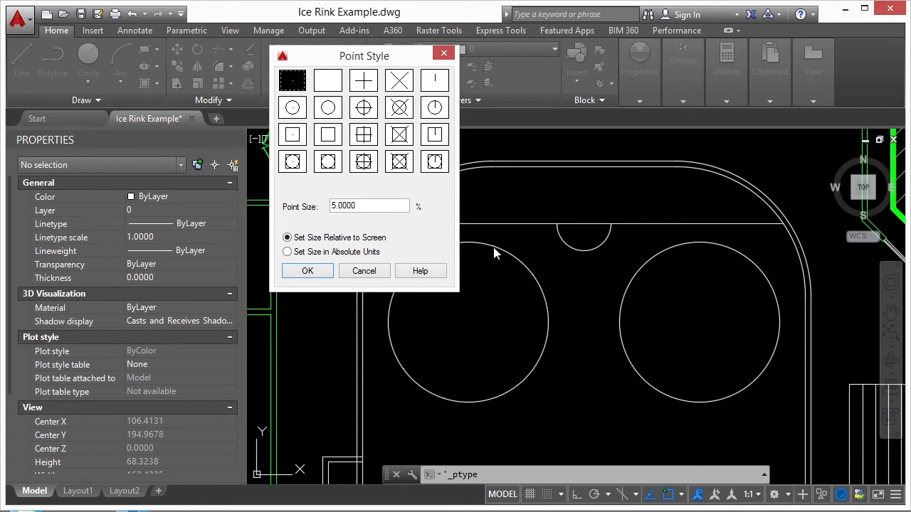
{"action": "left_click", "coordinate": [329, 82]}
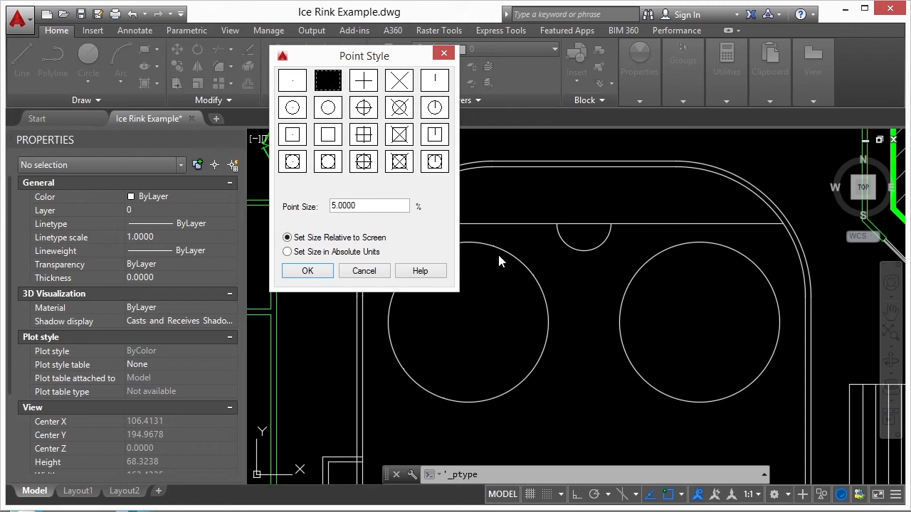
{"action": "left_click", "coordinate": [367, 86]}
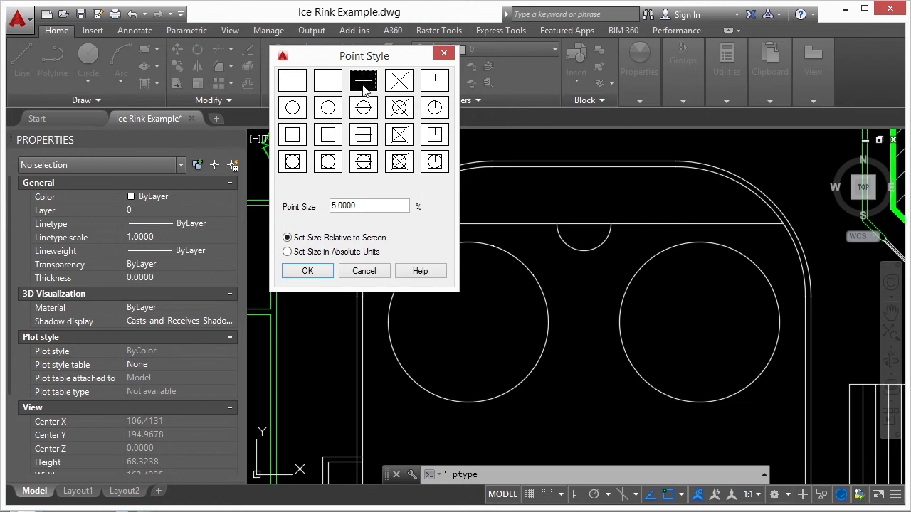
{"action": "left_click", "coordinate": [399, 84]}
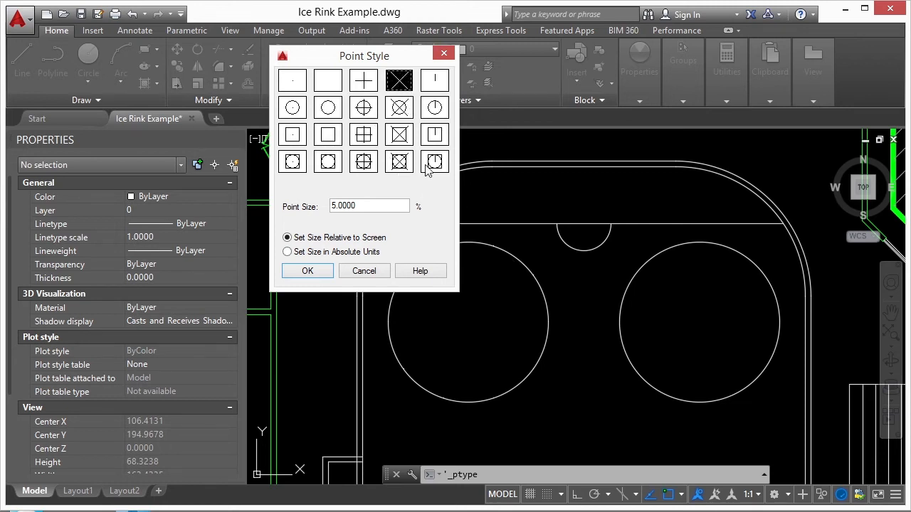
{"action": "left_click", "coordinate": [402, 111]}
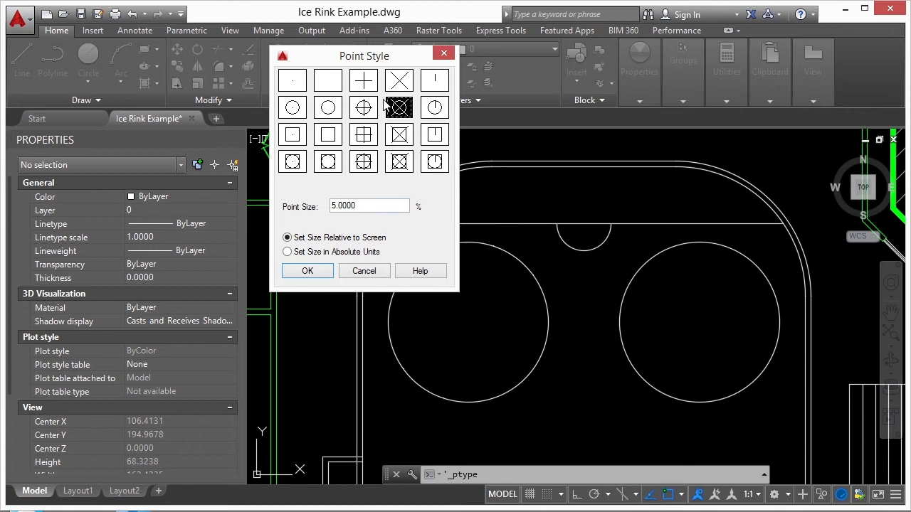
{"action": "left_click", "coordinate": [306, 270]}
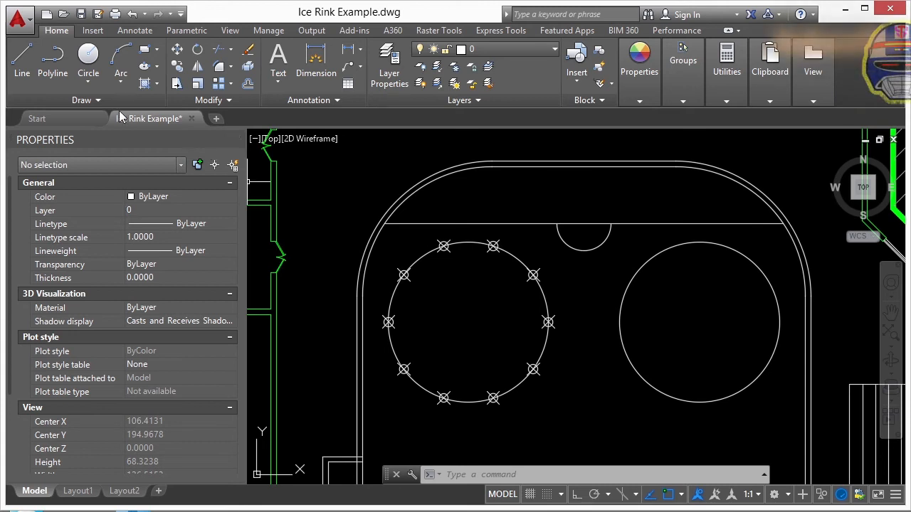
Step: Place points along the rink's upper-right circle with the Measure command, using a segment length of 10
{"action": "left_click", "coordinate": [96, 100]}
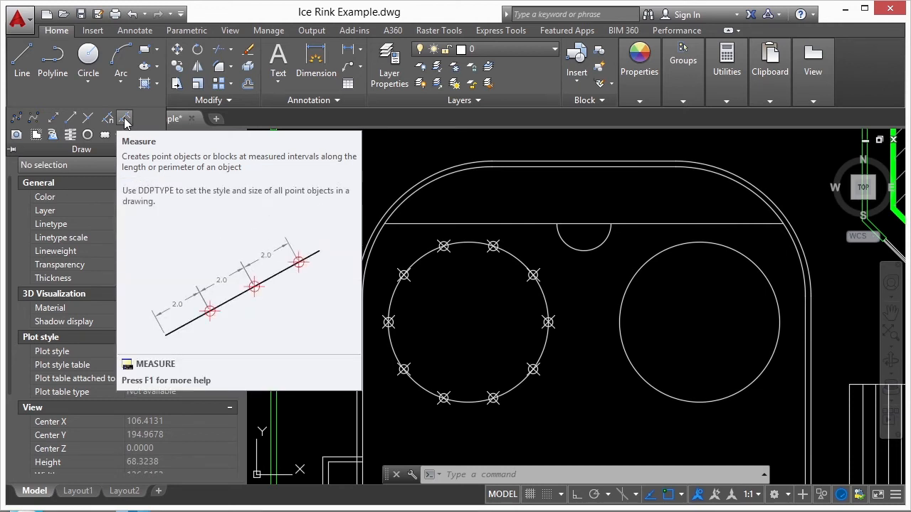
{"action": "left_click", "coordinate": [124, 121]}
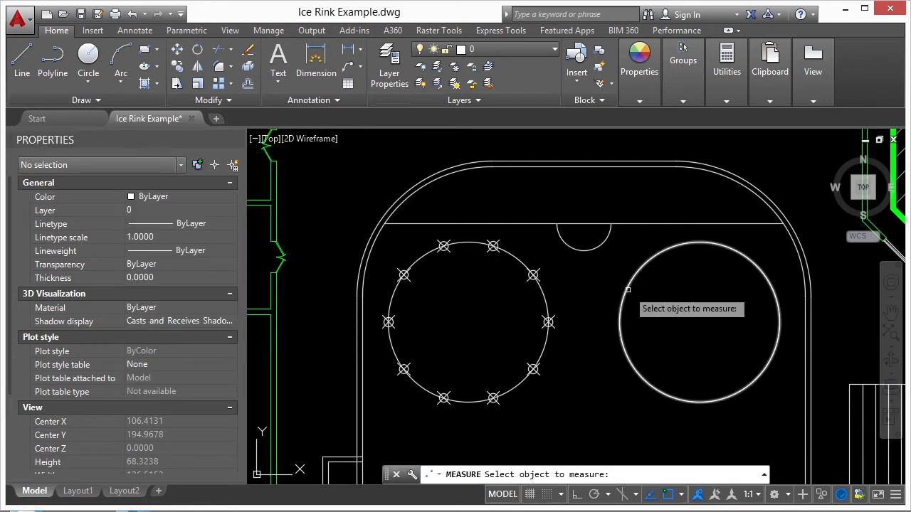
{"action": "left_click", "coordinate": [620, 313]}
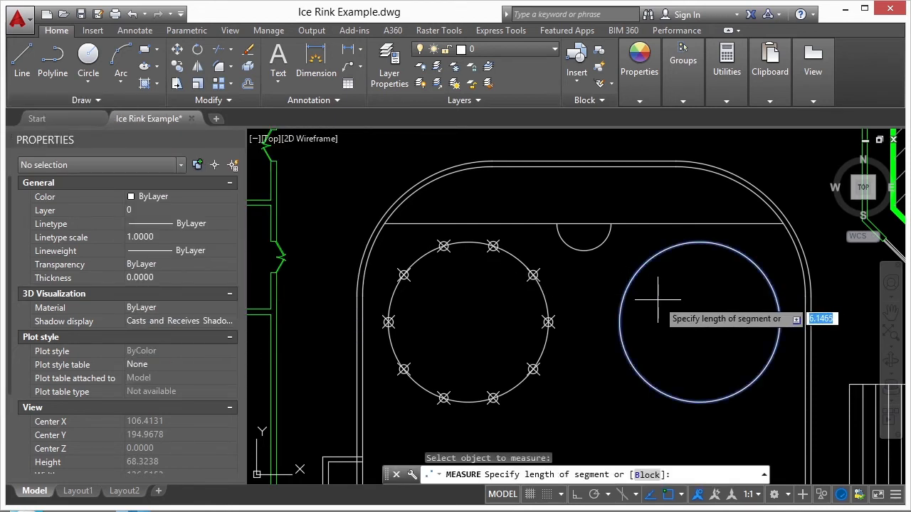
{"action": "type", "text": "10"}
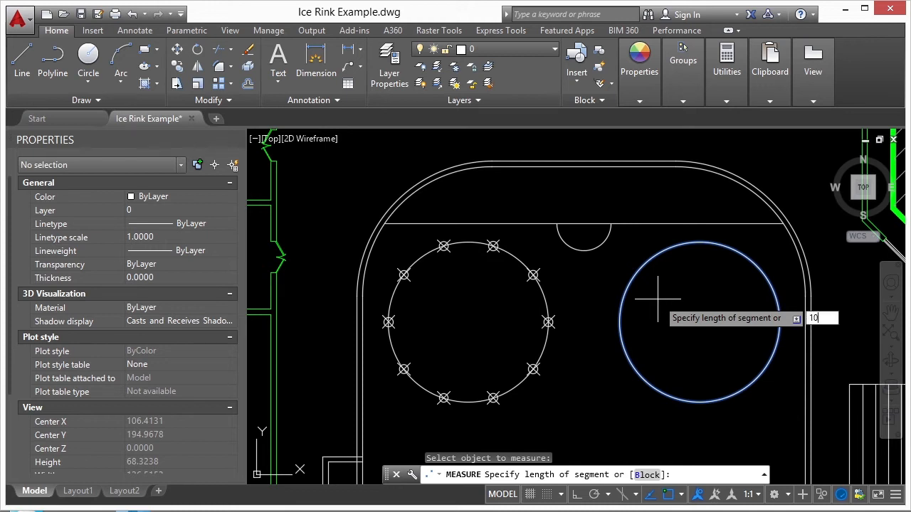
{"action": "key", "text": "Return"}
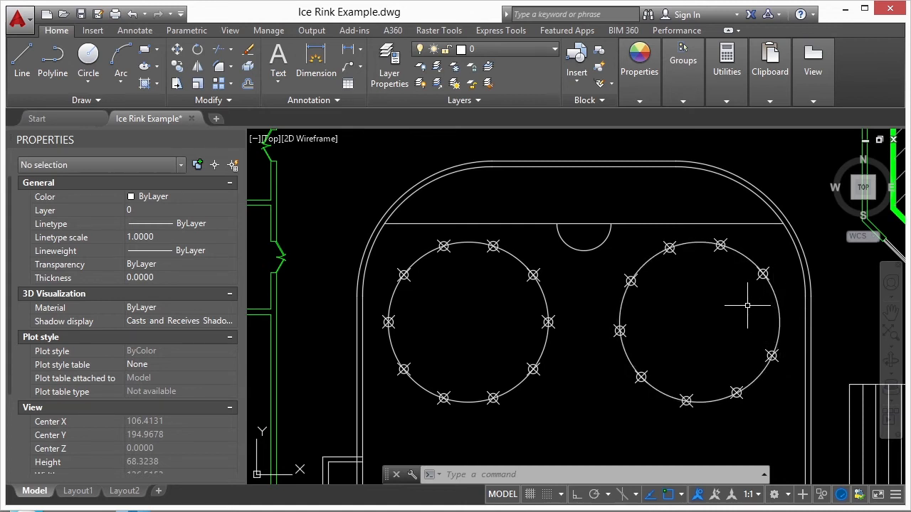
Step: Divide the horizontal line between the lower-left rink's upper circles and its center circle into 3 equal segments
{"action": "scroll", "coordinate": [598, 199], "scroll_direction": "down", "scroll_amount": 4}
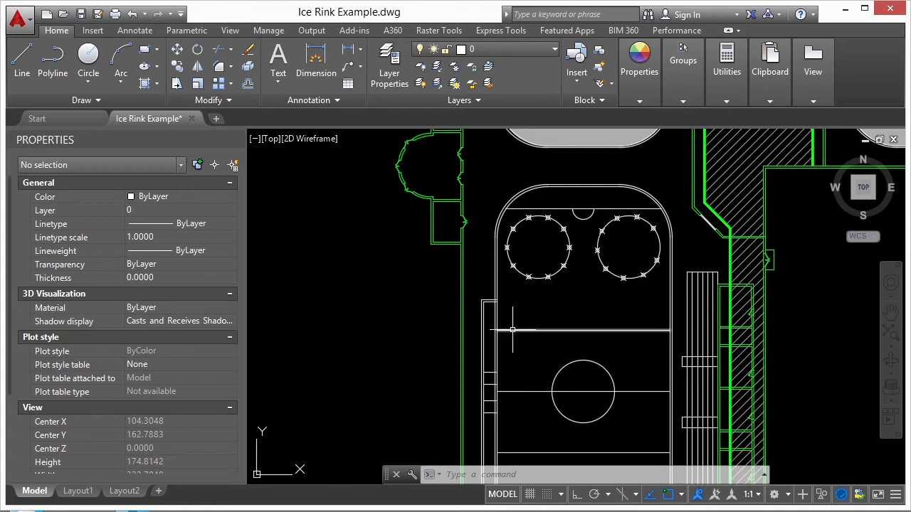
{"action": "left_click", "coordinate": [560, 332]}
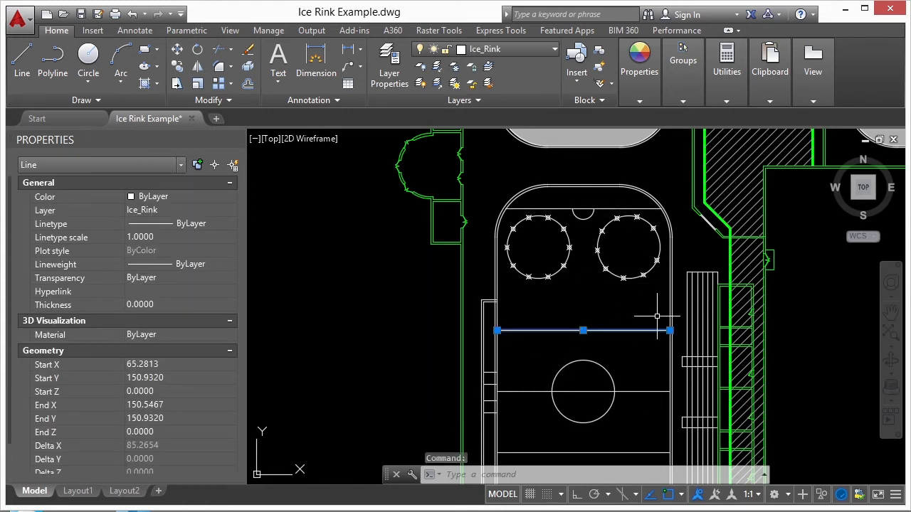
{"action": "key", "text": "Escape"}
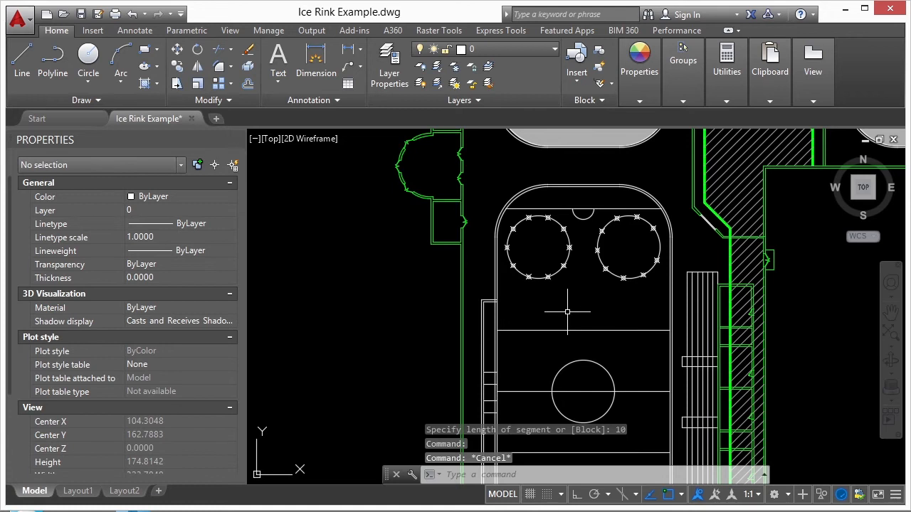
{"action": "left_click", "coordinate": [117, 101]}
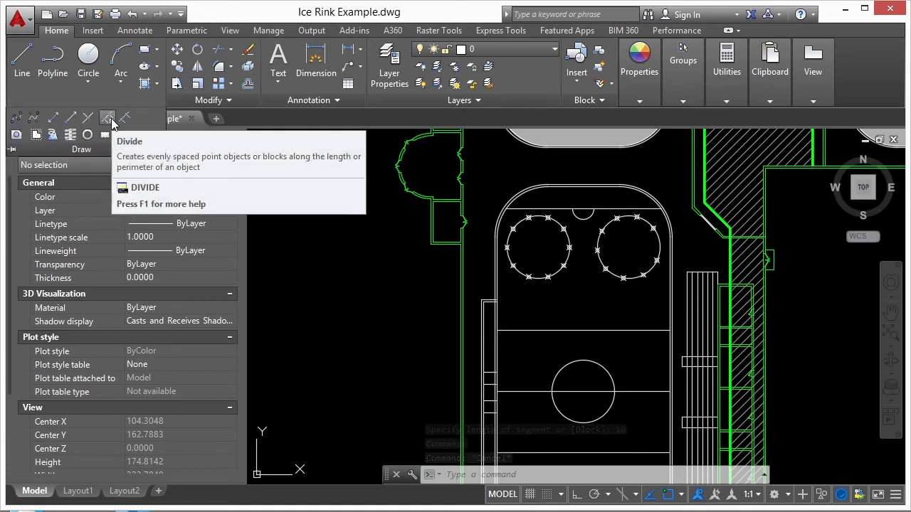
{"action": "left_click", "coordinate": [109, 119]}
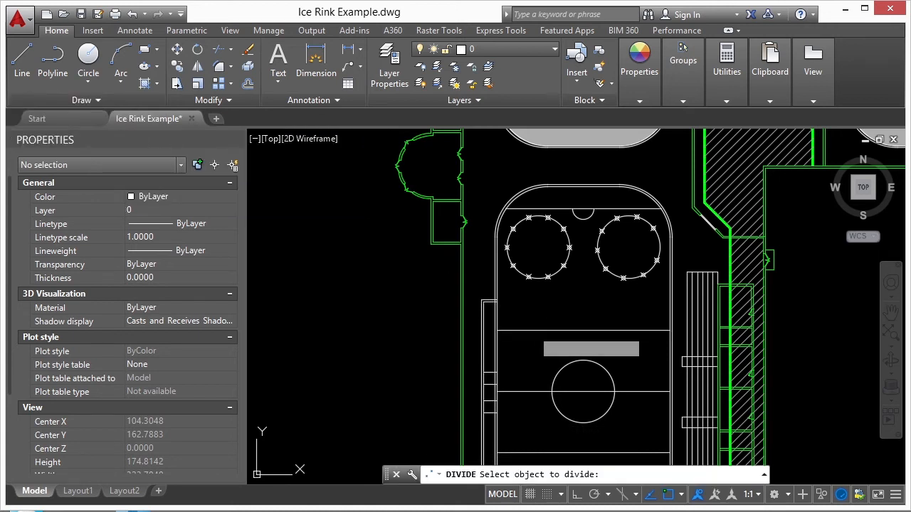
{"action": "left_click", "coordinate": [531, 330]}
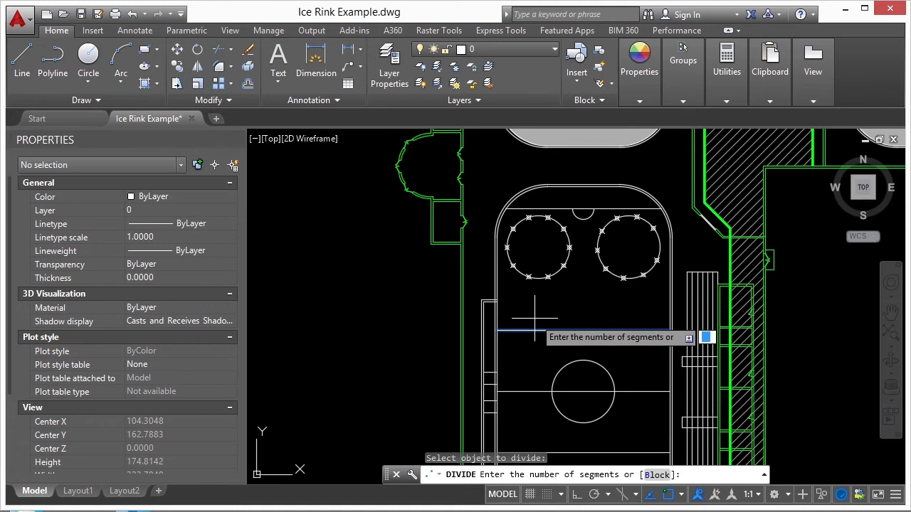
{"action": "key", "text": "Return"}
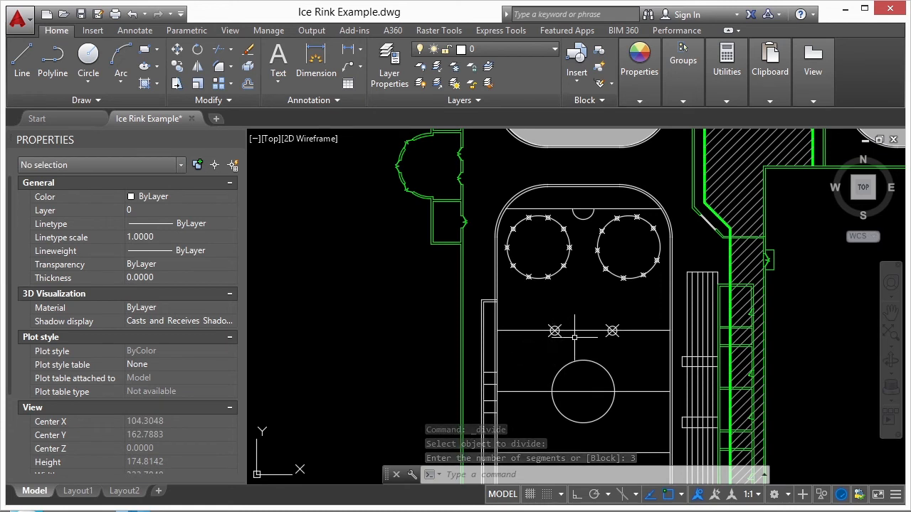
Step: With Ortho on, draw a vertical construction line through each of the two division points on the rink line
{"action": "type", "text": "xl"}
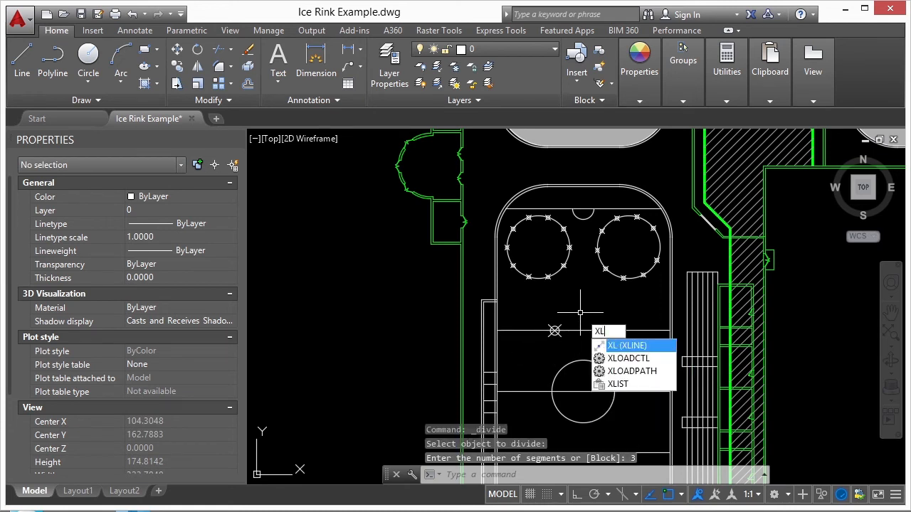
{"action": "key", "text": "Return"}
{"action": "scroll", "coordinate": [564, 348], "scroll_direction": "up", "scroll_amount": 4}
{"action": "left_click", "coordinate": [554, 331]}
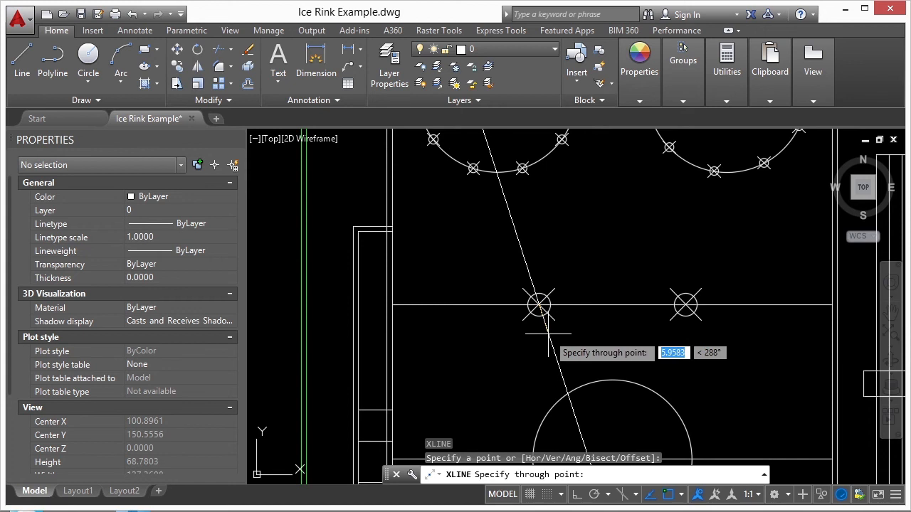
{"action": "key", "text": "F8"}
{"action": "left_click", "coordinate": [508, 374]}
{"action": "key", "text": "Return"}
{"action": "key", "text": "Return"}
{"action": "left_click", "coordinate": [692, 319]}
{"action": "left_click", "coordinate": [704, 349]}
{"action": "key", "text": "Return"}
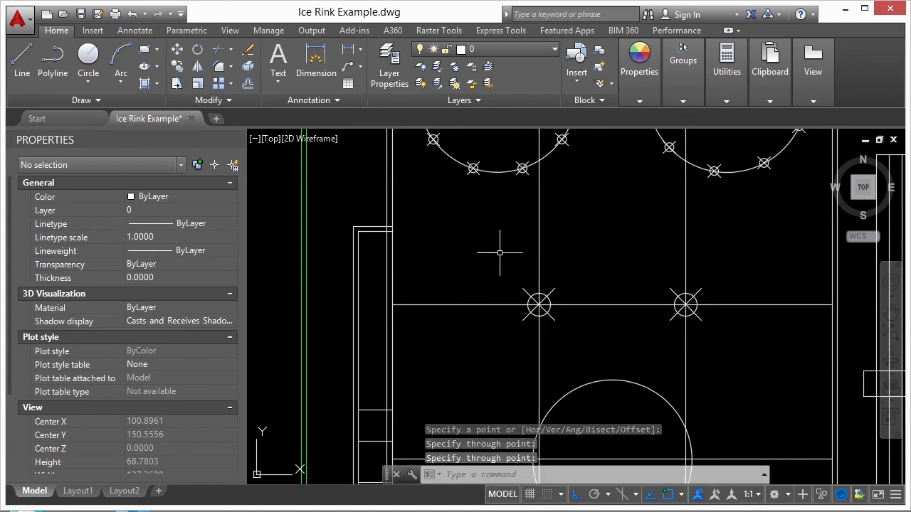
Step: Draw a closed rectangular polyline freehand around the whole ice rink building, leaving a margin on every side
{"action": "scroll", "coordinate": [498, 229], "scroll_direction": "down", "scroll_amount": 6}
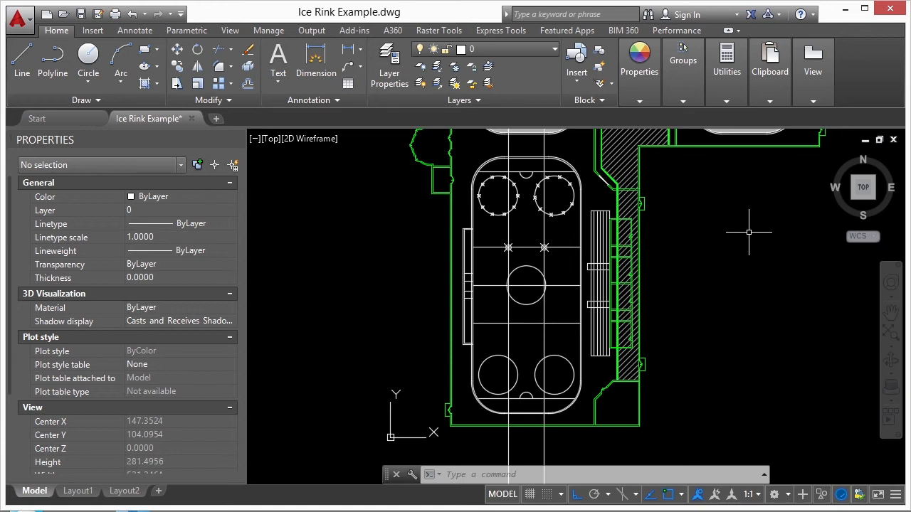
{"action": "type", "text": "pl"}
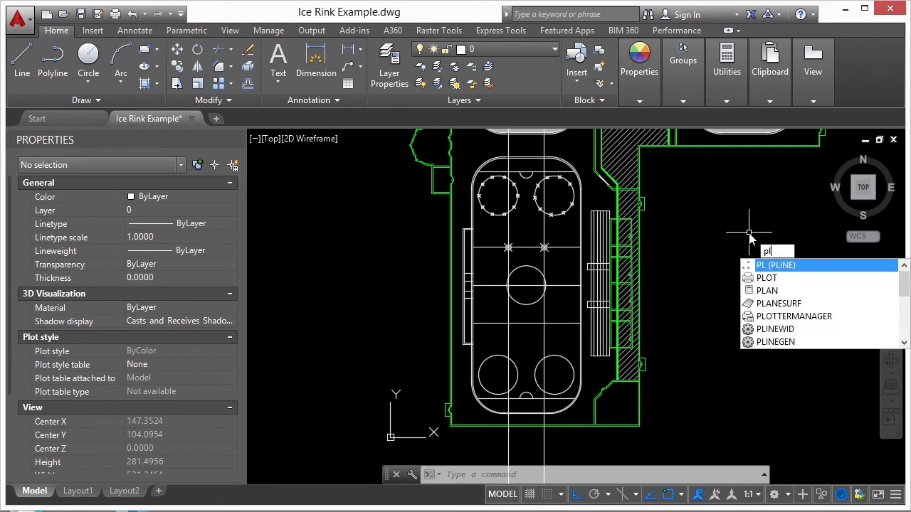
{"action": "key", "text": "Return"}
{"action": "scroll", "coordinate": [272, 244], "scroll_direction": "down", "scroll_amount": 4}
{"action": "left_click", "coordinate": [530, 286]}
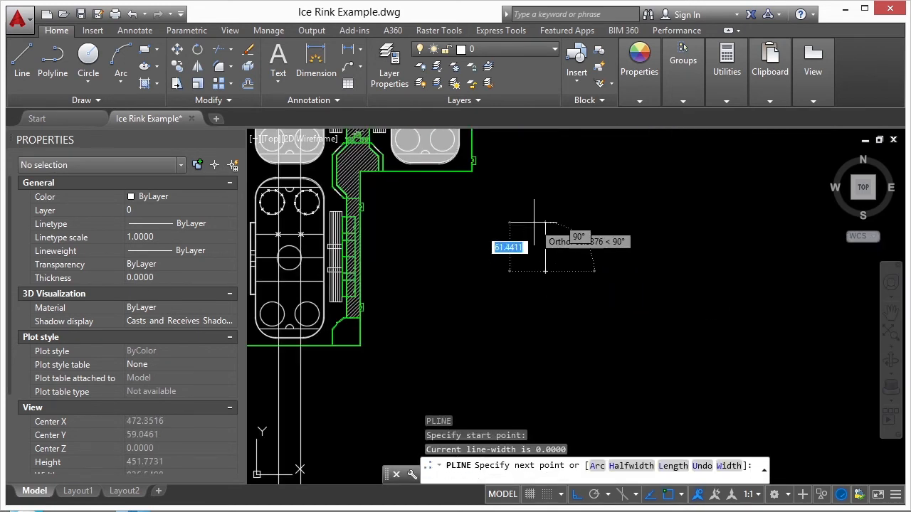
{"action": "middle_click_drag", "start_coordinate": [572, 229], "coordinate": [619, 302]}
{"action": "scroll", "coordinate": [620, 302], "scroll_direction": "down", "scroll_amount": 4}
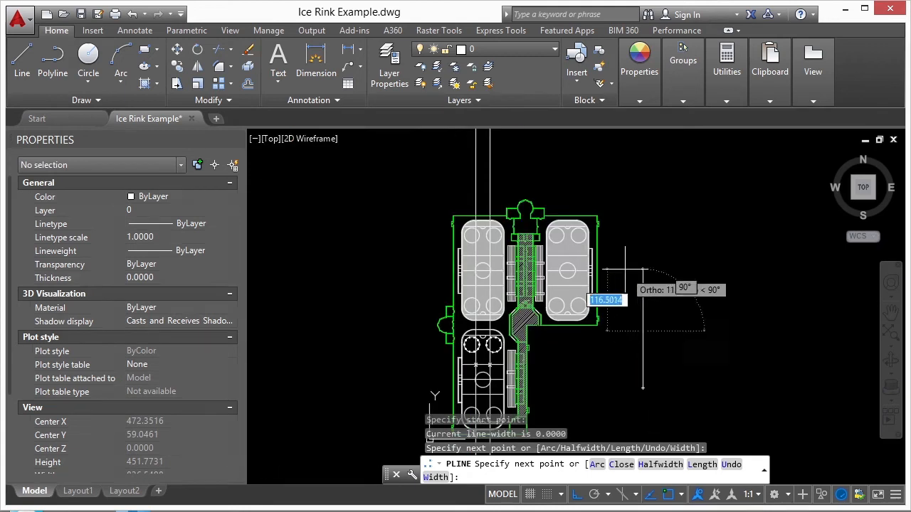
{"action": "left_click", "coordinate": [557, 199]}
{"action": "left_click", "coordinate": [412, 199]}
{"action": "scroll", "coordinate": [472, 325], "scroll_direction": "down", "scroll_amount": 3}
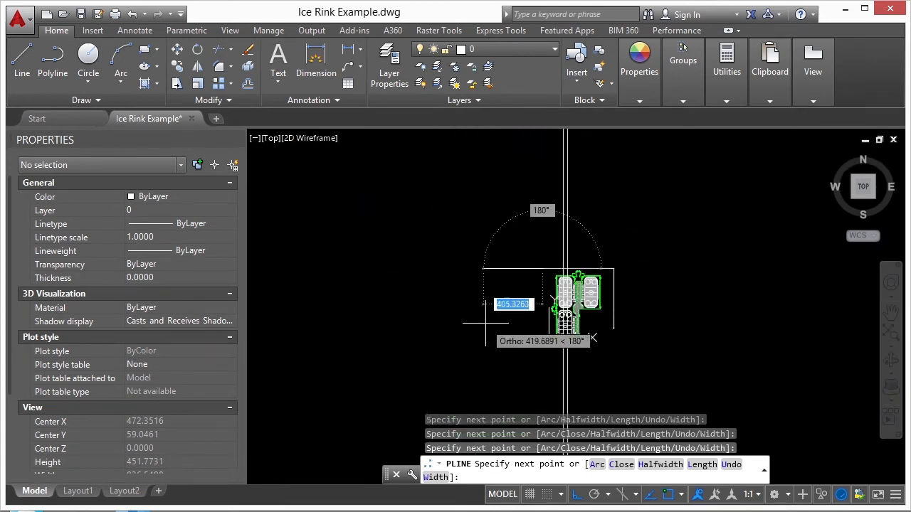
{"action": "left_click", "coordinate": [466, 360]}
{"action": "type", "text": "cl"}
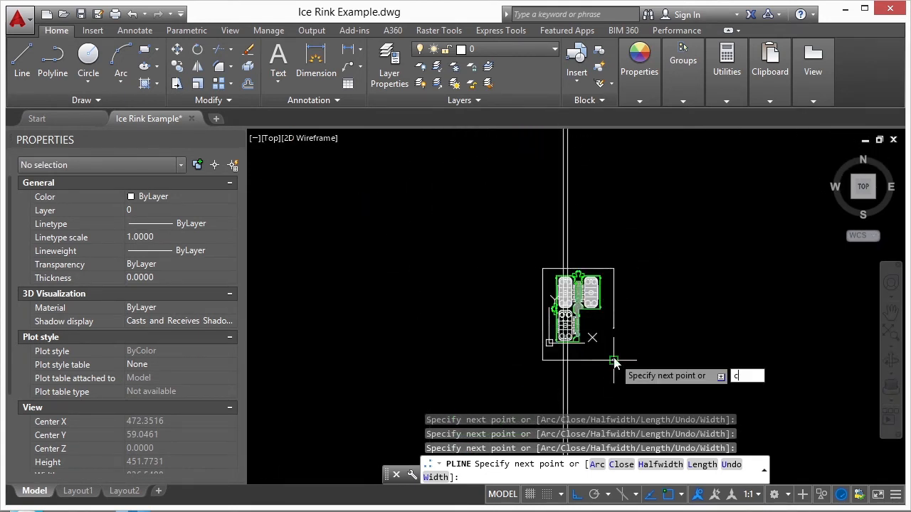
{"action": "key", "text": "Return"}
Step: Erase the two vertical construction lines running through the building
{"action": "scroll", "coordinate": [637, 329], "scroll_direction": "up", "scroll_amount": 2}
{"action": "type", "text": "e"}
{"action": "key", "text": "Return"}
{"action": "left_click", "coordinate": [558, 212]}
{"action": "left_click", "coordinate": [500, 195]}
{"action": "key", "text": "Return"}
{"action": "middle_click_drag", "start_coordinate": [580, 340], "coordinate": [578, 328]}
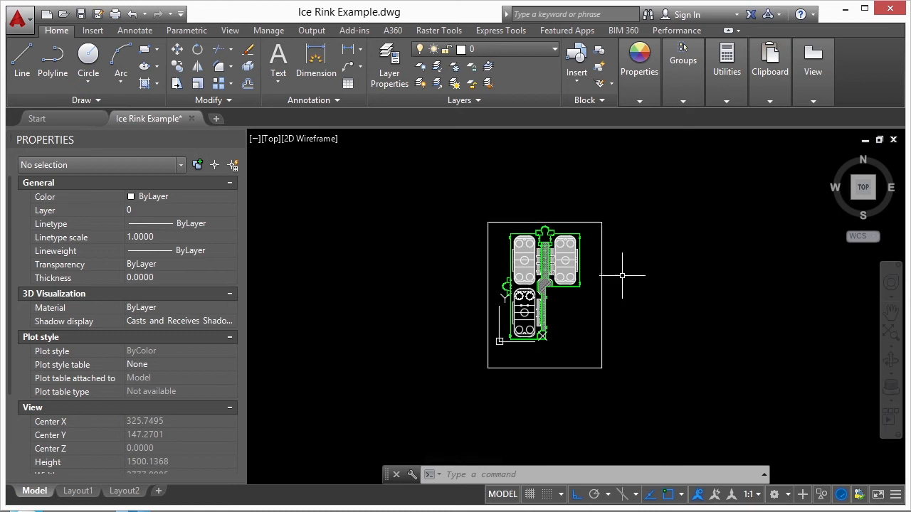
Step: Place points along the rectangular polyline around the building with the Measure command, using a segment length of 8
{"action": "left_click", "coordinate": [106, 100]}
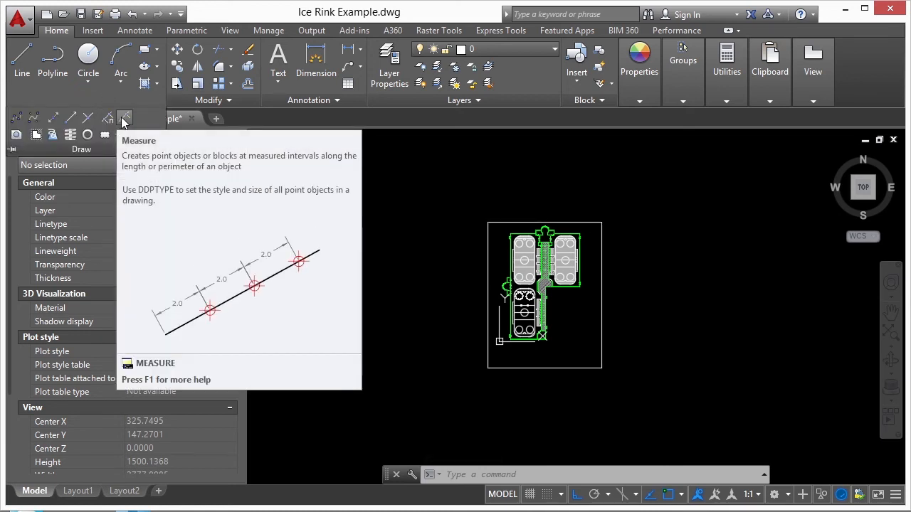
{"action": "left_click", "coordinate": [125, 120]}
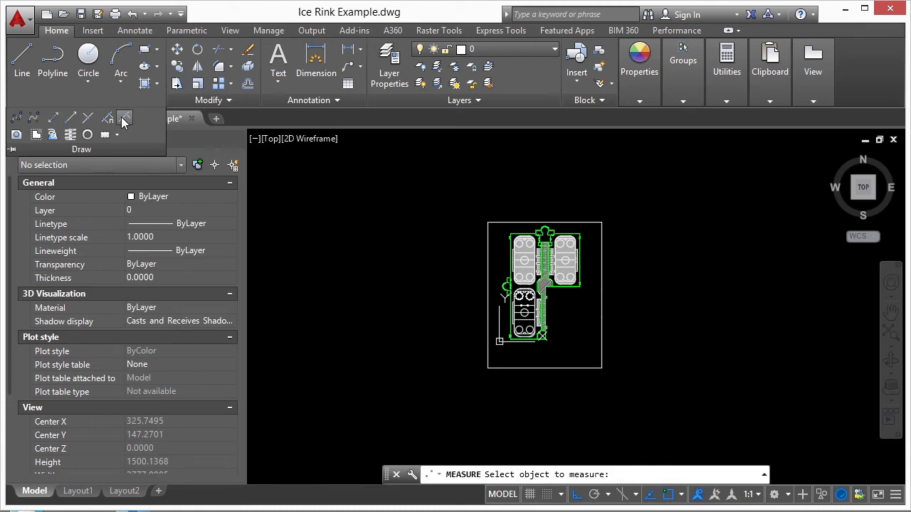
{"action": "left_click", "coordinate": [498, 222]}
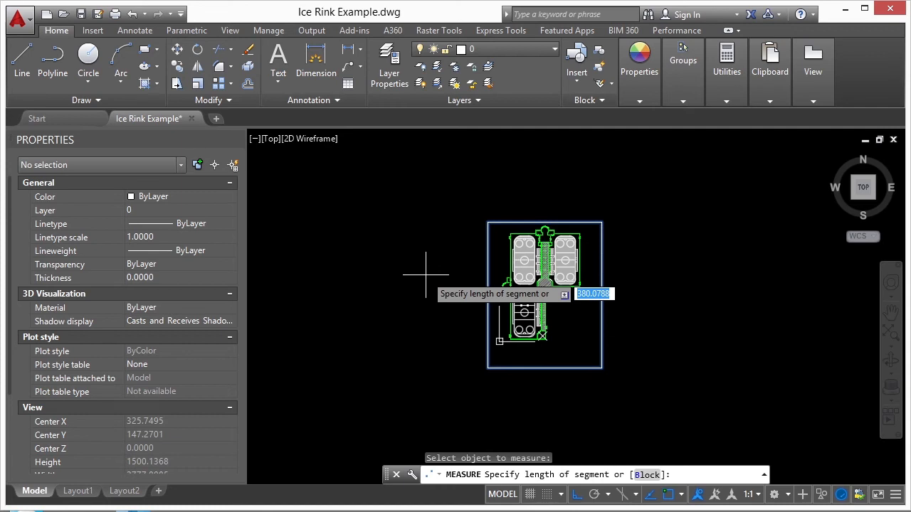
{"action": "type", "text": "8"}
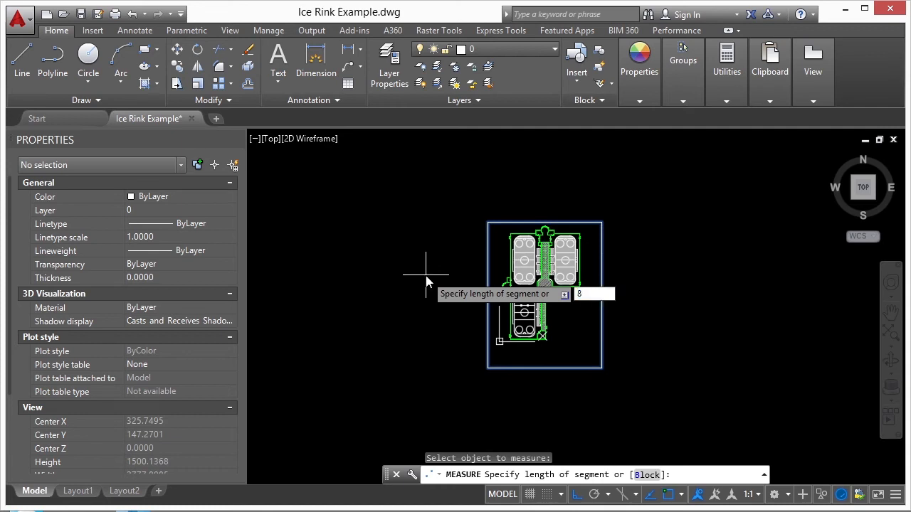
{"action": "key", "text": "Return"}
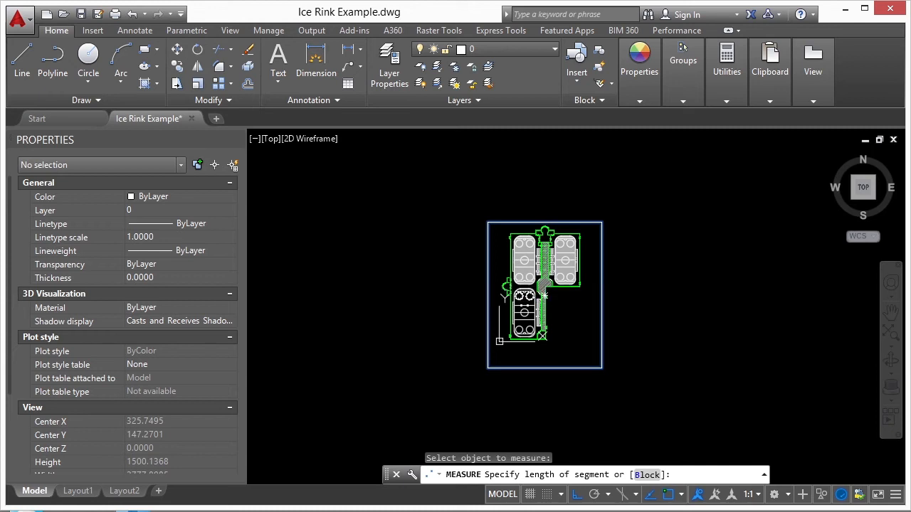
Step: Regenerate the whole model to refresh the point display and examine the points at the rectangle's upper-left corner
{"action": "scroll", "coordinate": [506, 213], "scroll_direction": "up", "scroll_amount": 5}
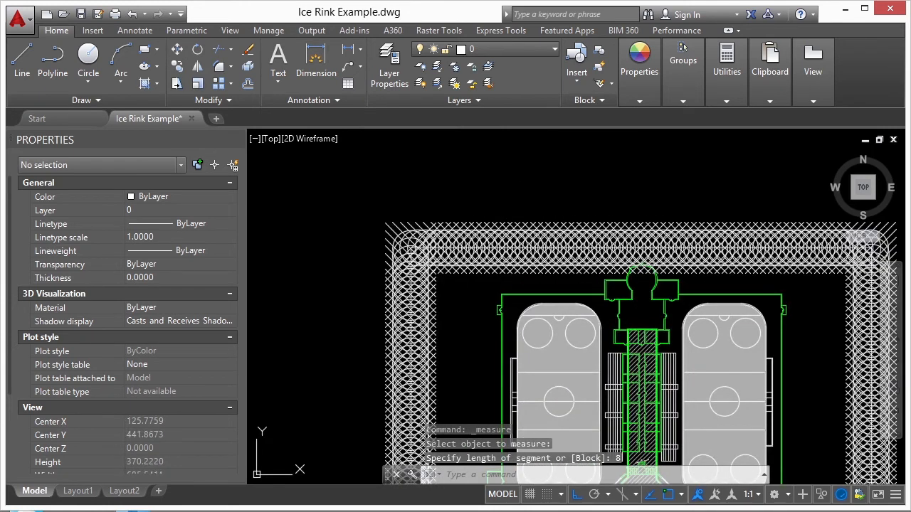
{"action": "type", "text": "REA"}
{"action": "key", "text": "Return"}
{"action": "scroll", "coordinate": [463, 228], "scroll_direction": "down", "scroll_amount": 1}
{"action": "scroll", "coordinate": [462, 259], "scroll_direction": "up", "scroll_amount": 8}
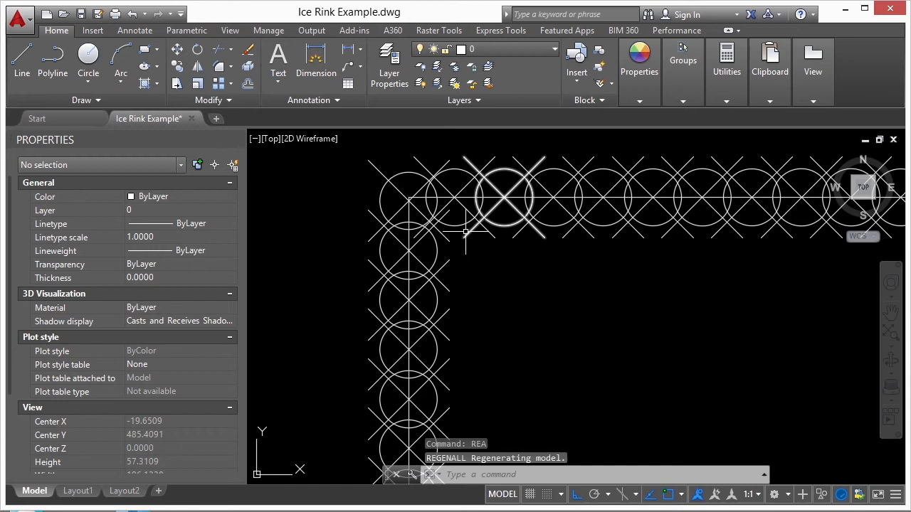
{"action": "scroll", "coordinate": [435, 212], "scroll_direction": "down", "scroll_amount": 2}
{"action": "scroll", "coordinate": [436, 212], "scroll_direction": "down", "scroll_amount": 10}
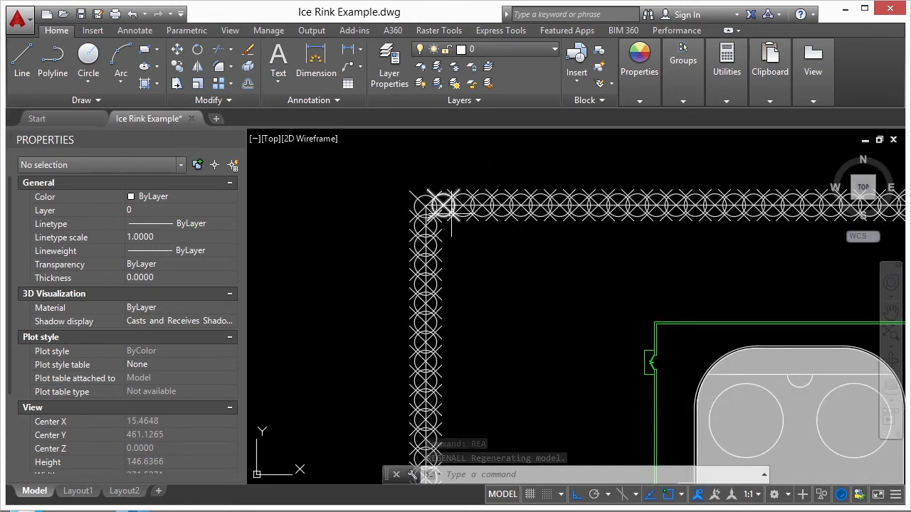
Step: Select the points along all four sides of the rectangle, check the selection's count by object type, and clear the selection
{"action": "left_click", "coordinate": [410, 187]}
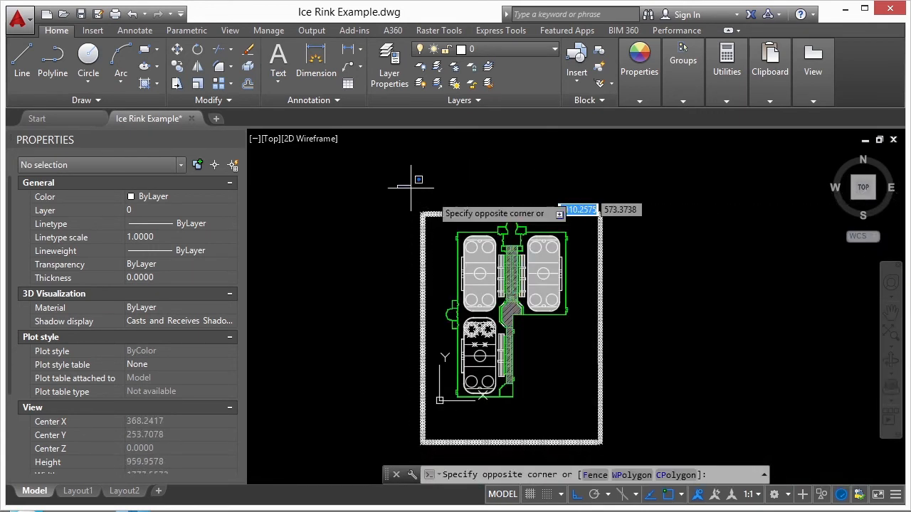
{"action": "left_click", "coordinate": [639, 234]}
{"action": "left_click", "coordinate": [560, 184]}
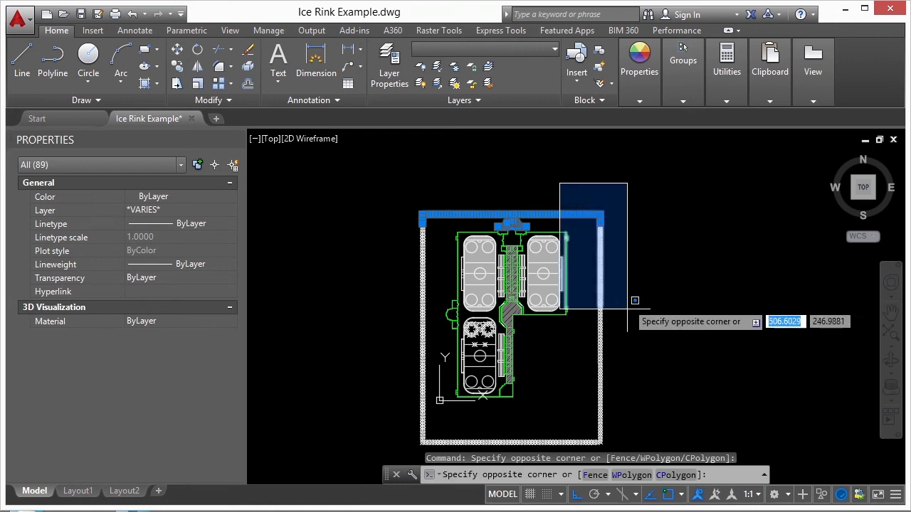
{"action": "middle_click_drag", "start_coordinate": [646, 326], "coordinate": [633, 277]}
{"action": "left_click", "coordinate": [603, 407]}
{"action": "left_click", "coordinate": [388, 420]}
{"action": "left_click", "coordinate": [650, 351]}
{"action": "left_click", "coordinate": [386, 151]}
{"action": "left_click", "coordinate": [467, 431]}
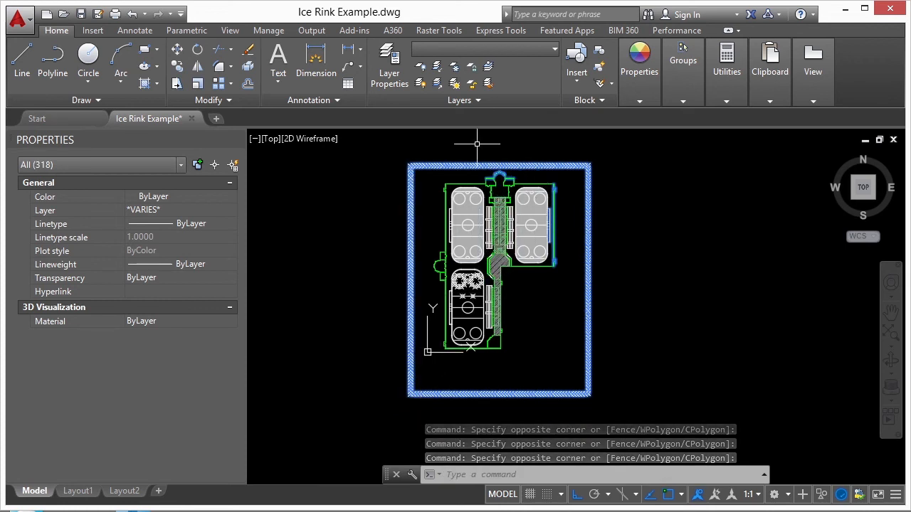
{"action": "left_click", "coordinate": [182, 165]}
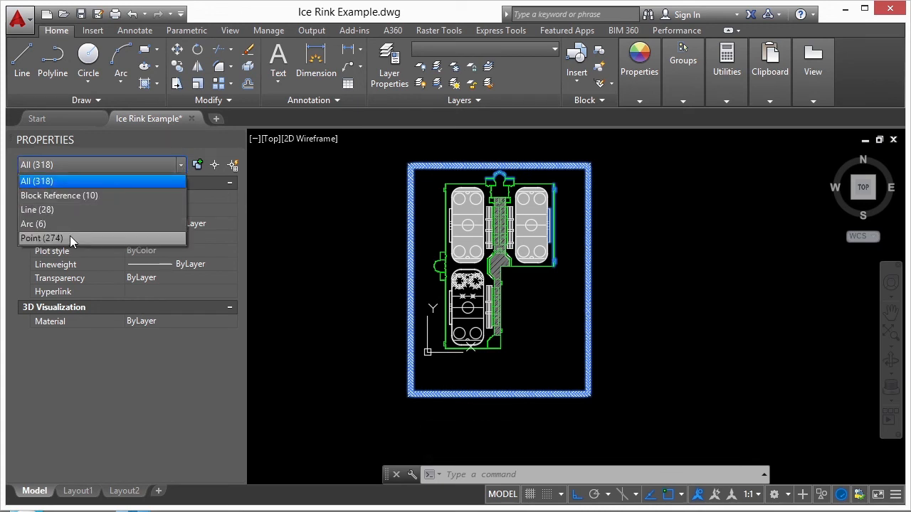
{"action": "left_click", "coordinate": [368, 214]}
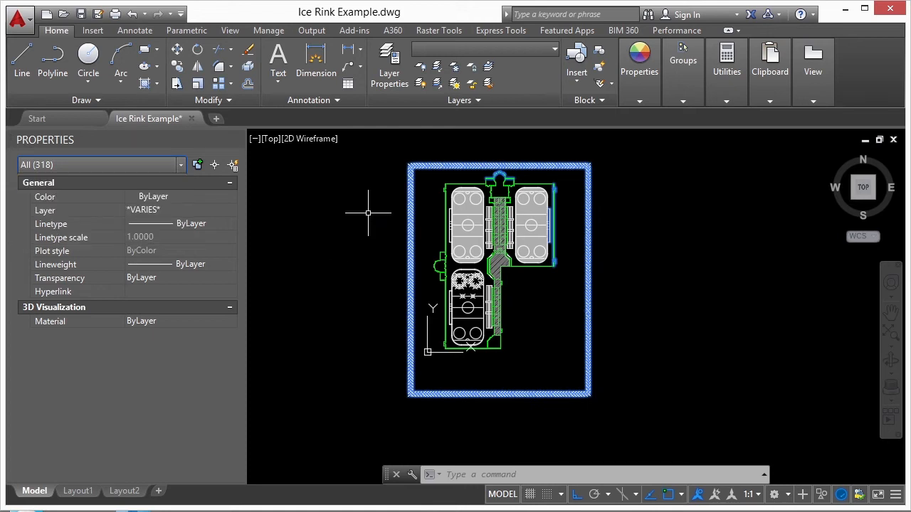
{"action": "key", "text": "Escape"}
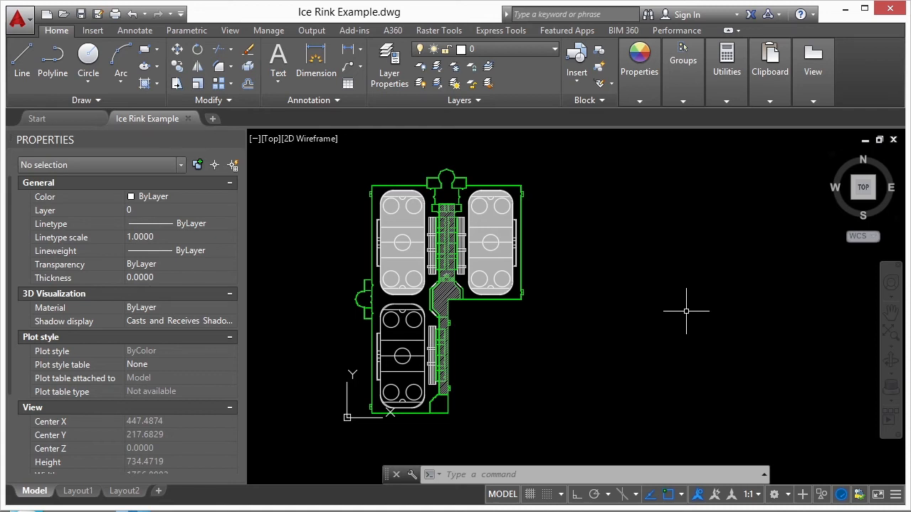
Step: Open the QuickCalc calculator, place it beside the floor plan and lengthen it to show the full number pad
{"action": "key", "text": "ctrl+8"}
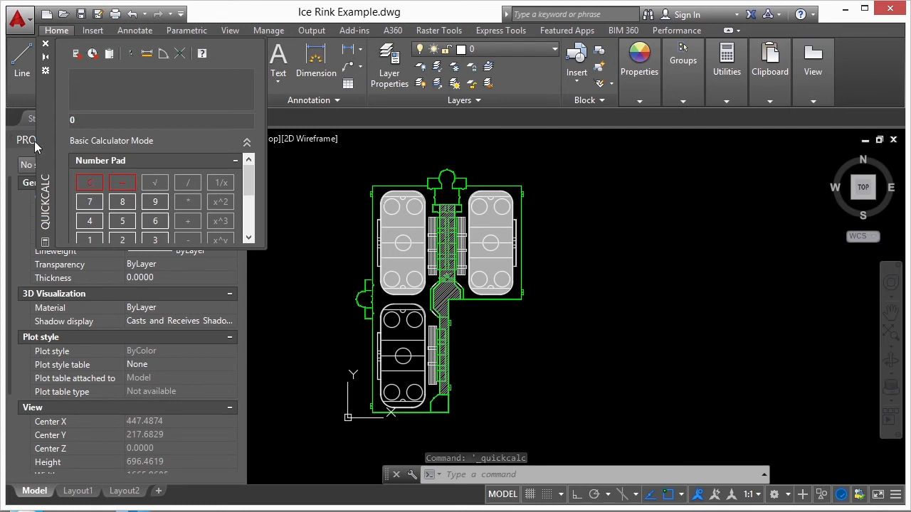
{"action": "mouse_move", "coordinate": [45, 142]}
{"action": "left_mouse_down"}
{"action": "mouse_move", "coordinate": [119, 235]}
{"action": "mouse_move", "coordinate": [373, 300]}
{"action": "mouse_move", "coordinate": [548, 283]}
{"action": "left_mouse_up"}
{"action": "left_click_drag", "start_coordinate": [663, 390], "coordinate": [665, 495]}
{"action": "left_click_drag", "start_coordinate": [542, 326], "coordinate": [559, 295]}
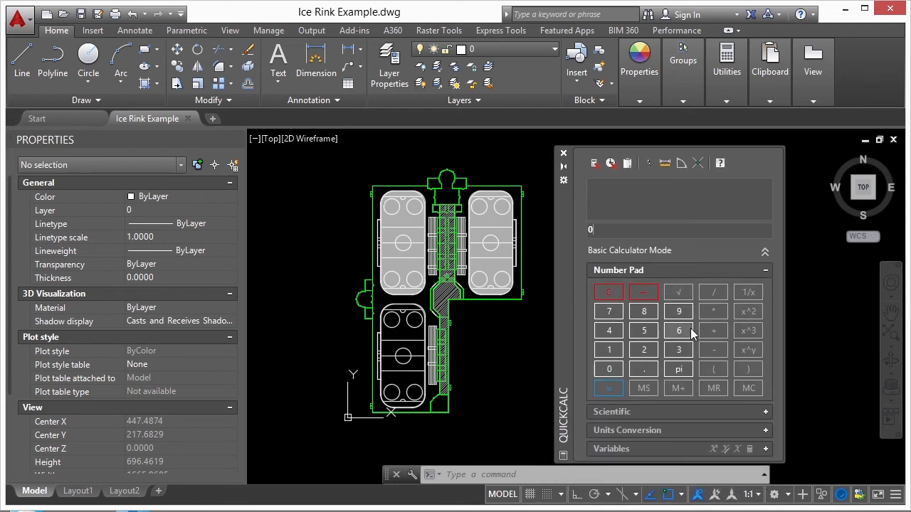
Step: Collapse the calculator to its basic display, hiding the number pad and the other sections
{"action": "left_click", "coordinate": [764, 252]}
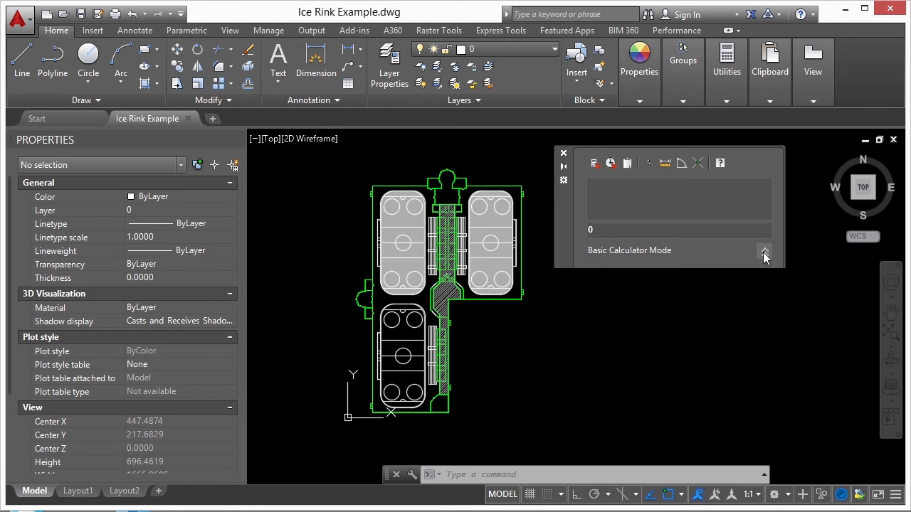
{"action": "left_click", "coordinate": [764, 254]}
{"action": "left_click", "coordinate": [764, 253]}
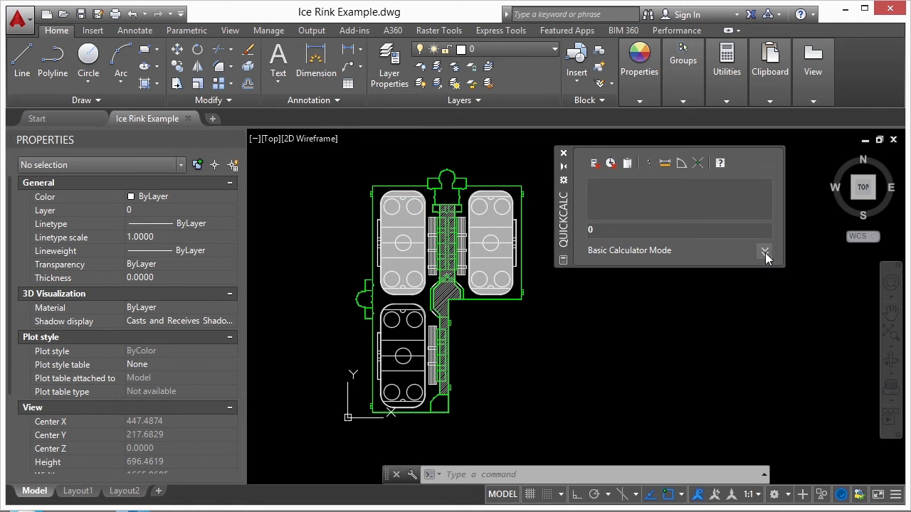
Step: Expand the calculator to its full section list, then open and collapse the Scientific section
{"action": "double_click", "coordinate": [763, 251]}
{"action": "left_click", "coordinate": [764, 252]}
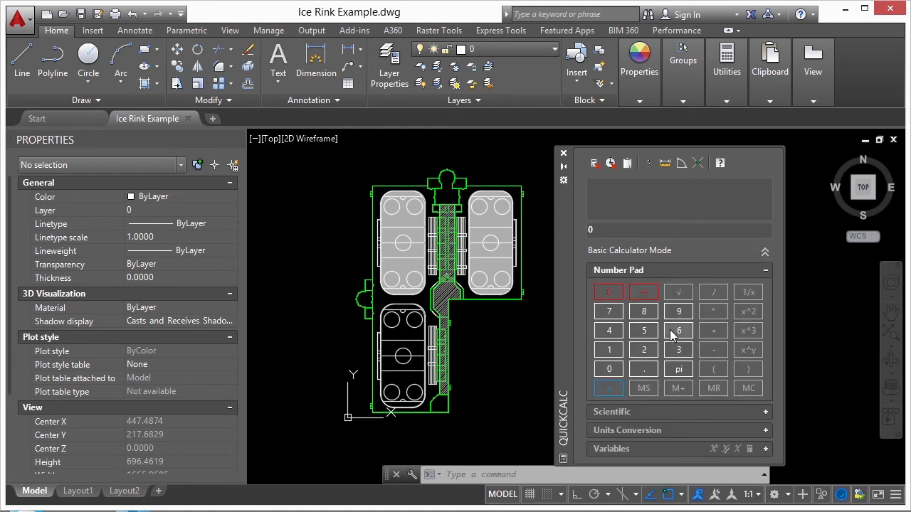
{"action": "left_click", "coordinate": [743, 411]}
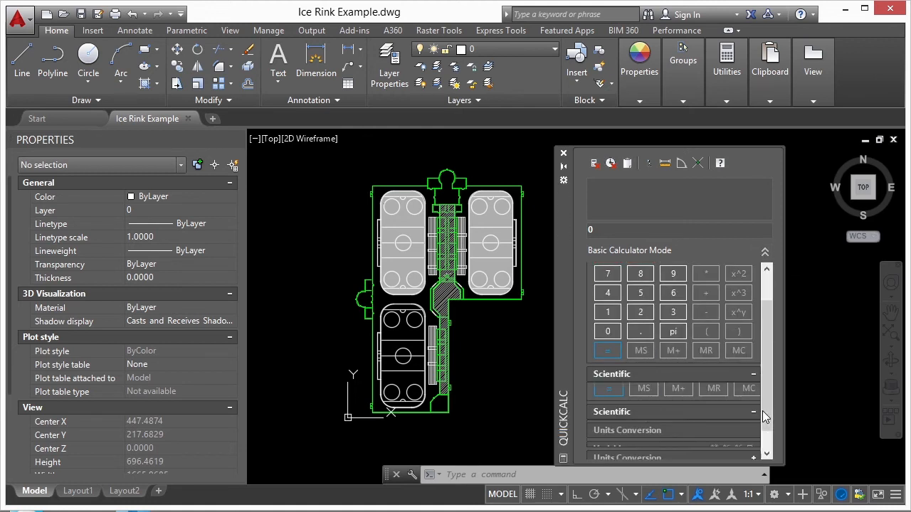
{"action": "left_click", "coordinate": [752, 374]}
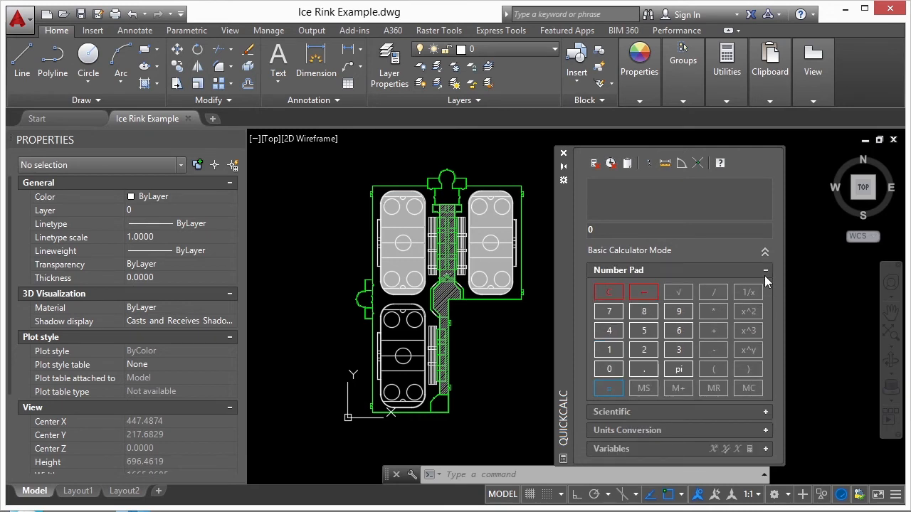
Step: Enter 1236 on the calculator's number pad and clear the entry
{"action": "left_click", "coordinate": [619, 353]}
{"action": "left_click", "coordinate": [644, 350]}
{"action": "left_click", "coordinate": [678, 352]}
{"action": "left_click", "coordinate": [680, 333]}
{"action": "left_click", "coordinate": [611, 294]}
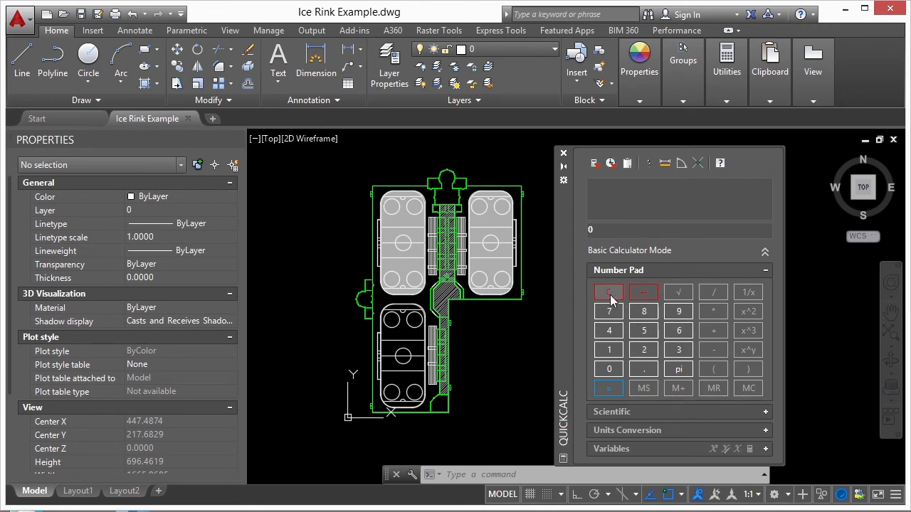
Step: Collapse the Number Pad section, expand Units Conversion, and set the length conversion from Meters to Feet
{"action": "left_click", "coordinate": [766, 271]}
{"action": "left_click", "coordinate": [765, 308]}
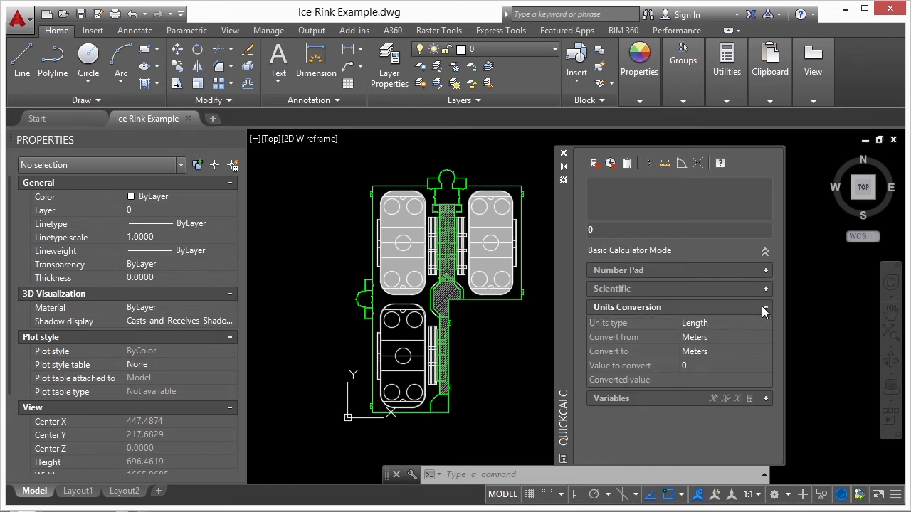
{"action": "left_click", "coordinate": [701, 337]}
{"action": "left_click", "coordinate": [732, 351]}
{"action": "left_click", "coordinate": [733, 351]}
Step: Set the value to convert from meters to feet to 1000
{"action": "left_click", "coordinate": [698, 374]}
{"action": "left_click", "coordinate": [695, 365]}
{"action": "type", "text": "100"}
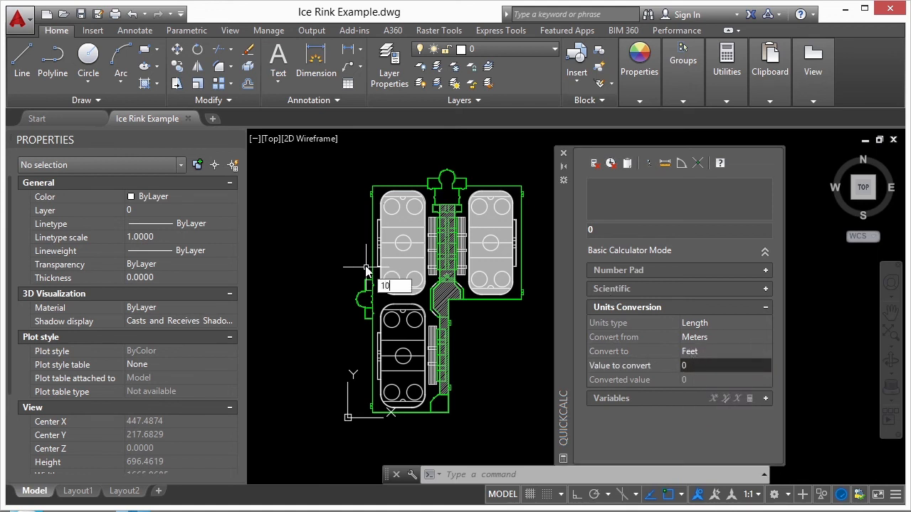
{"action": "key", "text": "Escape"}
{"action": "left_click", "coordinate": [693, 368]}
{"action": "type", "text": "1000"}
{"action": "key", "text": "Return"}
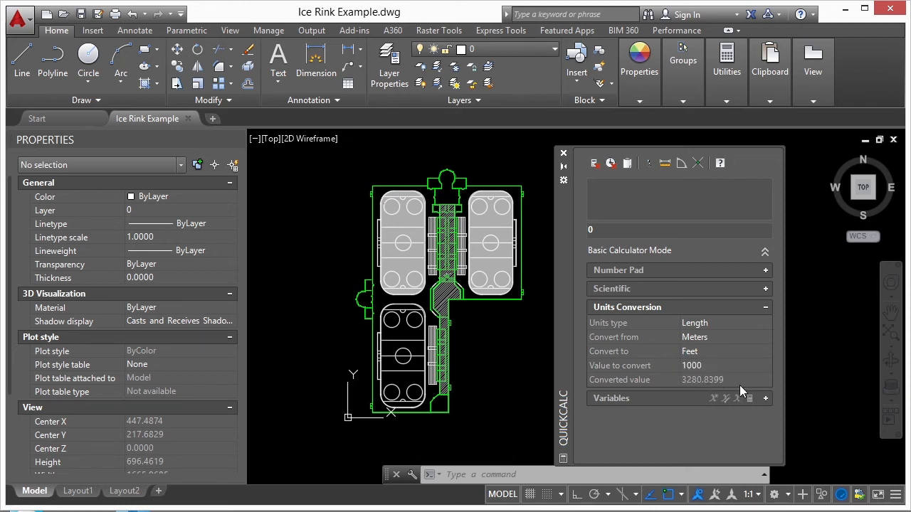
Step: View the calculator's sample variables and scientific functions, then collapse the Variables, Scientific and Units Conversion sections
{"action": "left_click", "coordinate": [766, 398]}
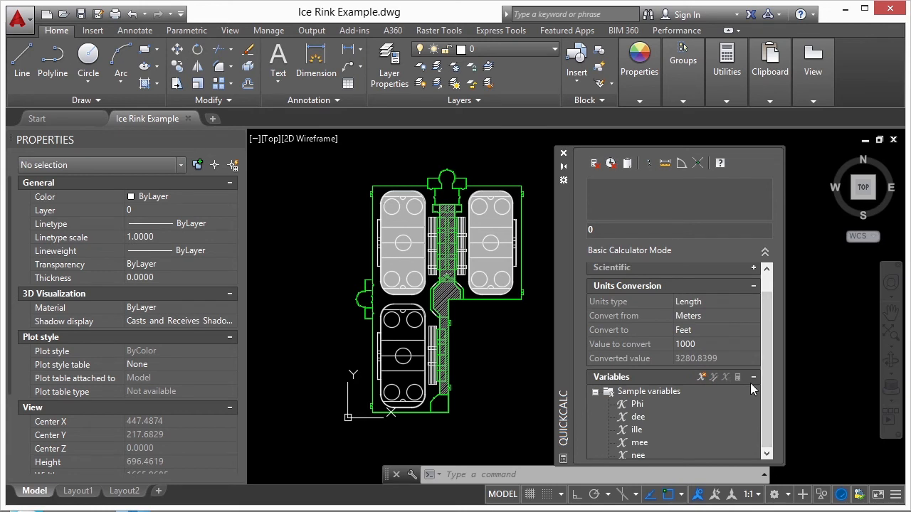
{"action": "left_click", "coordinate": [751, 380]}
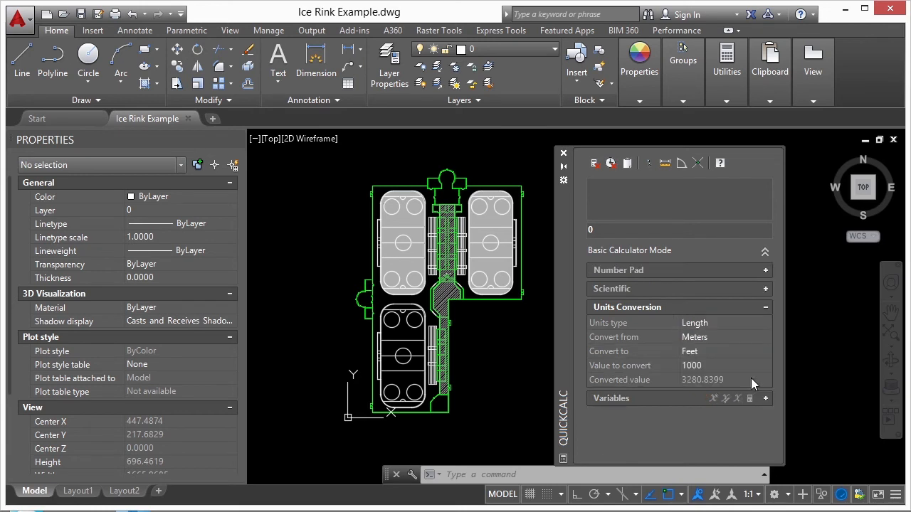
{"action": "left_click", "coordinate": [763, 289]}
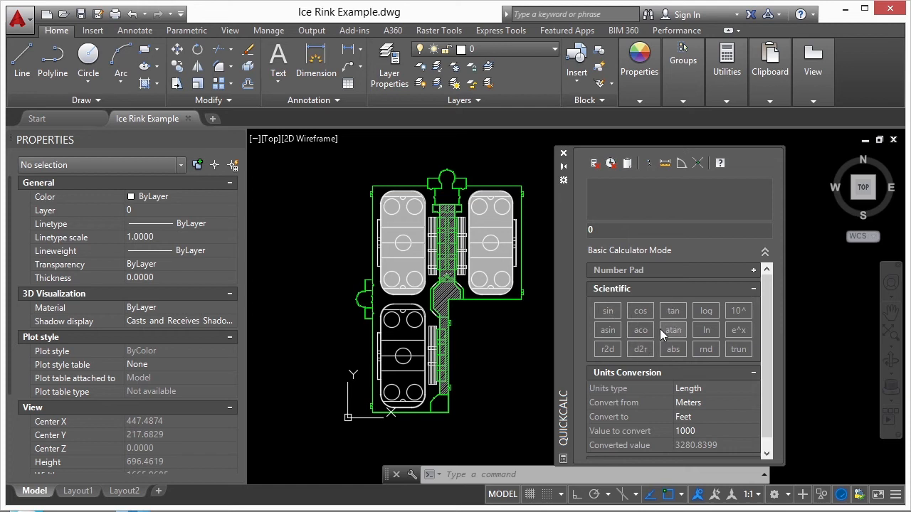
{"action": "left_click", "coordinate": [750, 290]}
{"action": "left_click", "coordinate": [764, 307]}
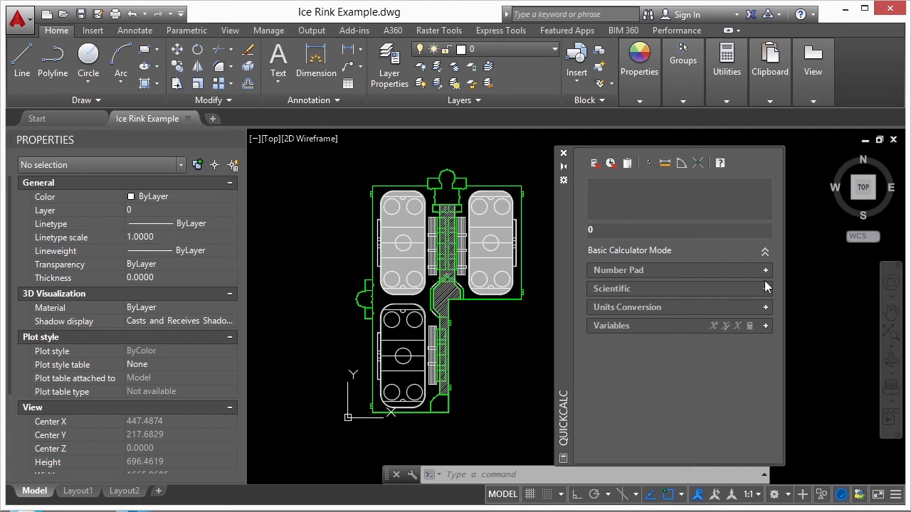
Step: Expand the Number Pad section and calculate 9+6
{"action": "left_click", "coordinate": [765, 271]}
{"action": "left_click", "coordinate": [679, 313]}
{"action": "left_click", "coordinate": [701, 330]}
{"action": "left_click", "coordinate": [679, 333]}
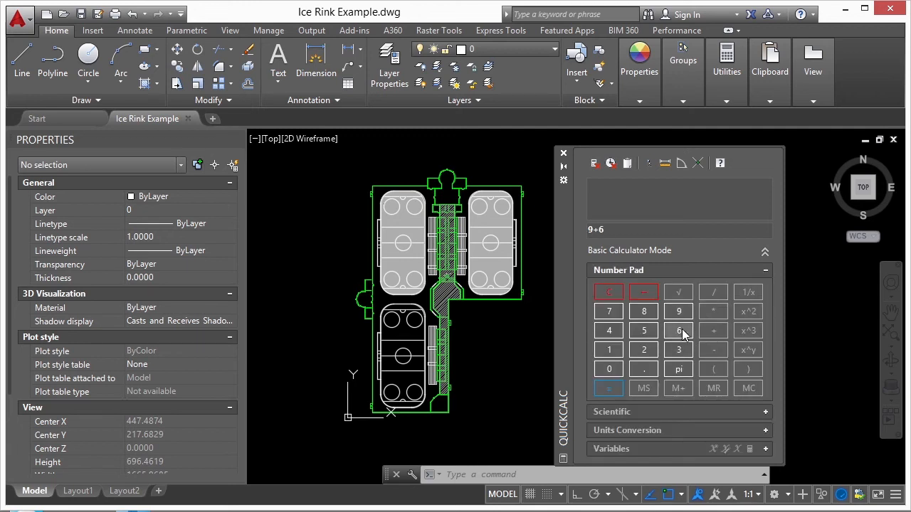
{"action": "left_click", "coordinate": [616, 388]}
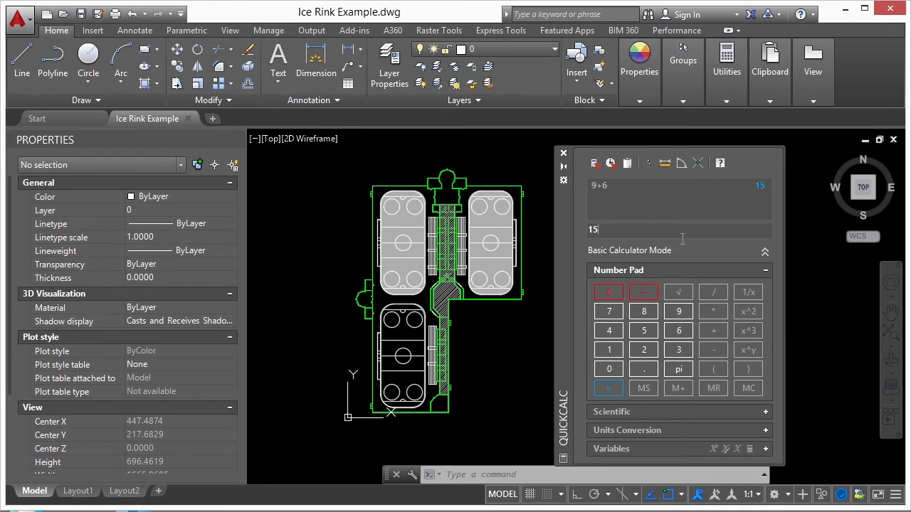
Step: Close the QuickCalc palette
{"action": "left_click", "coordinate": [562, 166]}
{"action": "mouse_move", "coordinate": [559, 179]}
{"action": "left_click", "coordinate": [562, 153]}
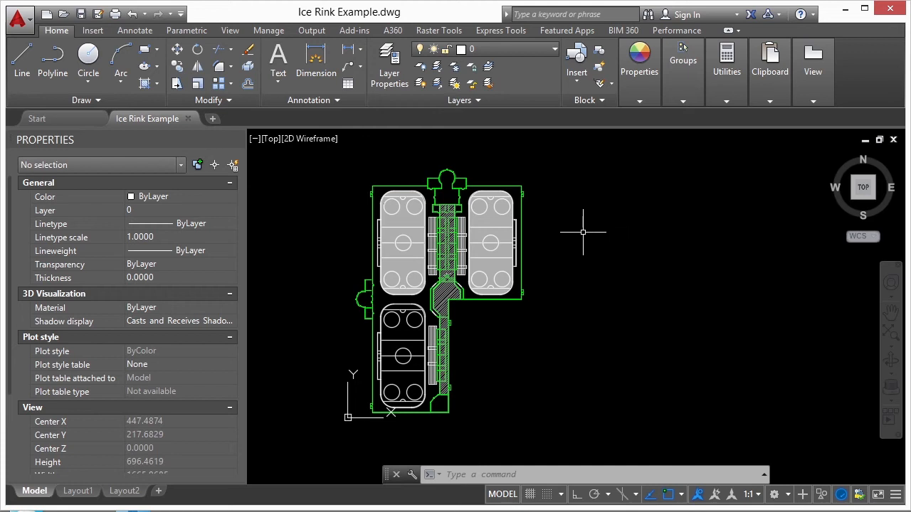
Step: Select the lower rink's outer boundary polyline and open the calculator from its Length property
{"action": "scroll", "coordinate": [399, 302], "scroll_direction": "up", "scroll_amount": 10}
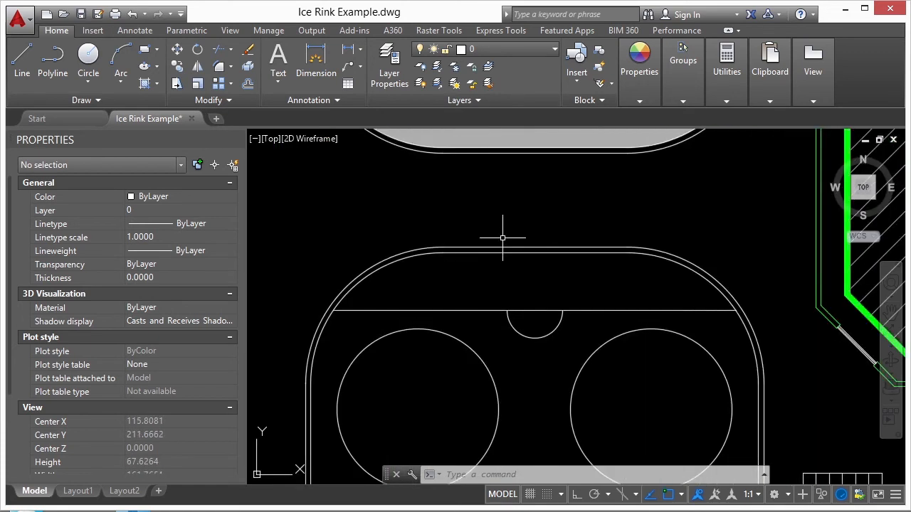
{"action": "left_click", "coordinate": [504, 248]}
{"action": "scroll", "coordinate": [505, 248], "scroll_direction": "down", "scroll_amount": 8}
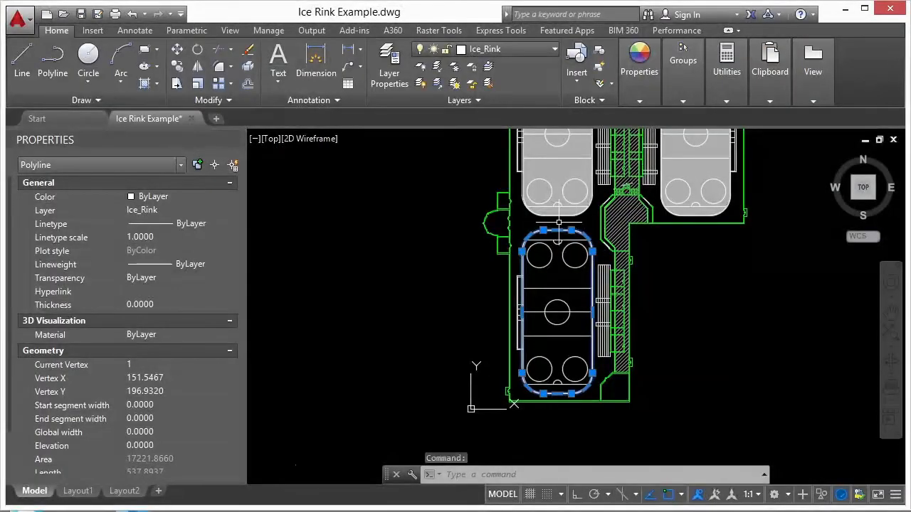
{"action": "scroll", "coordinate": [558, 222], "scroll_direction": "up", "scroll_amount": 9}
{"action": "scroll", "coordinate": [583, 254], "scroll_direction": "down", "scroll_amount": 5}
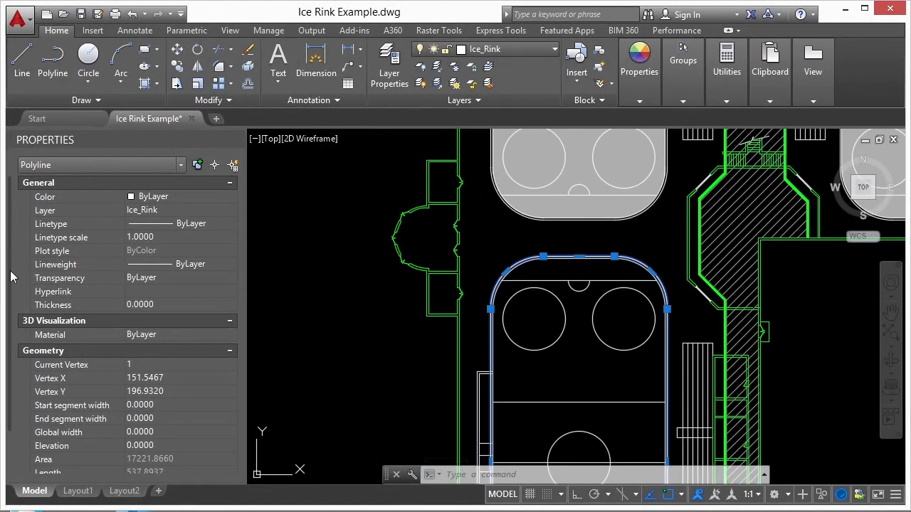
{"action": "scroll", "coordinate": [16, 292], "scroll_direction": "down", "scroll_amount": 3}
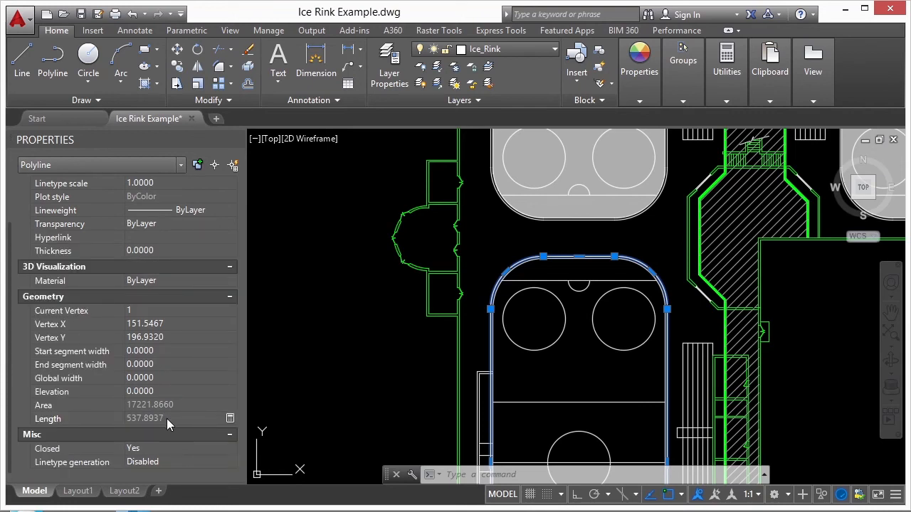
{"action": "left_click", "coordinate": [231, 419]}
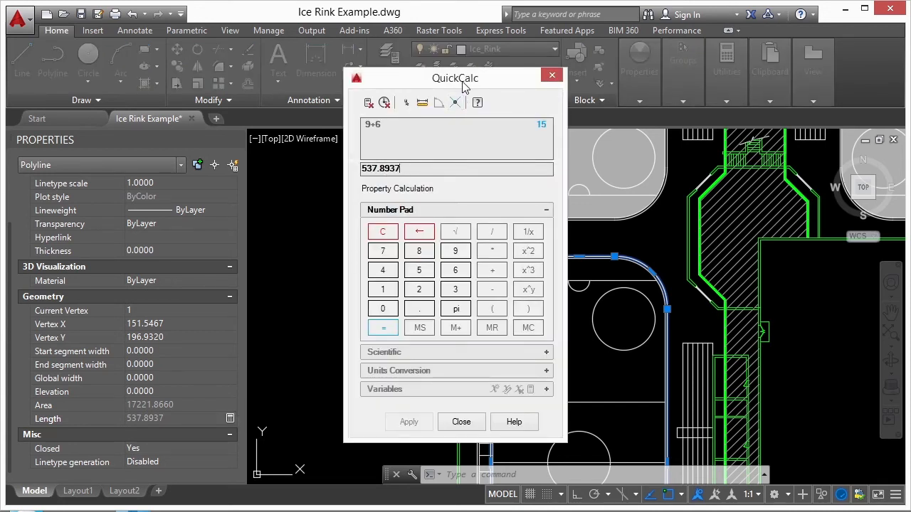
Step: Divide the boundary polyline's length by 12 in the calculator, then clear the entry and the calculation history
{"action": "left_click_drag", "start_coordinate": [459, 87], "coordinate": [458, 71]}
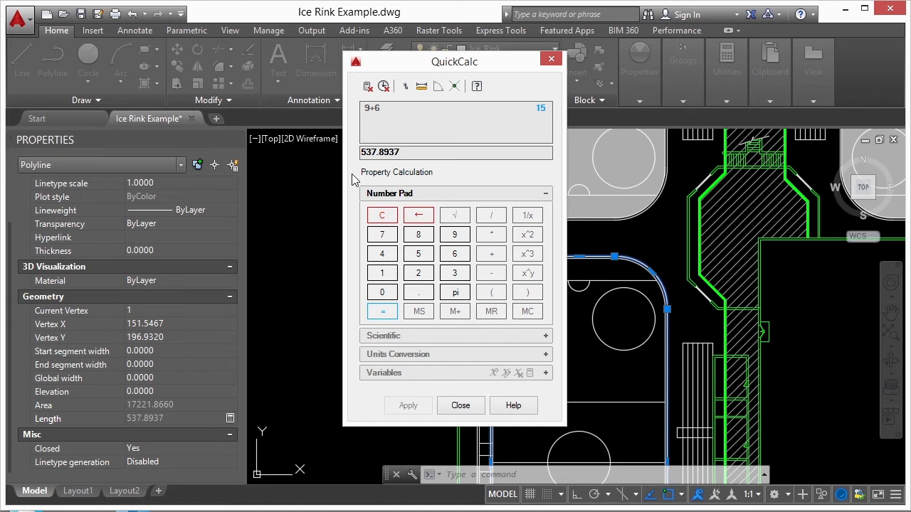
{"action": "type", "text": "/12"}
{"action": "key", "text": "Return"}
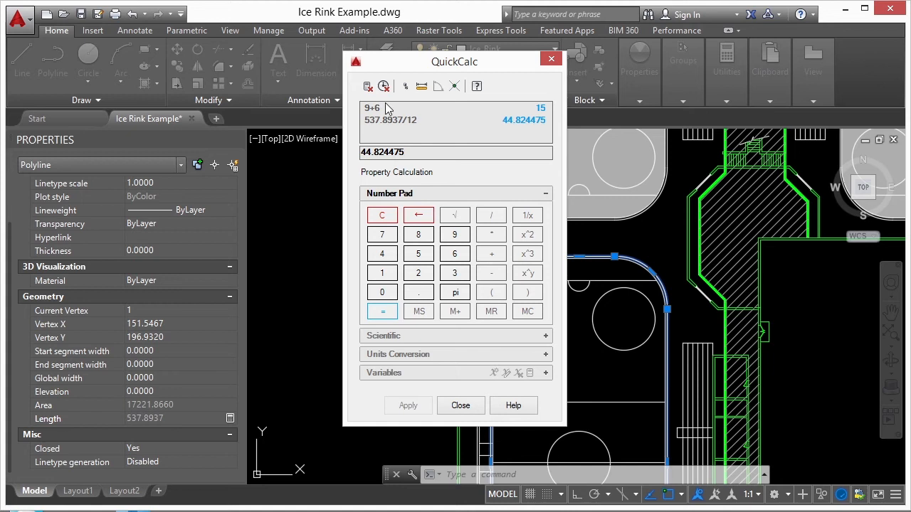
{"action": "left_click", "coordinate": [368, 86]}
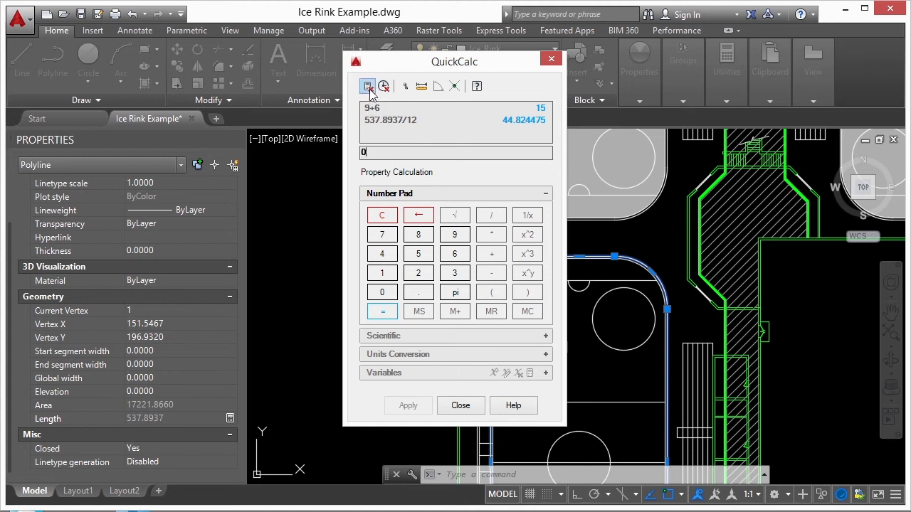
{"action": "left_click", "coordinate": [384, 88]}
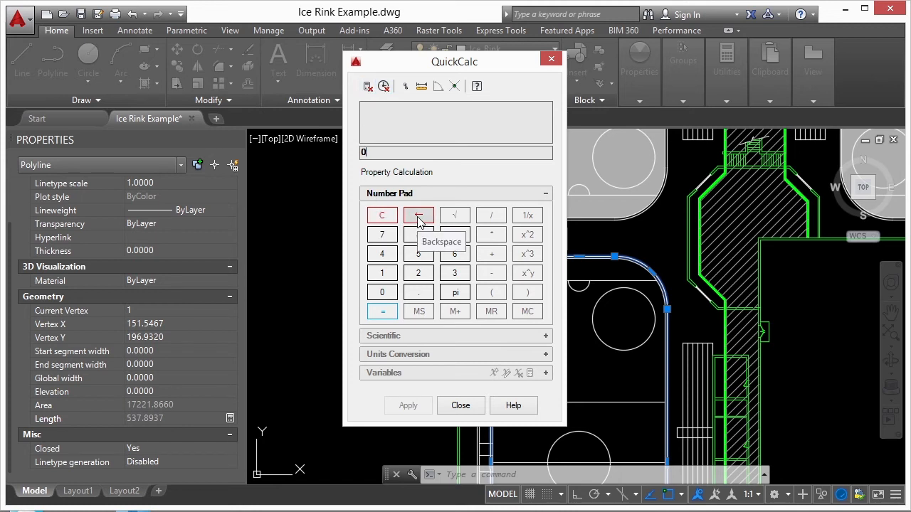
Step: Get the coordinates of the lower rink's upper-left circle centre in the calculator, copy them, and clear the entry
{"action": "left_click", "coordinate": [405, 86]}
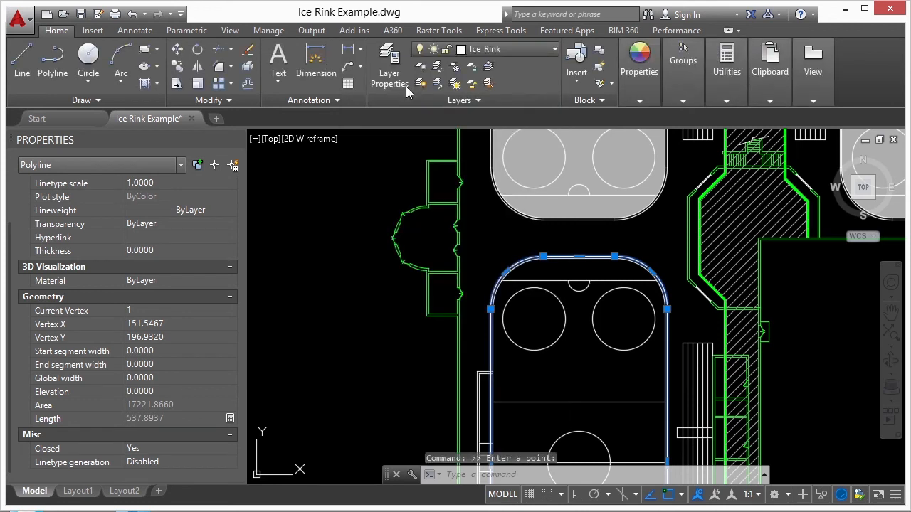
{"action": "left_click", "coordinate": [534, 320]}
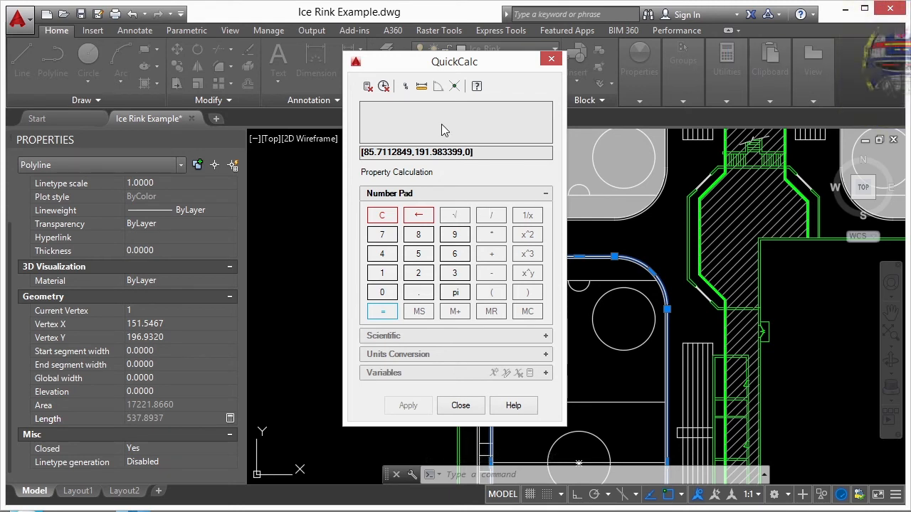
{"action": "left_click_drag", "start_coordinate": [470, 152], "coordinate": [360, 152]}
{"action": "right_click", "coordinate": [392, 155]}
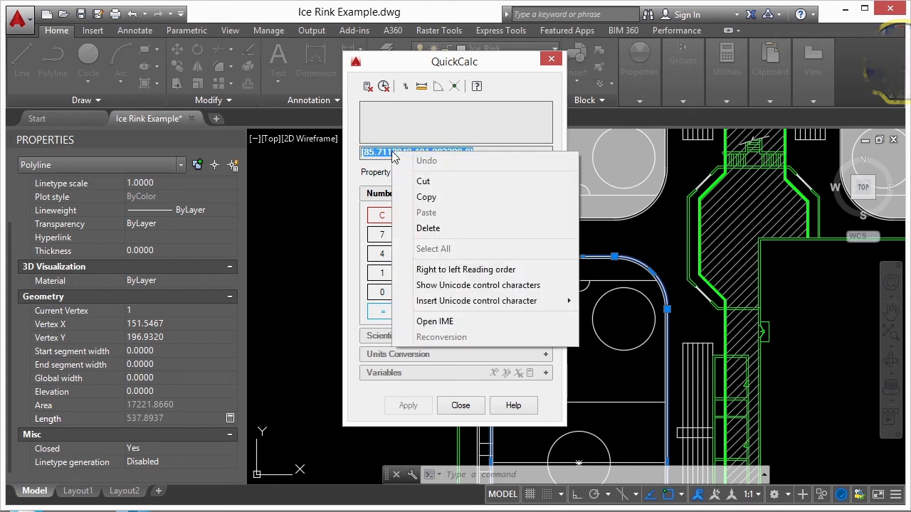
{"action": "left_click", "coordinate": [427, 197]}
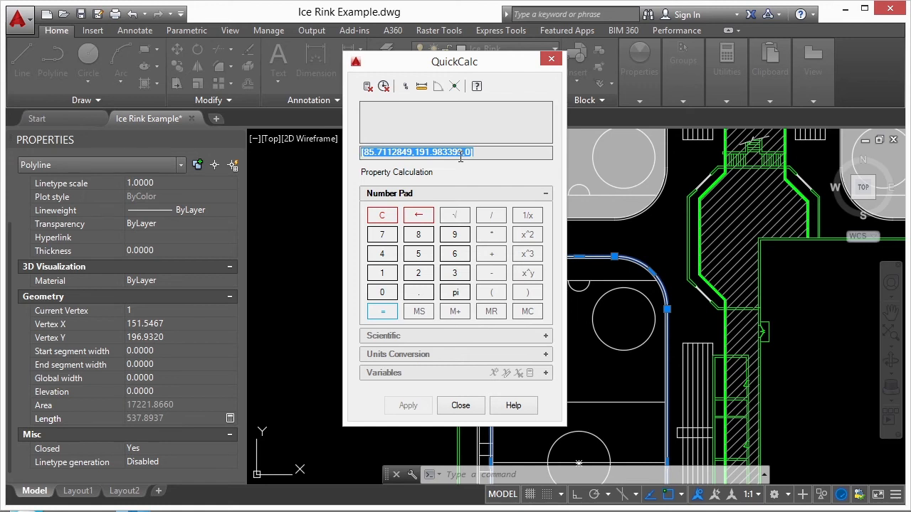
{"action": "left_click", "coordinate": [368, 86]}
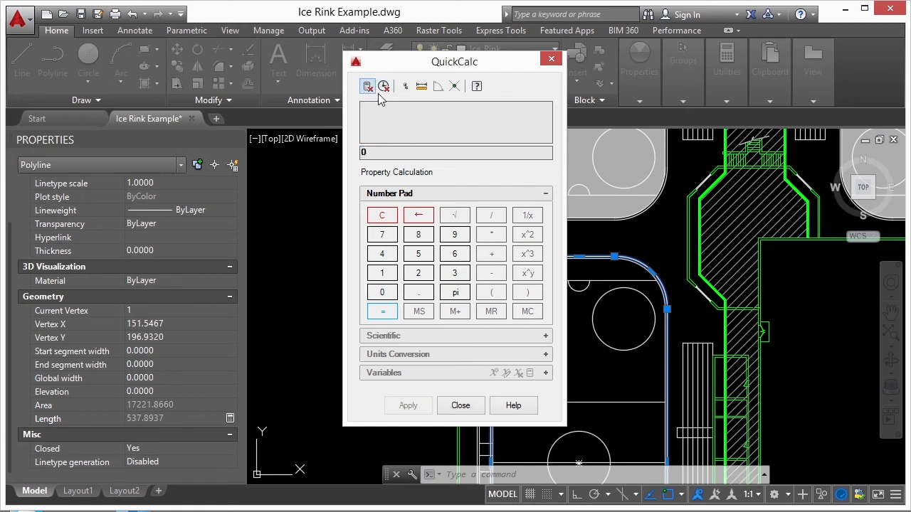
Step: Measure the distance between the centres of the lower rink's two upper circles with the calculator
{"action": "left_click", "coordinate": [423, 88]}
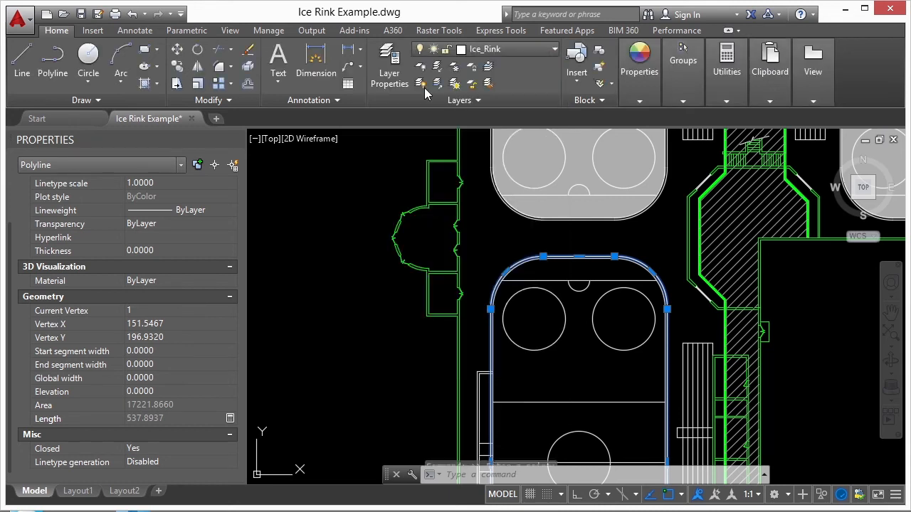
{"action": "left_click", "coordinate": [534, 319]}
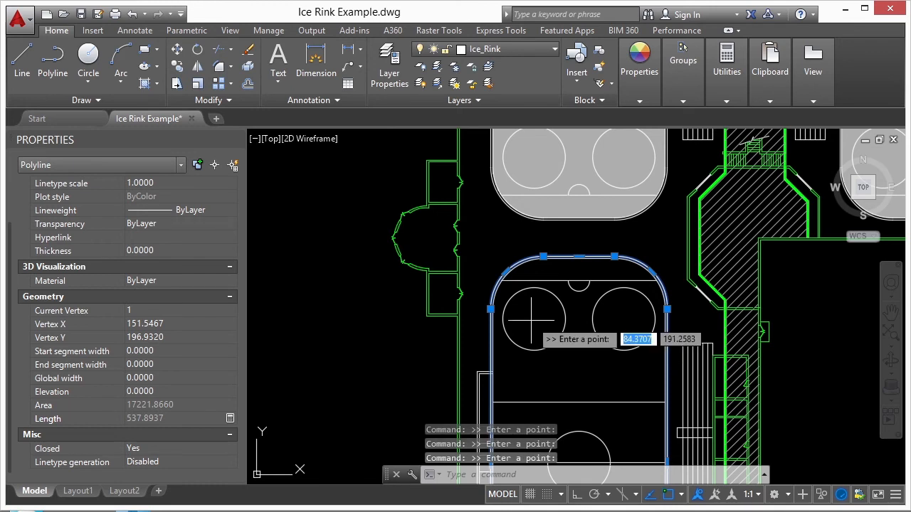
{"action": "left_click", "coordinate": [623, 319]}
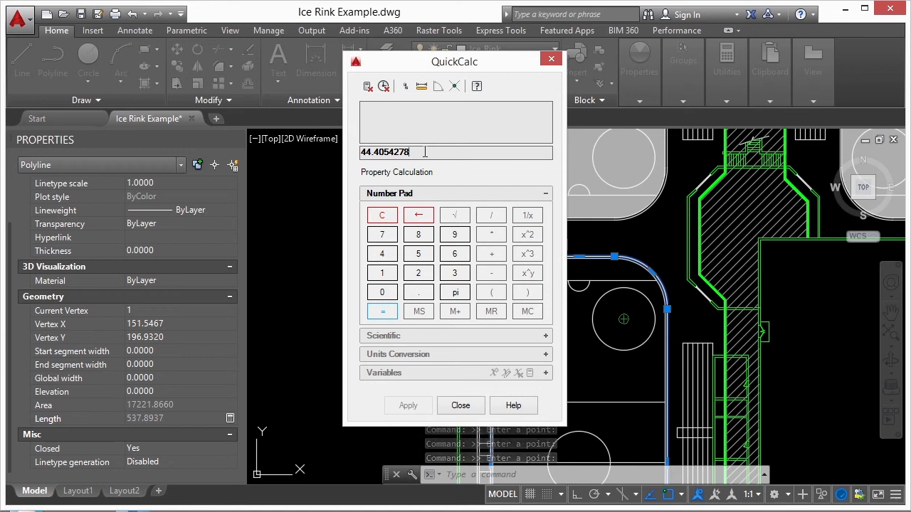
Step: Measure the angle of a line defined by two points near the lower rink's top edge, then clear the calculator entry
{"action": "left_click", "coordinate": [437, 86]}
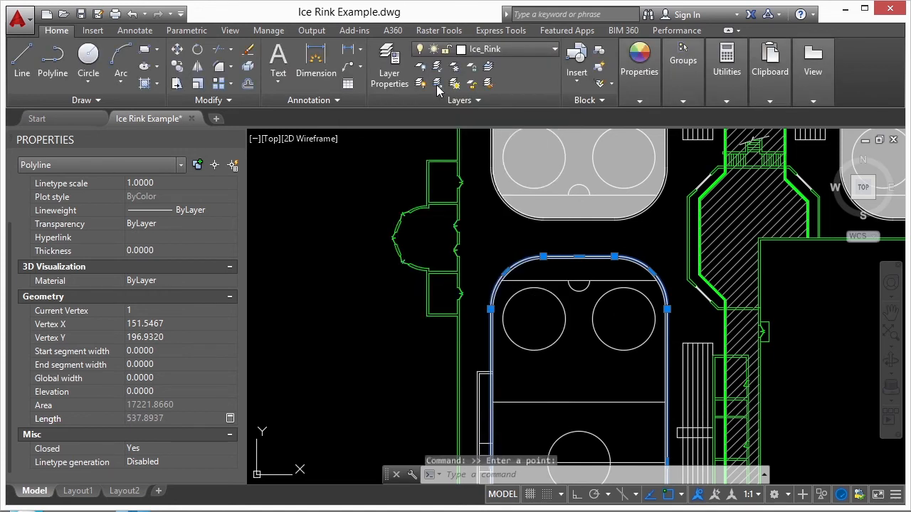
{"action": "scroll", "coordinate": [553, 244], "scroll_direction": "up", "scroll_amount": 5}
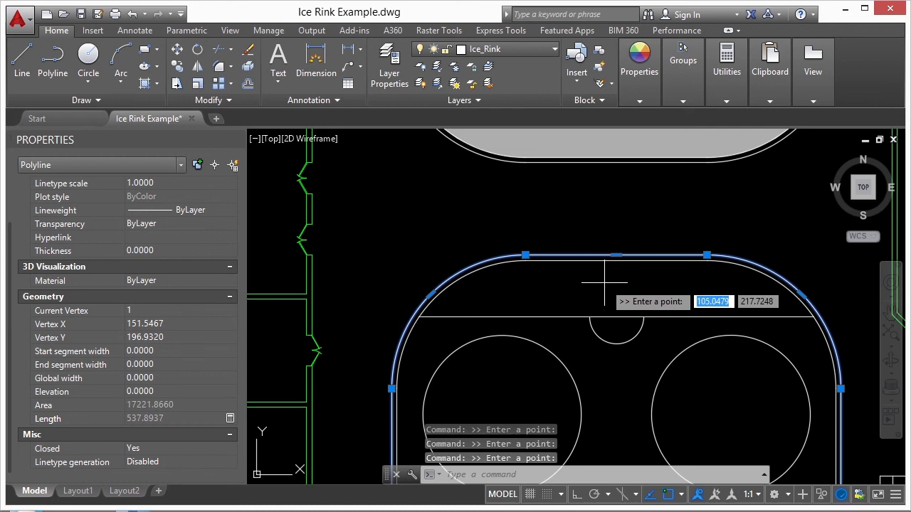
{"action": "left_click", "coordinate": [514, 299]}
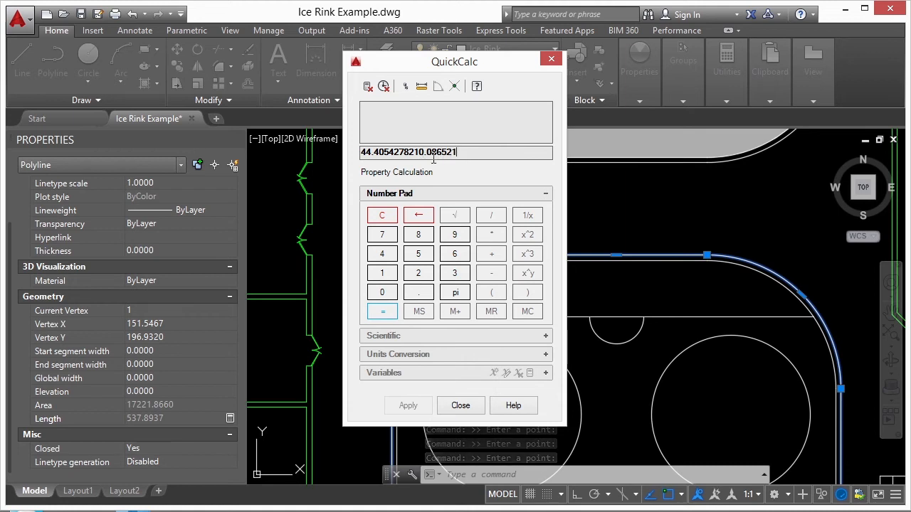
{"action": "left_click", "coordinate": [367, 86]}
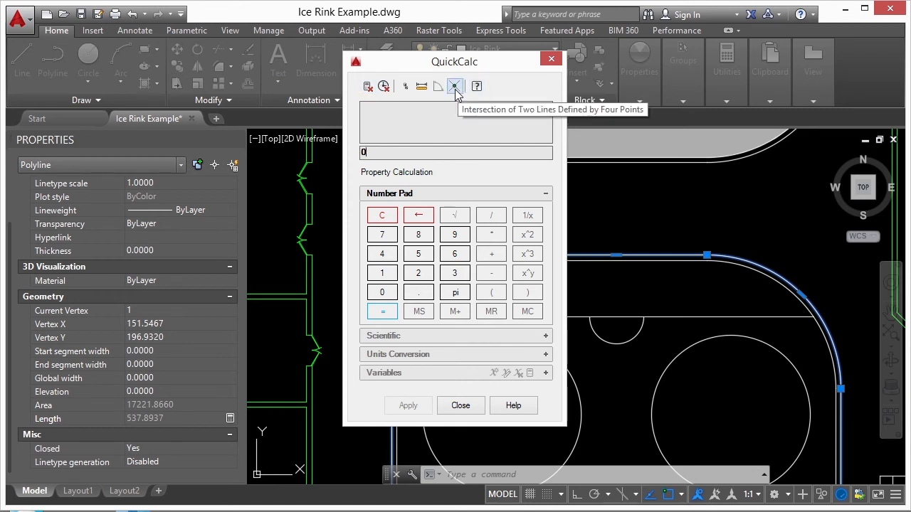
Step: Calculate the intersection of two lines defined by four points on the lower rink's outline, then close the calculator
{"action": "left_click", "coordinate": [454, 86]}
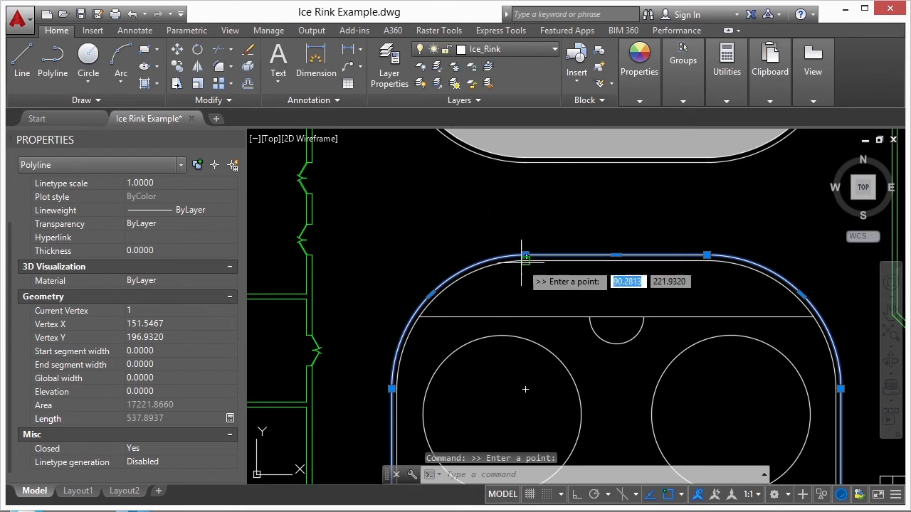
{"action": "scroll", "coordinate": [497, 211], "scroll_direction": "down", "scroll_amount": 2}
{"action": "scroll", "coordinate": [490, 207], "scroll_direction": "up", "scroll_amount": 2}
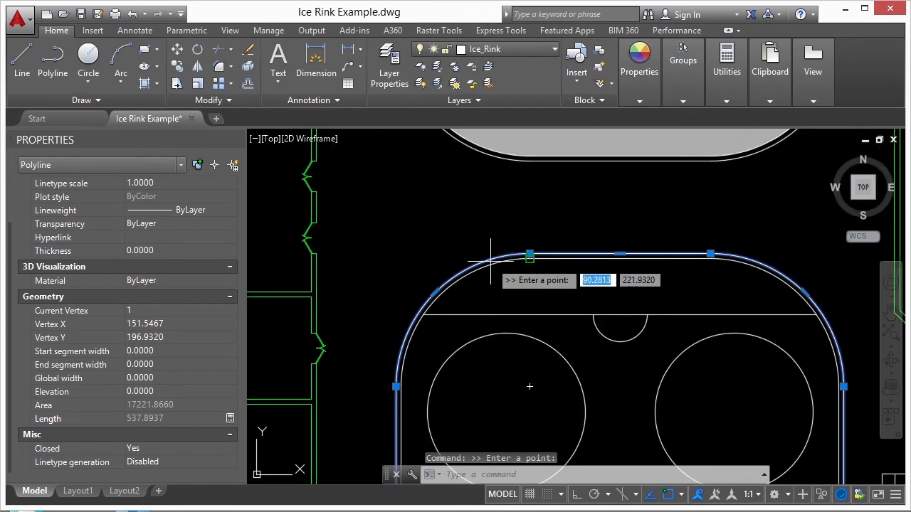
{"action": "left_click", "coordinate": [462, 305]}
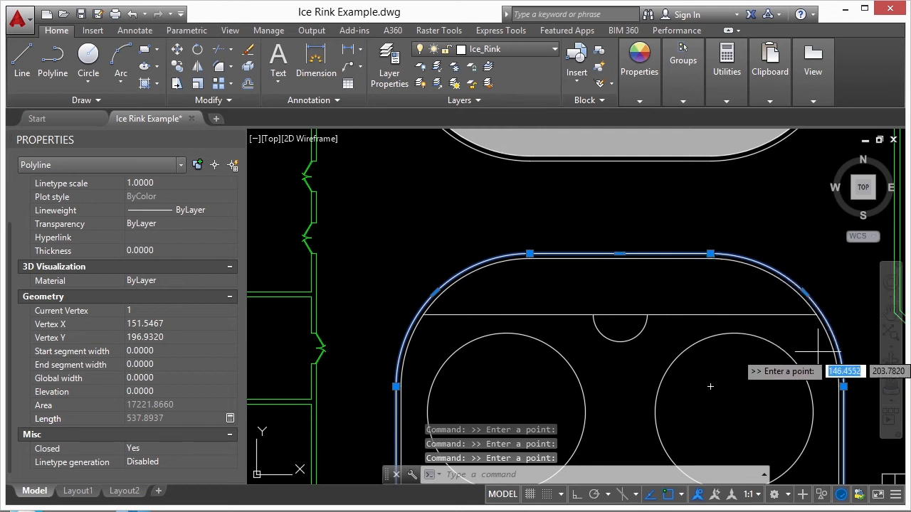
{"action": "left_click", "coordinate": [837, 382]}
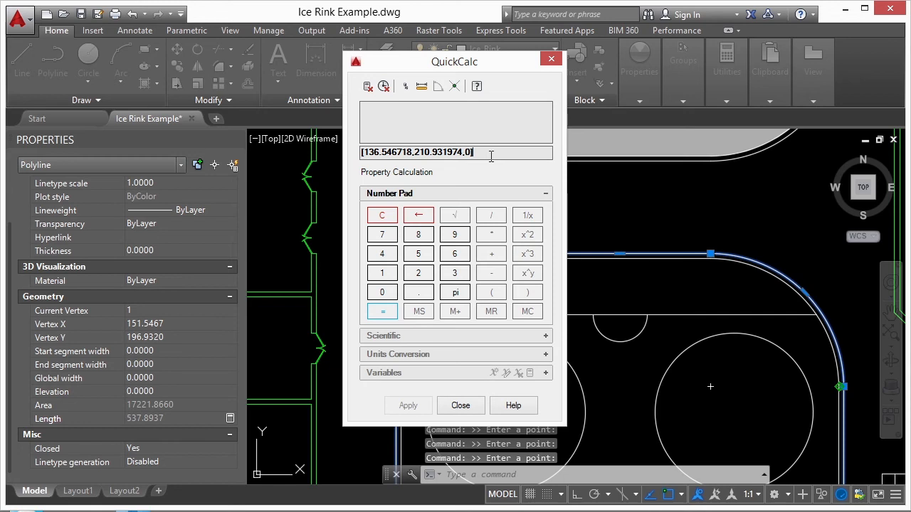
{"action": "left_click", "coordinate": [460, 404]}
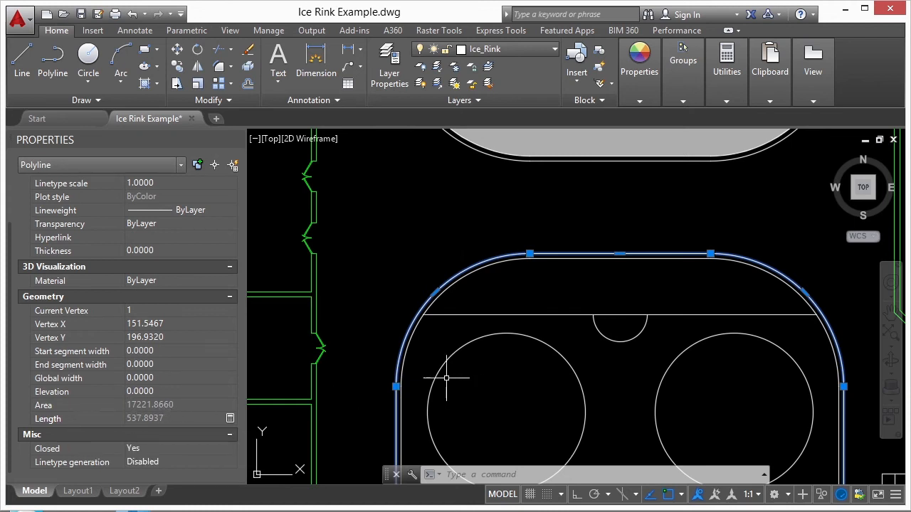
Step: Divide the boundary polyline's area by 43560 in the calculator, close it without applying, and deselect the polyline
{"action": "left_click", "coordinate": [155, 406]}
{"action": "left_click", "coordinate": [230, 405]}
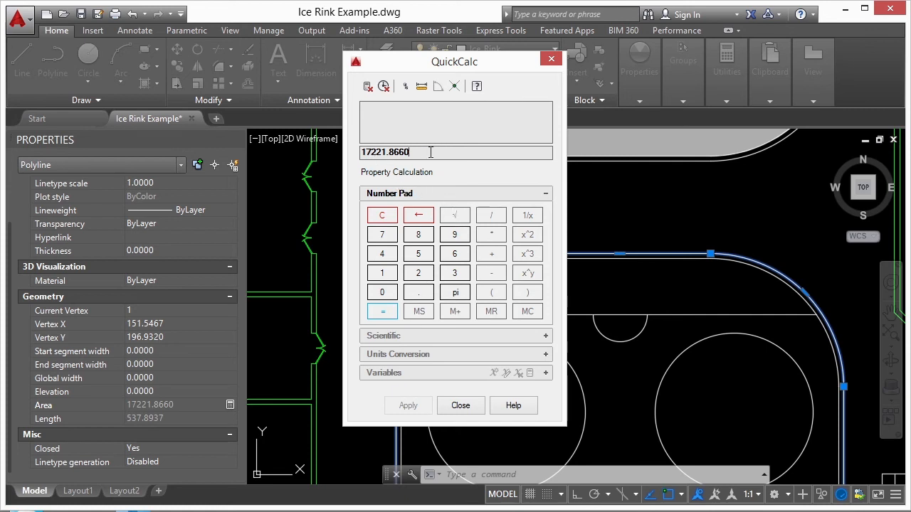
{"action": "type", "text": "43560"}
{"action": "key", "text": "Return"}
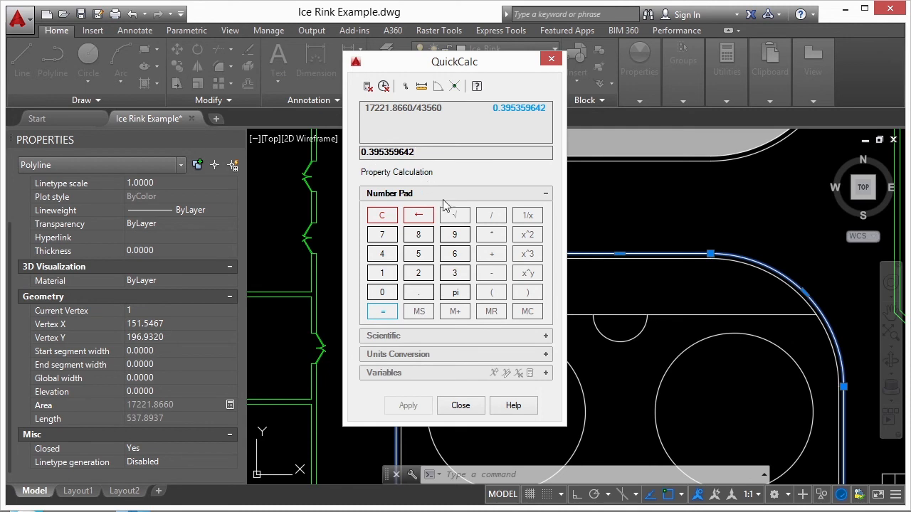
{"action": "left_click", "coordinate": [459, 404]}
{"action": "key", "text": "Escape"}
{"action": "key", "text": "Escape"}
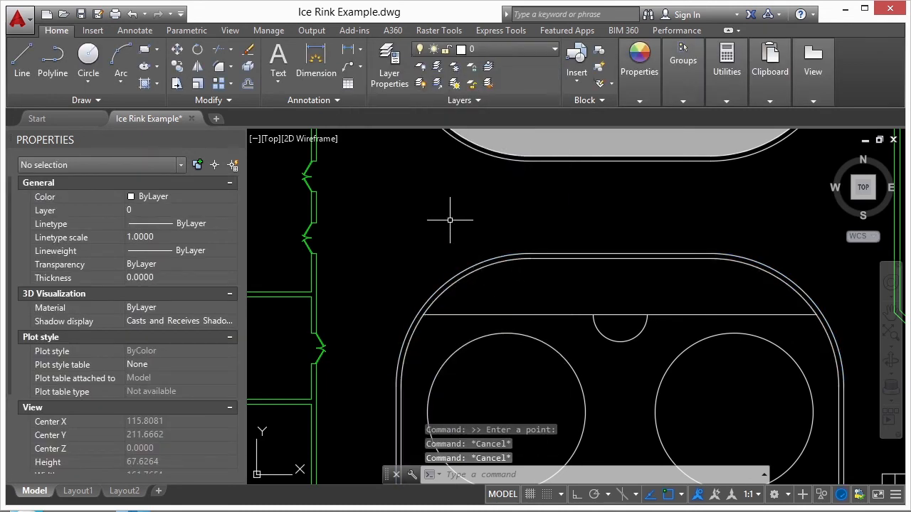
{"action": "scroll", "coordinate": [451, 213], "scroll_direction": "down", "scroll_amount": 6}
{"action": "middle_click_drag", "start_coordinate": [626, 228], "coordinate": [590, 285]}
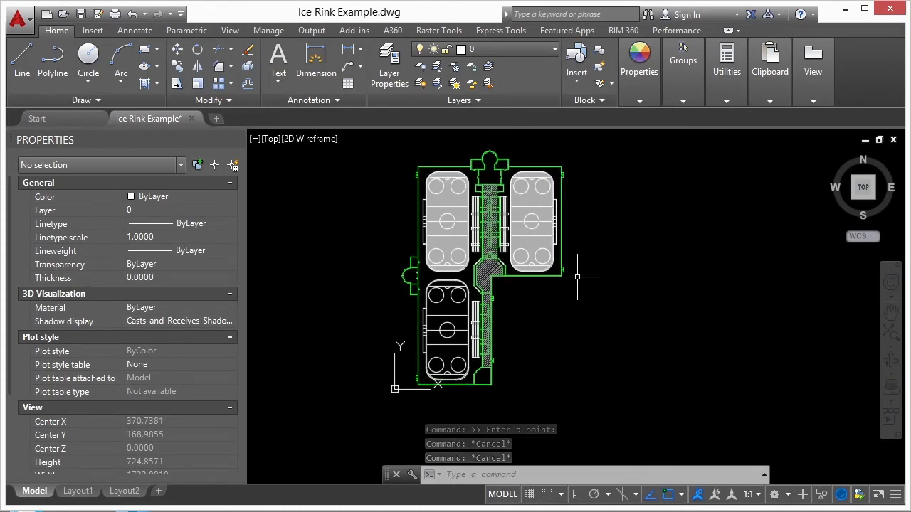
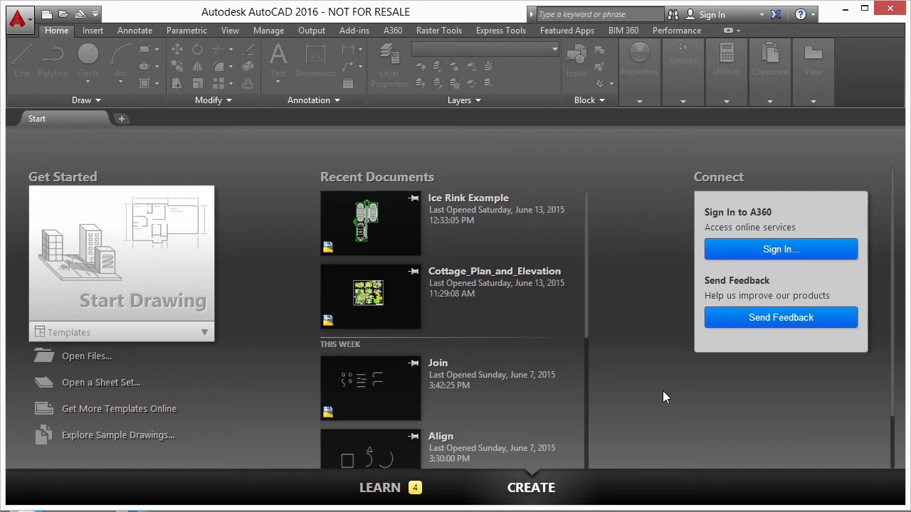
Step: Open the Ice Rink Example drawing and select all circles similar to the lower rink's upper-left circle
{"action": "left_click", "coordinate": [491, 210]}
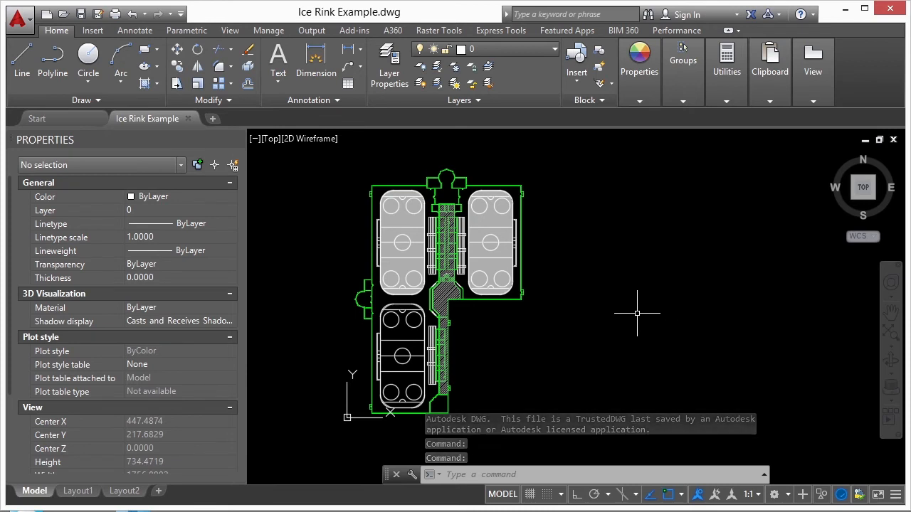
{"action": "scroll", "coordinate": [373, 334], "scroll_direction": "up", "scroll_amount": 6}
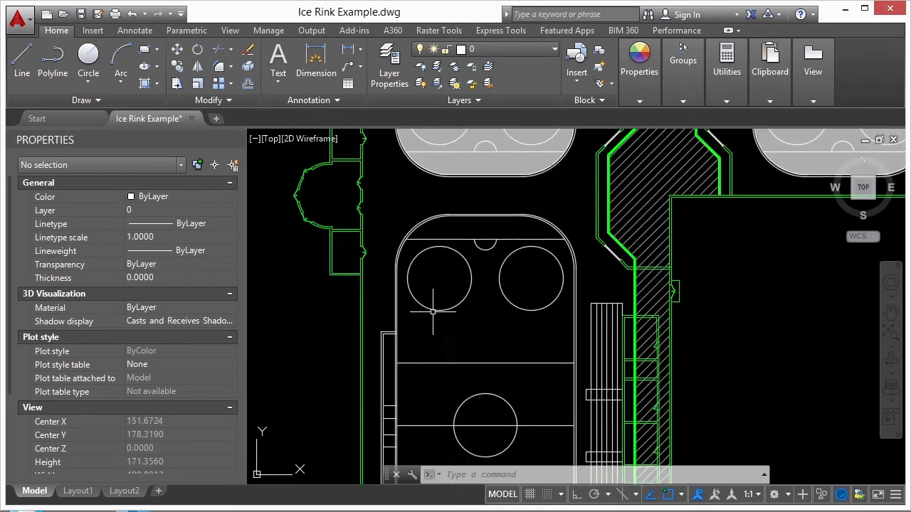
{"action": "left_click", "coordinate": [433, 312]}
{"action": "right_click", "coordinate": [453, 313]}
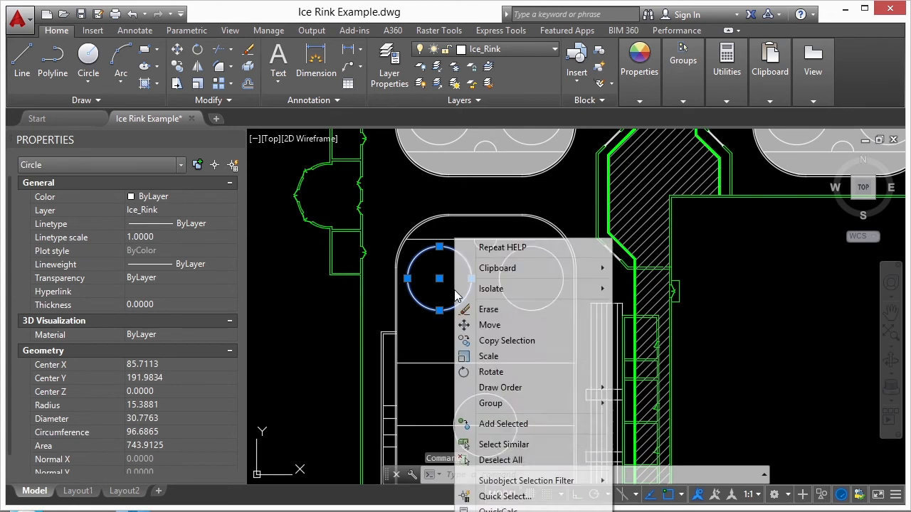
{"action": "left_click", "coordinate": [521, 445]}
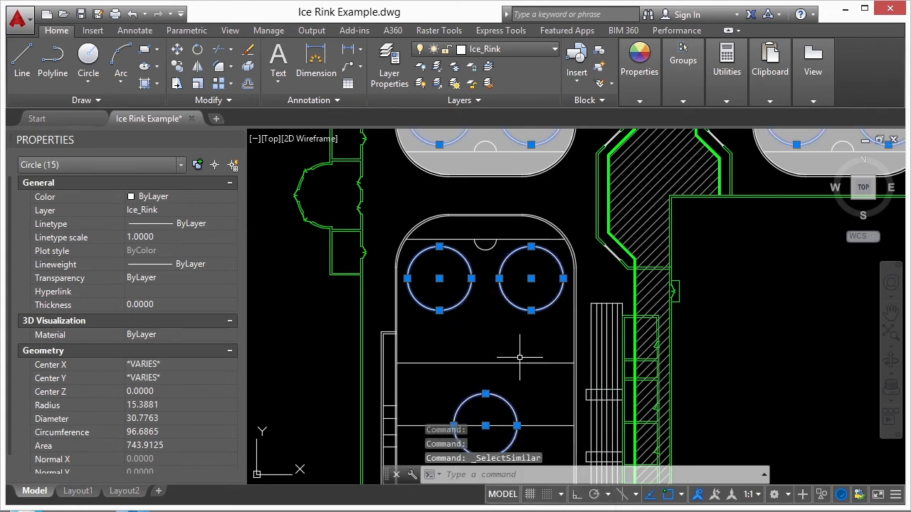
{"action": "scroll", "coordinate": [499, 192], "scroll_direction": "down", "scroll_amount": 3}
{"action": "scroll", "coordinate": [499, 192], "scroll_direction": "up", "scroll_amount": 5}
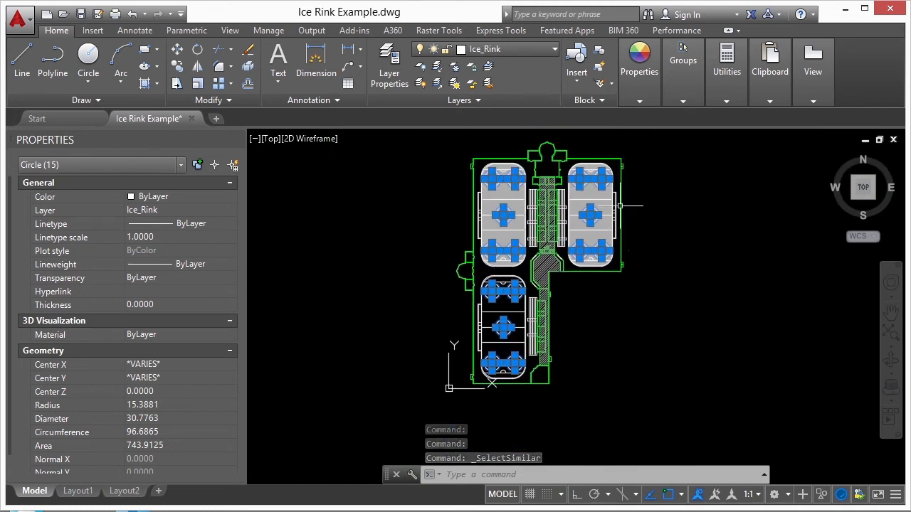
{"action": "scroll", "coordinate": [504, 171], "scroll_direction": "down", "scroll_amount": 6}
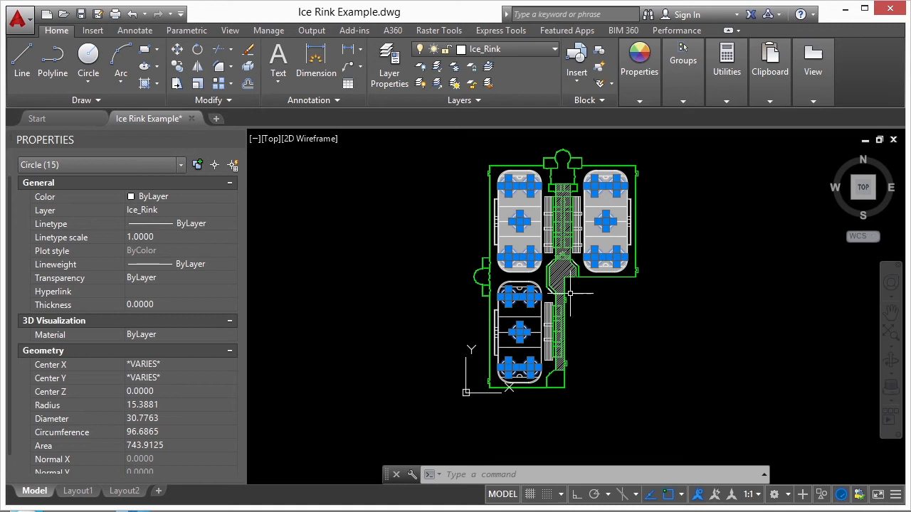
Step: Set the selected circles' color to Red and move them to the BDG layer
{"action": "left_click", "coordinate": [212, 197]}
{"action": "left_click", "coordinate": [213, 196]}
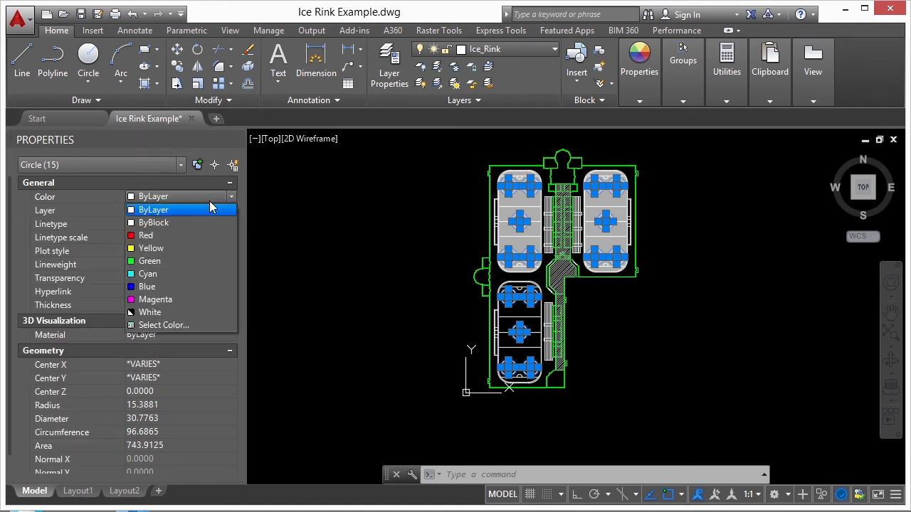
{"action": "left_click", "coordinate": [182, 236]}
{"action": "left_click", "coordinate": [192, 209]}
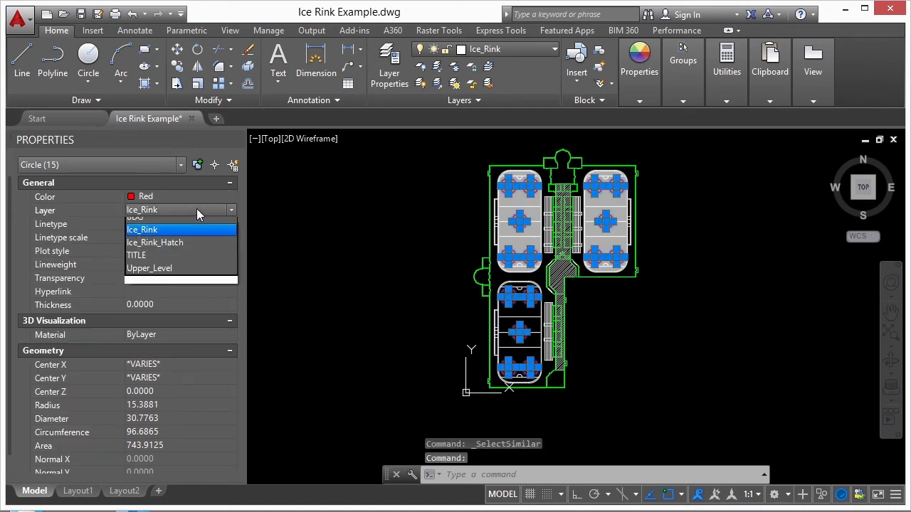
{"action": "left_click", "coordinate": [148, 236]}
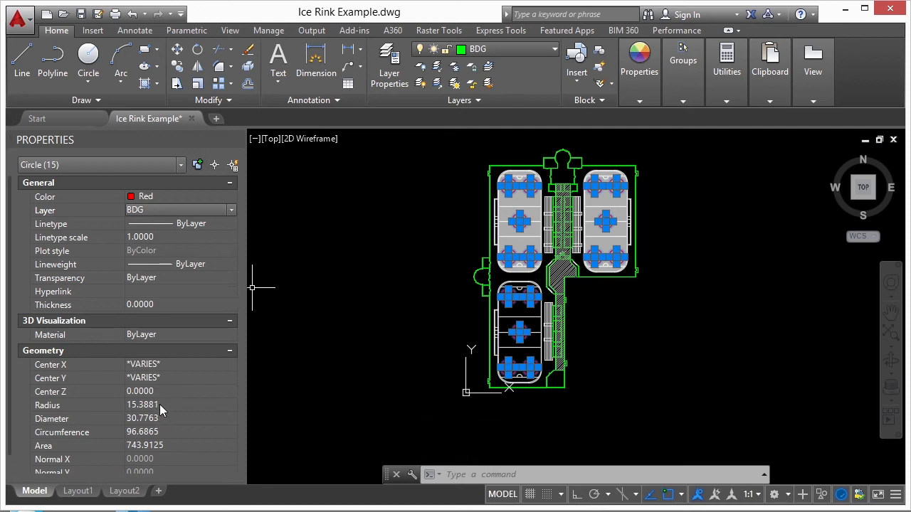
Step: Set the diameter of all selected circles to 32 and clear the selection
{"action": "left_click", "coordinate": [171, 418]}
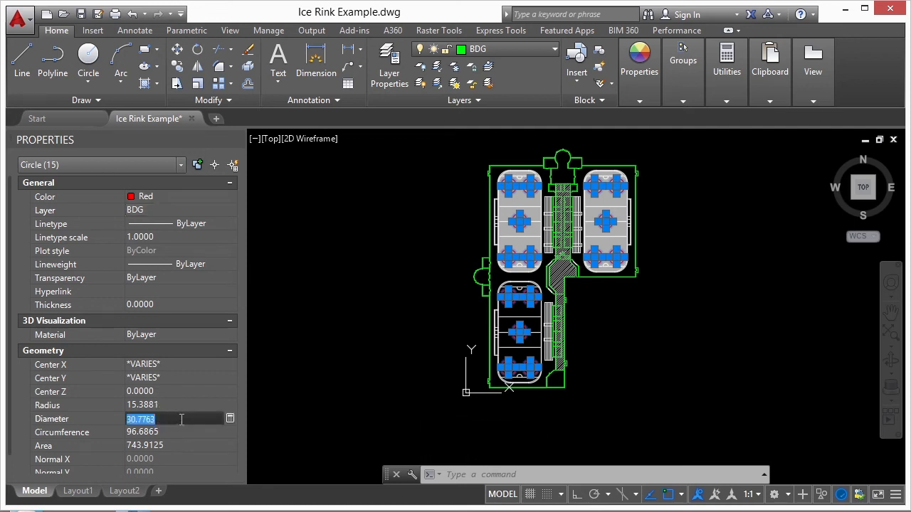
{"action": "type", "text": "32"}
{"action": "key", "text": "Tab"}
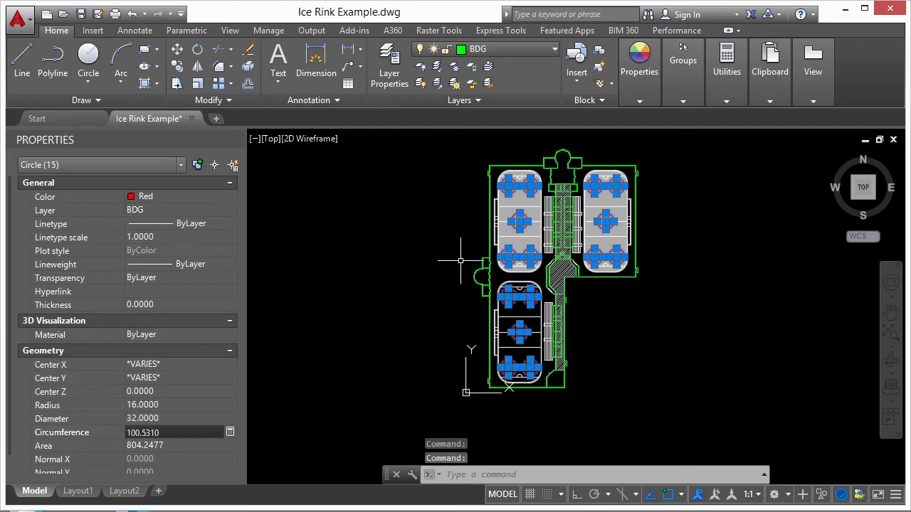
{"action": "key", "text": "Escape"}
{"action": "key", "text": "Escape"}
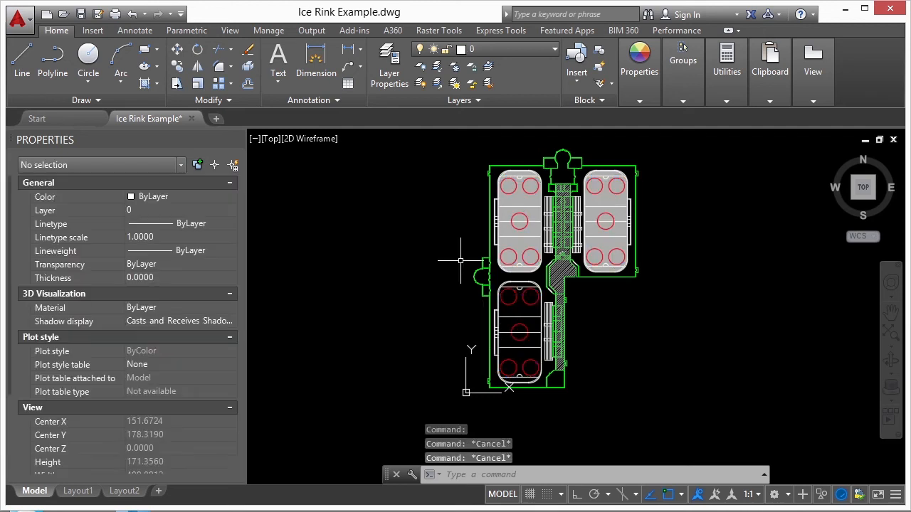
Step: Run SELECTSIMILAR on the lower rink's centre circle, keeping only Layer and Name as the matching criteria in its settings
{"action": "type", "text": "select"}
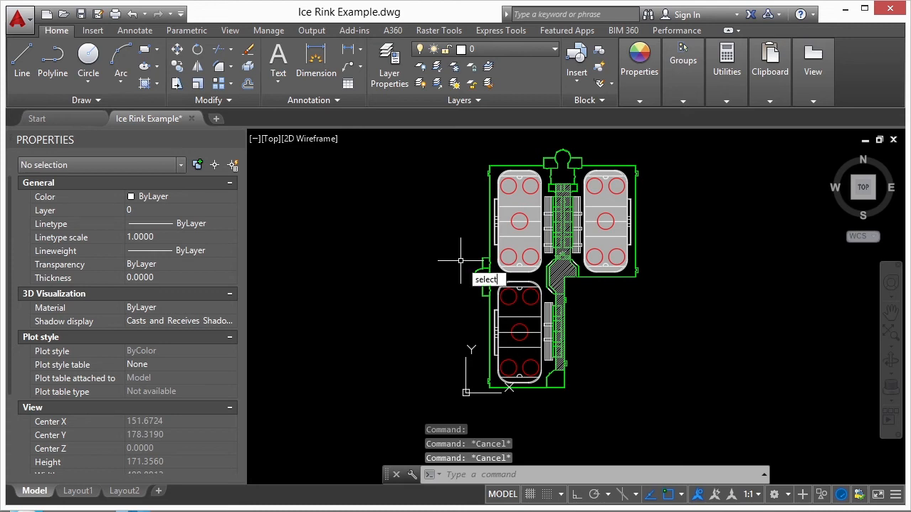
{"action": "left_click", "coordinate": [515, 305]}
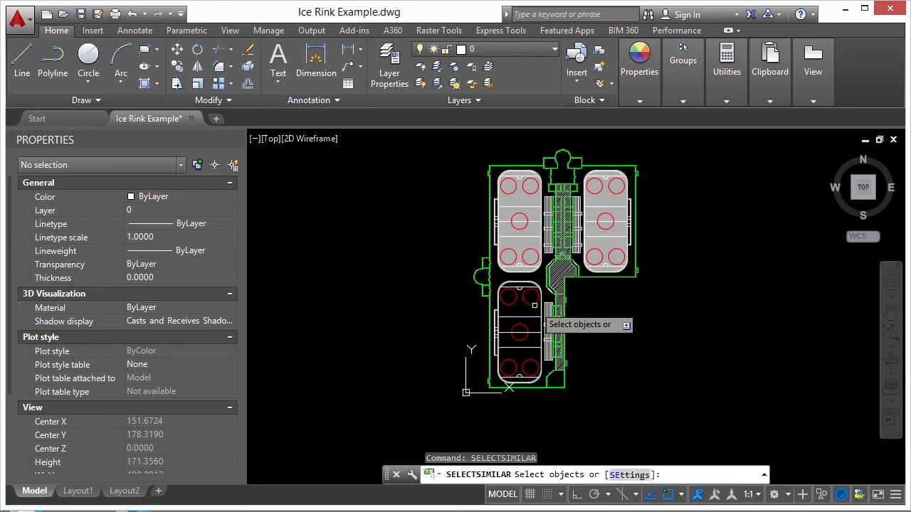
{"action": "left_click", "coordinate": [514, 302]}
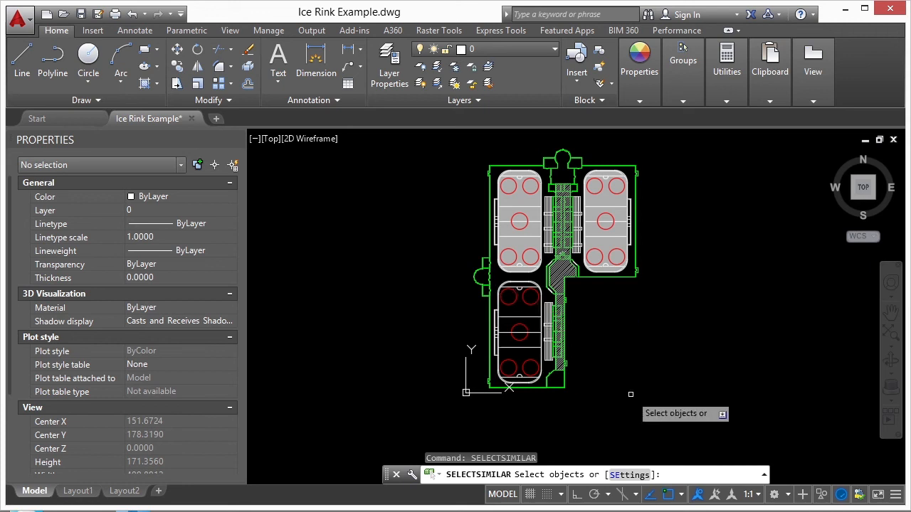
{"action": "left_click", "coordinate": [626, 476]}
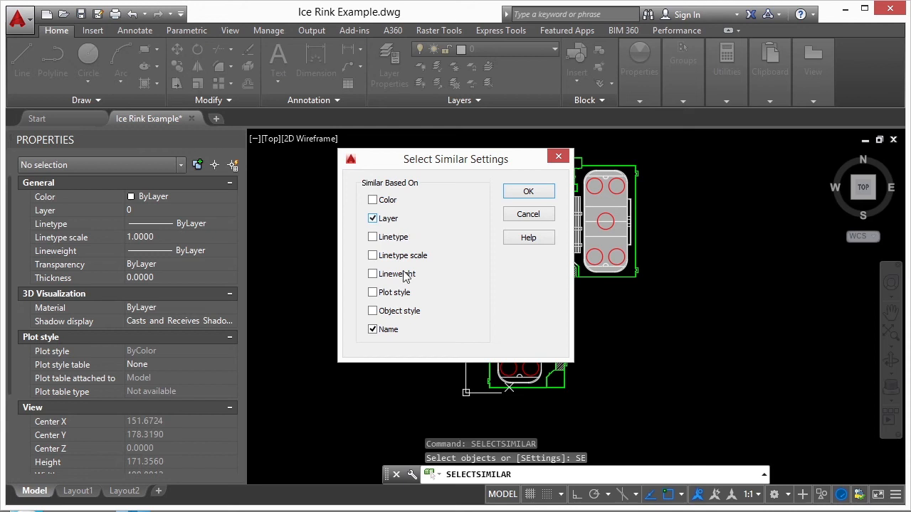
{"action": "left_click_drag", "start_coordinate": [462, 162], "coordinate": [317, 160]}
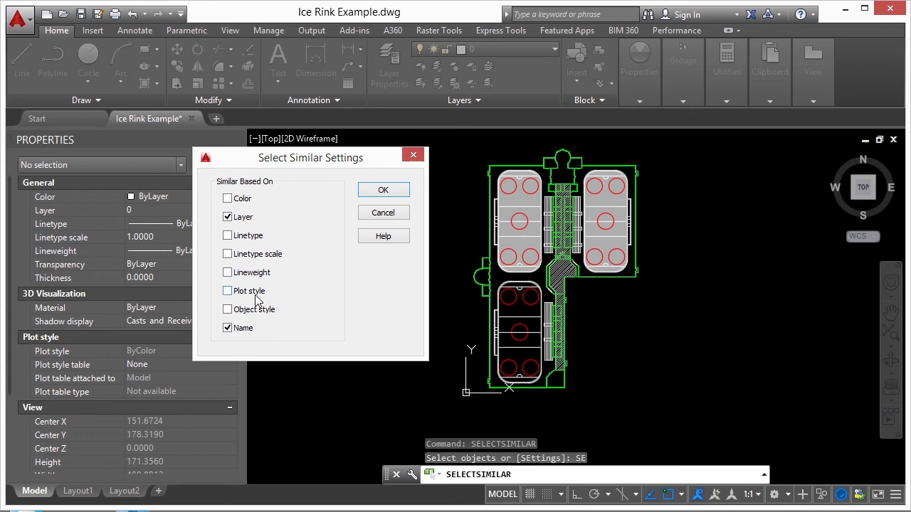
{"action": "left_click", "coordinate": [228, 291]}
{"action": "left_click", "coordinate": [228, 291]}
{"action": "left_click", "coordinate": [250, 239]}
{"action": "left_click", "coordinate": [246, 242]}
{"action": "left_click", "coordinate": [383, 191]}
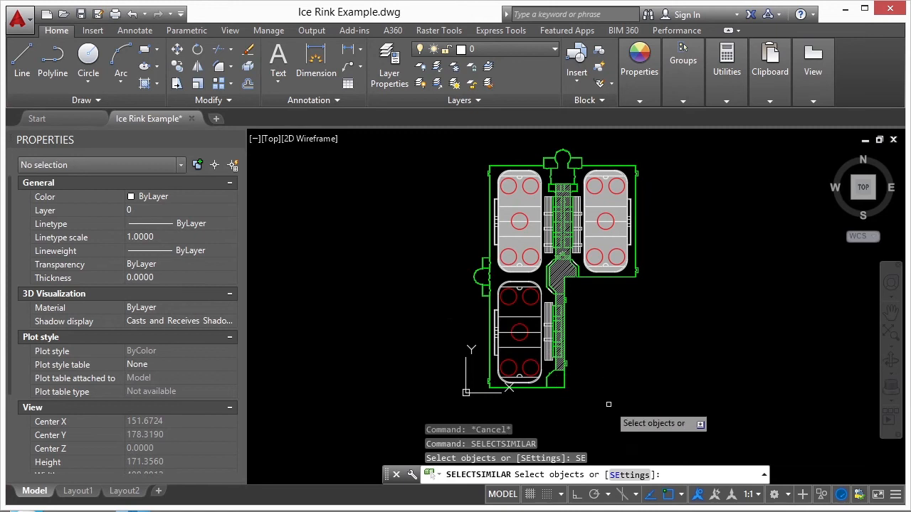
{"action": "left_click", "coordinate": [526, 328]}
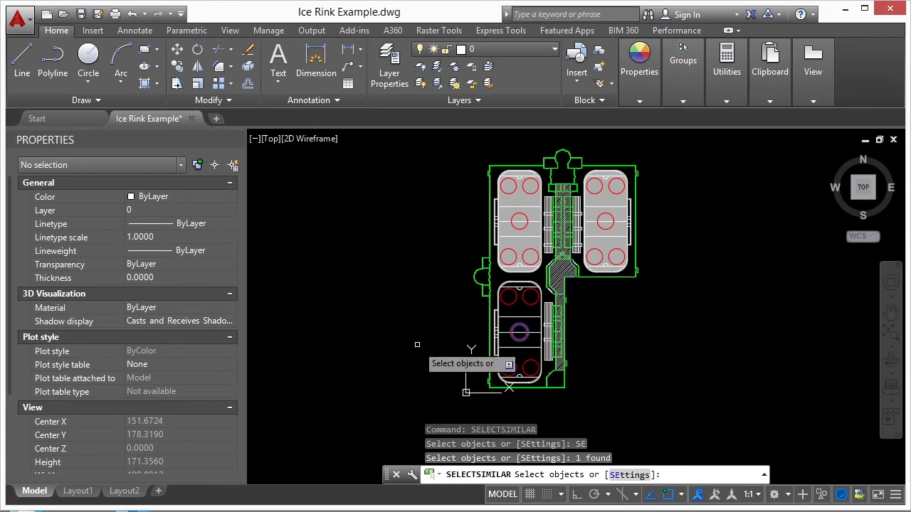
{"action": "key", "text": "Return"}
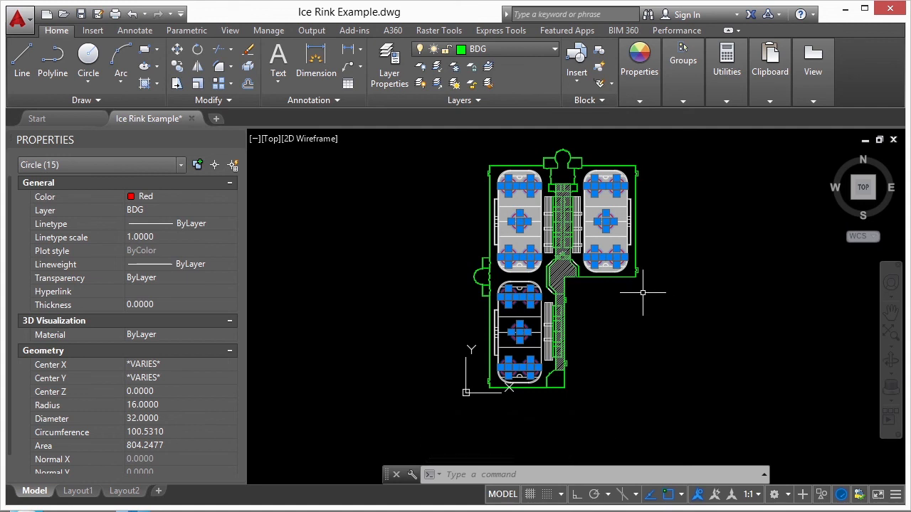
Step: Add the lower rink's upper goal arc to the selection and extend it with Select Similar to all matching arcs
{"action": "scroll", "coordinate": [537, 281], "scroll_direction": "up", "scroll_amount": 5}
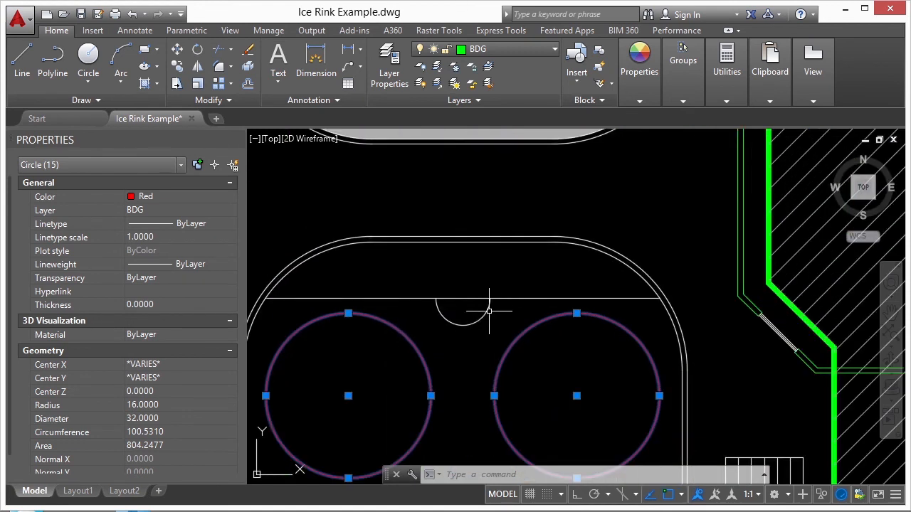
{"action": "left_click", "coordinate": [482, 313]}
{"action": "right_click", "coordinate": [479, 277]}
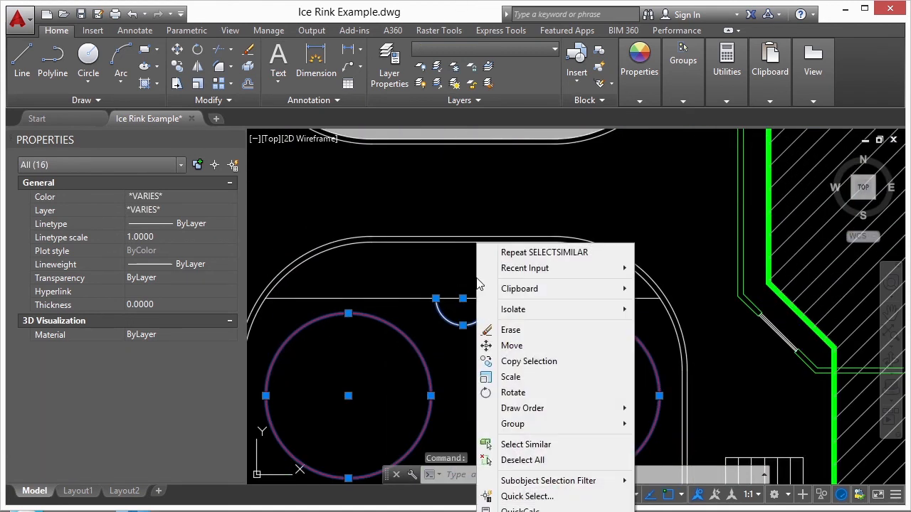
{"action": "left_click", "coordinate": [525, 444]}
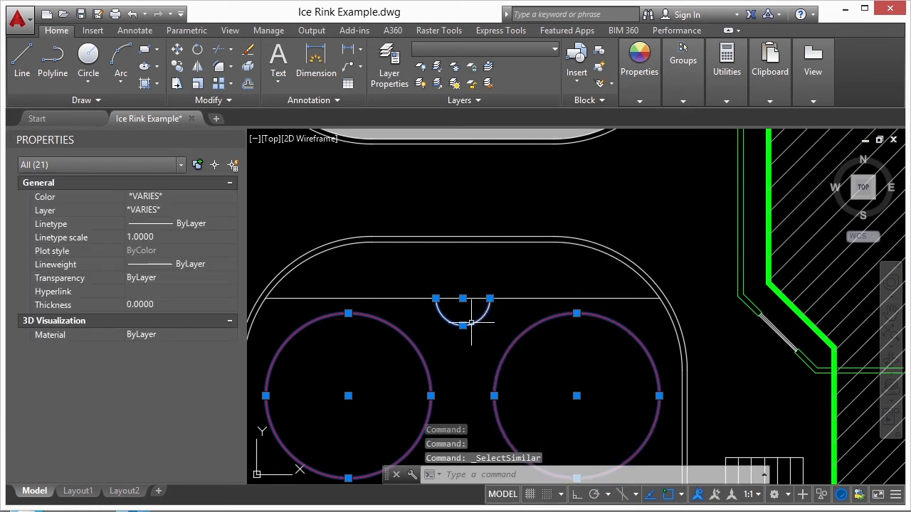
{"action": "scroll", "coordinate": [491, 324], "scroll_direction": "down", "scroll_amount": 6}
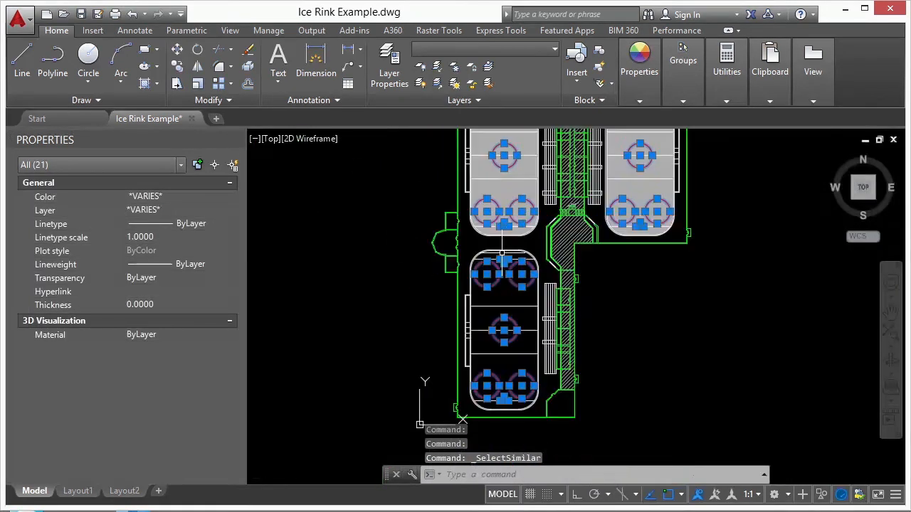
{"action": "scroll", "coordinate": [507, 227], "scroll_direction": "up", "scroll_amount": 4}
{"action": "scroll", "coordinate": [507, 226], "scroll_direction": "down", "scroll_amount": 5}
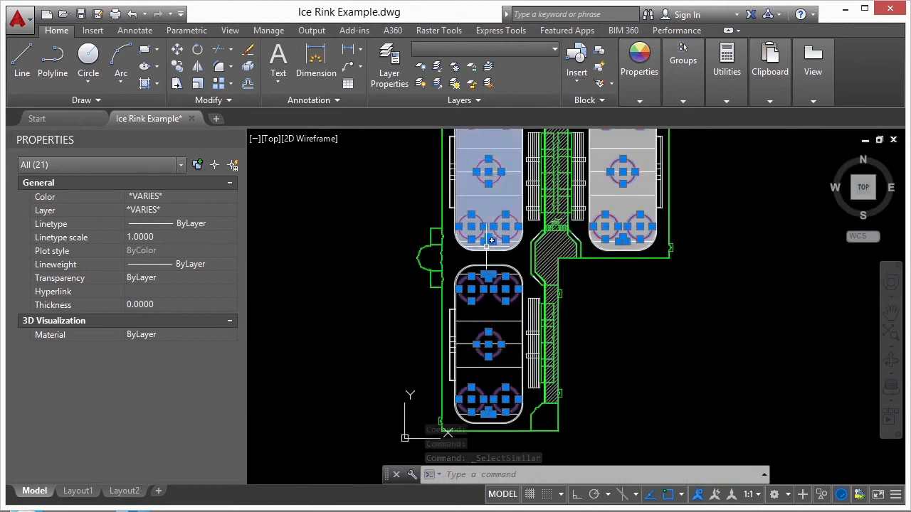
Step: Add the lower rink's upper blue line to the selection and extend it with Select Similar to all matching lines
{"action": "scroll", "coordinate": [473, 222], "scroll_direction": "up", "scroll_amount": 6}
{"action": "scroll", "coordinate": [573, 287], "scroll_direction": "down", "scroll_amount": 6}
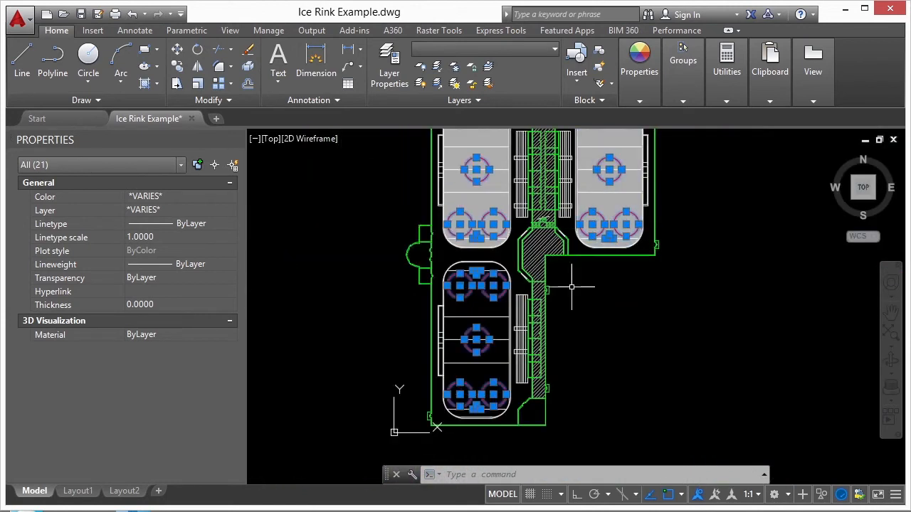
{"action": "scroll", "coordinate": [460, 325], "scroll_direction": "up", "scroll_amount": 4}
{"action": "left_click", "coordinate": [461, 304]}
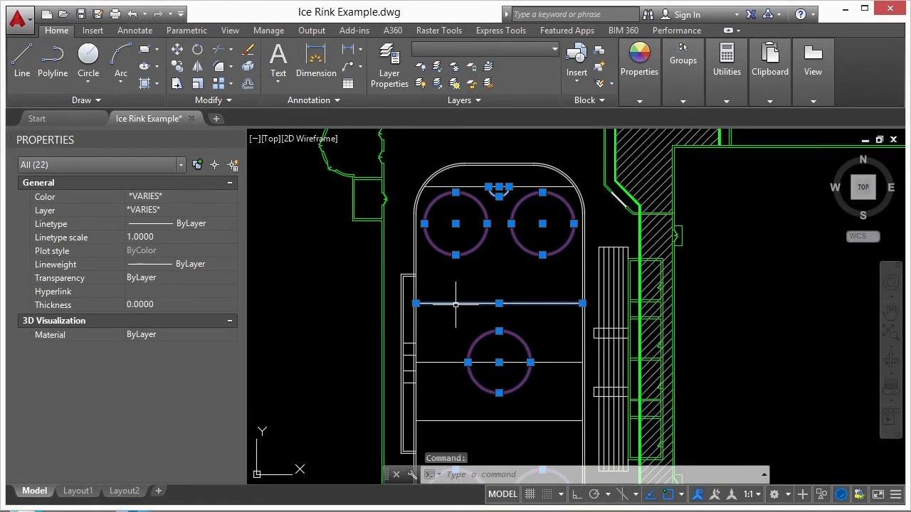
{"action": "right_click", "coordinate": [463, 313]}
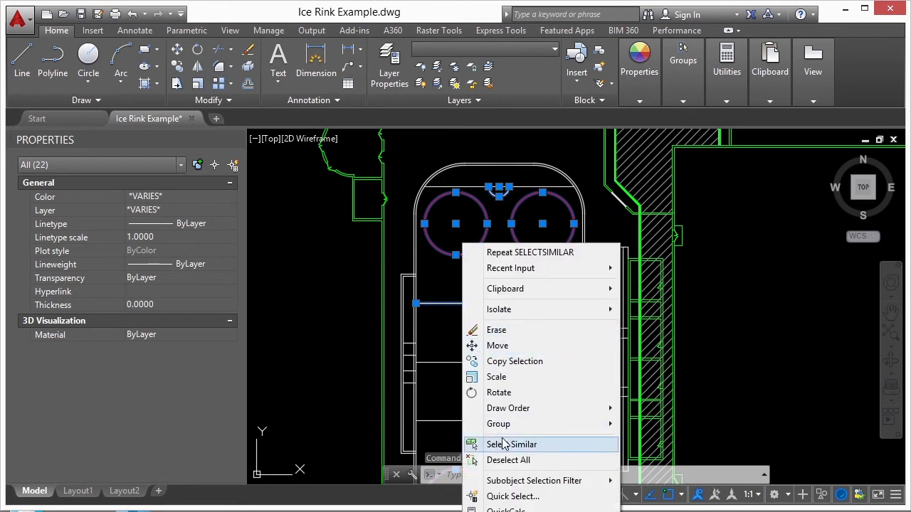
{"action": "left_click", "coordinate": [505, 444]}
{"action": "scroll", "coordinate": [502, 330], "scroll_direction": "down", "scroll_amount": 5}
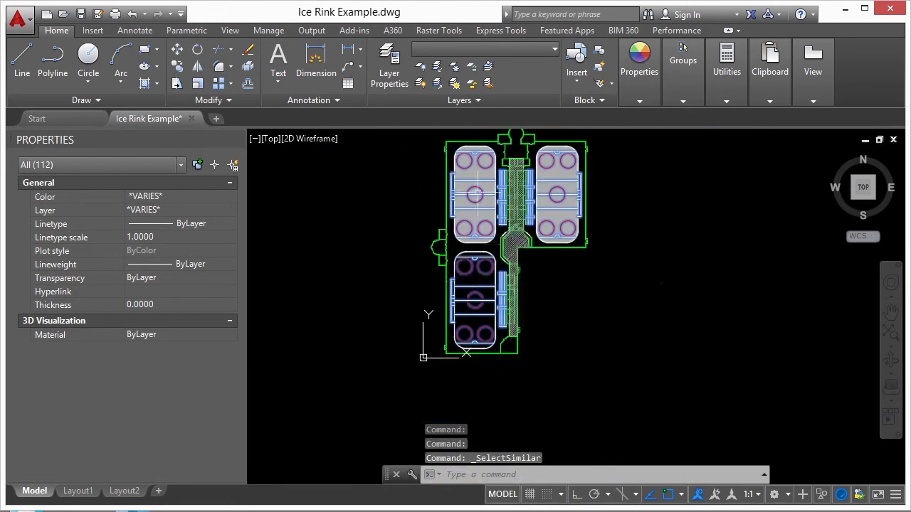
Step: Examine which objects are selected across the three rinks and the building outline, and clear the selection
{"action": "scroll", "coordinate": [482, 206], "scroll_direction": "up", "scroll_amount": 9}
{"action": "scroll", "coordinate": [424, 282], "scroll_direction": "down", "scroll_amount": 6}
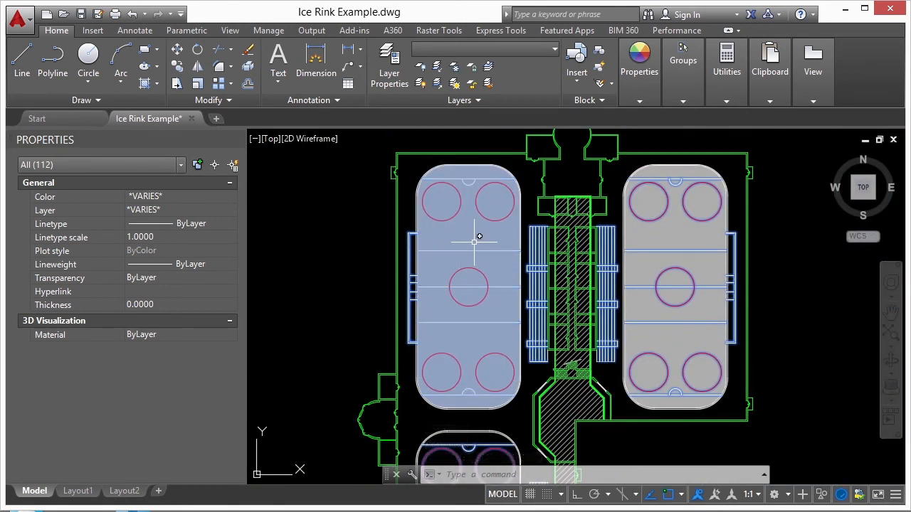
{"action": "scroll", "coordinate": [473, 263], "scroll_direction": "down", "scroll_amount": 2}
{"action": "scroll", "coordinate": [468, 183], "scroll_direction": "up", "scroll_amount": 4}
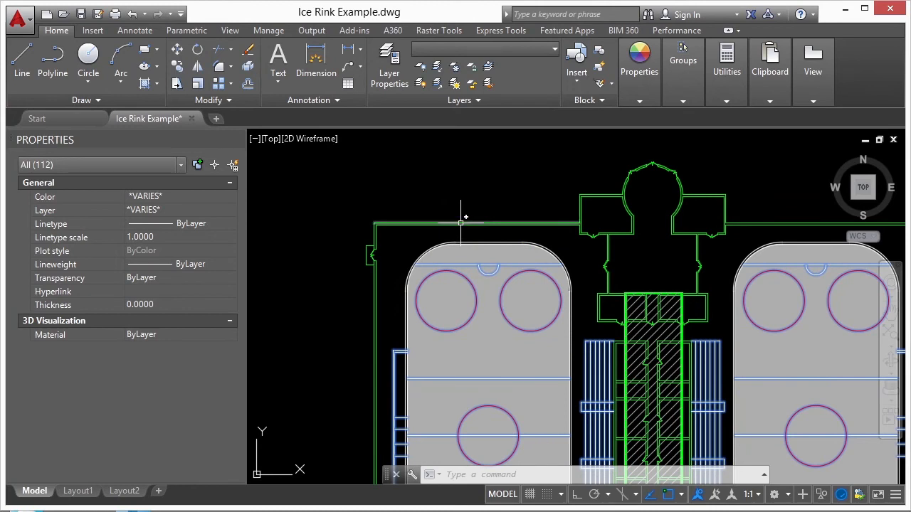
{"action": "scroll", "coordinate": [456, 200], "scroll_direction": "down", "scroll_amount": 7}
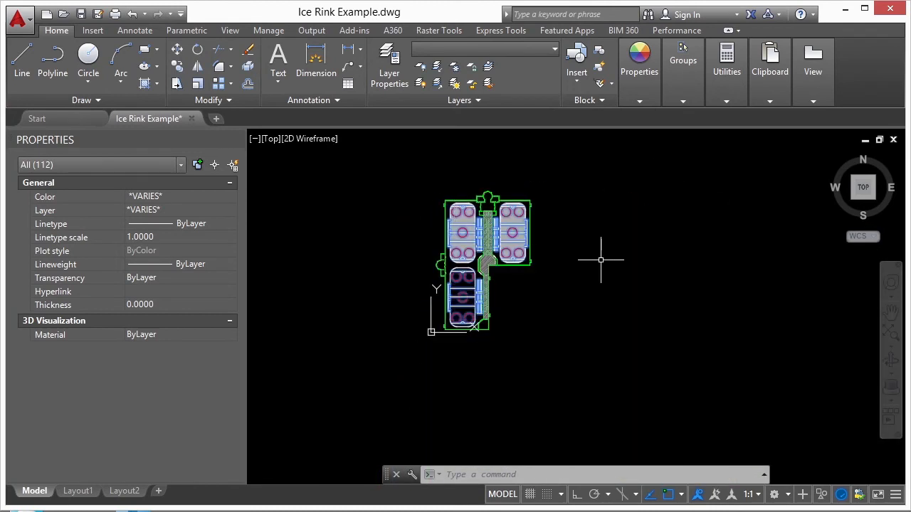
{"action": "key", "text": "Escape"}
{"action": "key", "text": "Escape"}
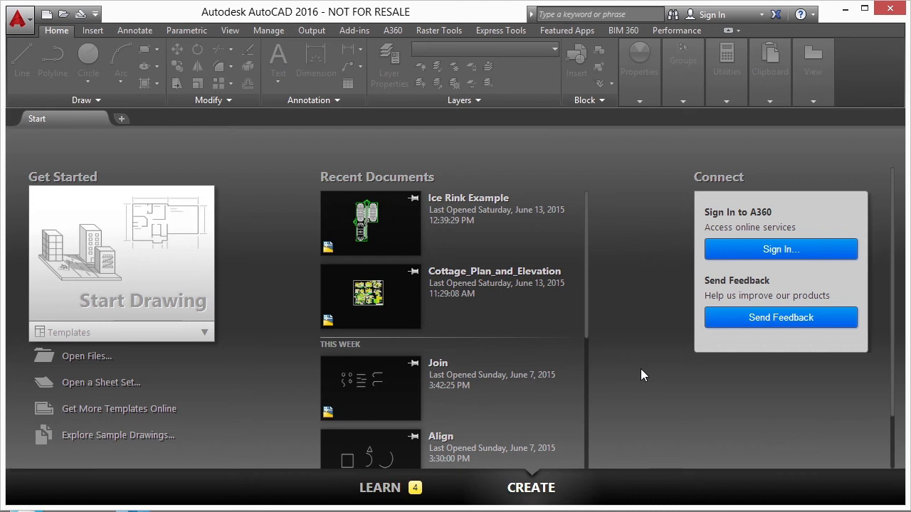
Step: Open the Ice Rink Example drawing and draw a circle of about 13.2 radius in the empty area below the right-hand rink
{"action": "left_click", "coordinate": [456, 215]}
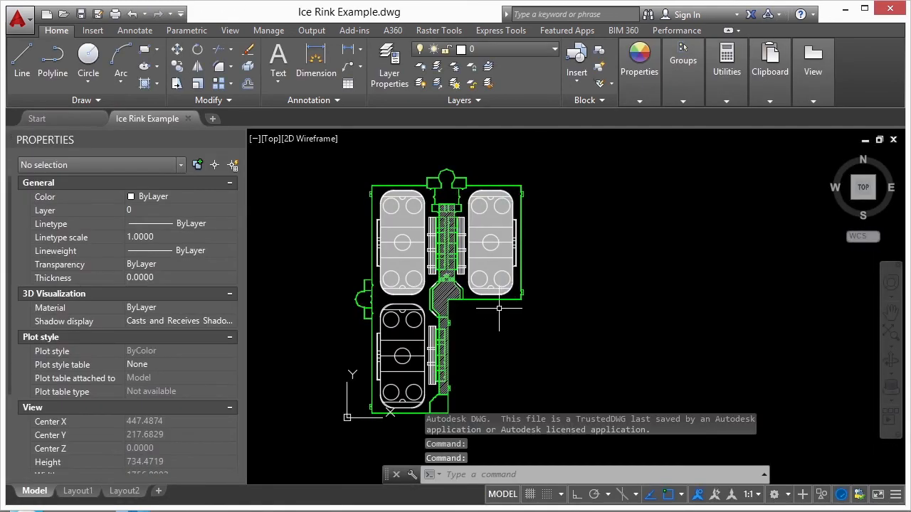
{"action": "type", "text": "circle"}
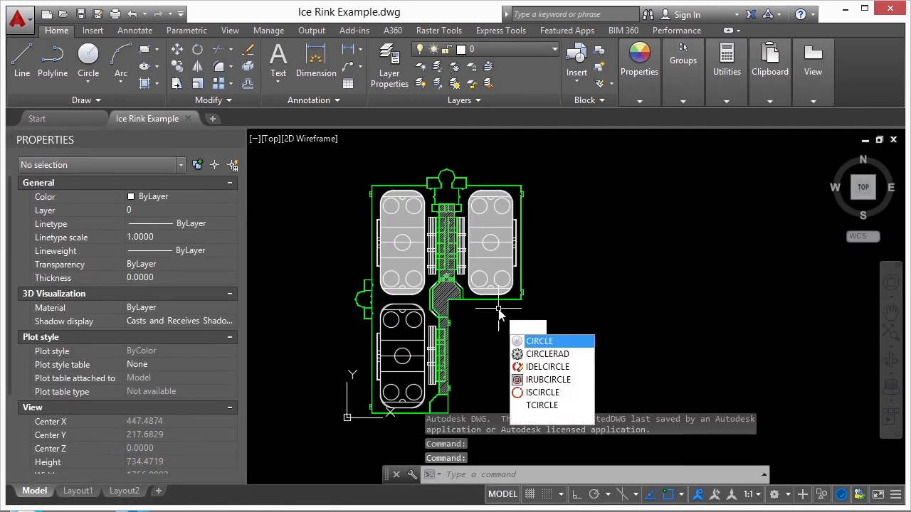
{"action": "key", "text": "Return"}
{"action": "scroll", "coordinate": [468, 319], "scroll_direction": "up", "scroll_amount": 4}
{"action": "left_click", "coordinate": [467, 313]}
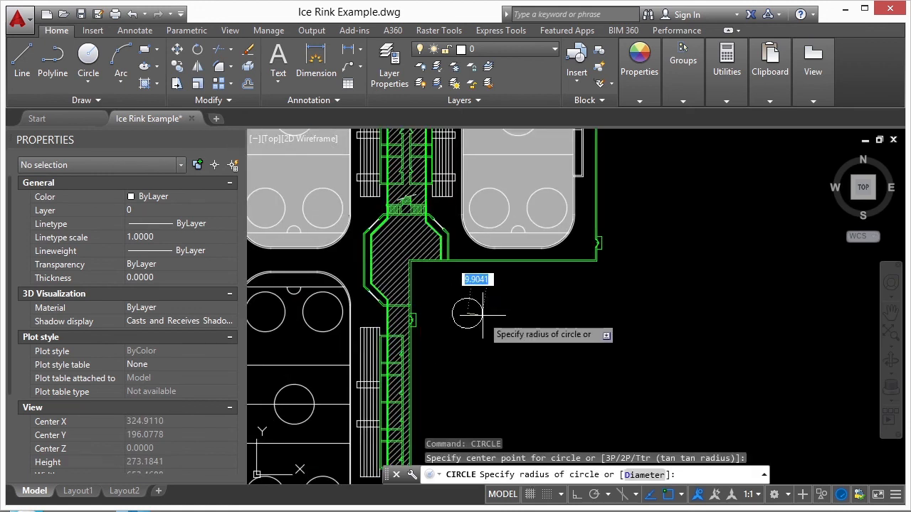
{"action": "left_click", "coordinate": [485, 313]}
Step: Move the new circle to the Ice_Rink layer and clear the selection
{"action": "middle_click_drag", "start_coordinate": [498, 311], "coordinate": [591, 303]}
{"action": "left_click", "coordinate": [591, 297]}
{"action": "left_click", "coordinate": [570, 288]}
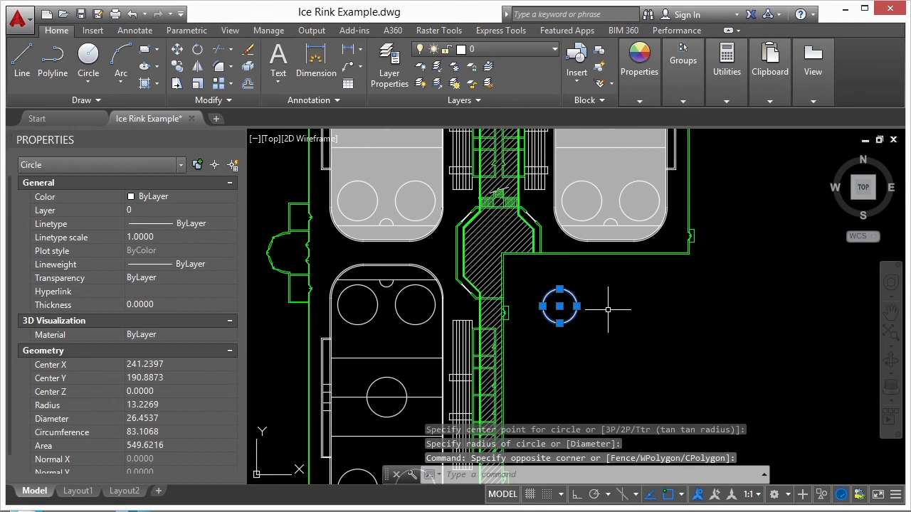
{"action": "left_click", "coordinate": [206, 210]}
{"action": "left_click", "coordinate": [230, 210]}
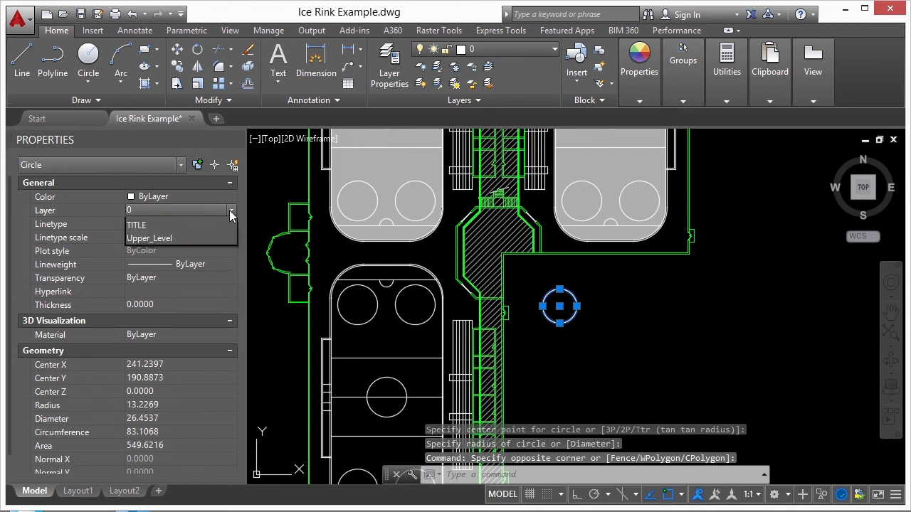
{"action": "left_click", "coordinate": [164, 248]}
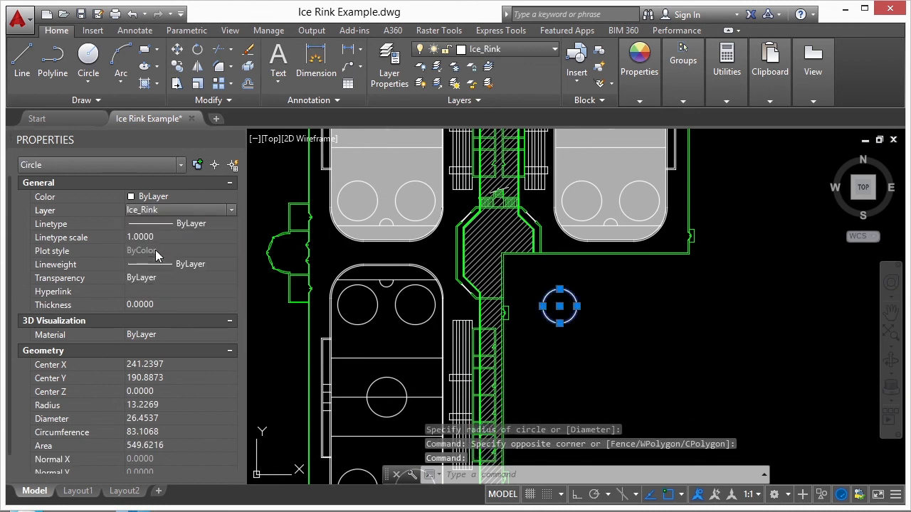
{"action": "key", "text": "Escape"}
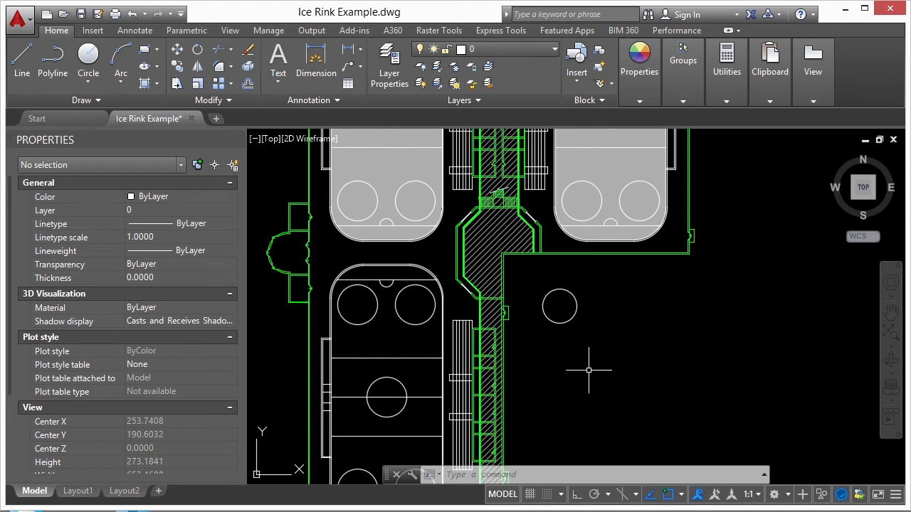
Step: Use Add Selected on the lower rink's upper-right circle to draw a circle of about 18.7 radius beside the first one, and check its properties
{"action": "left_click", "coordinate": [429, 320]}
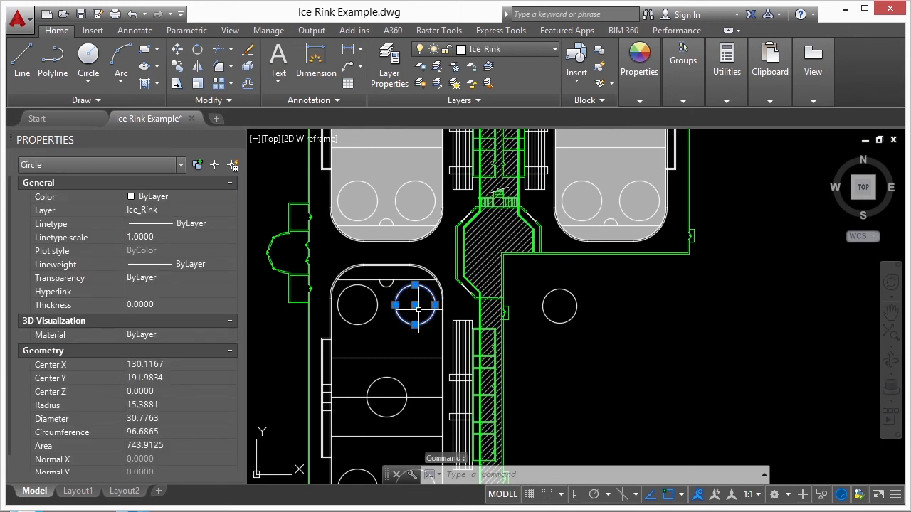
{"action": "right_click", "coordinate": [424, 296]}
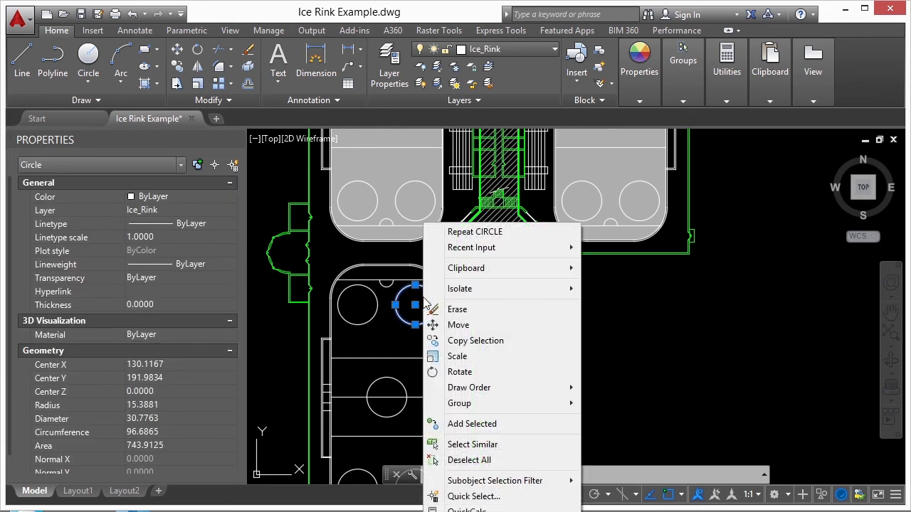
{"action": "left_click", "coordinate": [471, 423]}
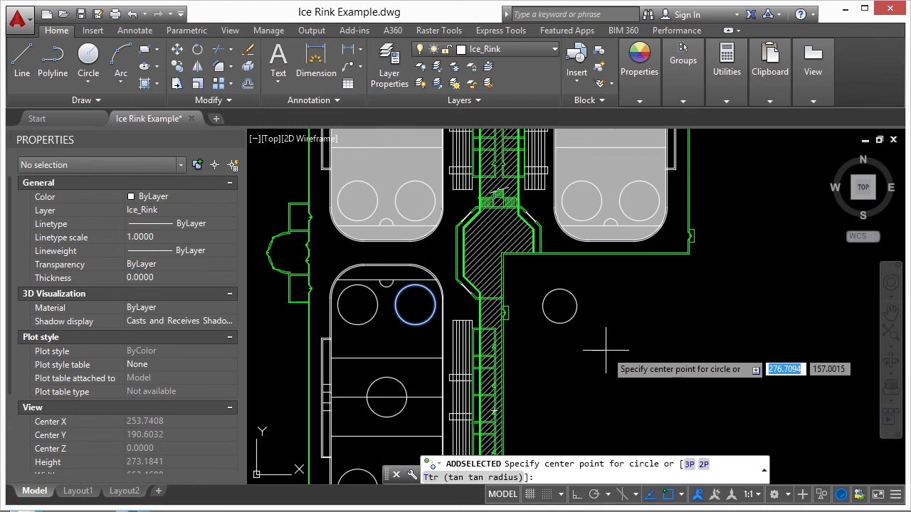
{"action": "left_click", "coordinate": [625, 313]}
{"action": "left_click", "coordinate": [649, 314]}
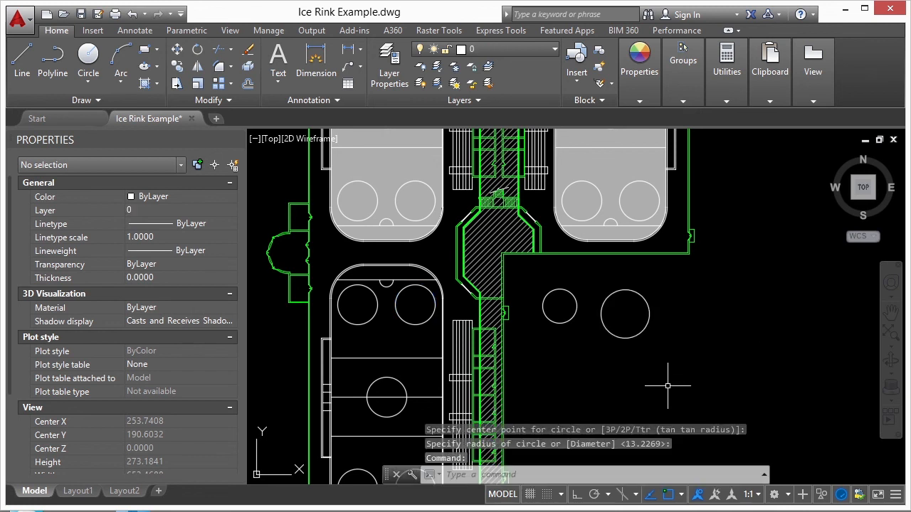
{"action": "left_click", "coordinate": [643, 331]}
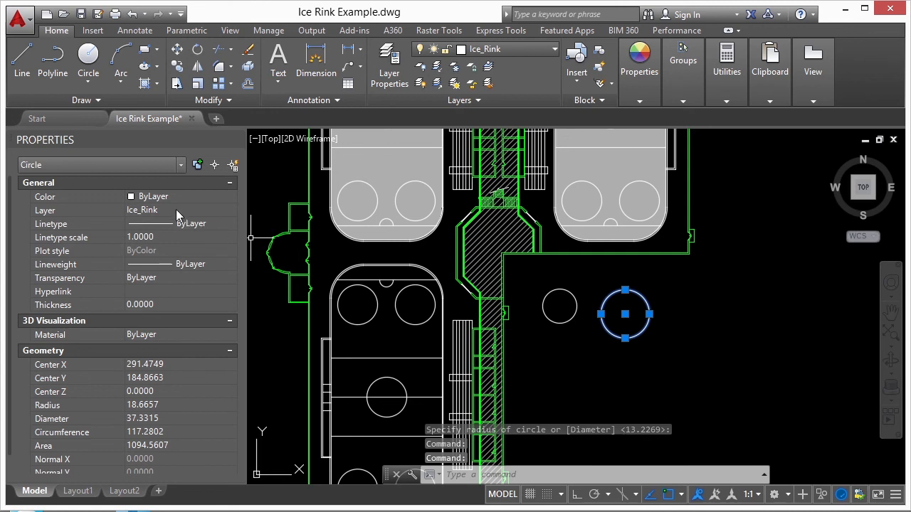
{"action": "key", "text": "Escape"}
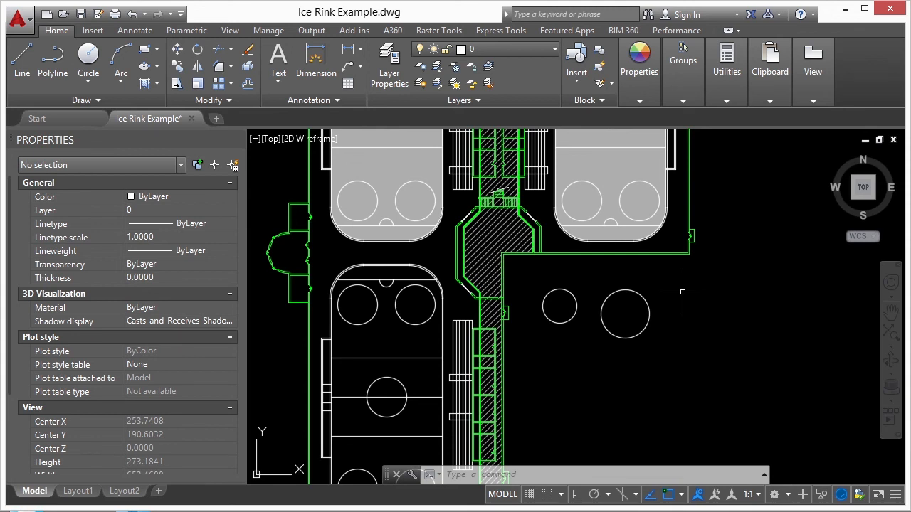
Step: Use Add Selected on the wall line below the right-hand rink to draw a wall about 115 down and back across to the corridor
{"action": "left_click", "coordinate": [647, 253]}
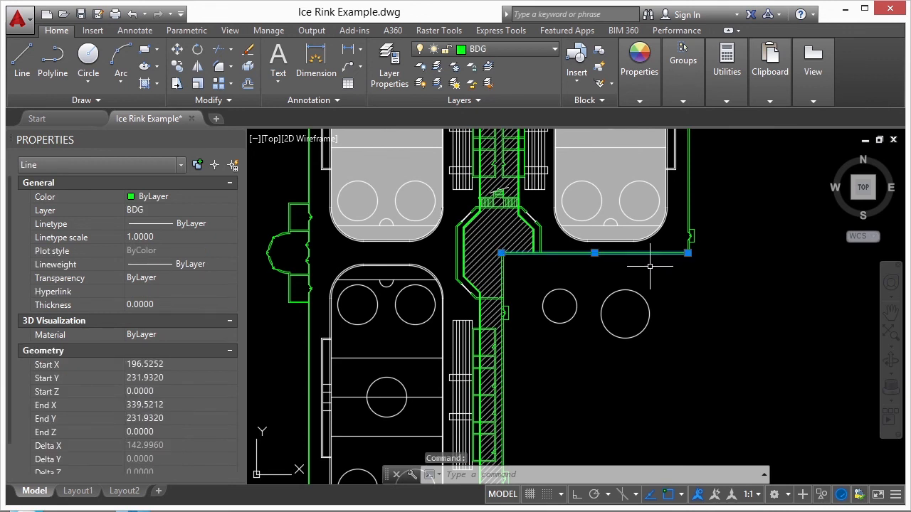
{"action": "right_click", "coordinate": [650, 268]}
{"action": "left_click", "coordinate": [704, 424]}
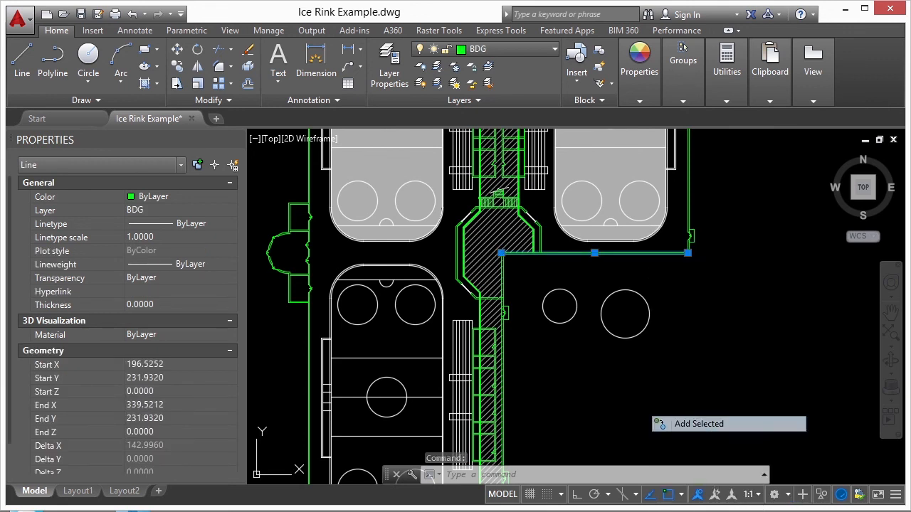
{"action": "left_click", "coordinate": [688, 254]}
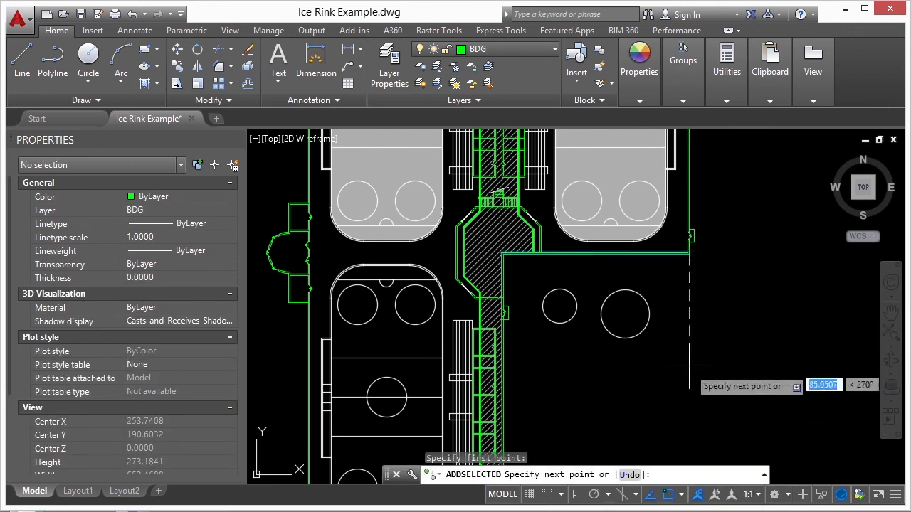
{"action": "left_click", "coordinate": [689, 404]}
{"action": "left_click", "coordinate": [503, 404]}
{"action": "key", "text": "Return"}
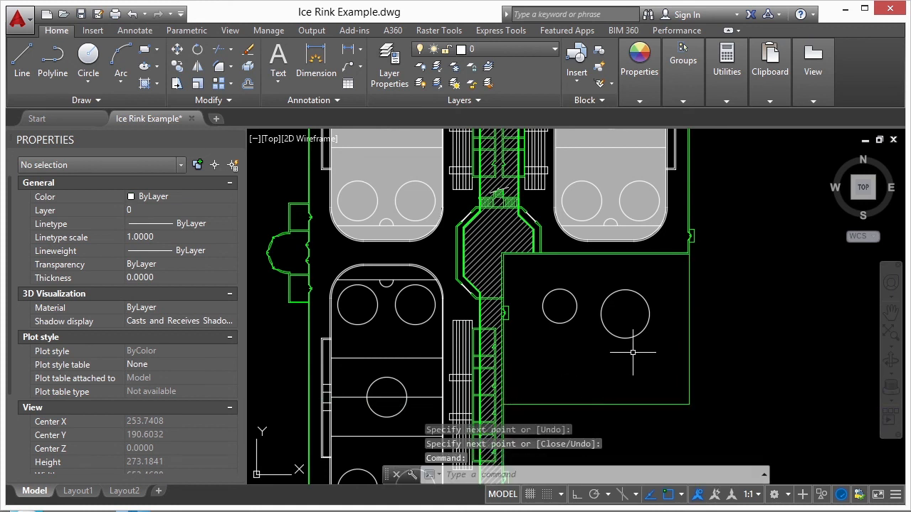
{"action": "left_click", "coordinate": [687, 267]}
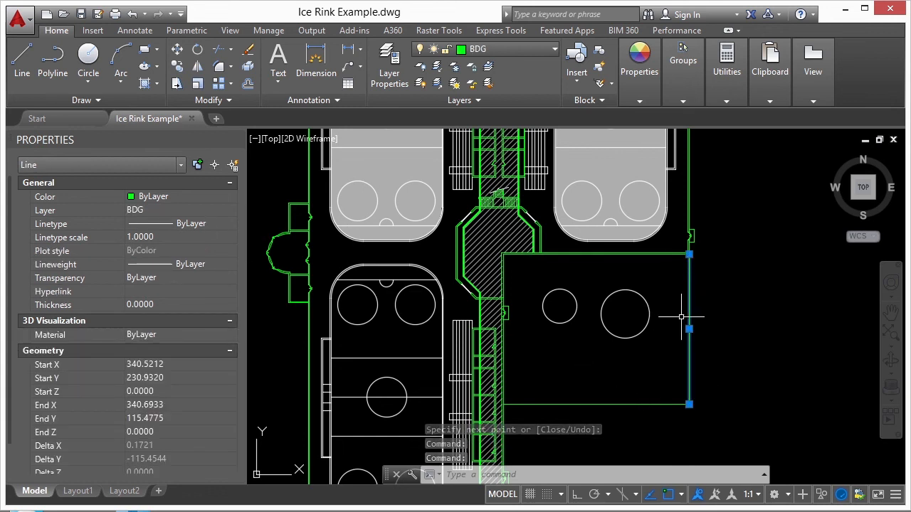
{"action": "key", "text": "Escape"}
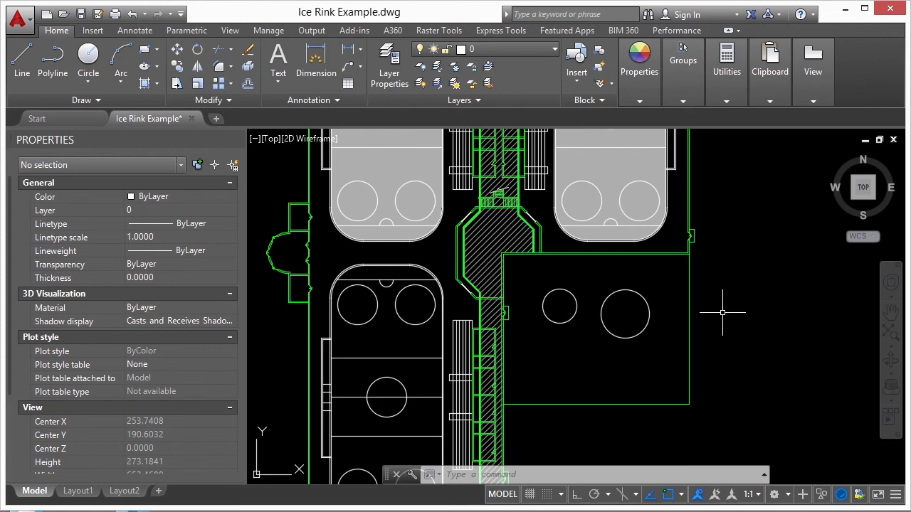
Step: Use Add Selected on the right-hand rink's solid hatch to fill the larger new circle
{"action": "left_click", "coordinate": [603, 165]}
{"action": "right_click", "coordinate": [602, 165]}
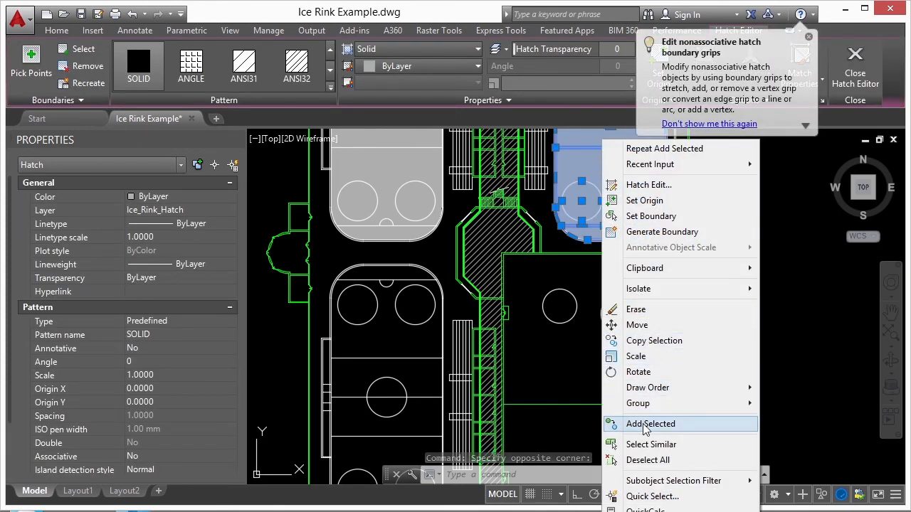
{"action": "left_click", "coordinate": [646, 424]}
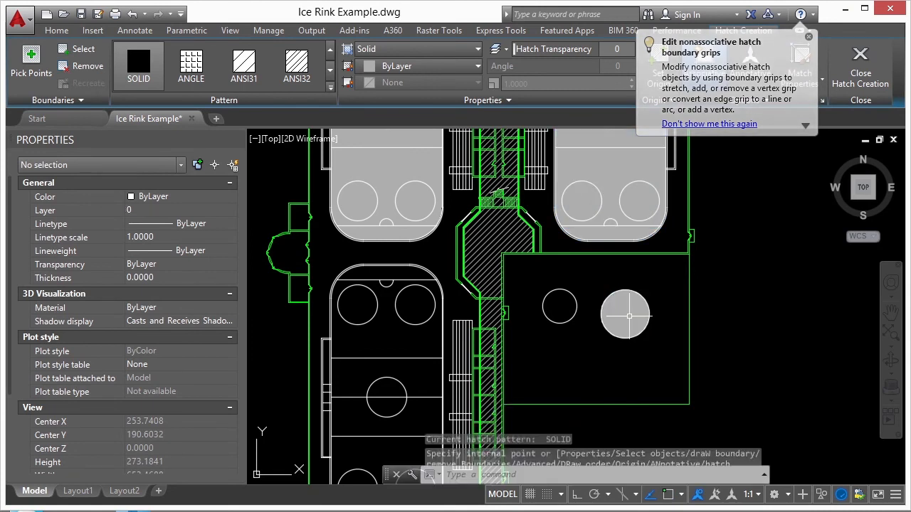
{"action": "key", "text": "Return"}
Step: Use Add Selected on the corridor's ANSI31 hatch to fill the smaller new circle
{"action": "left_click", "coordinate": [476, 236]}
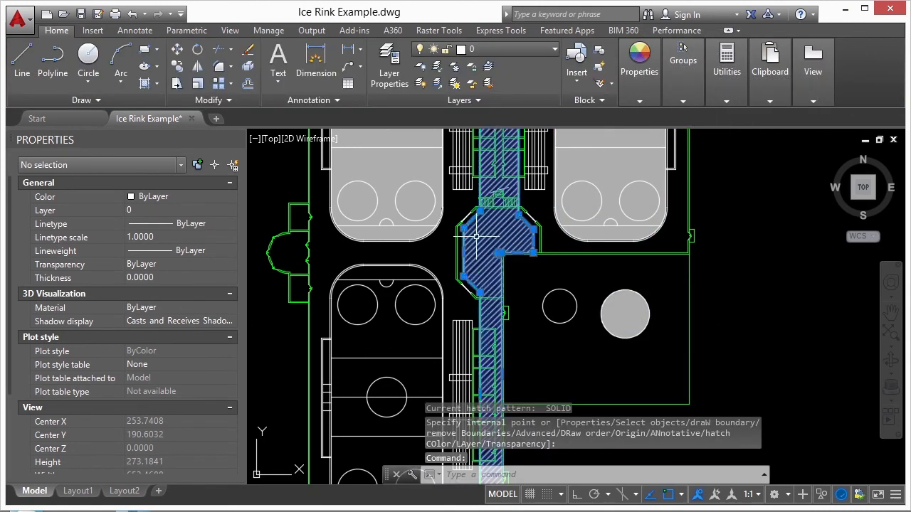
{"action": "right_click", "coordinate": [477, 240]}
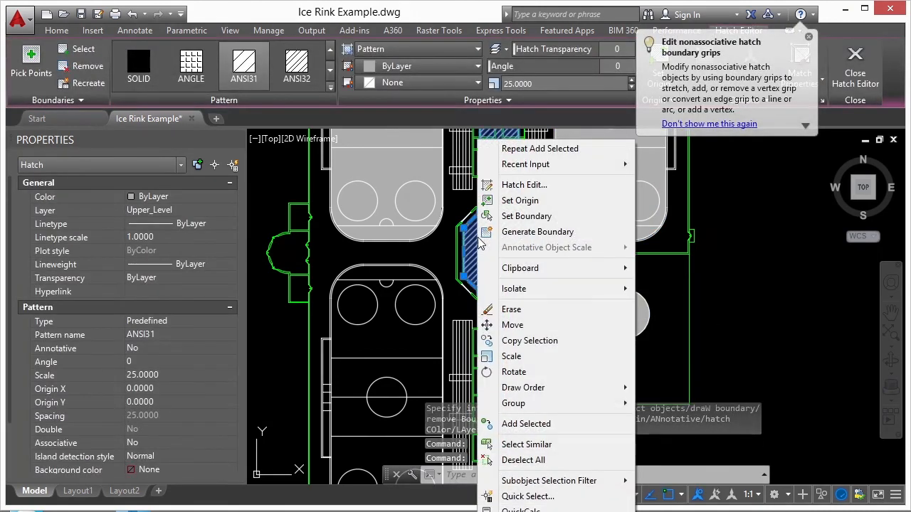
{"action": "left_click", "coordinate": [526, 424]}
{"action": "left_click", "coordinate": [560, 307]}
{"action": "key", "text": "Return"}
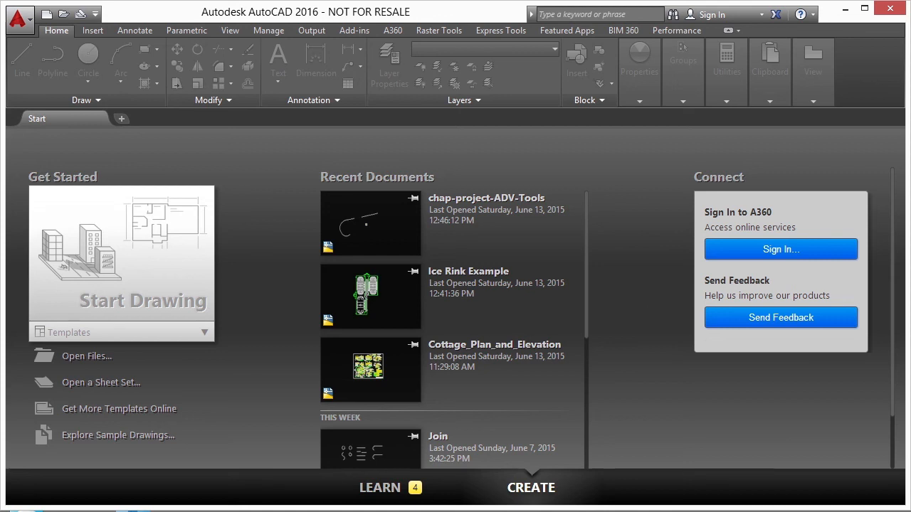
Step: Switch to File Explorer and locate chap-project-ADV-Tools.dwg and chap-project-ADV-Tools-complete.dwg in the 04 project folder
{"action": "left_click", "coordinate": [132, 510]}
{"action": "left_click", "coordinate": [509, 162]}
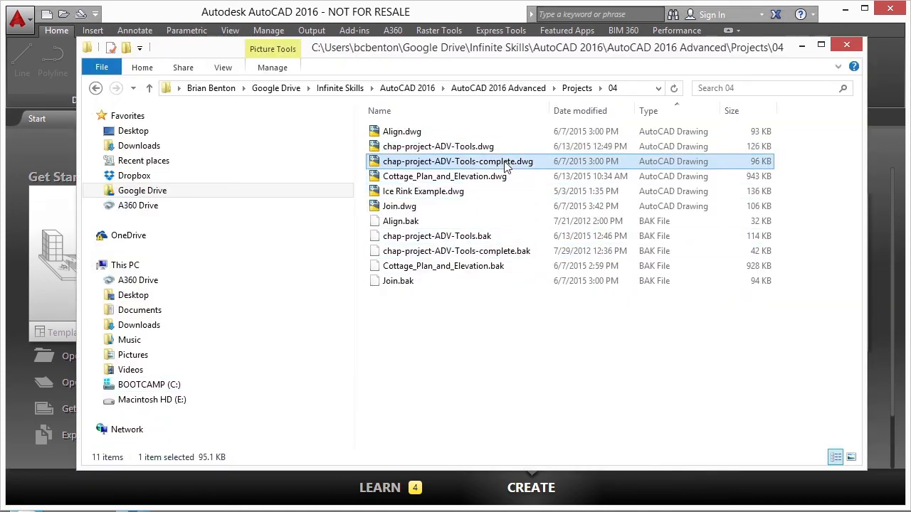
{"action": "left_click", "coordinate": [489, 147]}
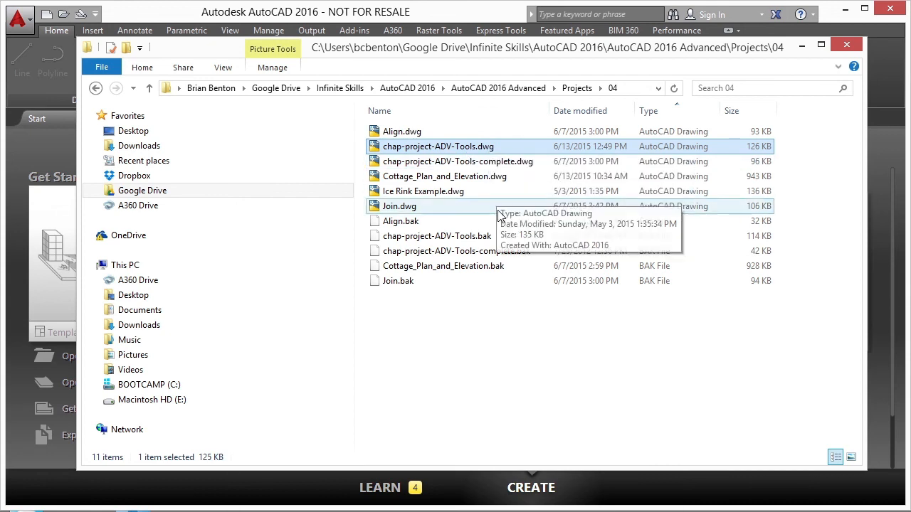
{"action": "left_click", "coordinate": [517, 164]}
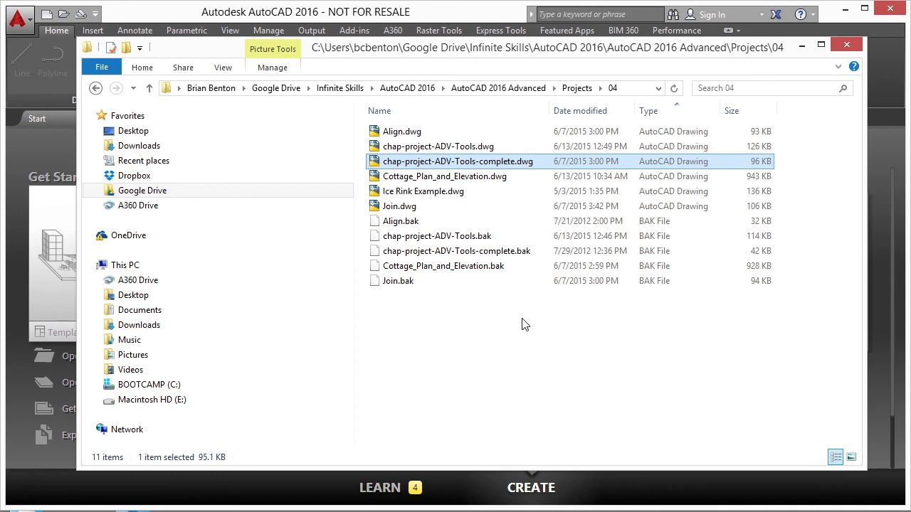
Step: Open chap-project-ADV-Tools.dwg from the 04 project folder
{"action": "left_click", "coordinate": [477, 148]}
{"action": "double_click", "coordinate": [487, 149]}
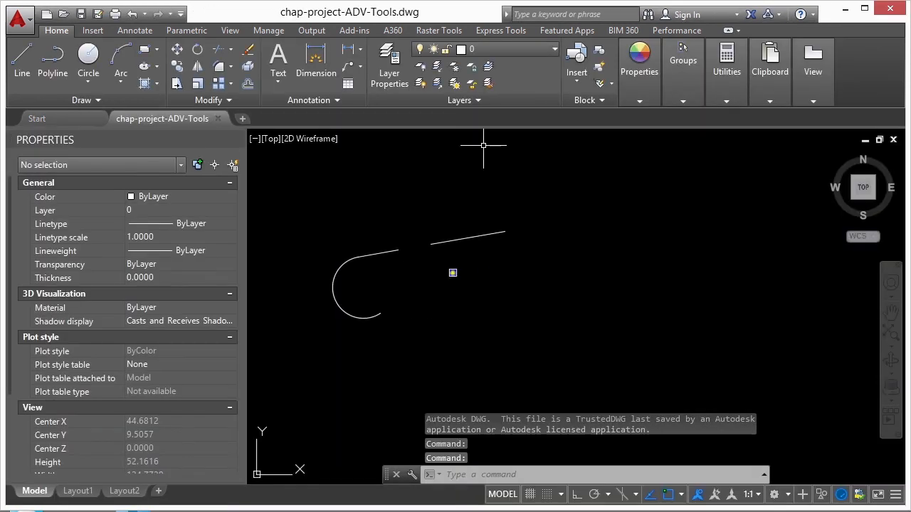
Step: Examine the arc, the two separate lines and the small box block, checking each one's object type and properties
{"action": "middle_click_drag", "start_coordinate": [423, 212], "coordinate": [515, 196]}
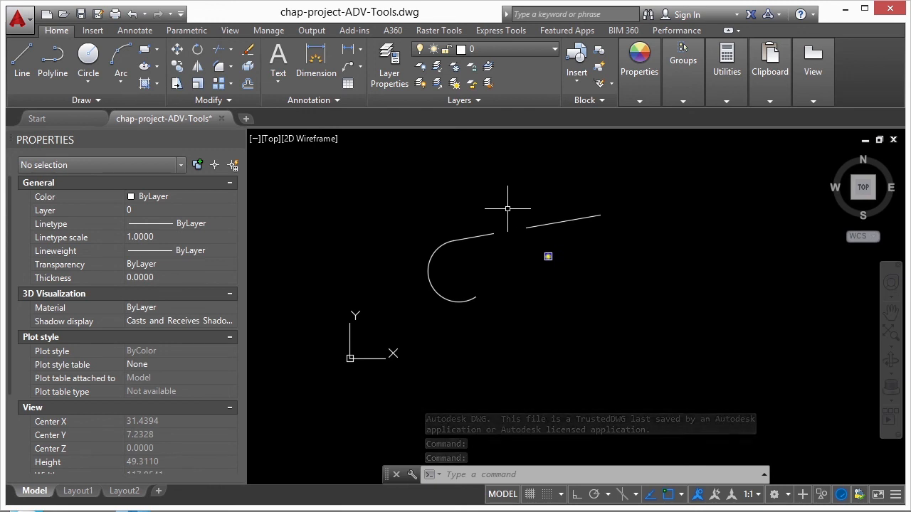
{"action": "left_click", "coordinate": [429, 269]}
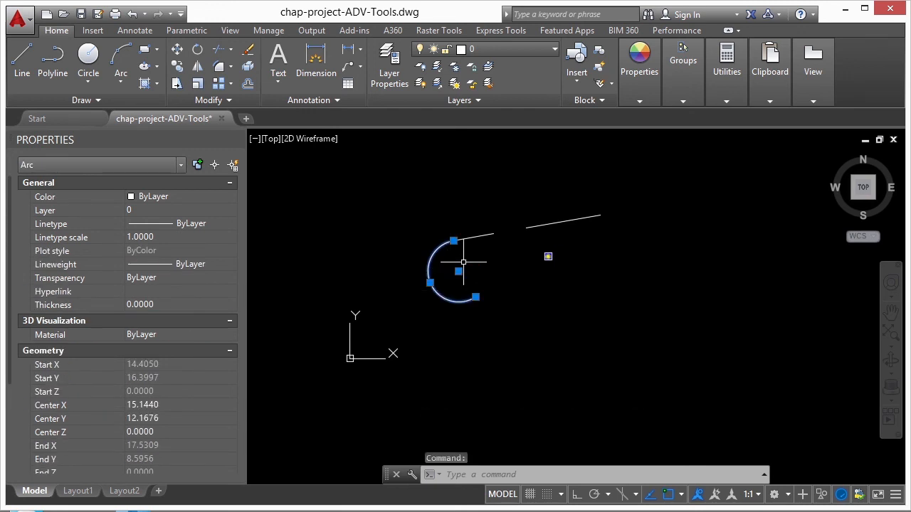
{"action": "key", "text": "Escape"}
{"action": "left_click", "coordinate": [475, 239]}
{"action": "left_click", "coordinate": [537, 225]}
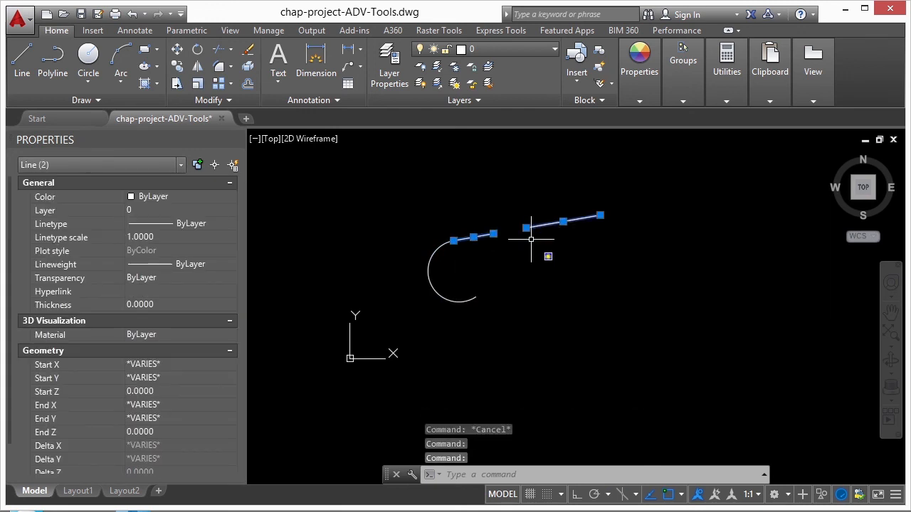
{"action": "key", "text": "Escape"}
{"action": "scroll", "coordinate": [498, 256], "scroll_direction": "up", "scroll_amount": 2}
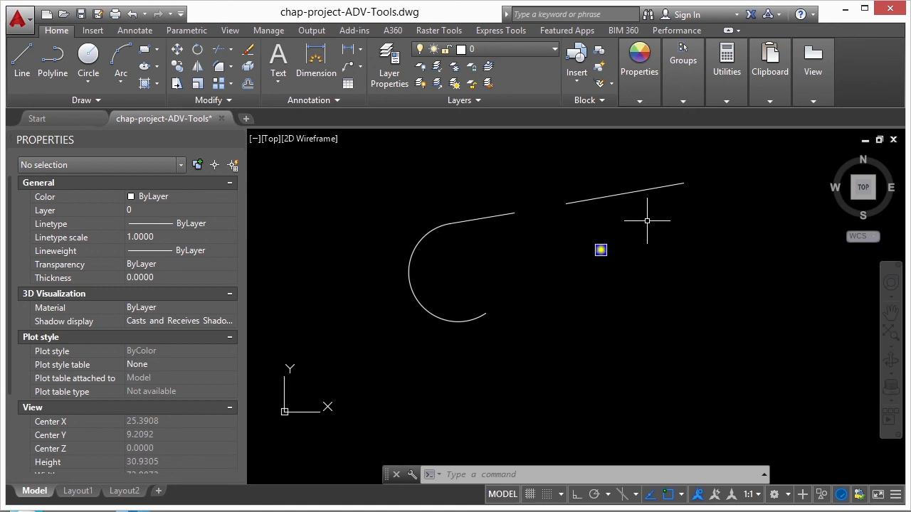
{"action": "scroll", "coordinate": [600, 245], "scroll_direction": "up", "scroll_amount": 5}
{"action": "left_click", "coordinate": [579, 235]}
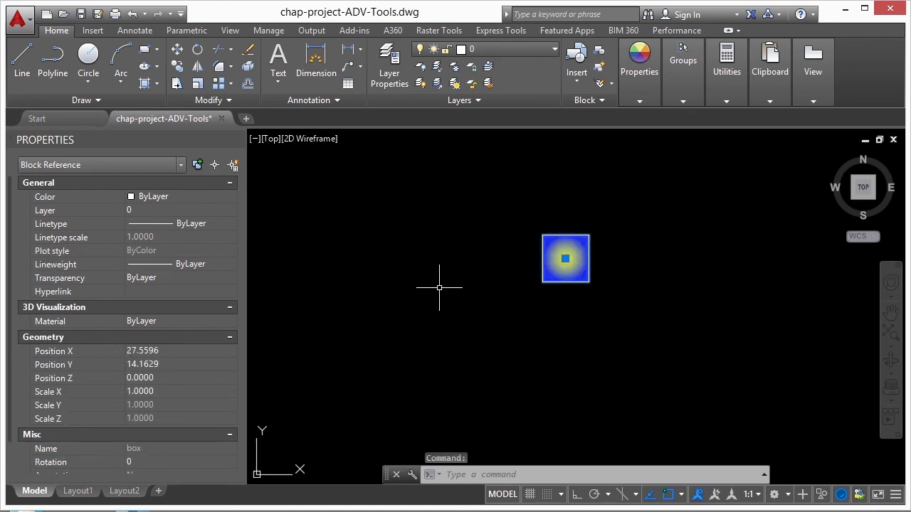
{"action": "key", "text": "Escape"}
{"action": "key", "text": "Escape"}
{"action": "scroll", "coordinate": [541, 305], "scroll_direction": "down", "scroll_amount": 5}
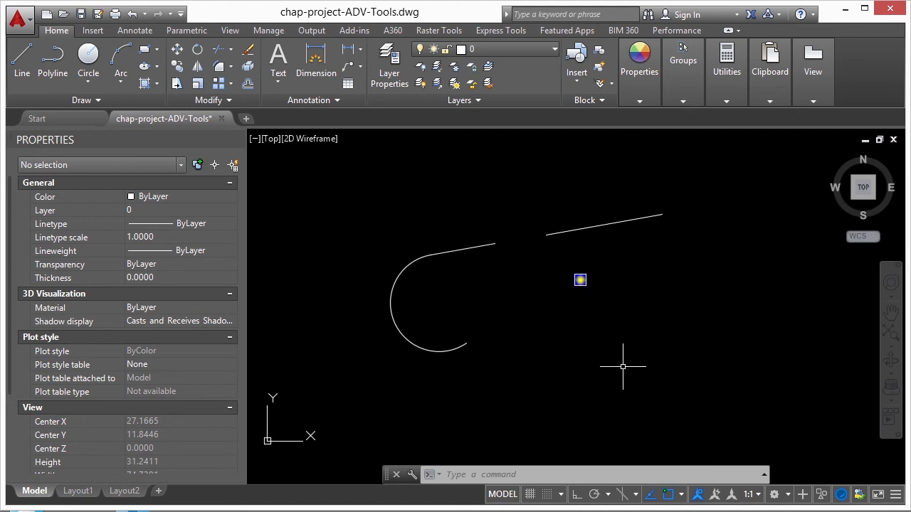
Step: Join the two collinear sloping lines across the gap into a single line with the JOIN command
{"action": "type", "text": "JOIN"}
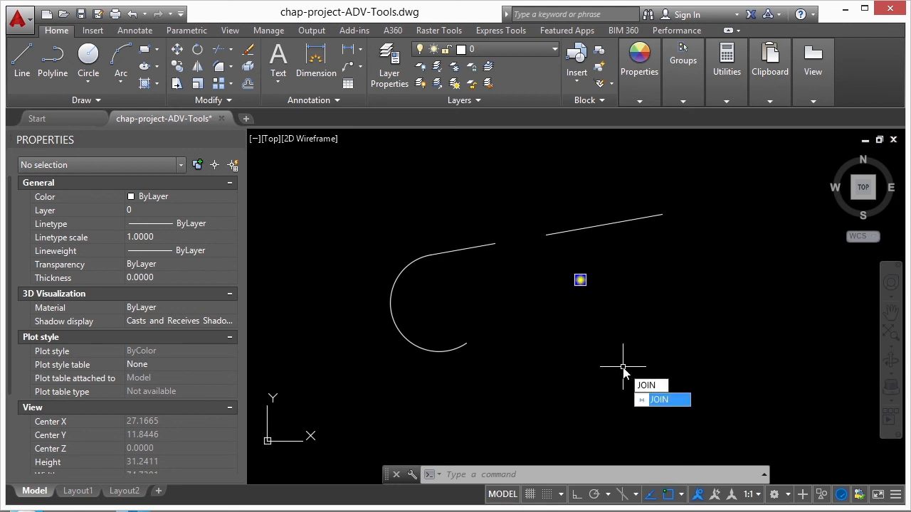
{"action": "key", "text": "Return"}
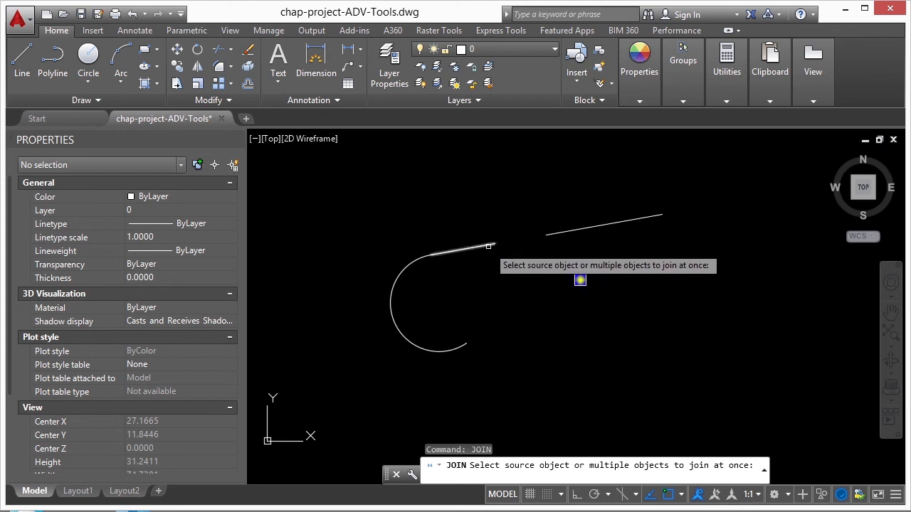
{"action": "left_click", "coordinate": [488, 246]}
{"action": "left_click", "coordinate": [558, 232]}
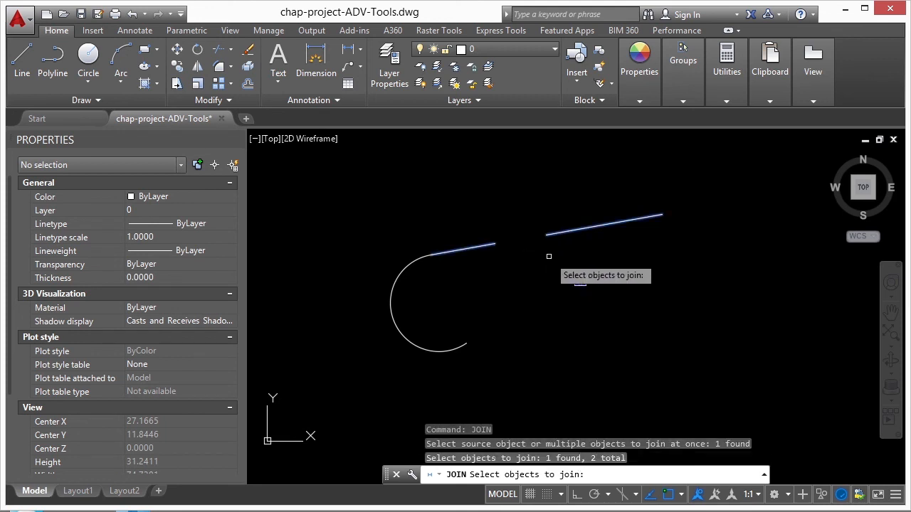
{"action": "key", "text": "Return"}
{"action": "left_click", "coordinate": [553, 234]}
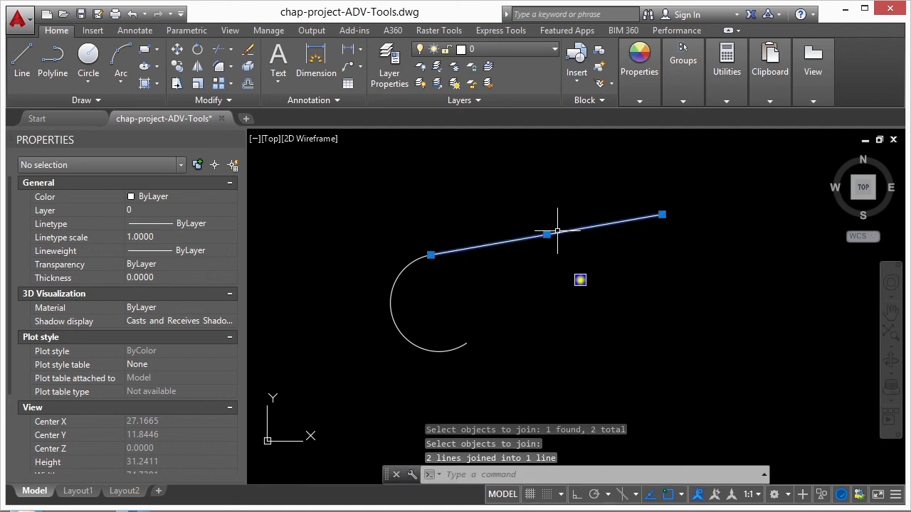
{"action": "key", "text": "Escape"}
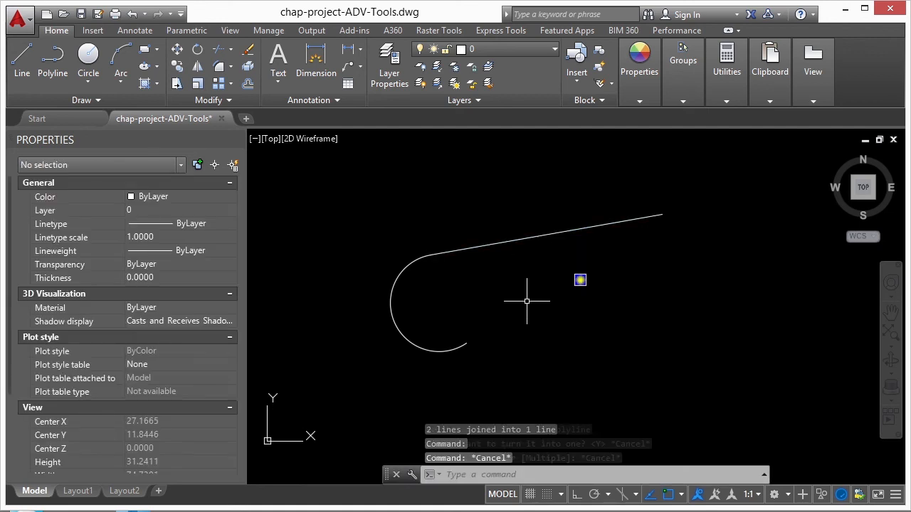
Step: Use PEDIT with the Multiple option to convert the sloping line and the arc to polylines and join them with a 0.0000 fuzz distance
{"action": "type", "text": "pedit"}
{"action": "key", "text": "Return"}
{"action": "type", "text": "m"}
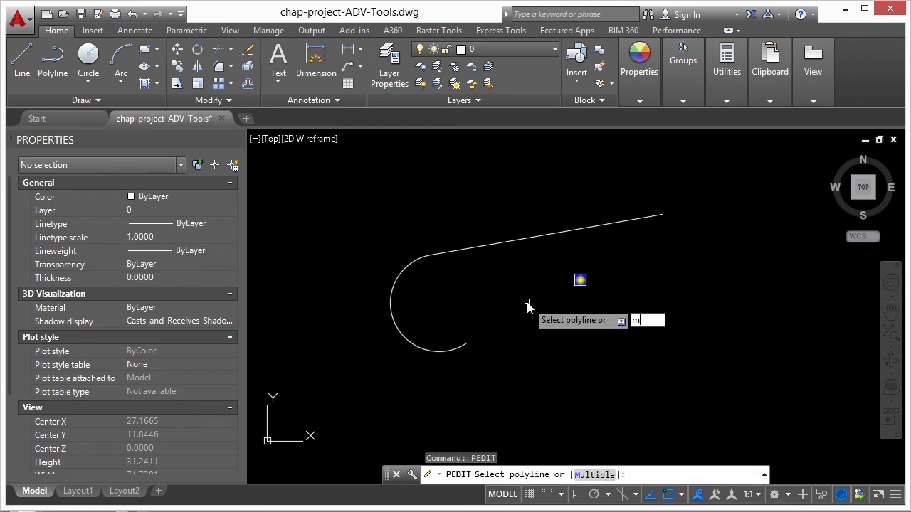
{"action": "key", "text": "Return"}
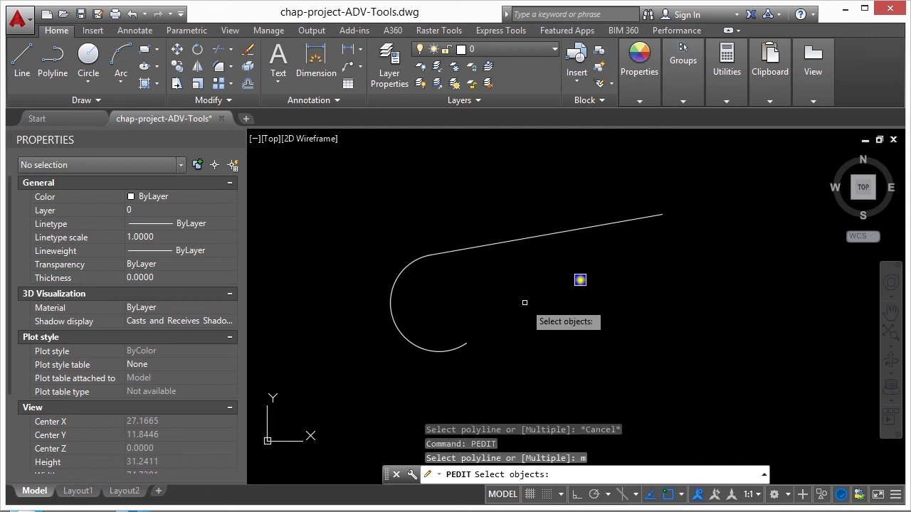
{"action": "left_click", "coordinate": [508, 242]}
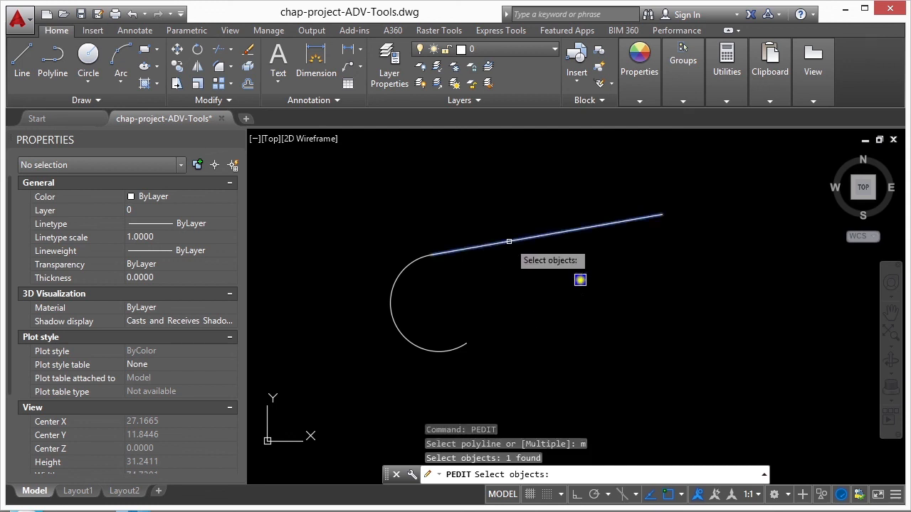
{"action": "left_click", "coordinate": [404, 276]}
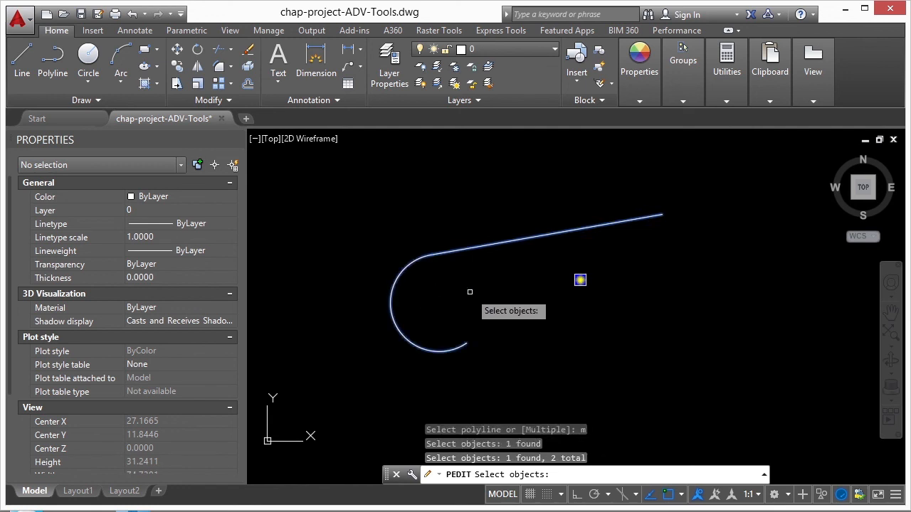
{"action": "key", "text": "Return"}
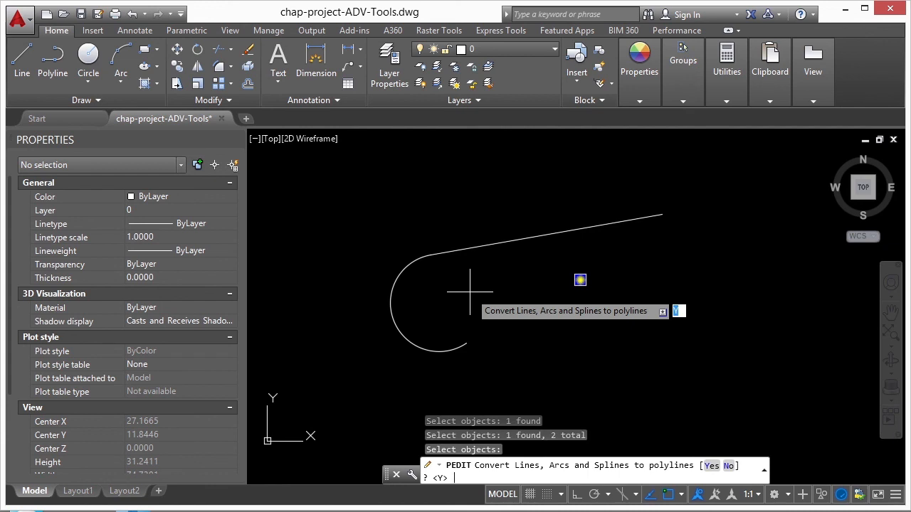
{"action": "type", "text": "y"}
{"action": "key", "text": "Return"}
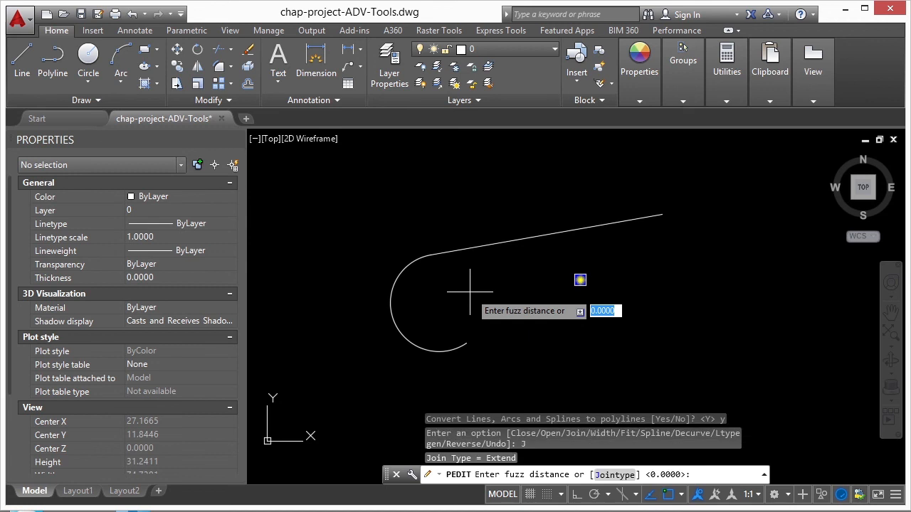
{"action": "key", "text": "Return"}
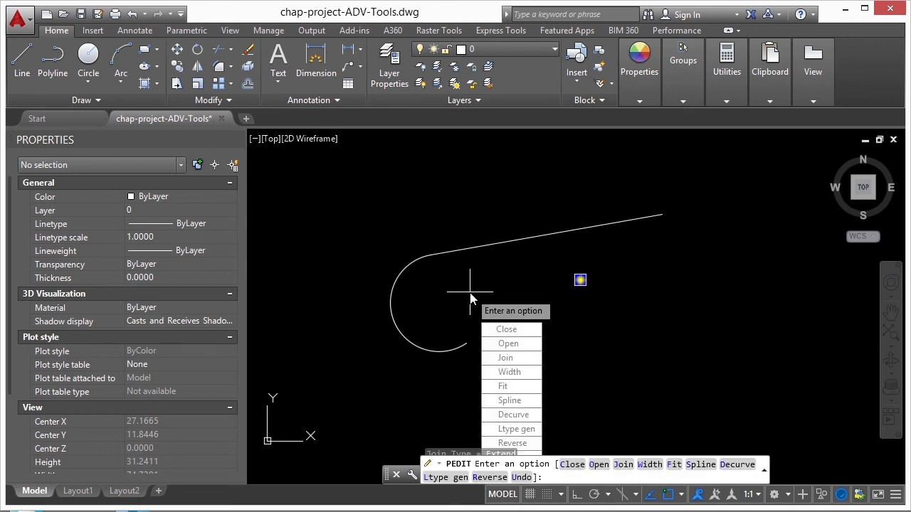
{"action": "key", "text": "Return"}
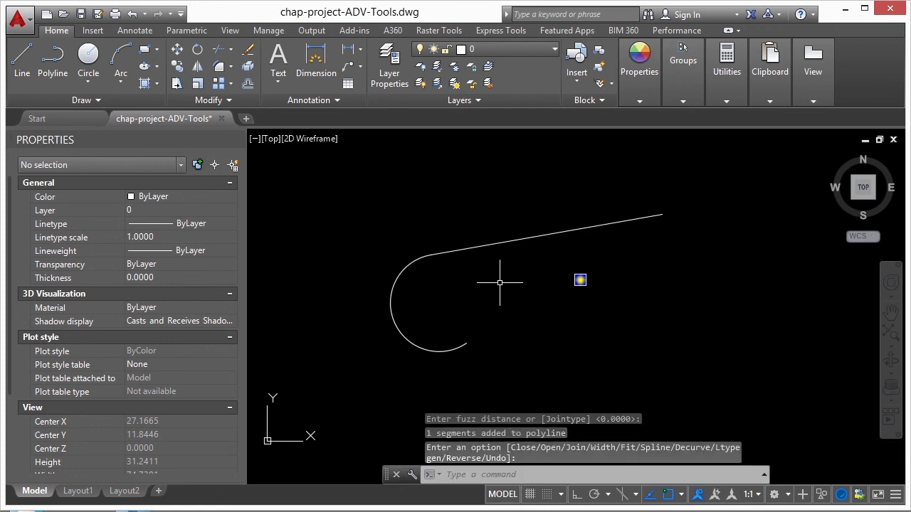
Step: Check the object type and geometry properties of the joined line and arc
{"action": "left_click", "coordinate": [518, 240]}
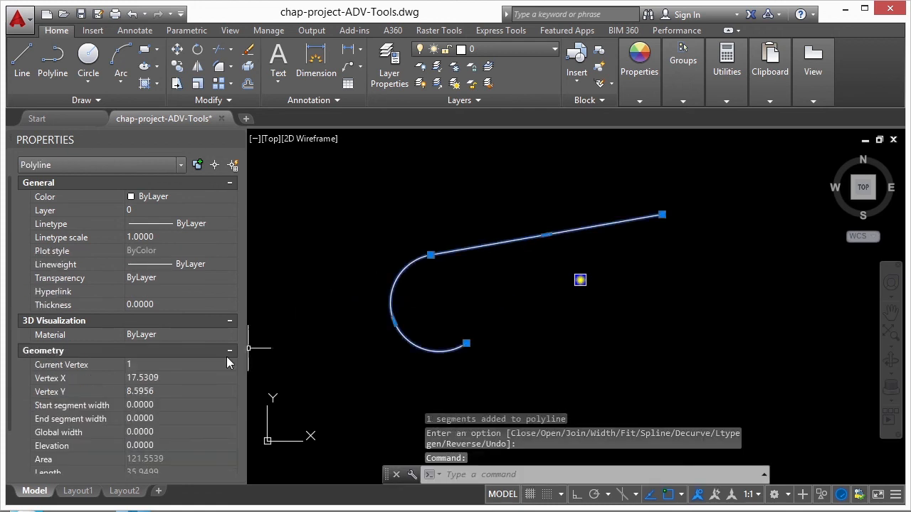
{"action": "scroll", "coordinate": [134, 428], "scroll_direction": "down", "scroll_amount": 2}
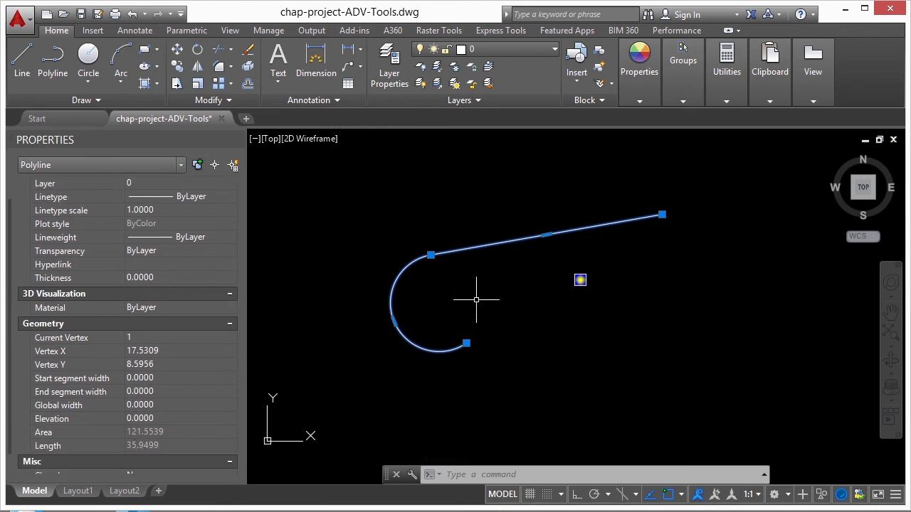
{"action": "key", "text": "Escape"}
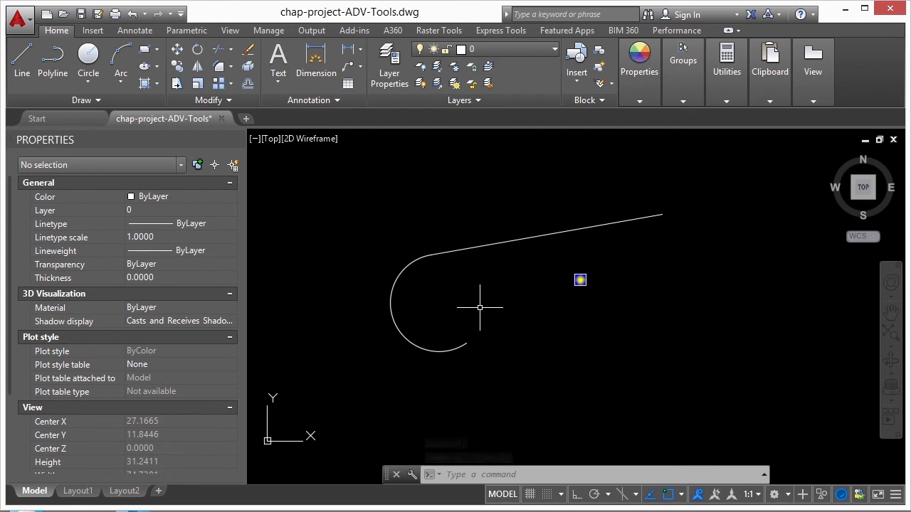
Step: Rename the box block as TRAFFIC LIGHT with the RENAME command and check the block's name in its properties
{"action": "left_click", "coordinate": [580, 281]}
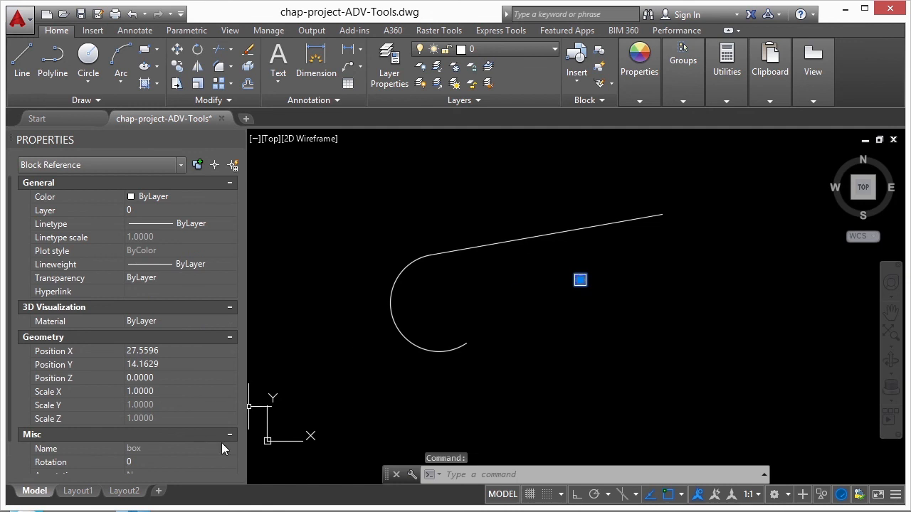
{"action": "key", "text": "Escape"}
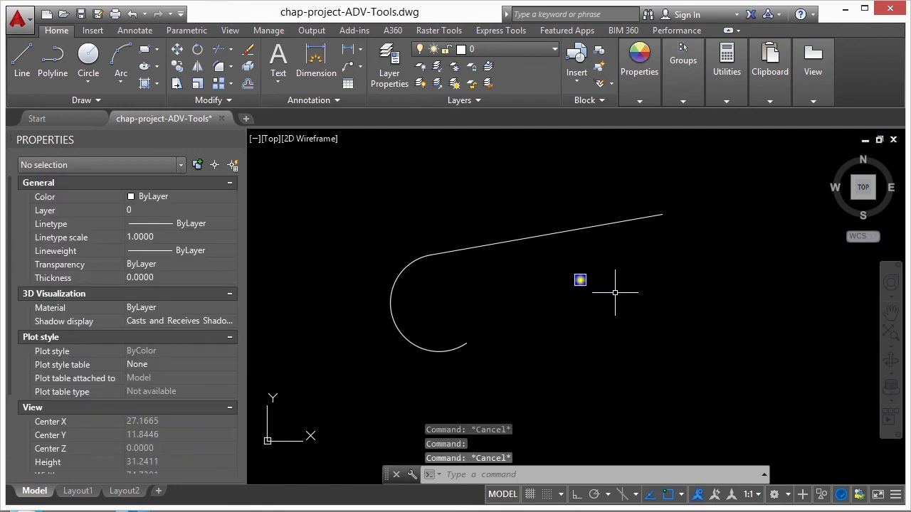
{"action": "type", "text": "re"}
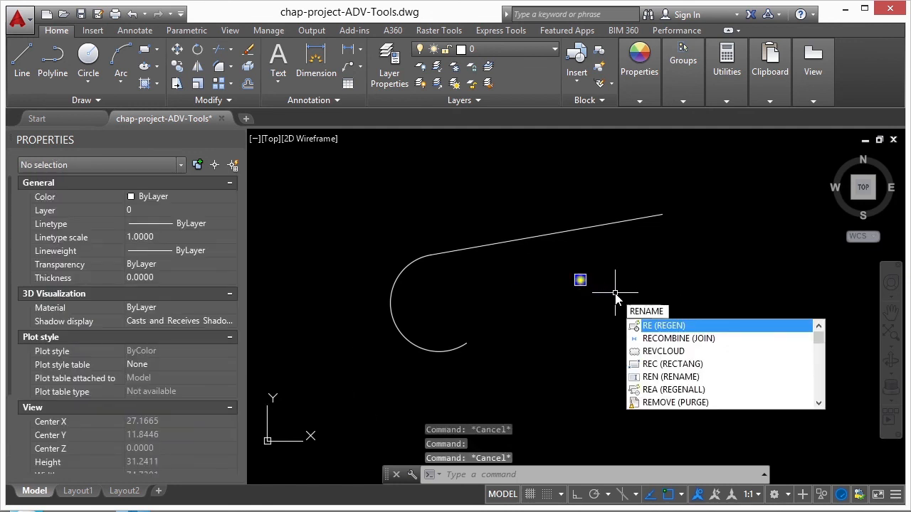
{"action": "type", "text": "name"}
{"action": "key", "text": "Return"}
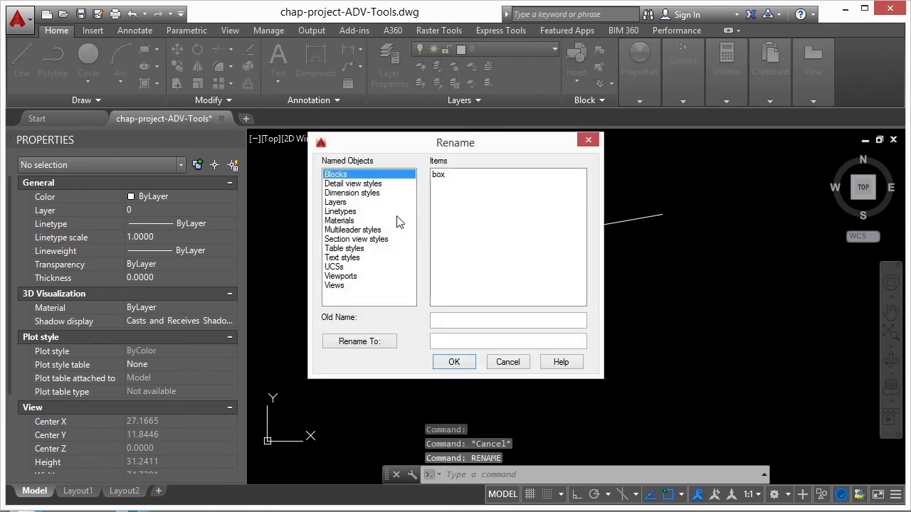
{"action": "left_click", "coordinate": [343, 184]}
{"action": "left_click", "coordinate": [348, 175]}
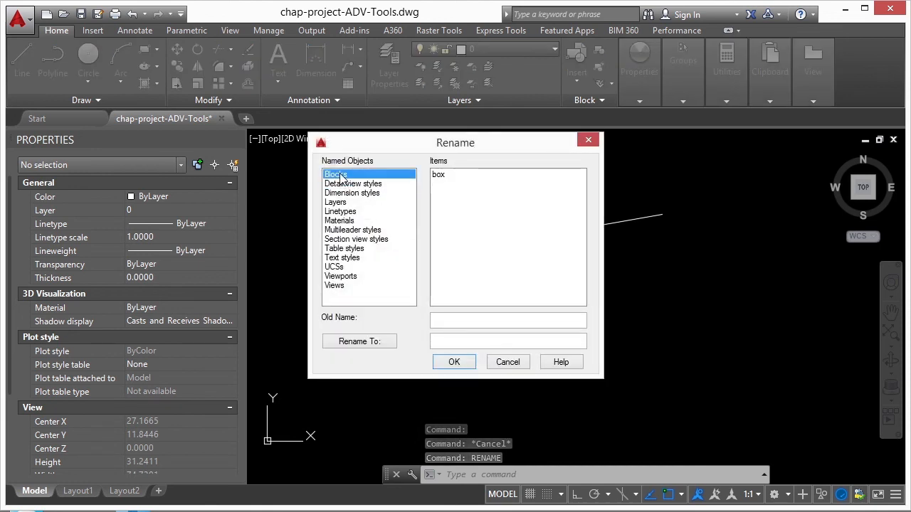
{"action": "left_click", "coordinate": [444, 177]}
{"action": "left_click", "coordinate": [459, 338]}
{"action": "type", "text": "TRAFFIC LIGHT"}
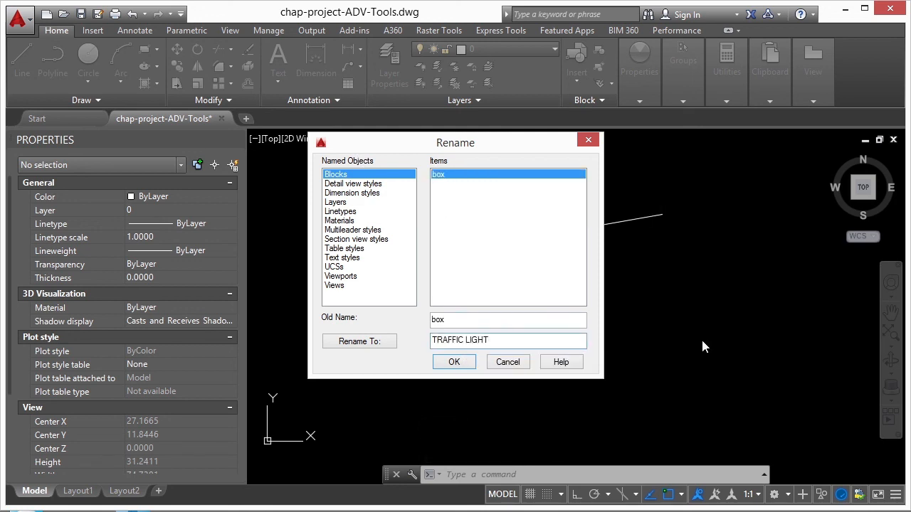
{"action": "left_click", "coordinate": [456, 362]}
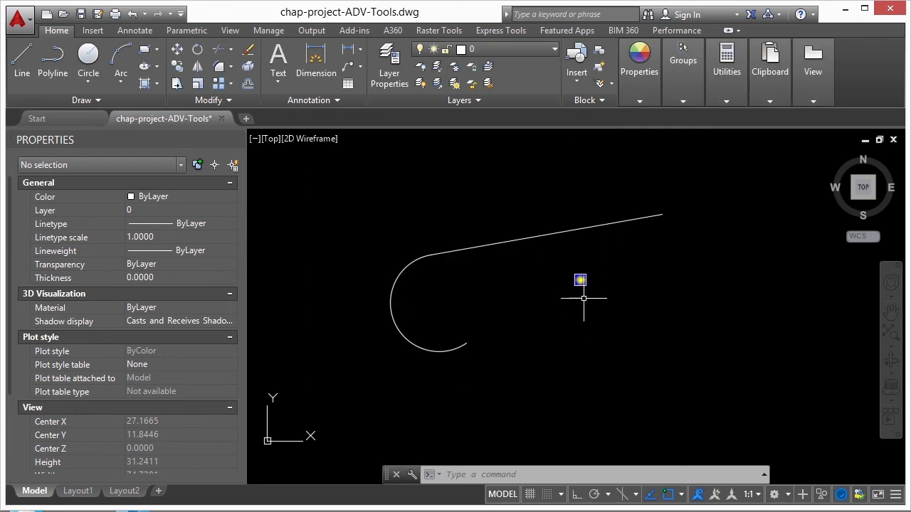
{"action": "left_click", "coordinate": [580, 282]}
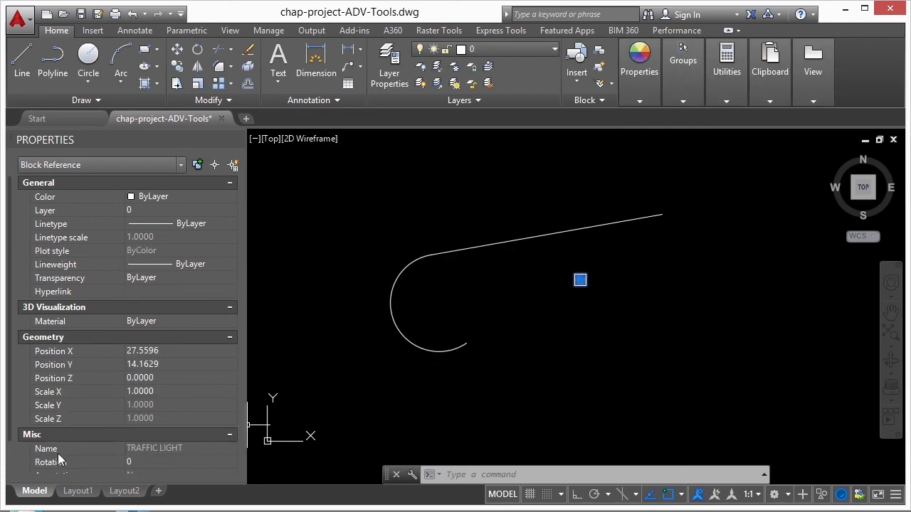
{"action": "key", "text": "Escape"}
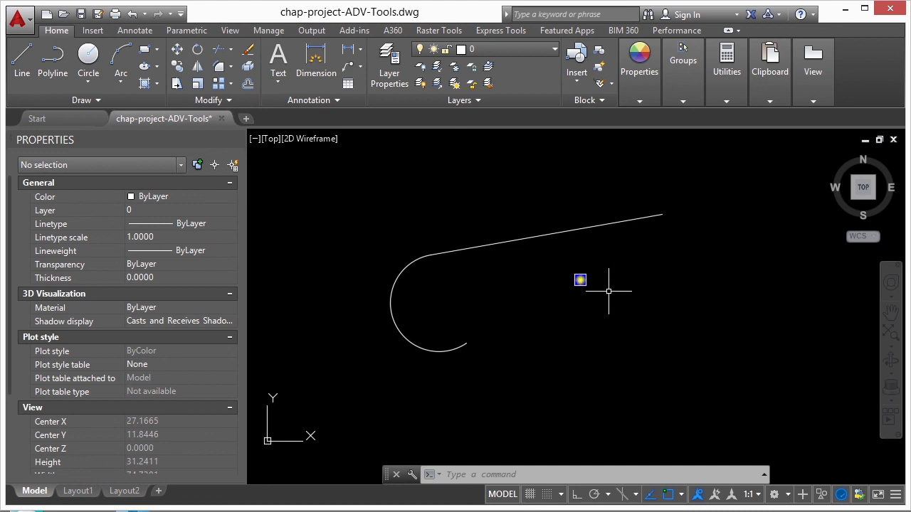
Step: Place measure points at 10-unit intervals along the joined polyline, starting from its arc end
{"action": "left_click", "coordinate": [108, 100]}
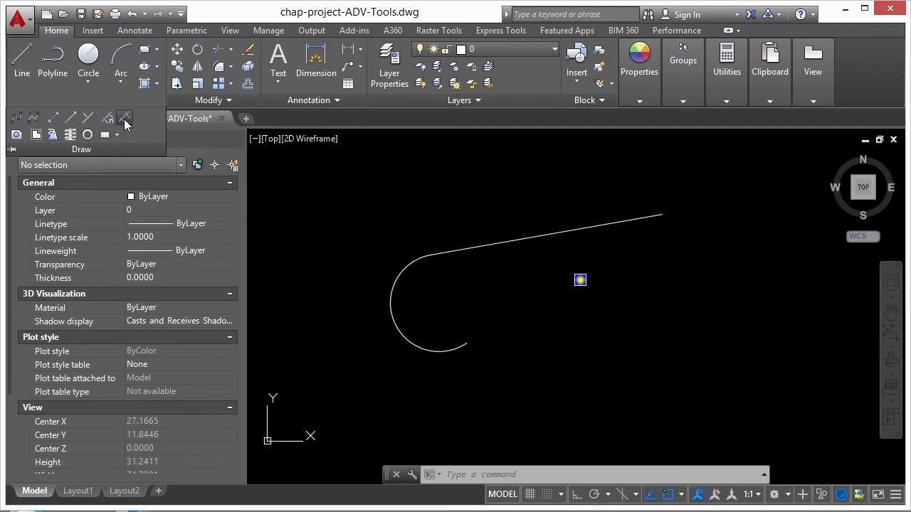
{"action": "left_click", "coordinate": [124, 123]}
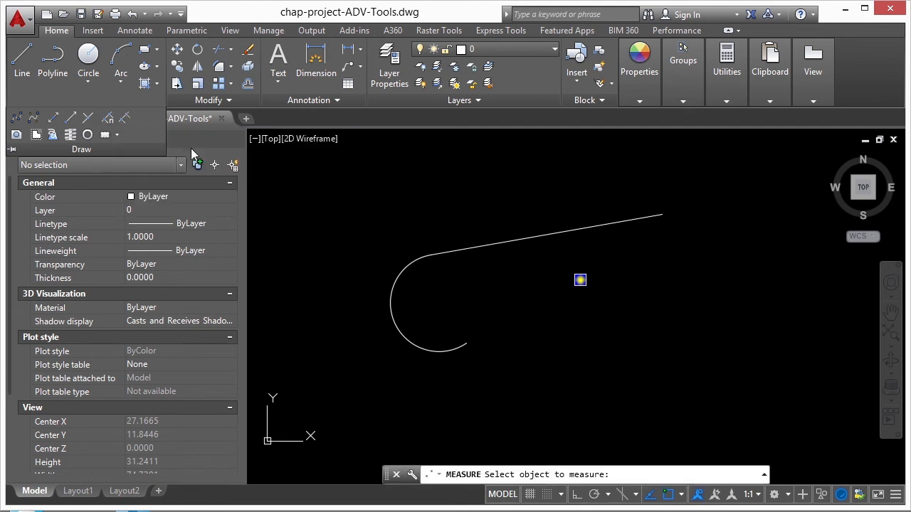
{"action": "left_click", "coordinate": [407, 337]}
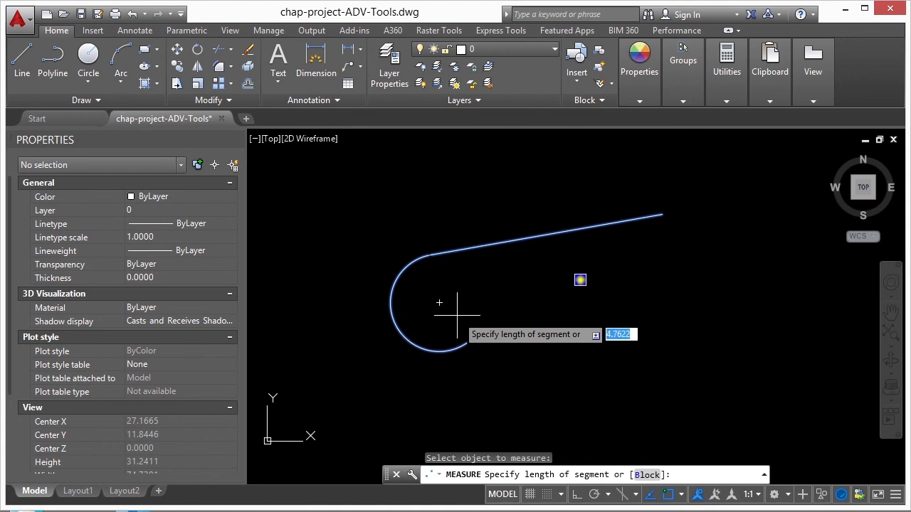
{"action": "type", "text": "10"}
{"action": "key", "text": "Return"}
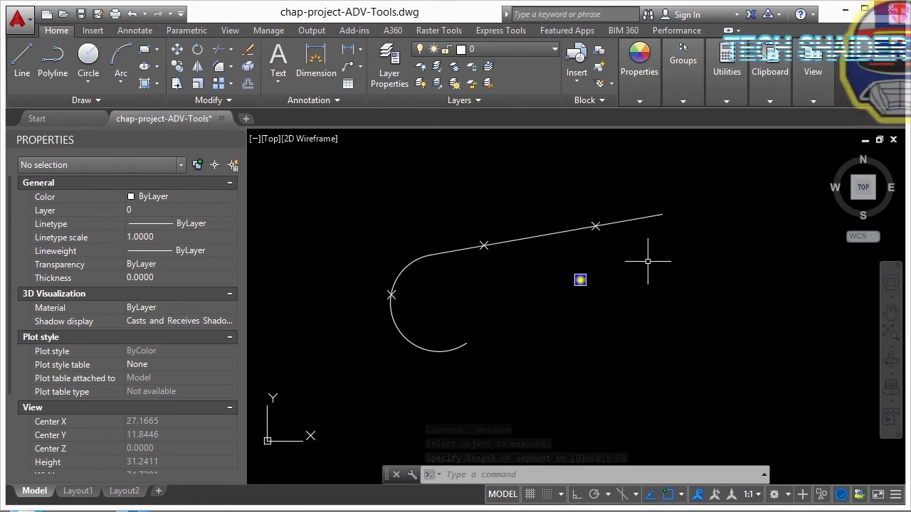
Step: Copy the TRAFFIC LIGHT block from its insertion point to the endpoint of the polyline's arc
{"action": "type", "text": "copy"}
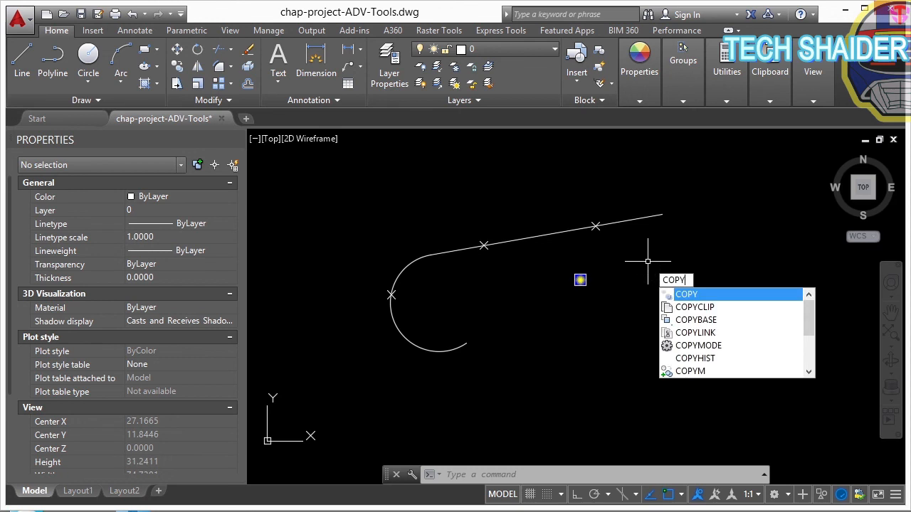
{"action": "key", "text": "Return"}
{"action": "left_click", "coordinate": [580, 280]}
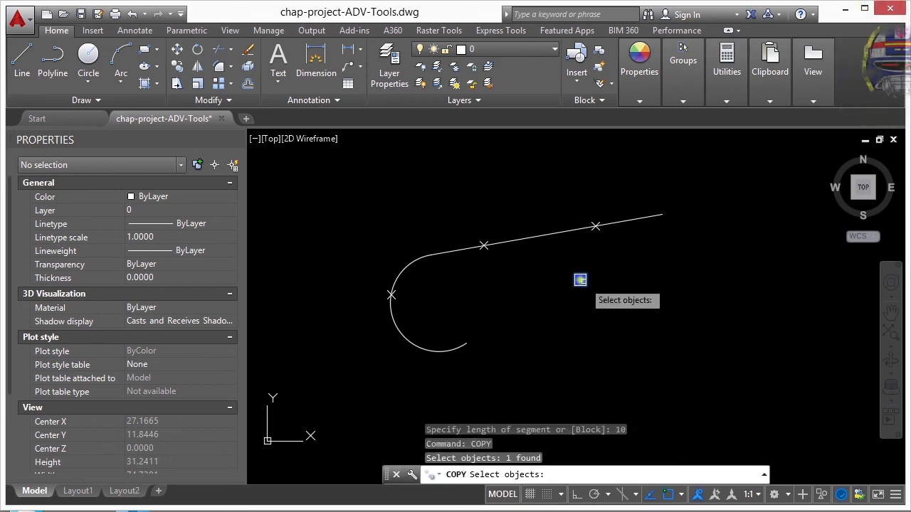
{"action": "key", "text": "Return"}
{"action": "type", "text": "ins"}
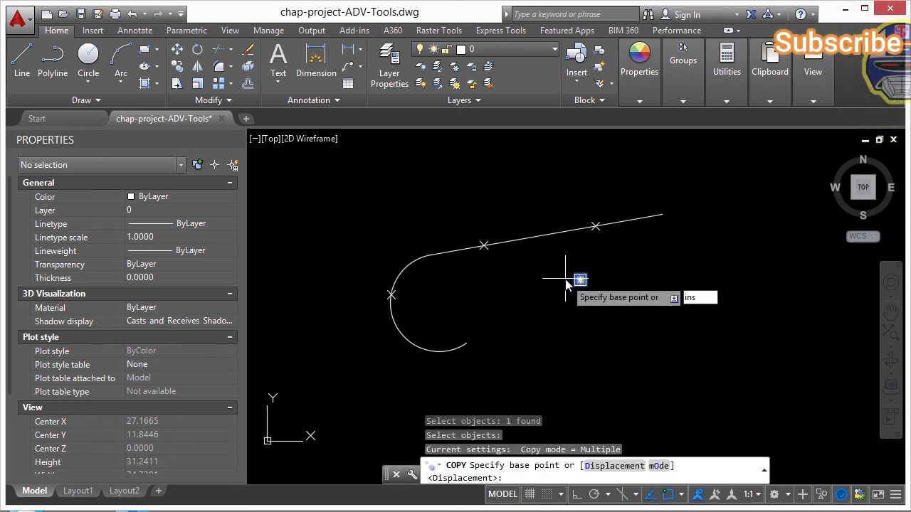
{"action": "key", "text": "Return"}
{"action": "scroll", "coordinate": [579, 284], "scroll_direction": "up", "scroll_amount": 5}
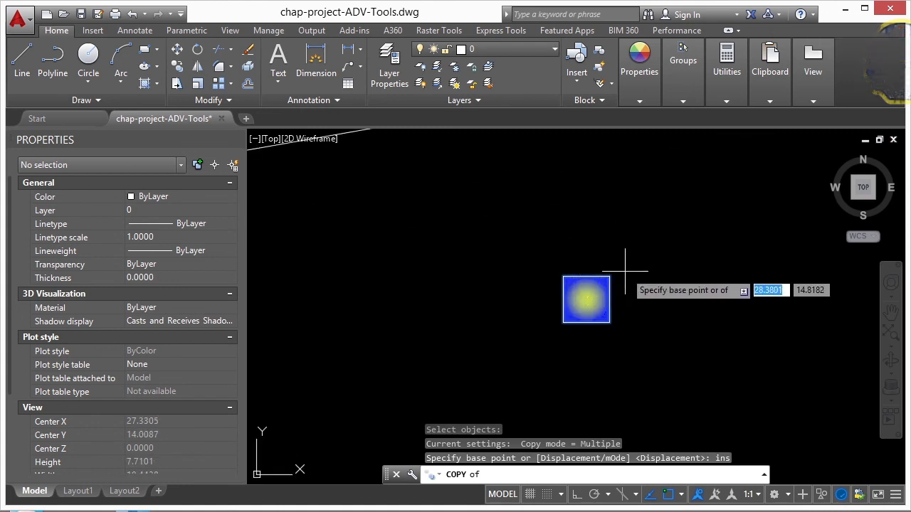
{"action": "left_click", "coordinate": [600, 294]}
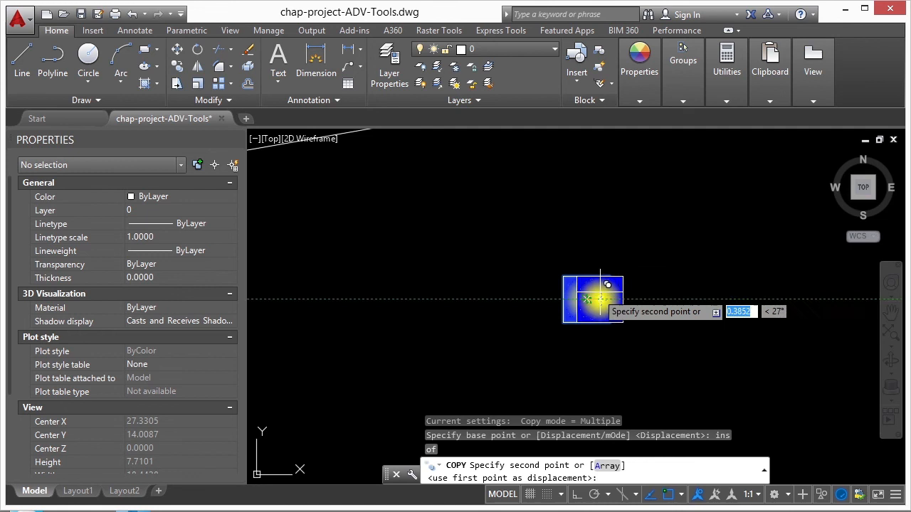
{"action": "scroll", "coordinate": [714, 244], "scroll_direction": "down", "scroll_amount": 5}
{"action": "scroll", "coordinate": [541, 328], "scroll_direction": "up", "scroll_amount": 4}
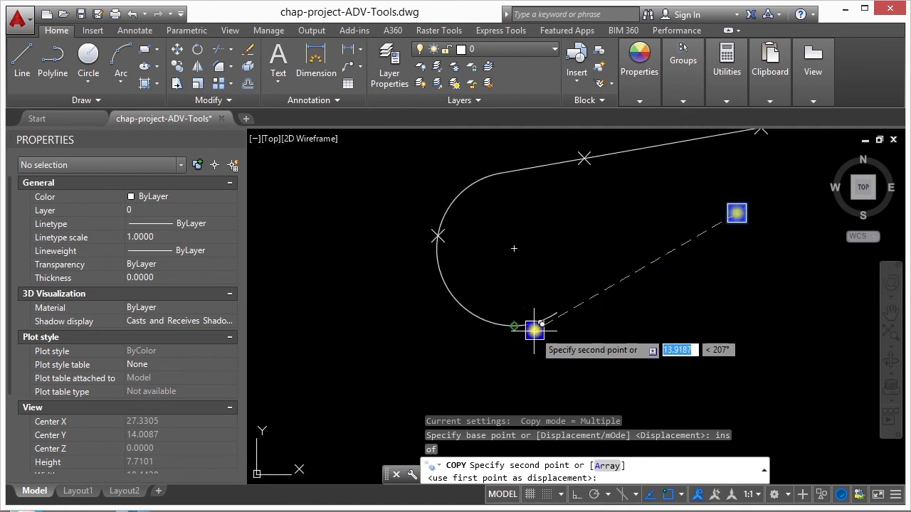
{"action": "type", "text": "end"}
{"action": "key", "text": "Return"}
{"action": "left_click", "coordinate": [566, 313]}
Step: Place another copy of the block on the measure point on the arc with the Node snap
{"action": "scroll", "coordinate": [577, 327], "scroll_direction": "up", "scroll_amount": 4}
{"action": "scroll", "coordinate": [681, 335], "scroll_direction": "down", "scroll_amount": 4}
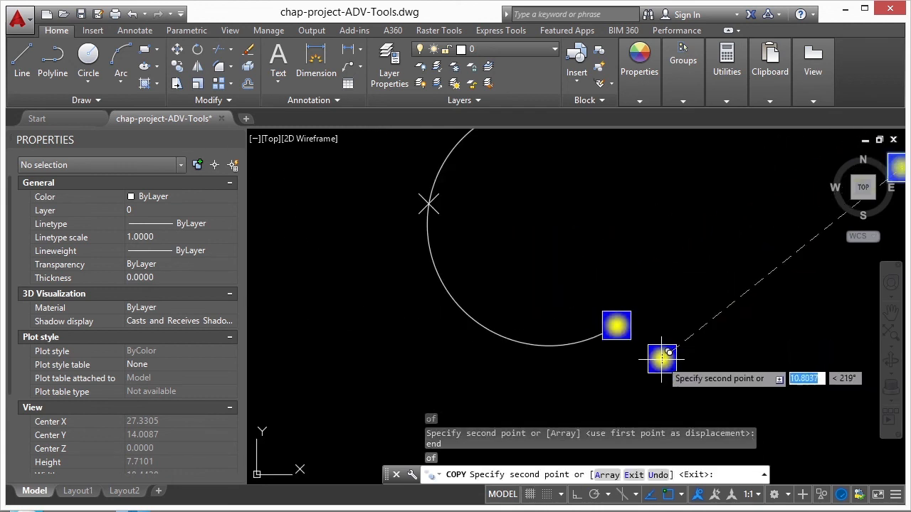
{"action": "middle_click_drag", "start_coordinate": [490, 218], "coordinate": [515, 285]}
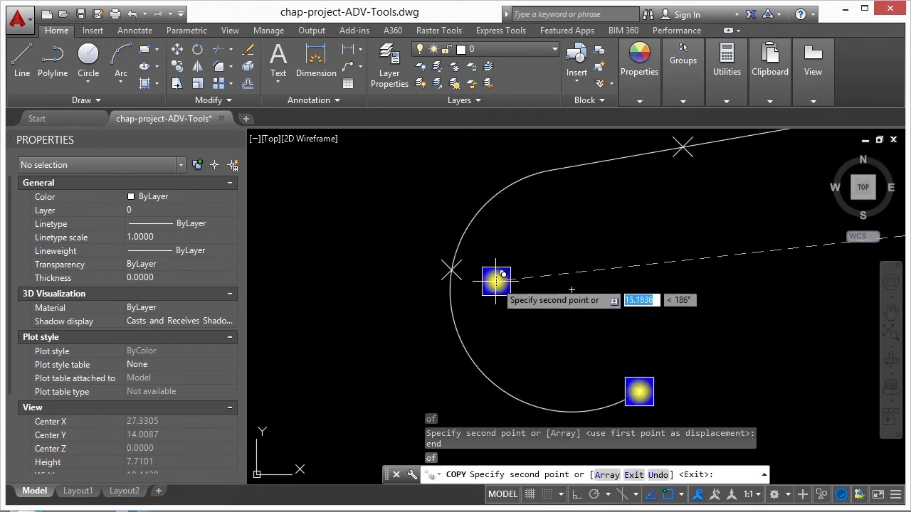
{"action": "type", "text": "nod"}
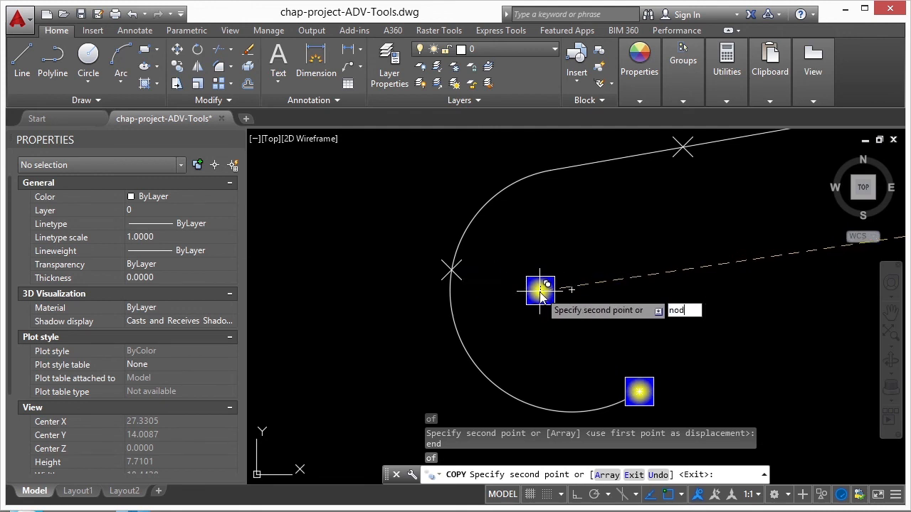
{"action": "key", "text": "Return"}
{"action": "scroll", "coordinate": [441, 269], "scroll_direction": "up", "scroll_amount": 3}
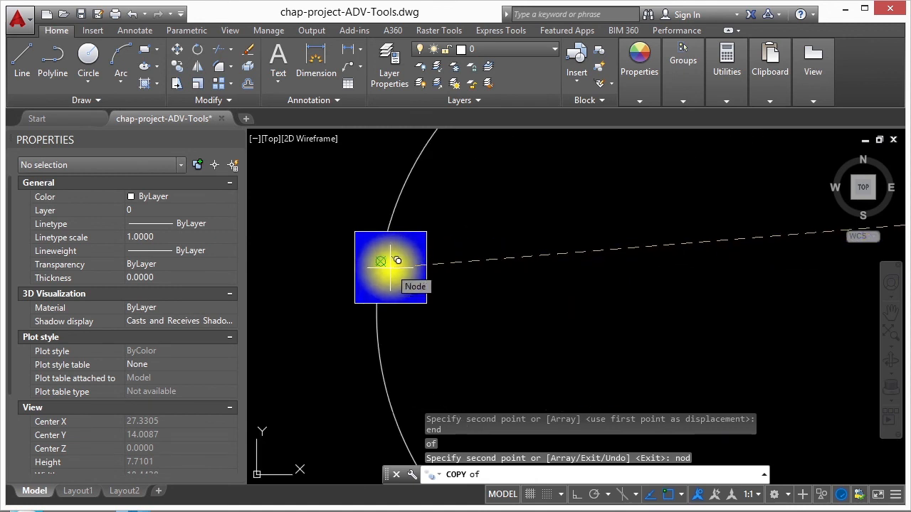
{"action": "left_click", "coordinate": [396, 261]}
Step: Place copies of the block on the two measure points along the polyline's sloping segment
{"action": "scroll", "coordinate": [386, 329], "scroll_direction": "down", "scroll_amount": 4}
{"action": "scroll", "coordinate": [465, 232], "scroll_direction": "up", "scroll_amount": 4}
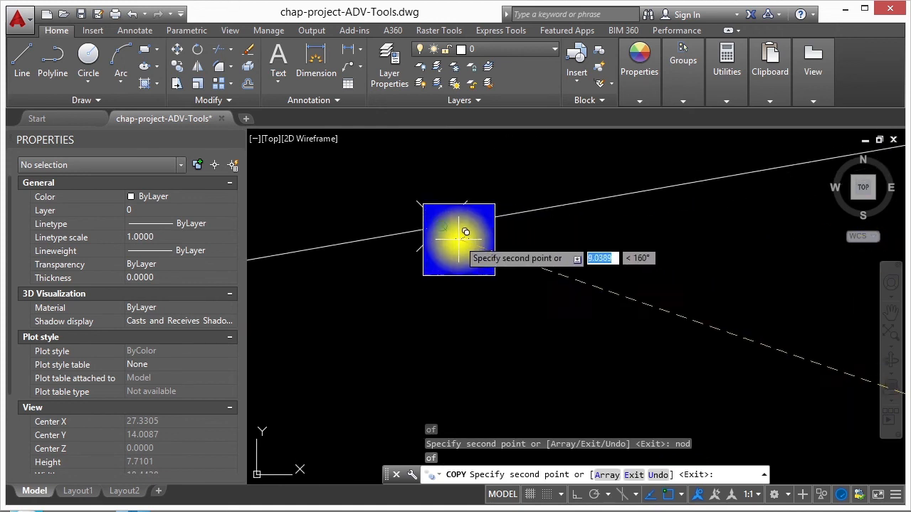
{"action": "left_click", "coordinate": [466, 232]}
{"action": "scroll", "coordinate": [368, 315], "scroll_direction": "down", "scroll_amount": 4}
{"action": "scroll", "coordinate": [679, 235], "scroll_direction": "up", "scroll_amount": 4}
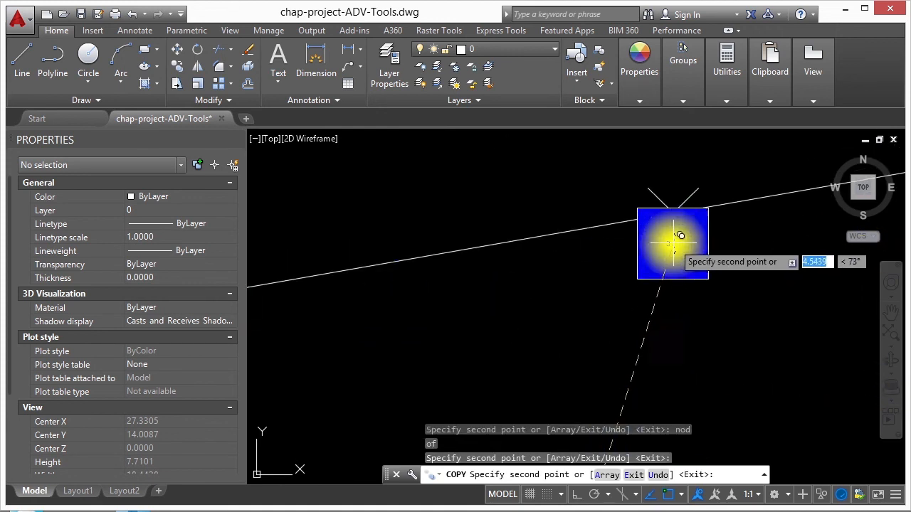
{"action": "left_click", "coordinate": [685, 217]}
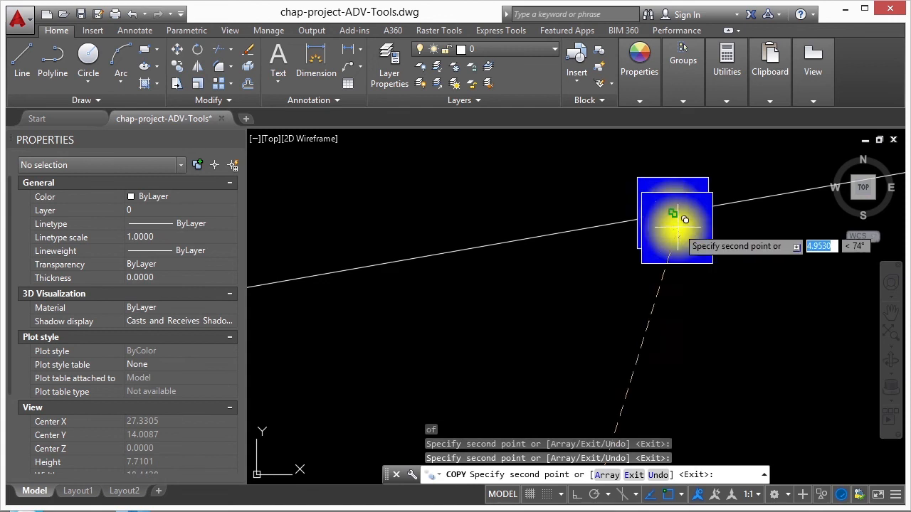
Step: Place a last copy of the block on the upper endpoint of the sloping segment and finish copying
{"action": "scroll", "coordinate": [425, 263], "scroll_direction": "down", "scroll_amount": 2}
{"action": "scroll", "coordinate": [523, 277], "scroll_direction": "up", "scroll_amount": 1}
{"action": "scroll", "coordinate": [437, 218], "scroll_direction": "down", "scroll_amount": 3}
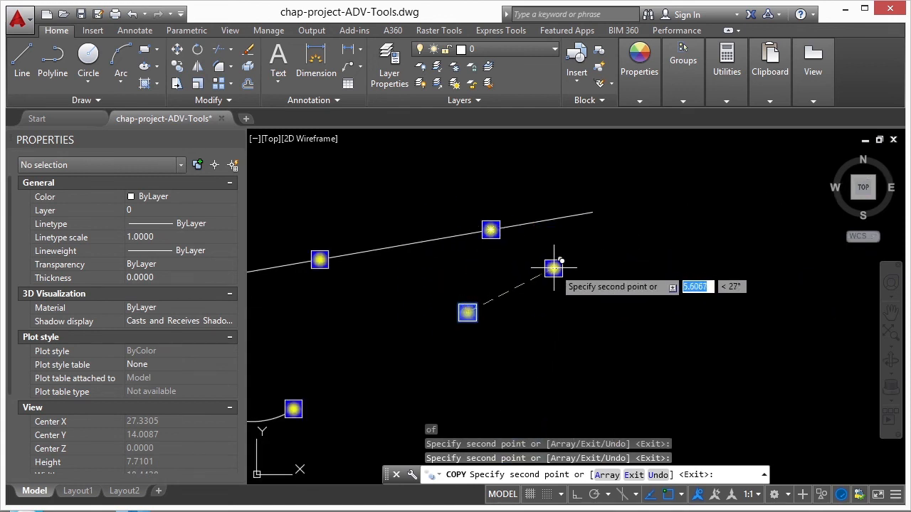
{"action": "scroll", "coordinate": [554, 269], "scroll_direction": "down", "scroll_amount": 2}
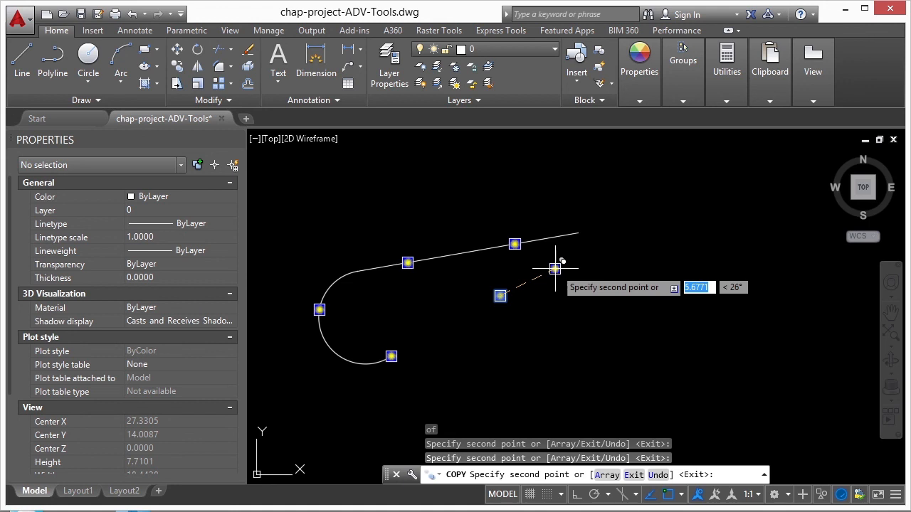
{"action": "scroll", "coordinate": [555, 262], "scroll_direction": "up", "scroll_amount": 2}
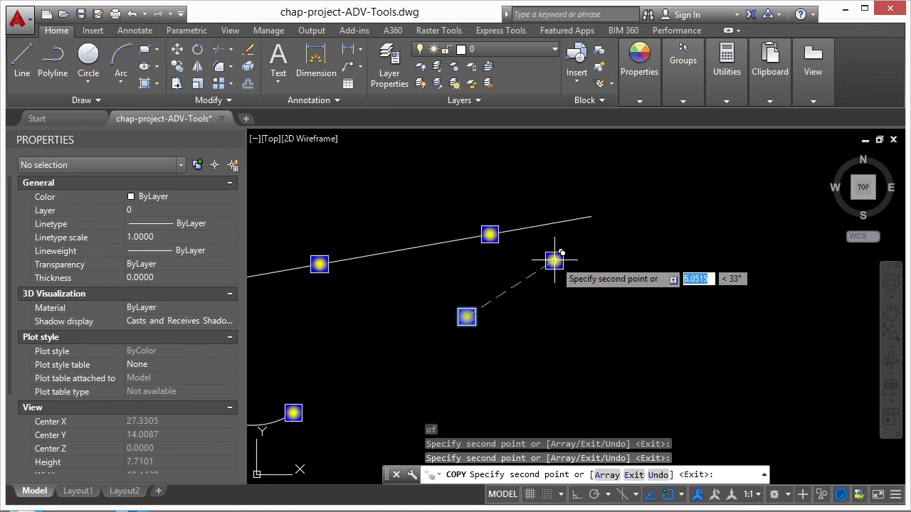
{"action": "left_click", "coordinate": [589, 217]}
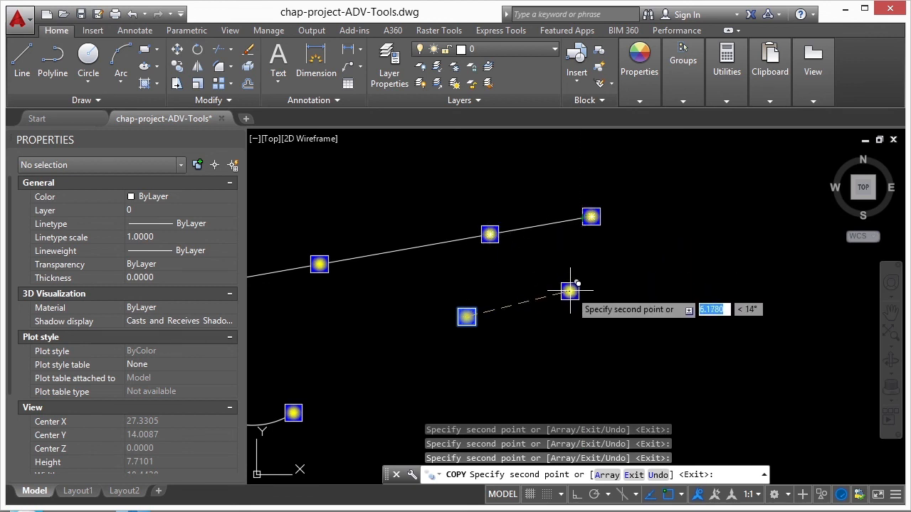
{"action": "key", "text": "Return"}
Step: Use Quick Select on all the objects to pick only the Point type where Color equals ByLayer, and erase those points
{"action": "scroll", "coordinate": [619, 290], "scroll_direction": "down", "scroll_amount": 2}
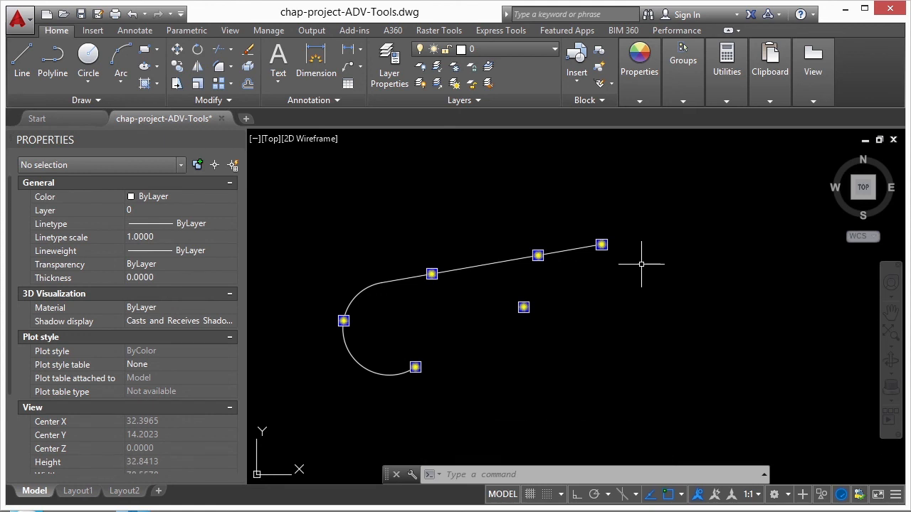
{"action": "left_click", "coordinate": [653, 204]}
{"action": "left_click", "coordinate": [306, 402]}
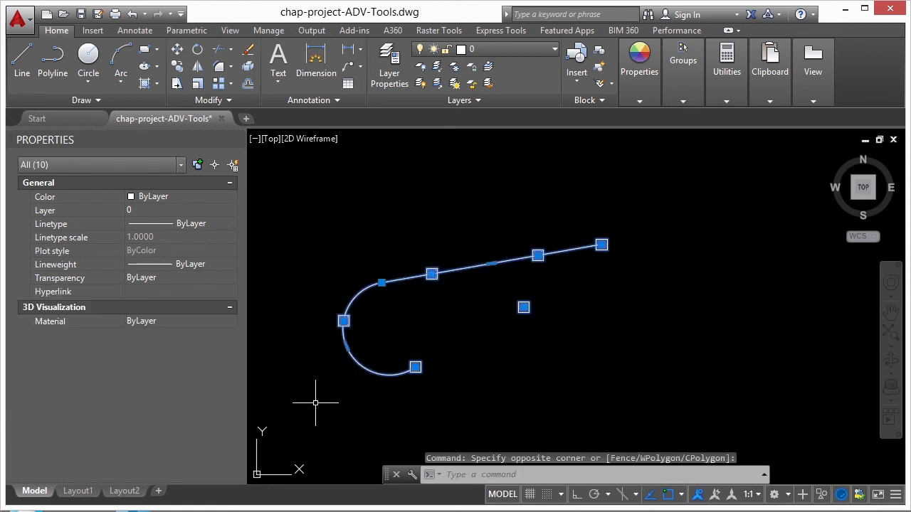
{"action": "scroll", "coordinate": [366, 326], "scroll_direction": "up", "scroll_amount": 3}
{"action": "scroll", "coordinate": [463, 302], "scroll_direction": "down", "scroll_amount": 3}
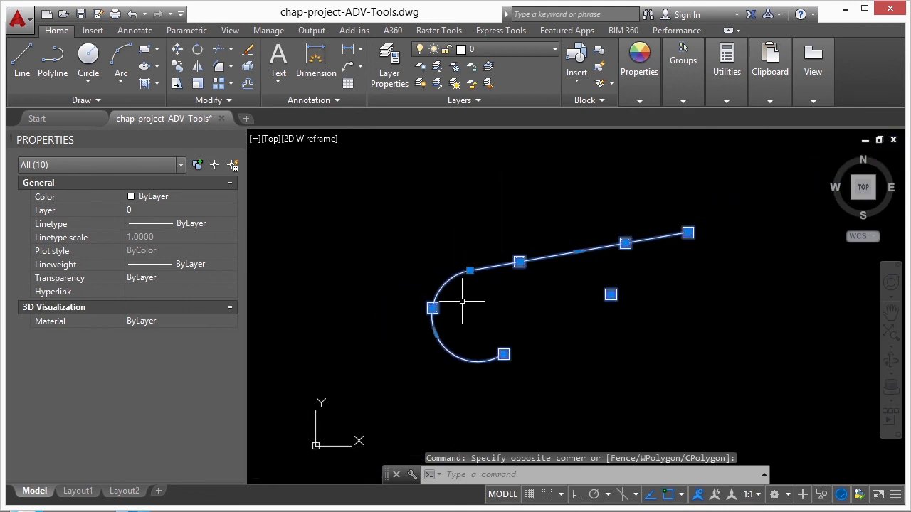
{"action": "left_click", "coordinate": [234, 166]}
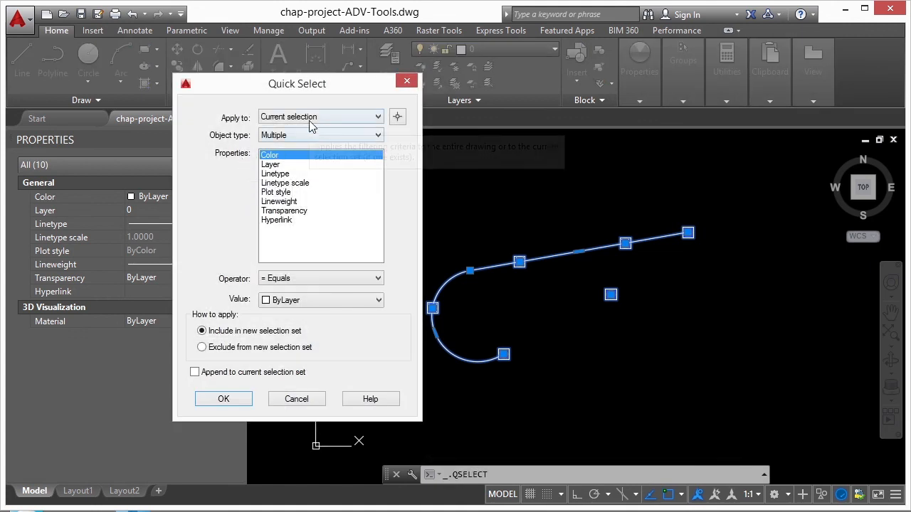
{"action": "left_click", "coordinate": [317, 135]}
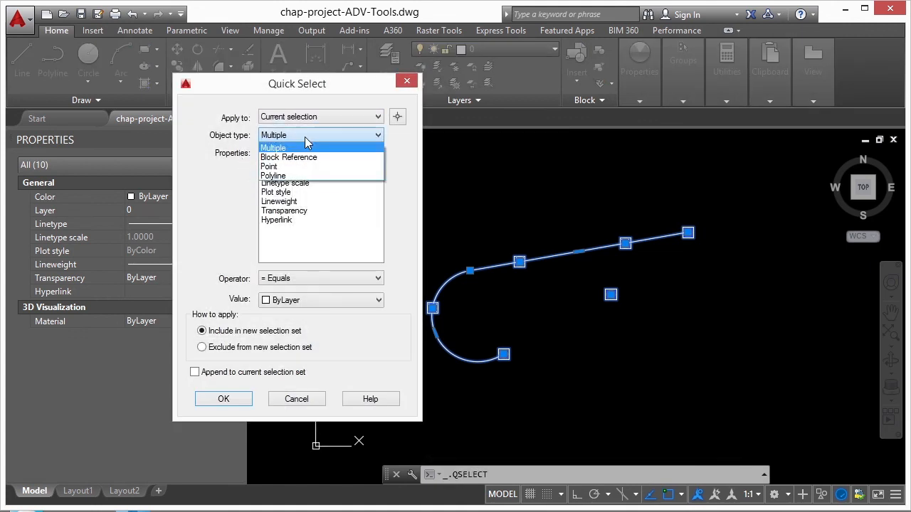
{"action": "left_click", "coordinate": [279, 168]}
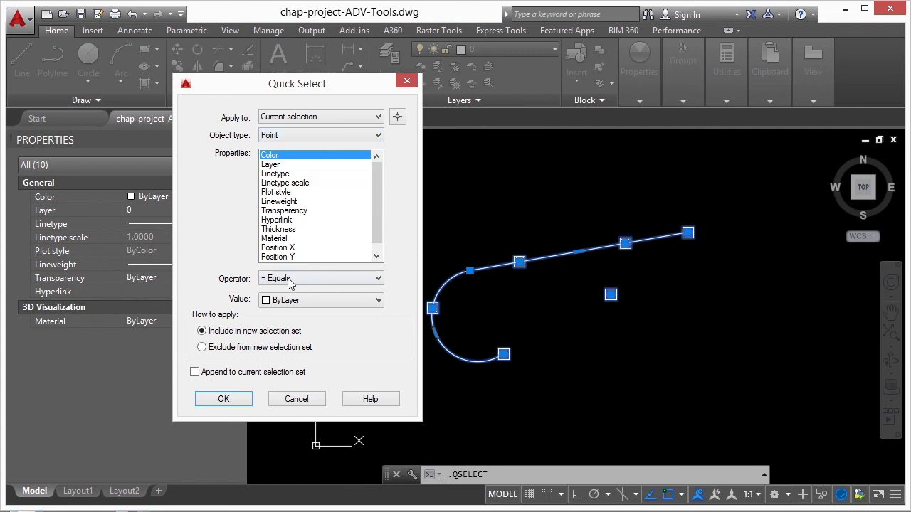
{"action": "left_click", "coordinate": [223, 399]}
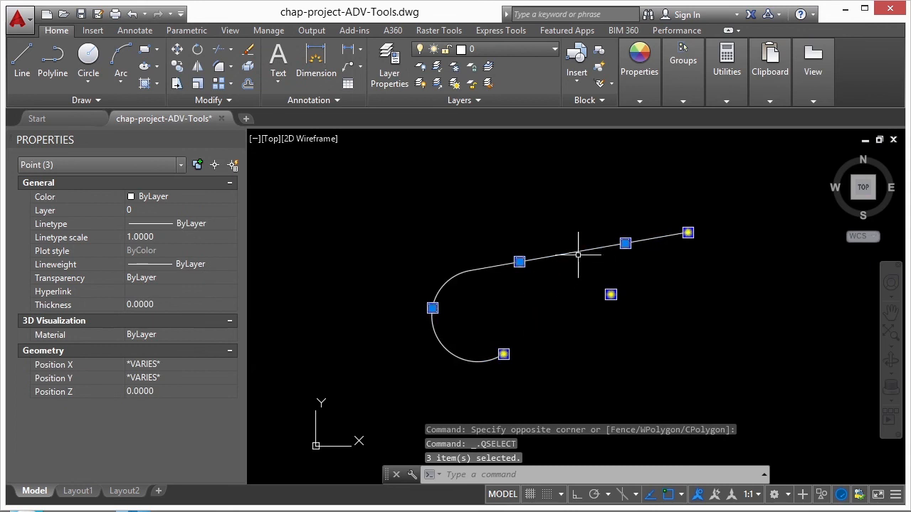
{"action": "left_click", "coordinate": [250, 56]}
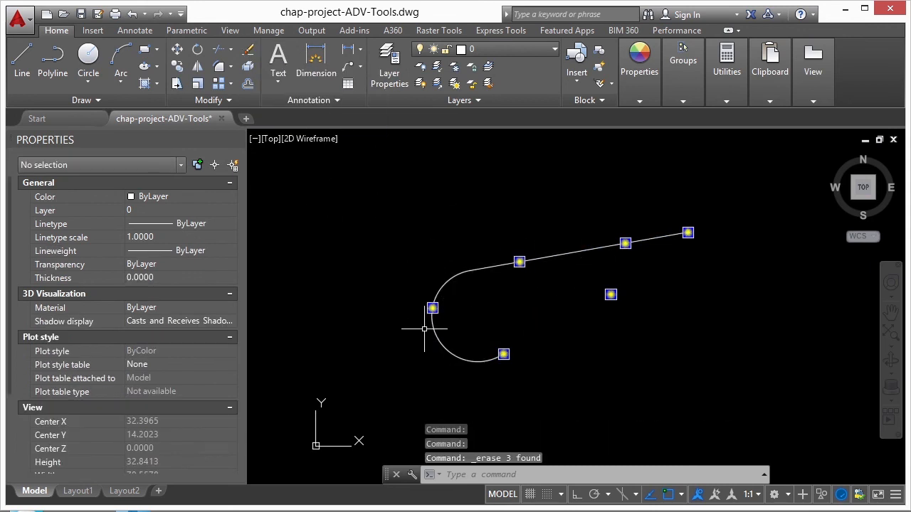
Step: Erase the original TRAFFIC LIGHT block that sits off the polyline
{"action": "scroll", "coordinate": [458, 308], "scroll_direction": "up", "scroll_amount": 5}
{"action": "scroll", "coordinate": [420, 256], "scroll_direction": "down", "scroll_amount": 5}
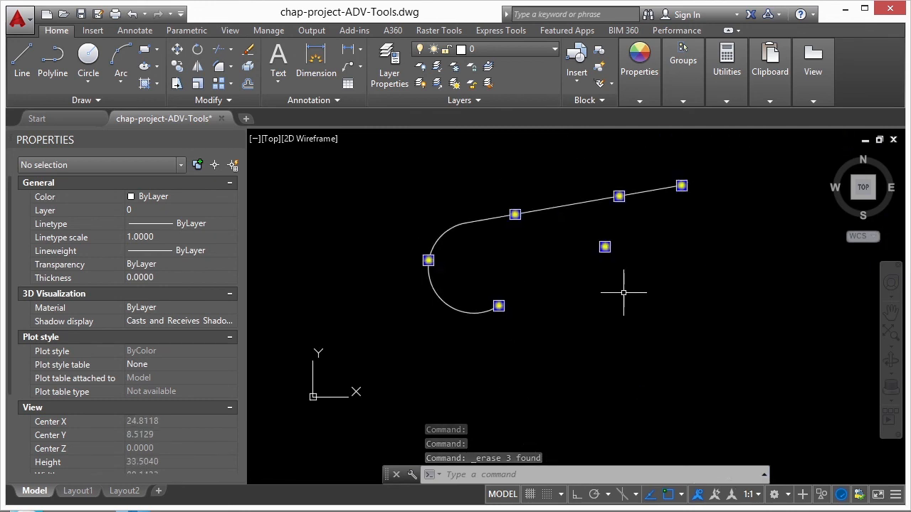
{"action": "key", "text": "Return"}
{"action": "left_click", "coordinate": [604, 247]}
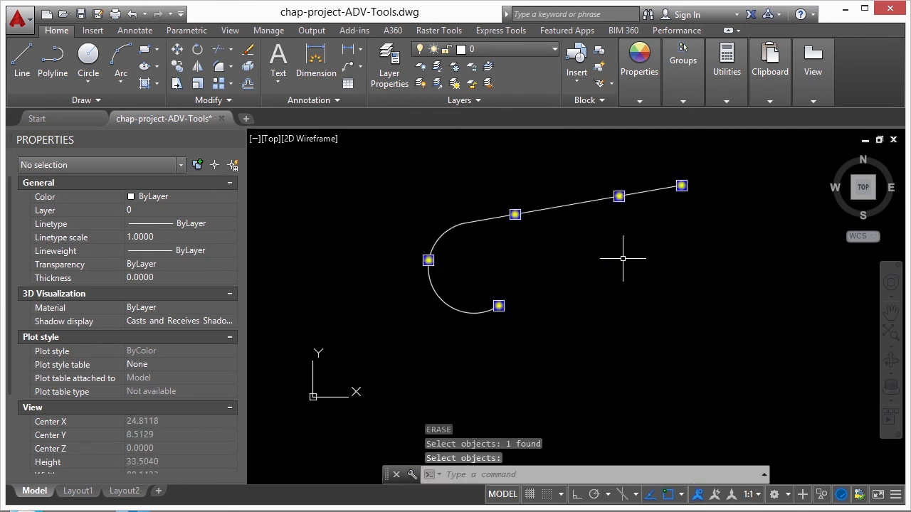
{"action": "middle_click_drag", "start_coordinate": [630, 254], "coordinate": [596, 294]}
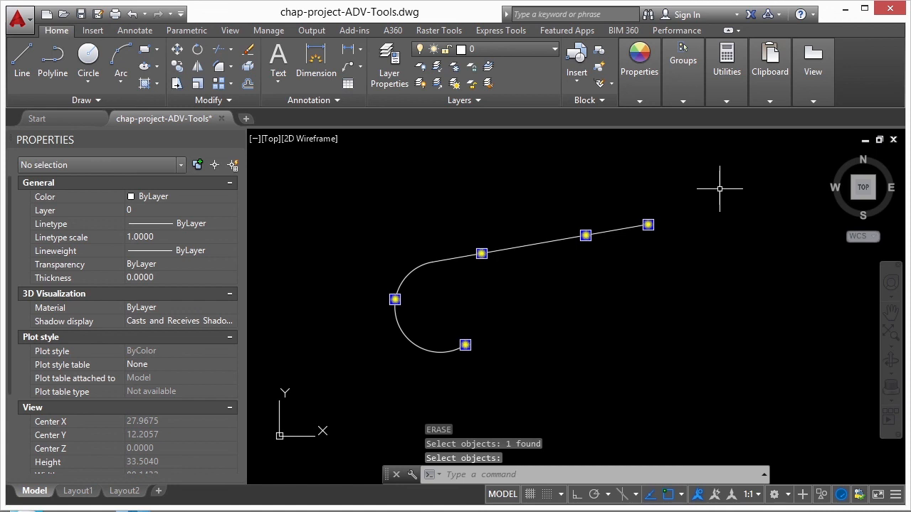